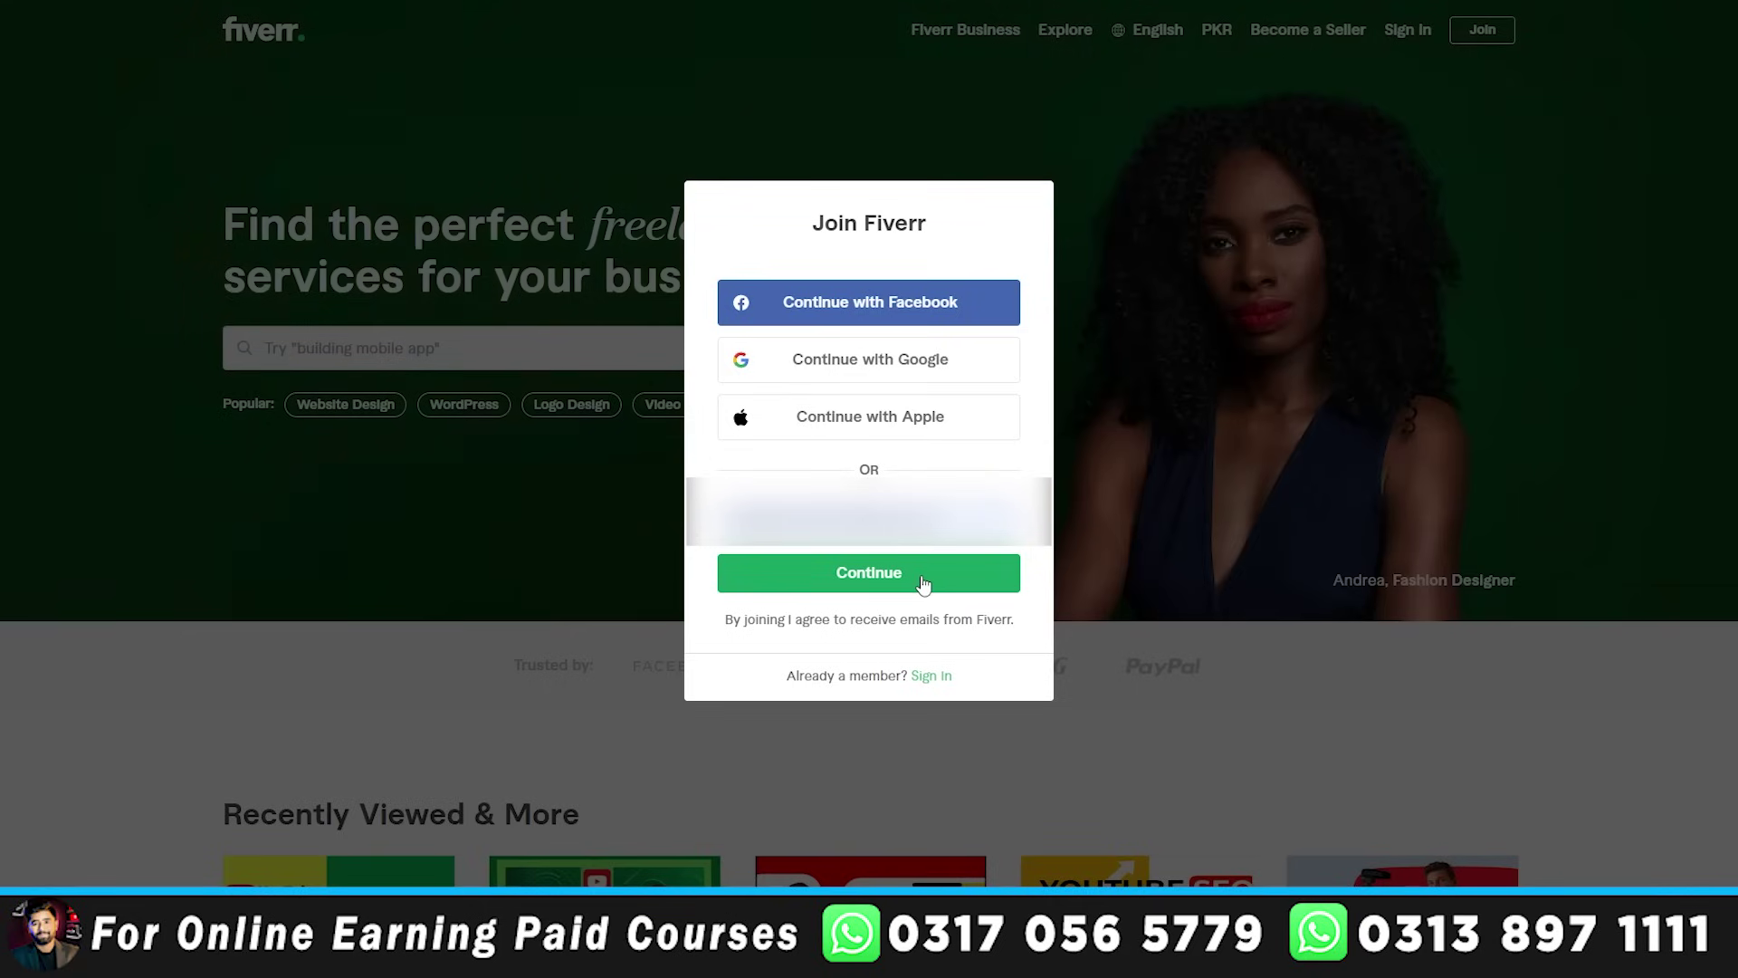
- Continue the Fiverr sign-up past the e-mail entry and enter an available username for the new account
{"action": "left_click", "coordinate": [922, 574]}
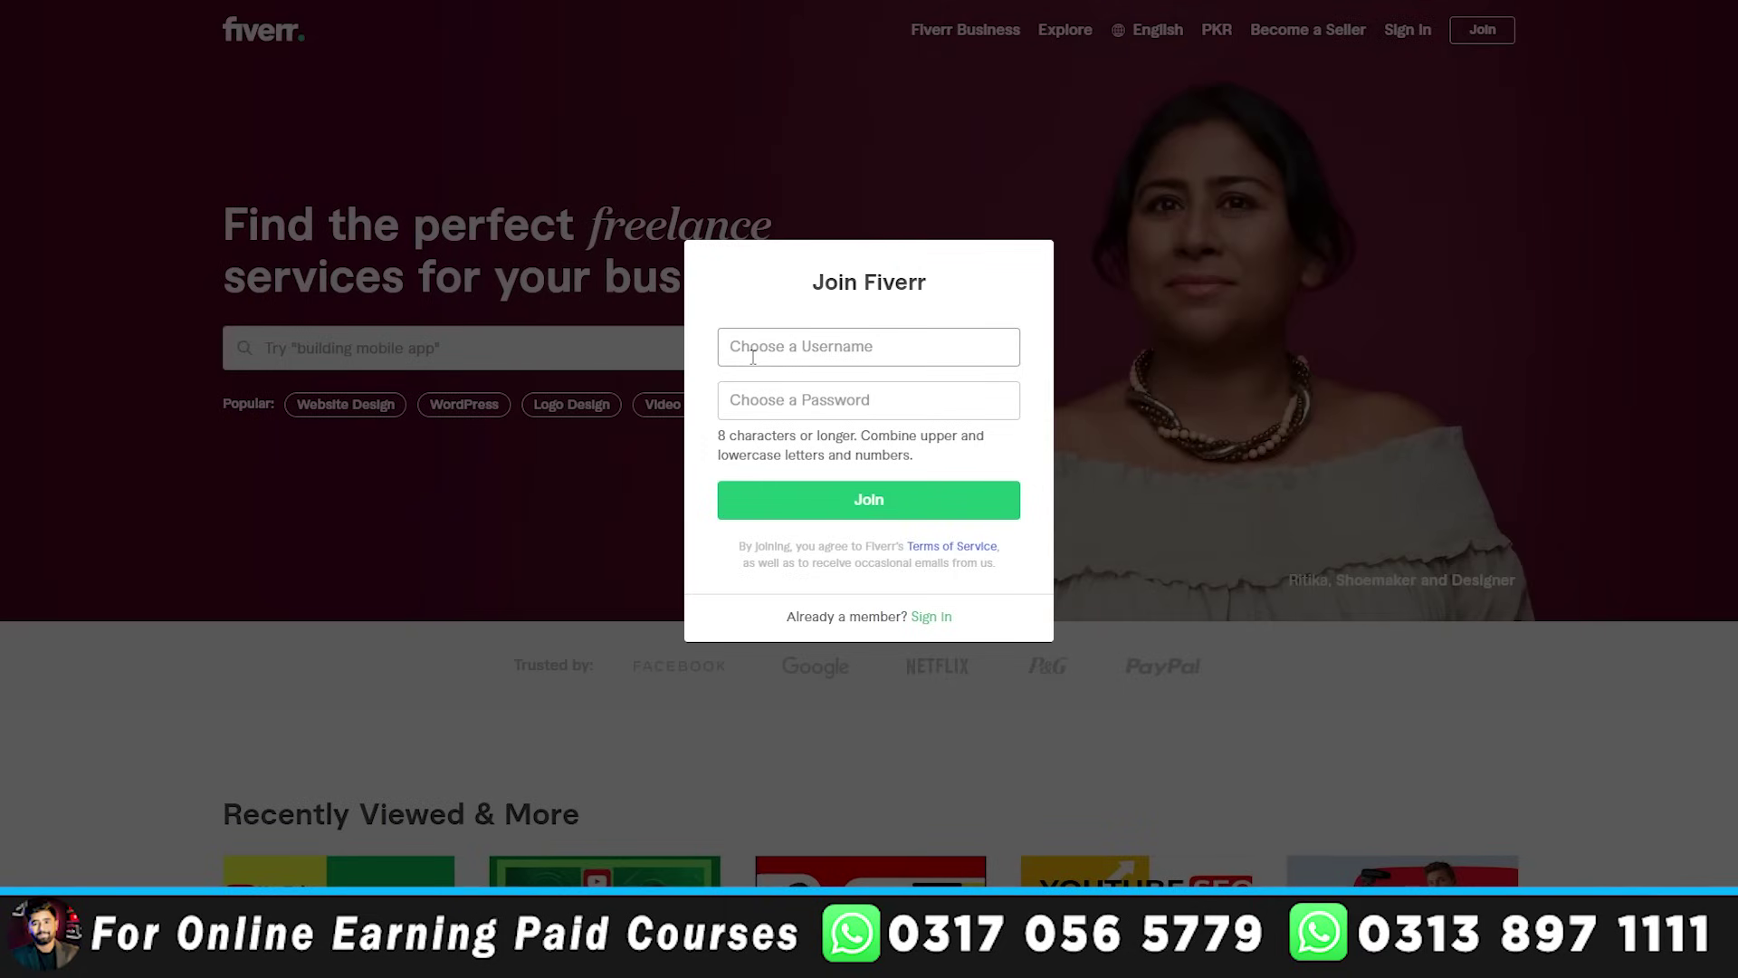
{"action": "type", "text": "ka"}
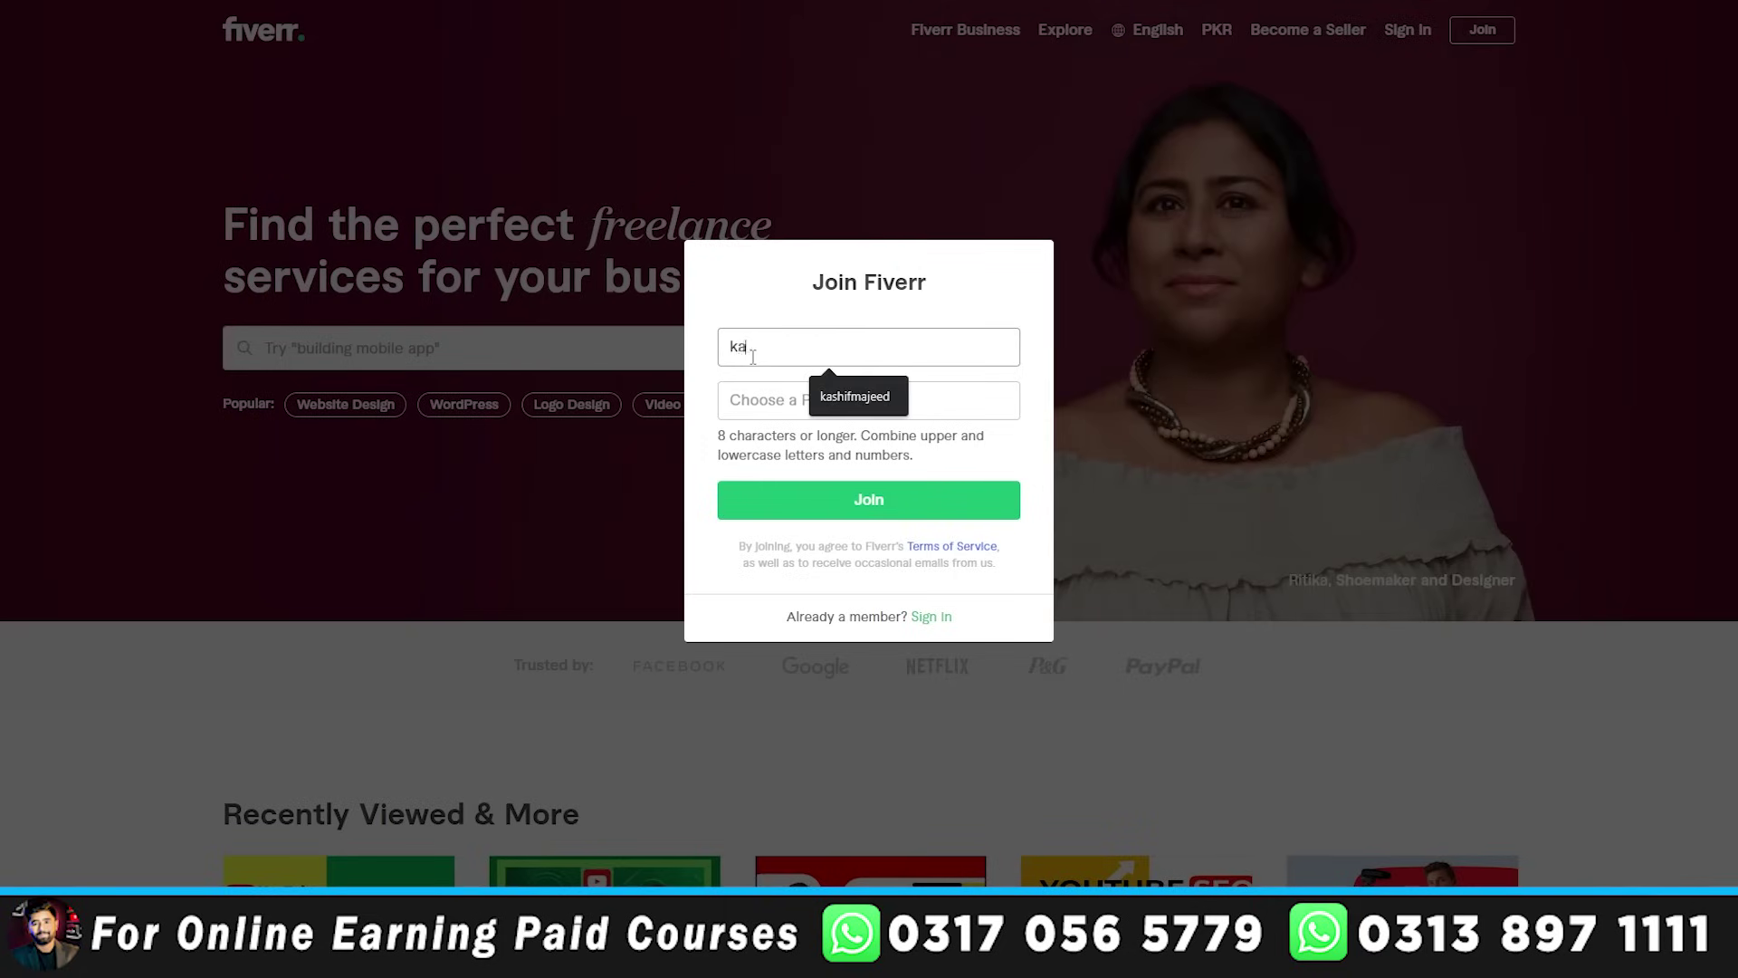
{"action": "type", "text": "shif"}
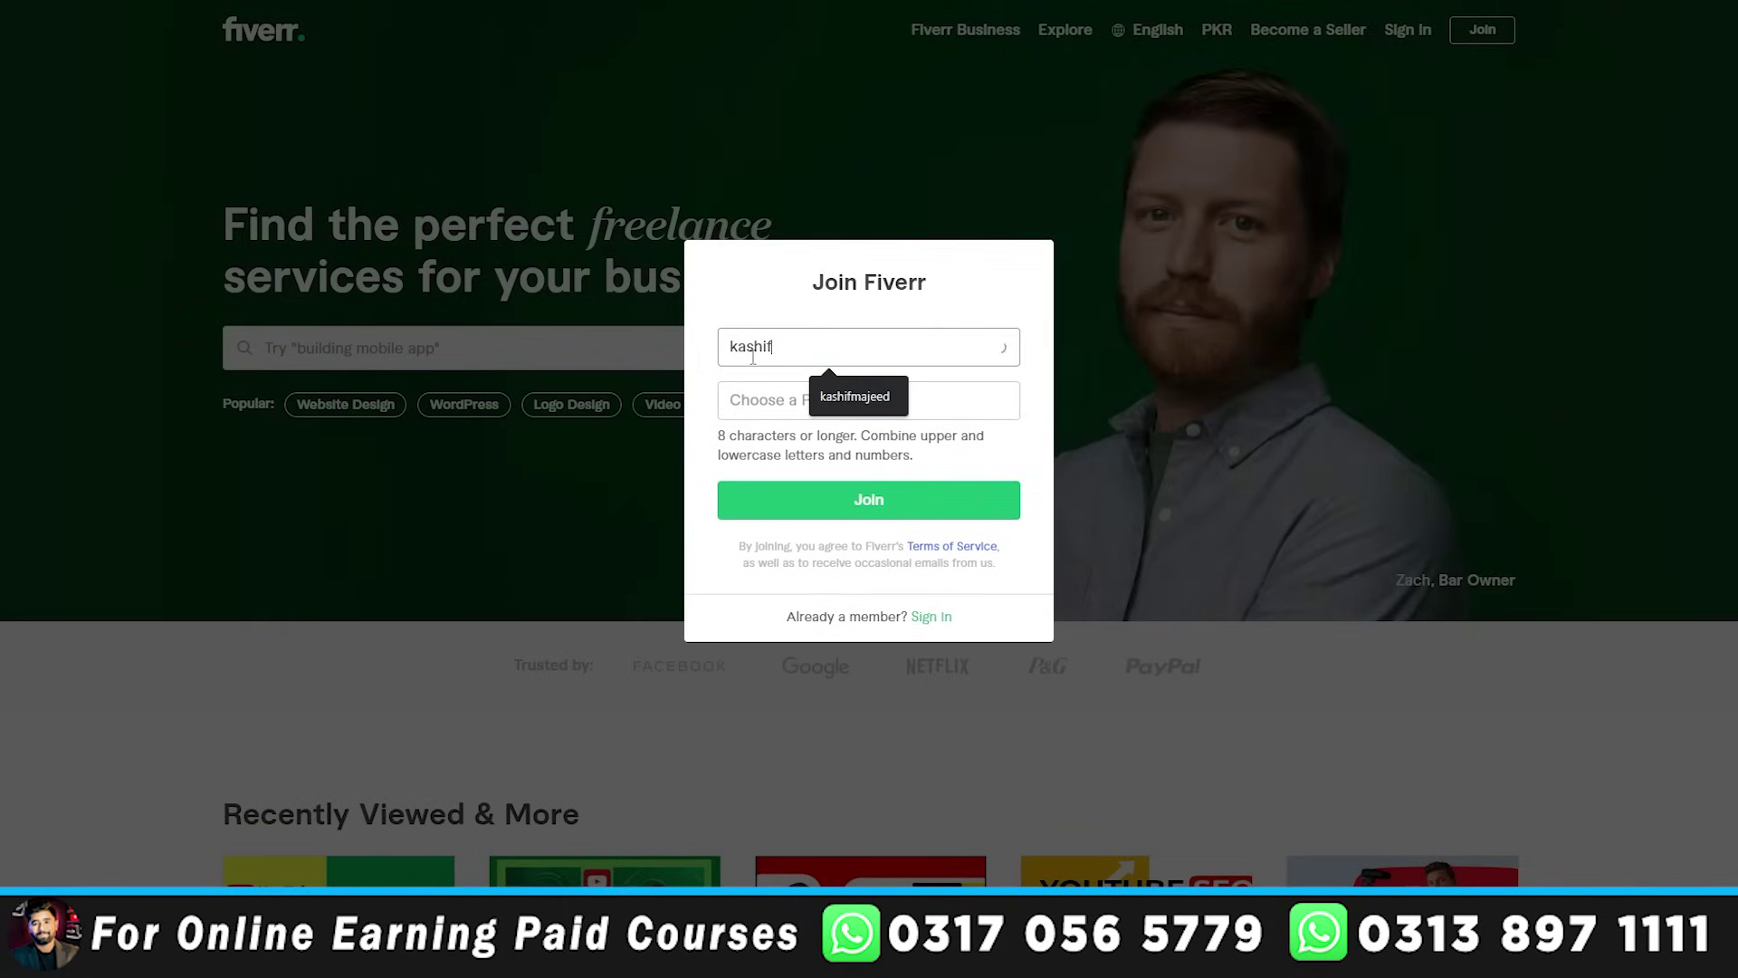
{"action": "type", "text": "_seo"}
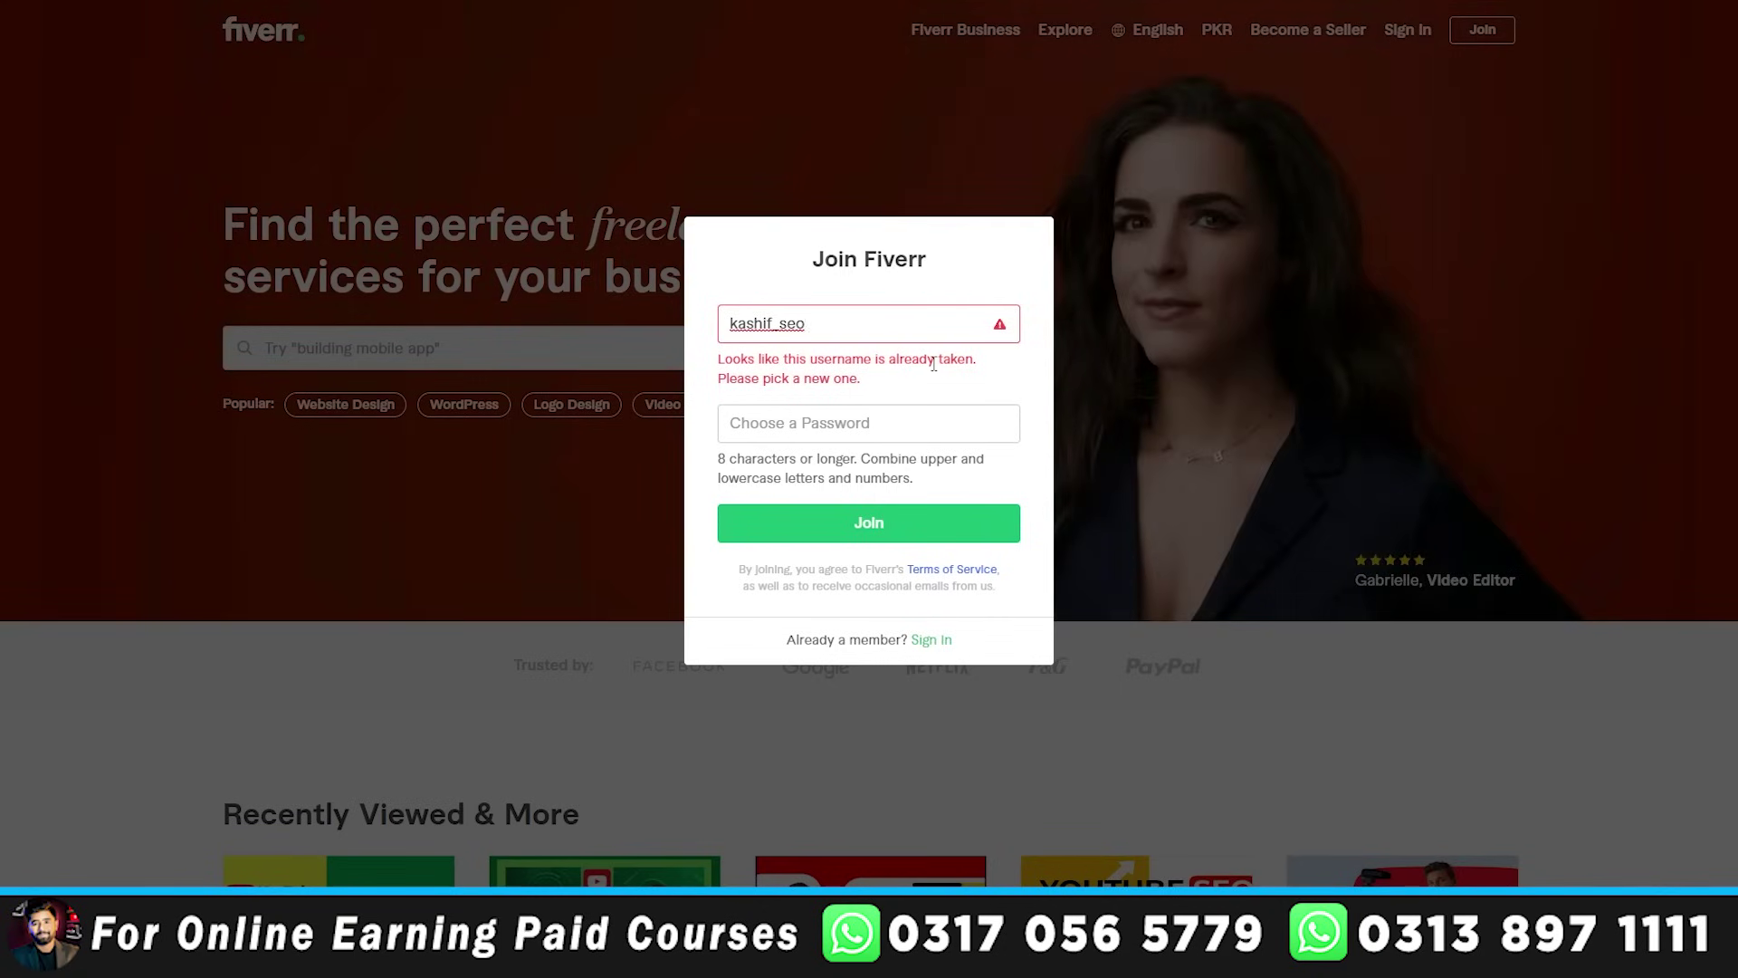
{"action": "type", "text": "_"}
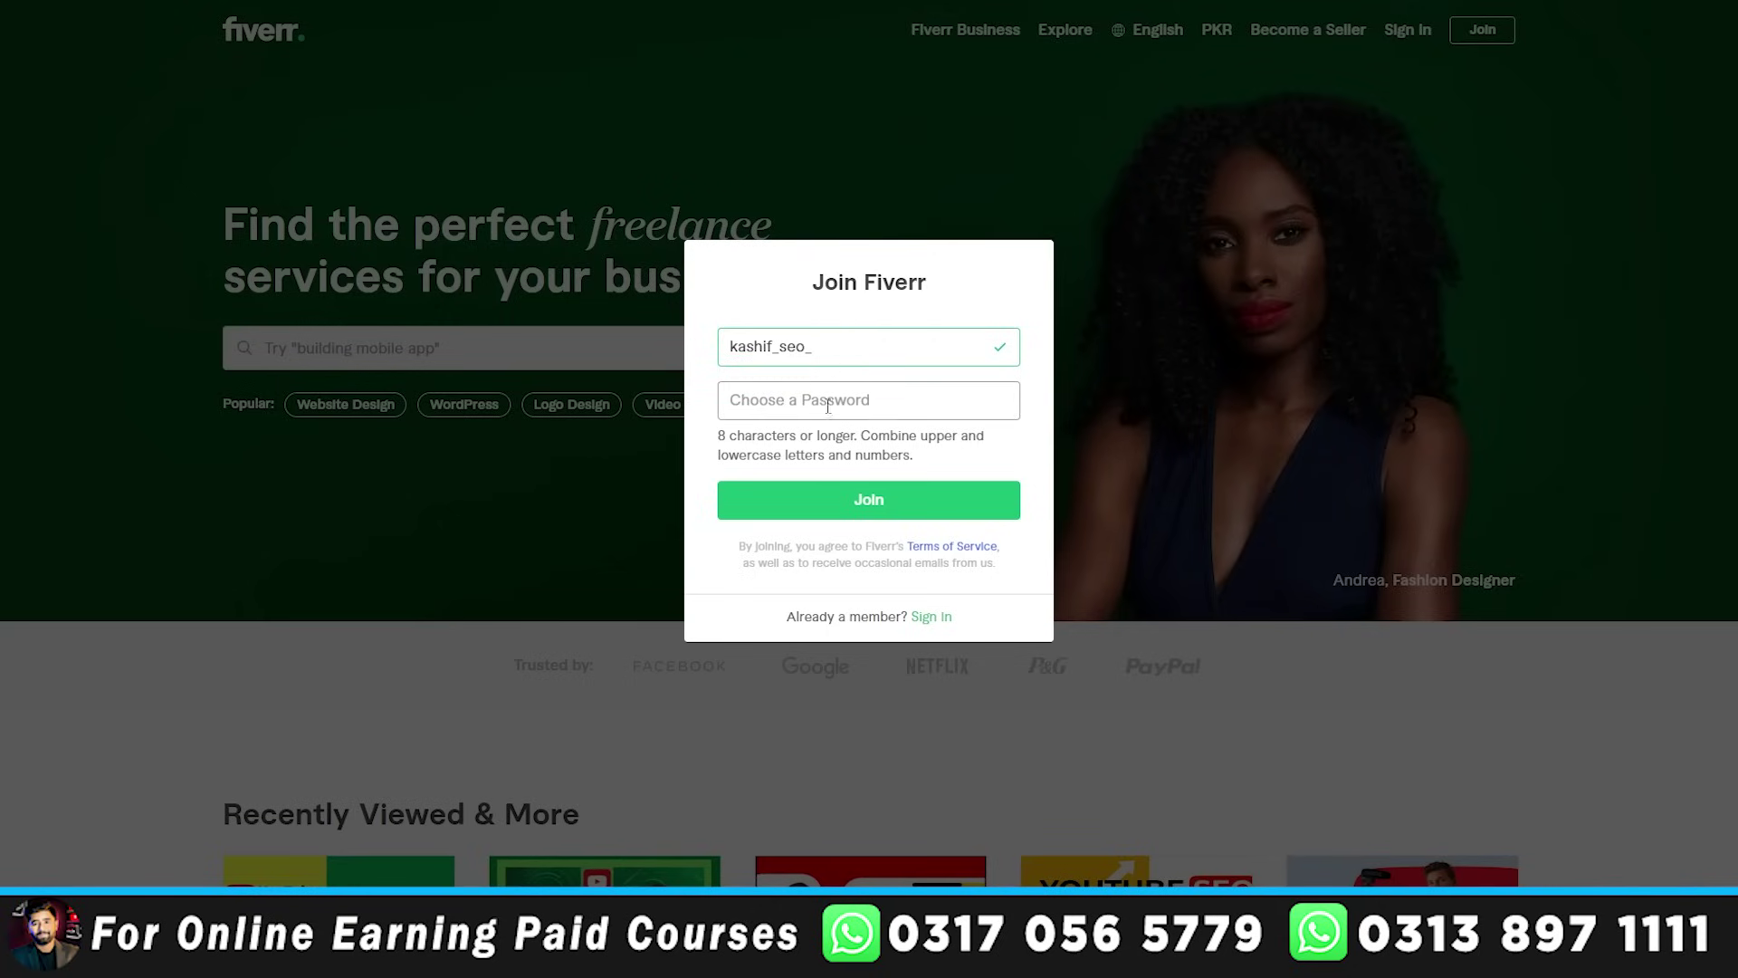
- Check the password requirements and place the cursor in the new account's password field
{"action": "left_click_drag", "start_coordinate": [717, 436], "coordinate": [977, 437]}
{"action": "left_click", "coordinate": [889, 450]}
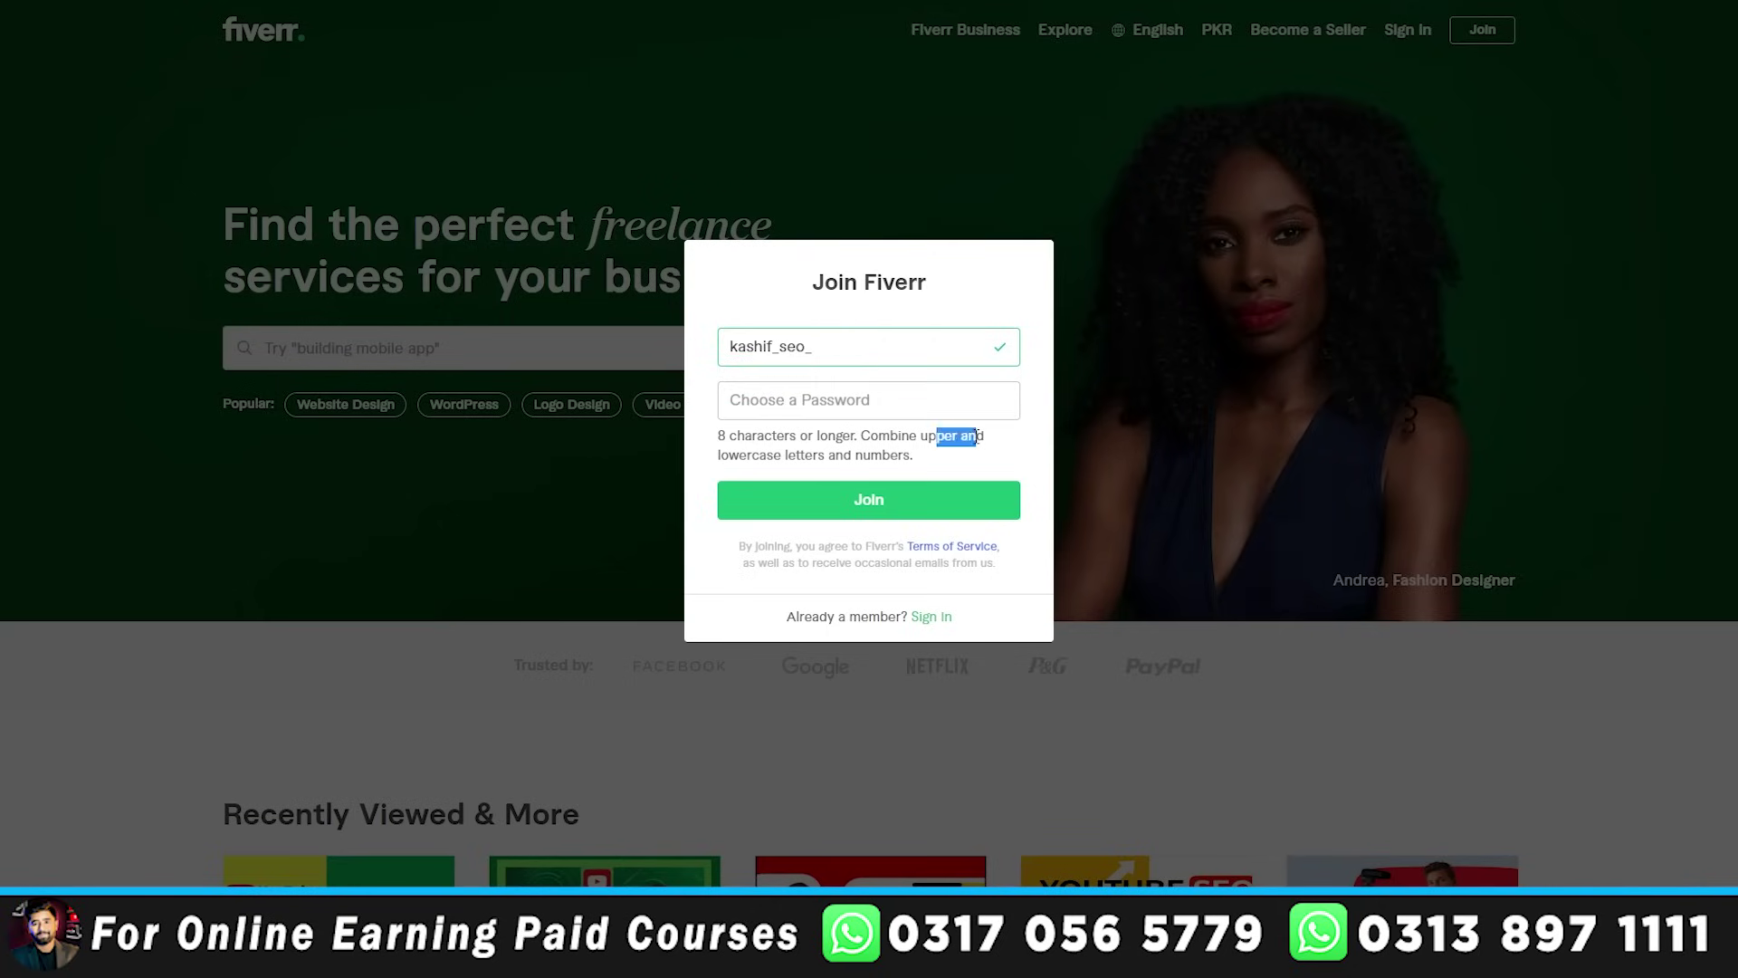
{"action": "left_click", "coordinate": [933, 468]}
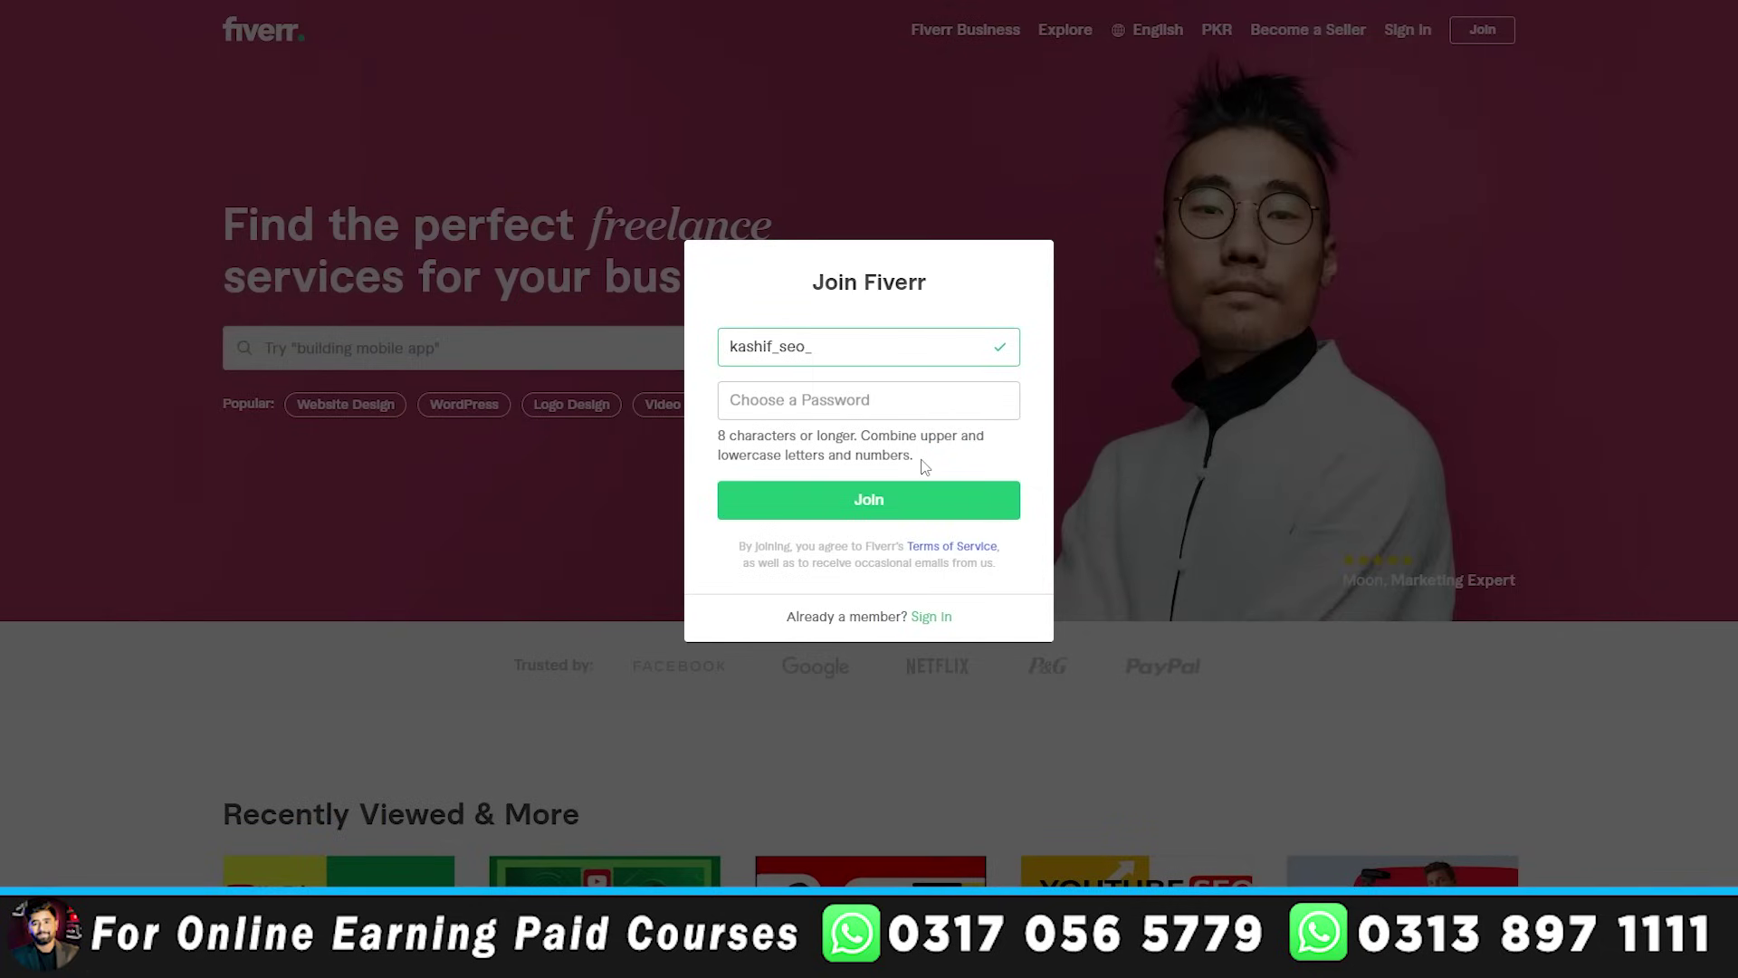
{"action": "left_click", "coordinate": [833, 407]}
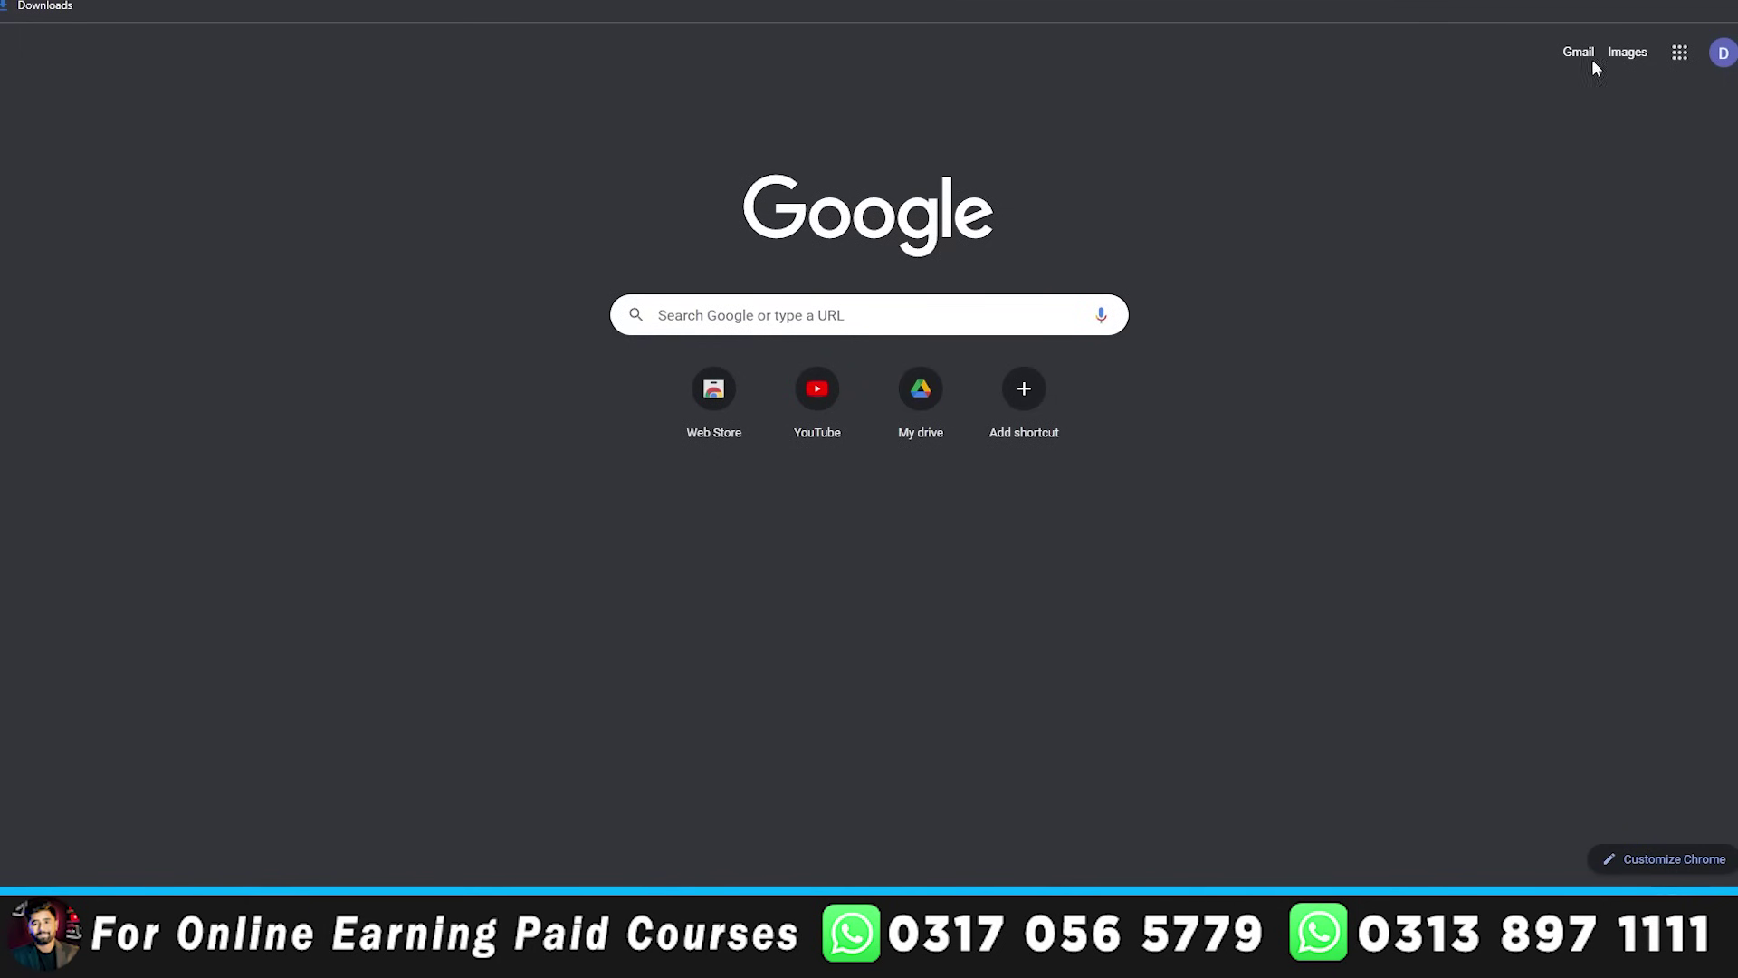
- Switch to Gmail, open the "Fiverr: Activate Your New Account" message and activate the account from it
{"action": "left_click", "coordinate": [1582, 54]}
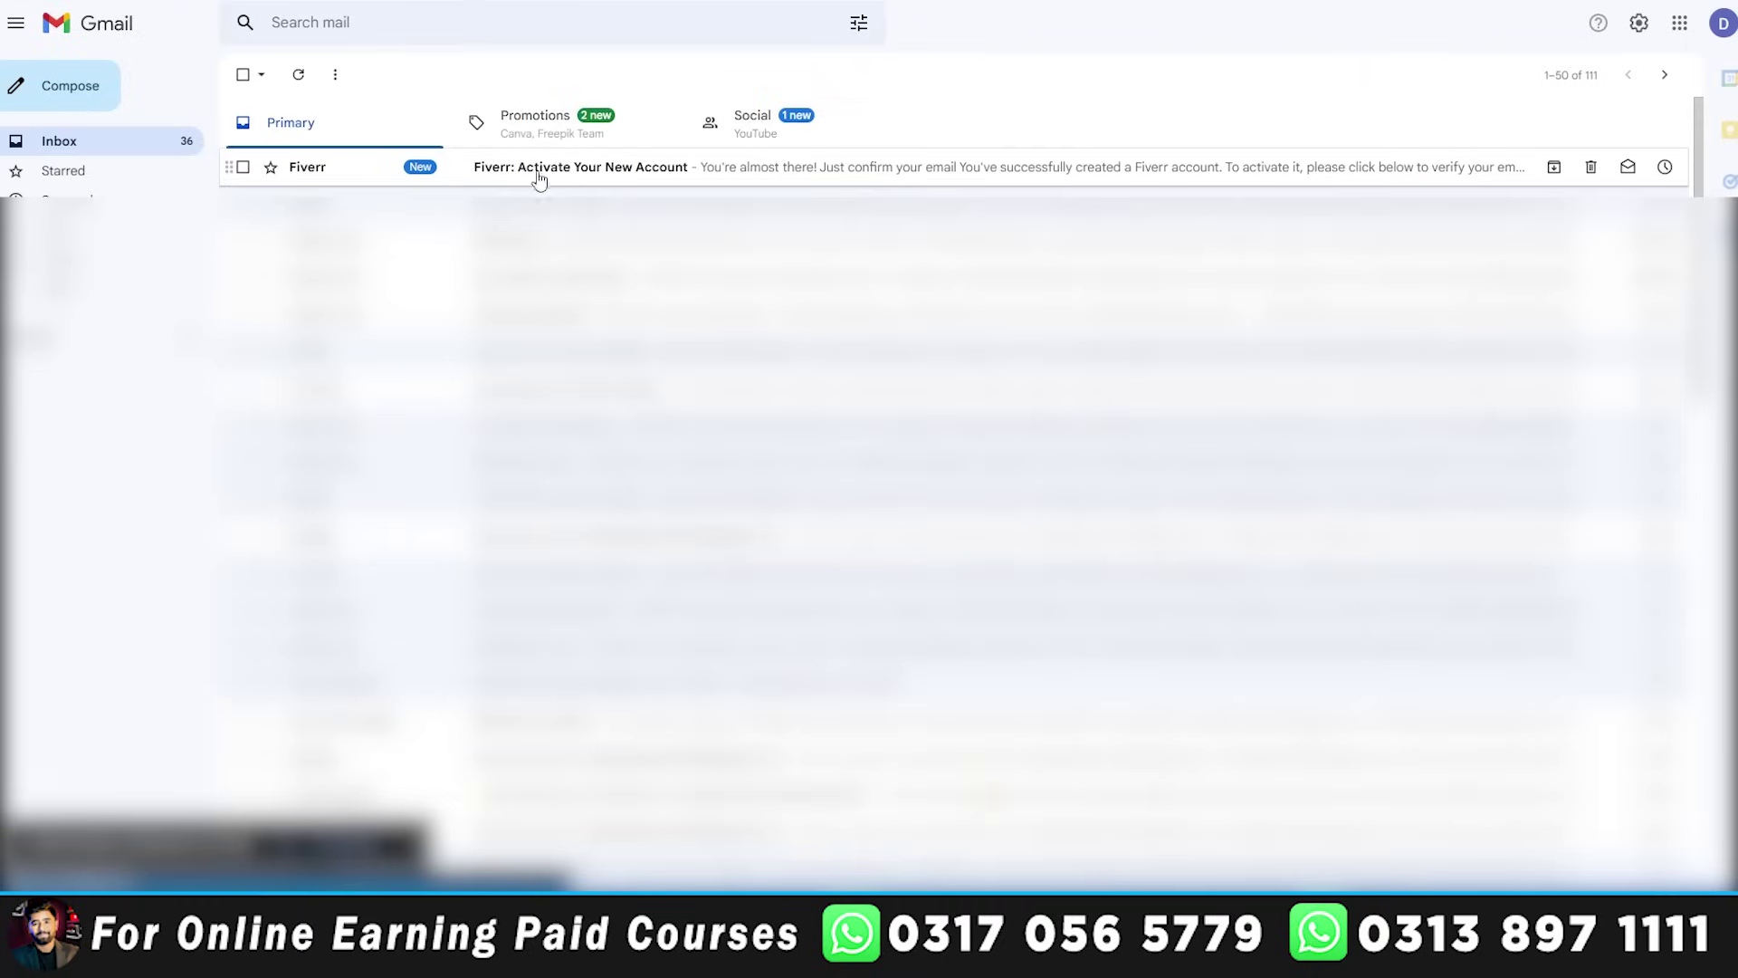
{"action": "left_click_drag", "start_coordinate": [507, 175], "coordinate": [554, 171]}
{"action": "left_click", "coordinate": [475, 181]}
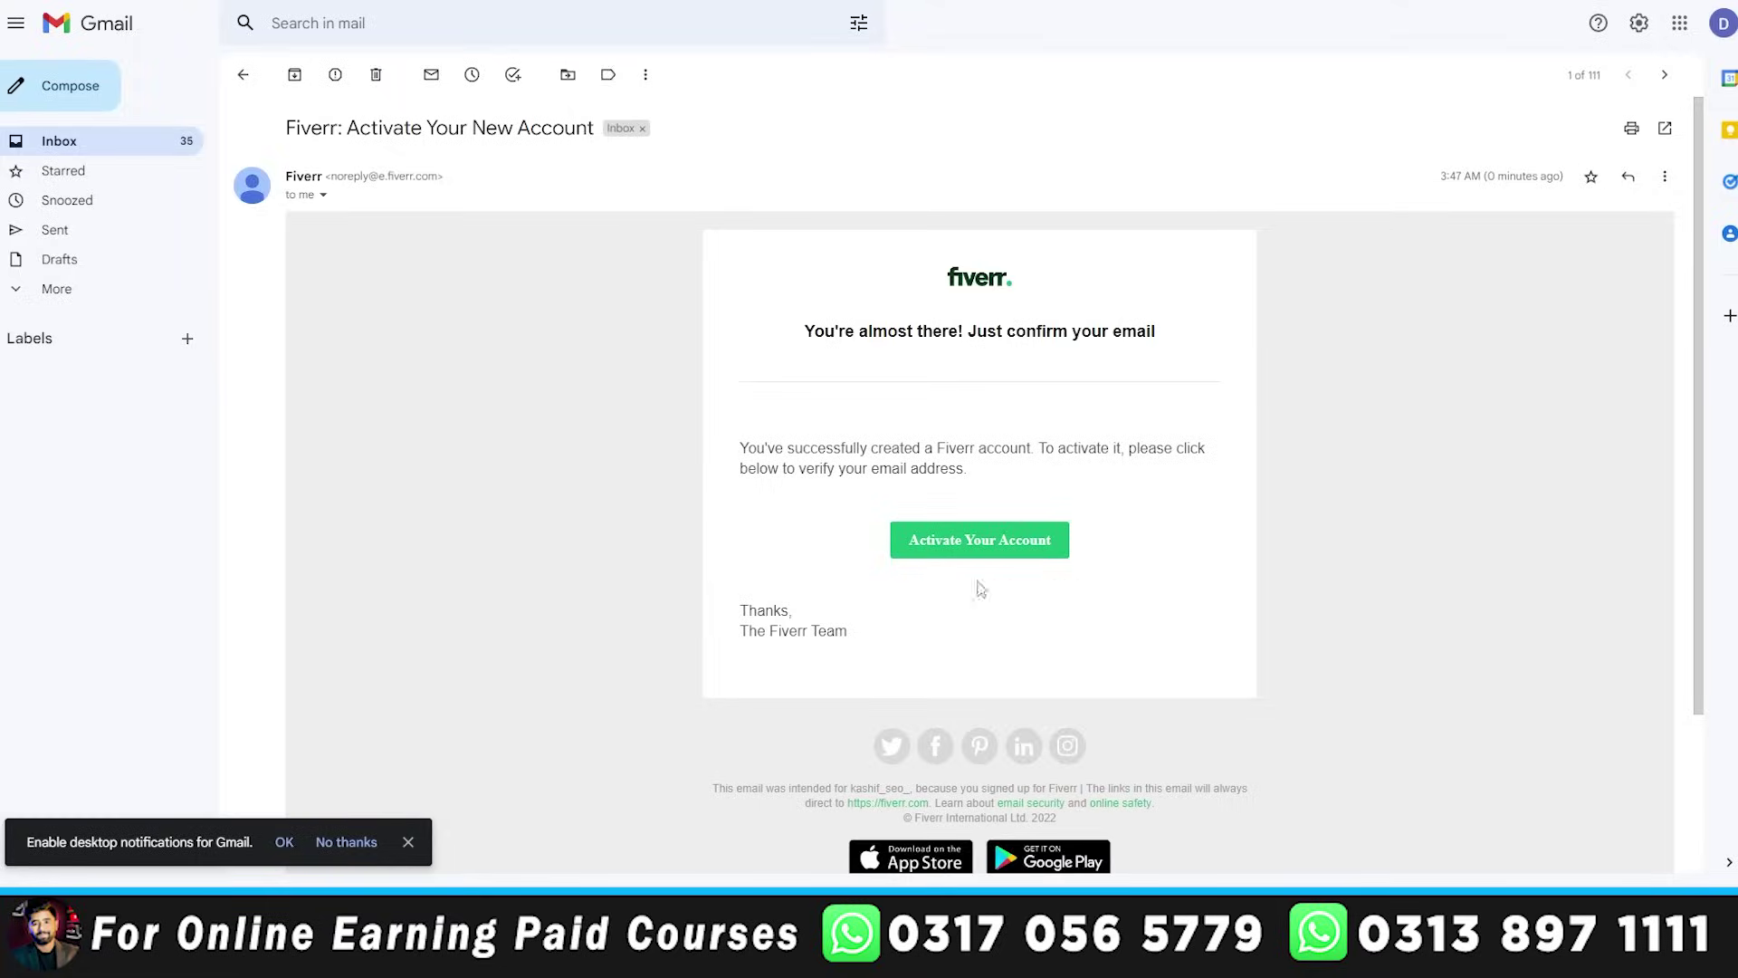
{"action": "left_click", "coordinate": [957, 543]}
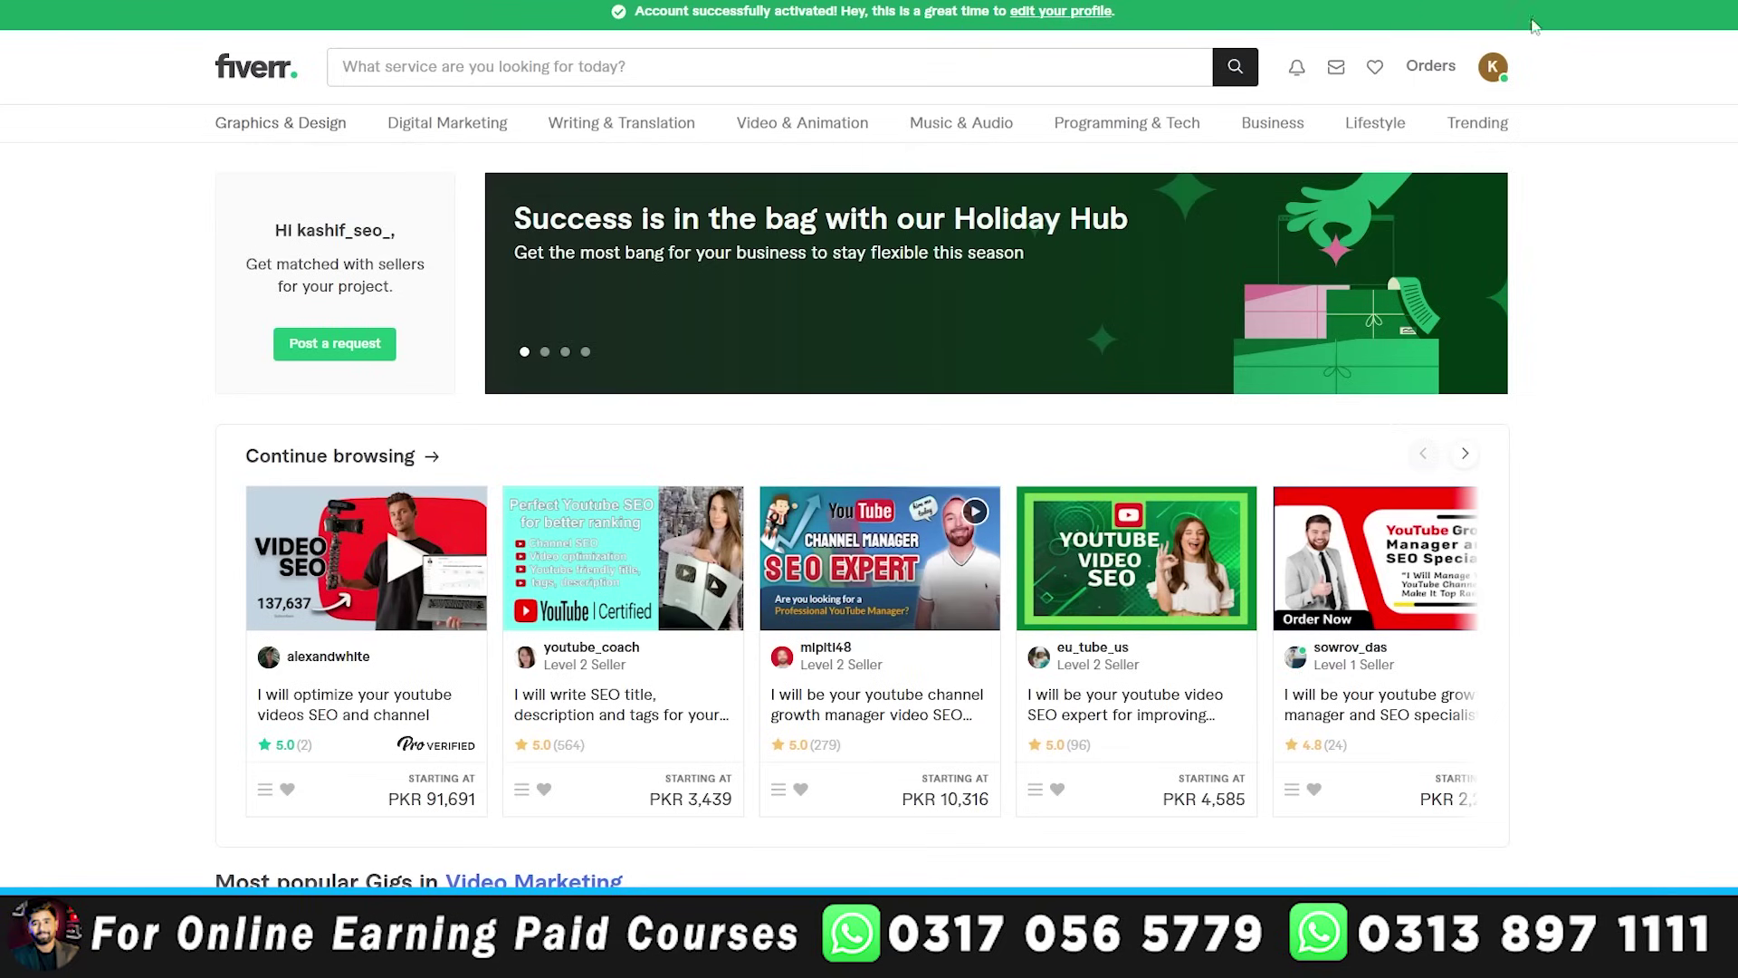
- Open the account's own profile page and look over its description, languages and linked accounts sections
{"action": "left_click", "coordinate": [1494, 69]}
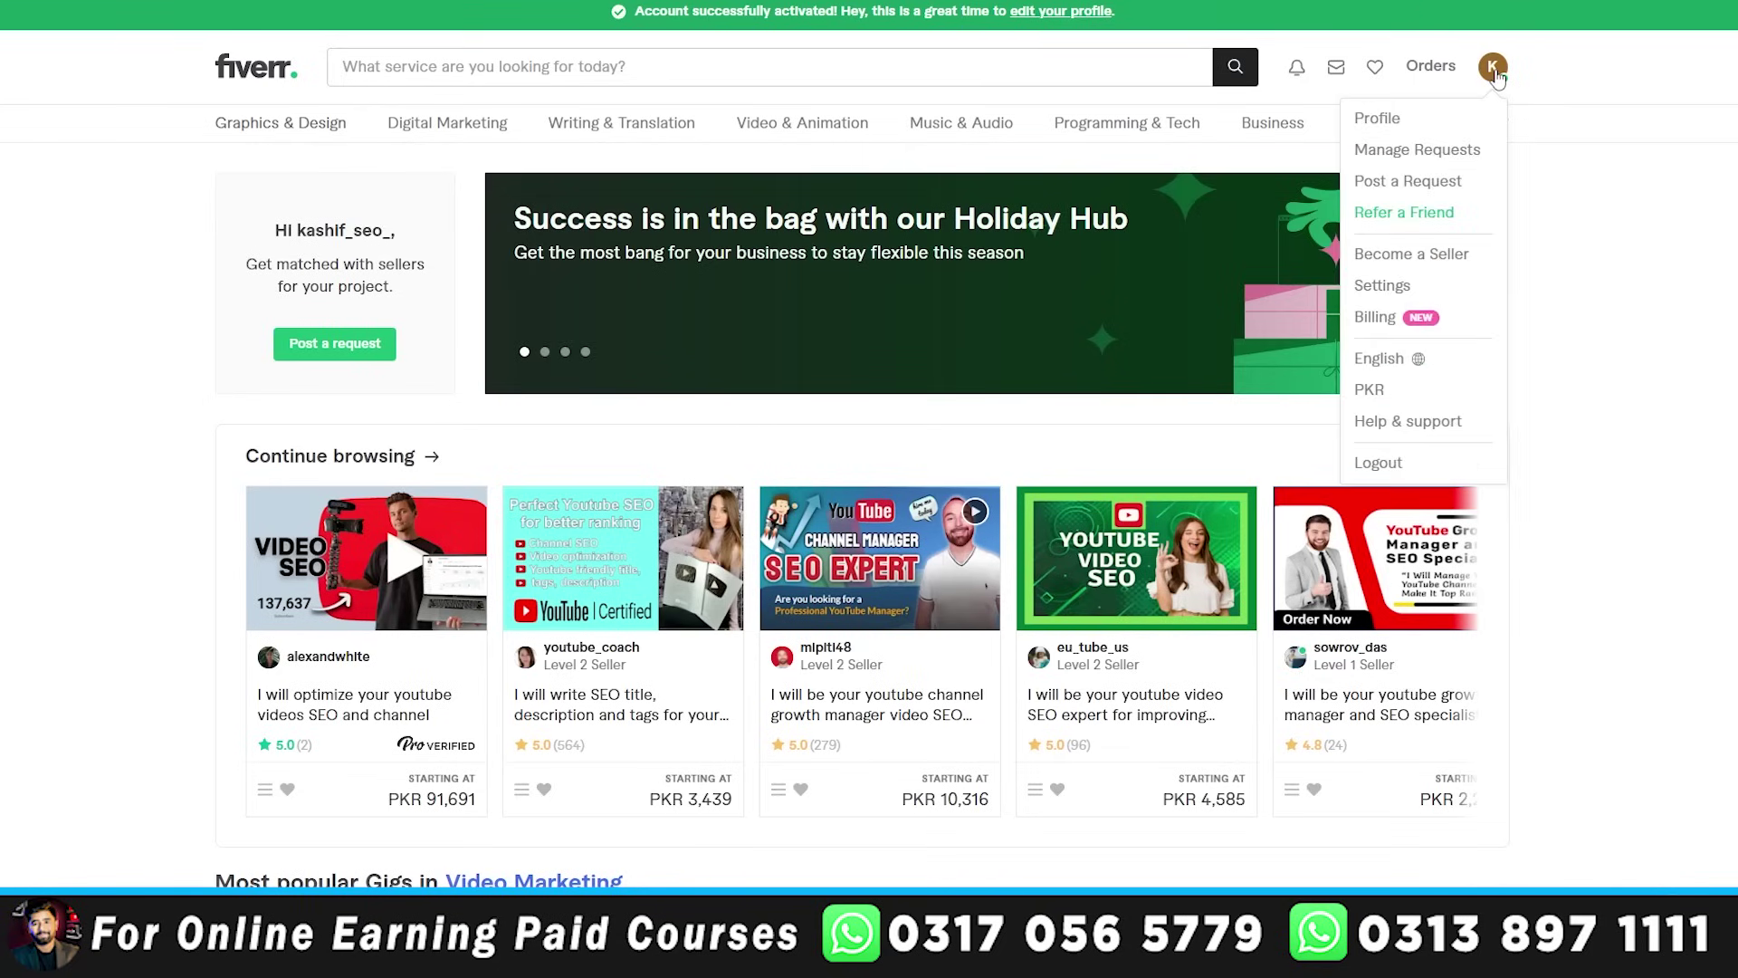
{"action": "left_click", "coordinate": [1390, 124]}
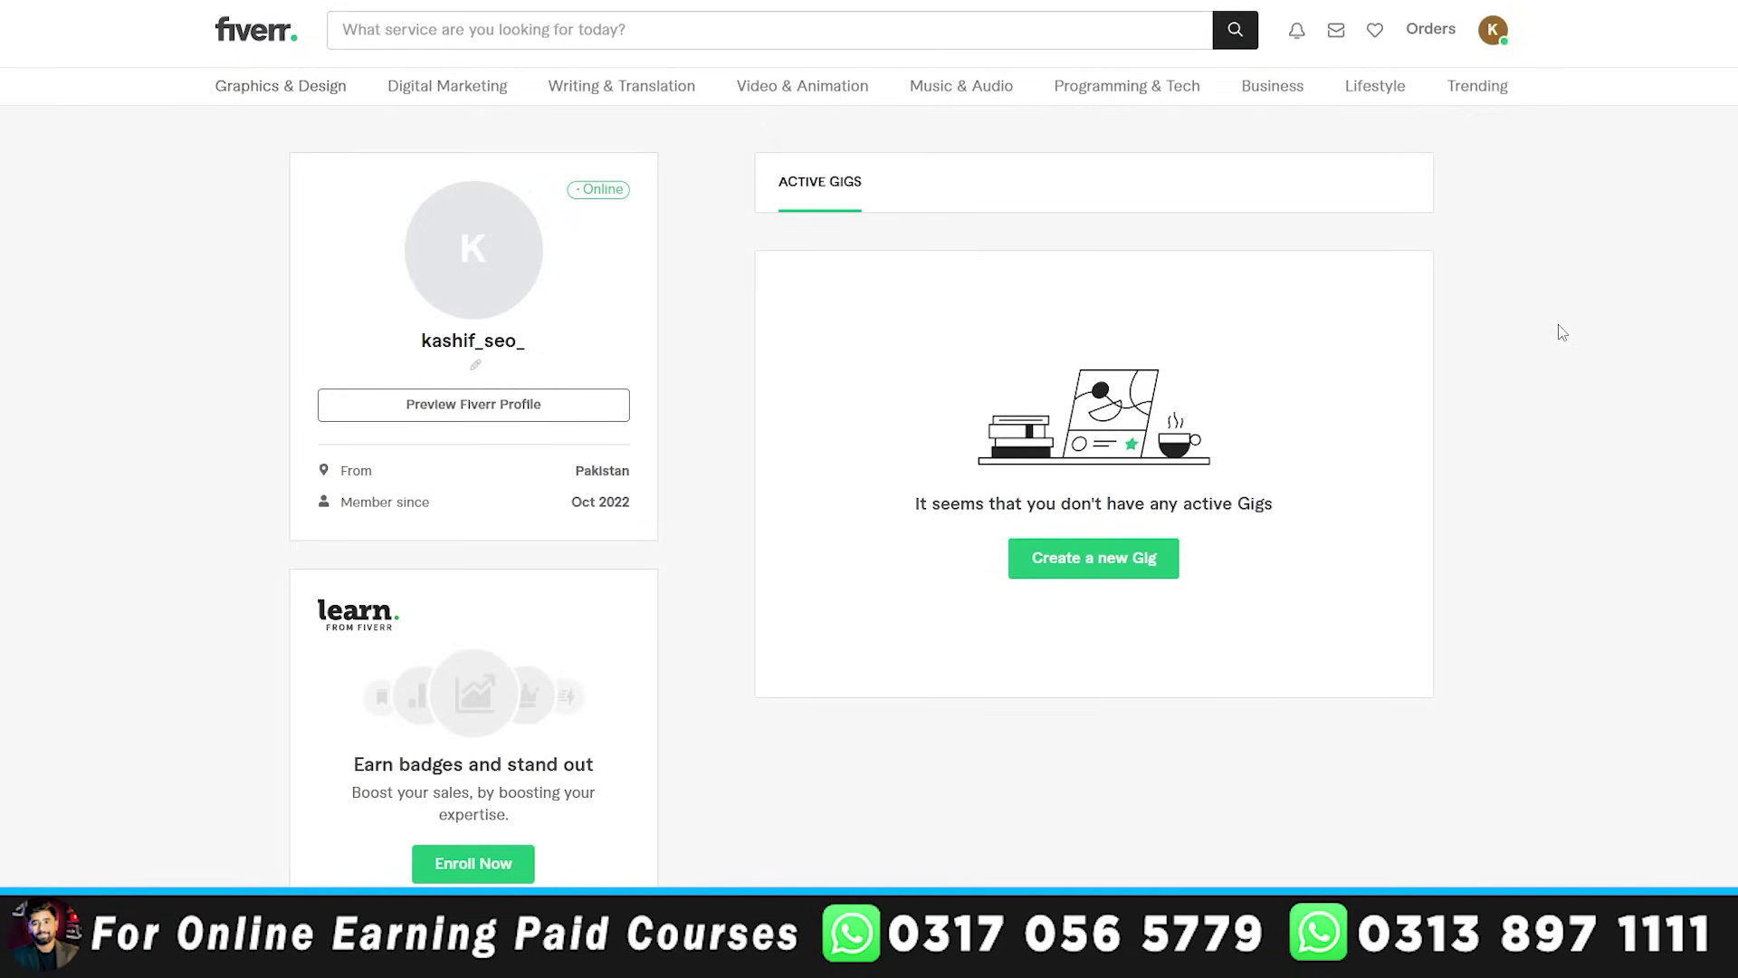
{"action": "scroll", "coordinate": [1558, 330], "scroll_direction": "down", "scroll_amount": 3}
{"action": "scroll", "coordinate": [1562, 331], "scroll_direction": "down", "scroll_amount": 3}
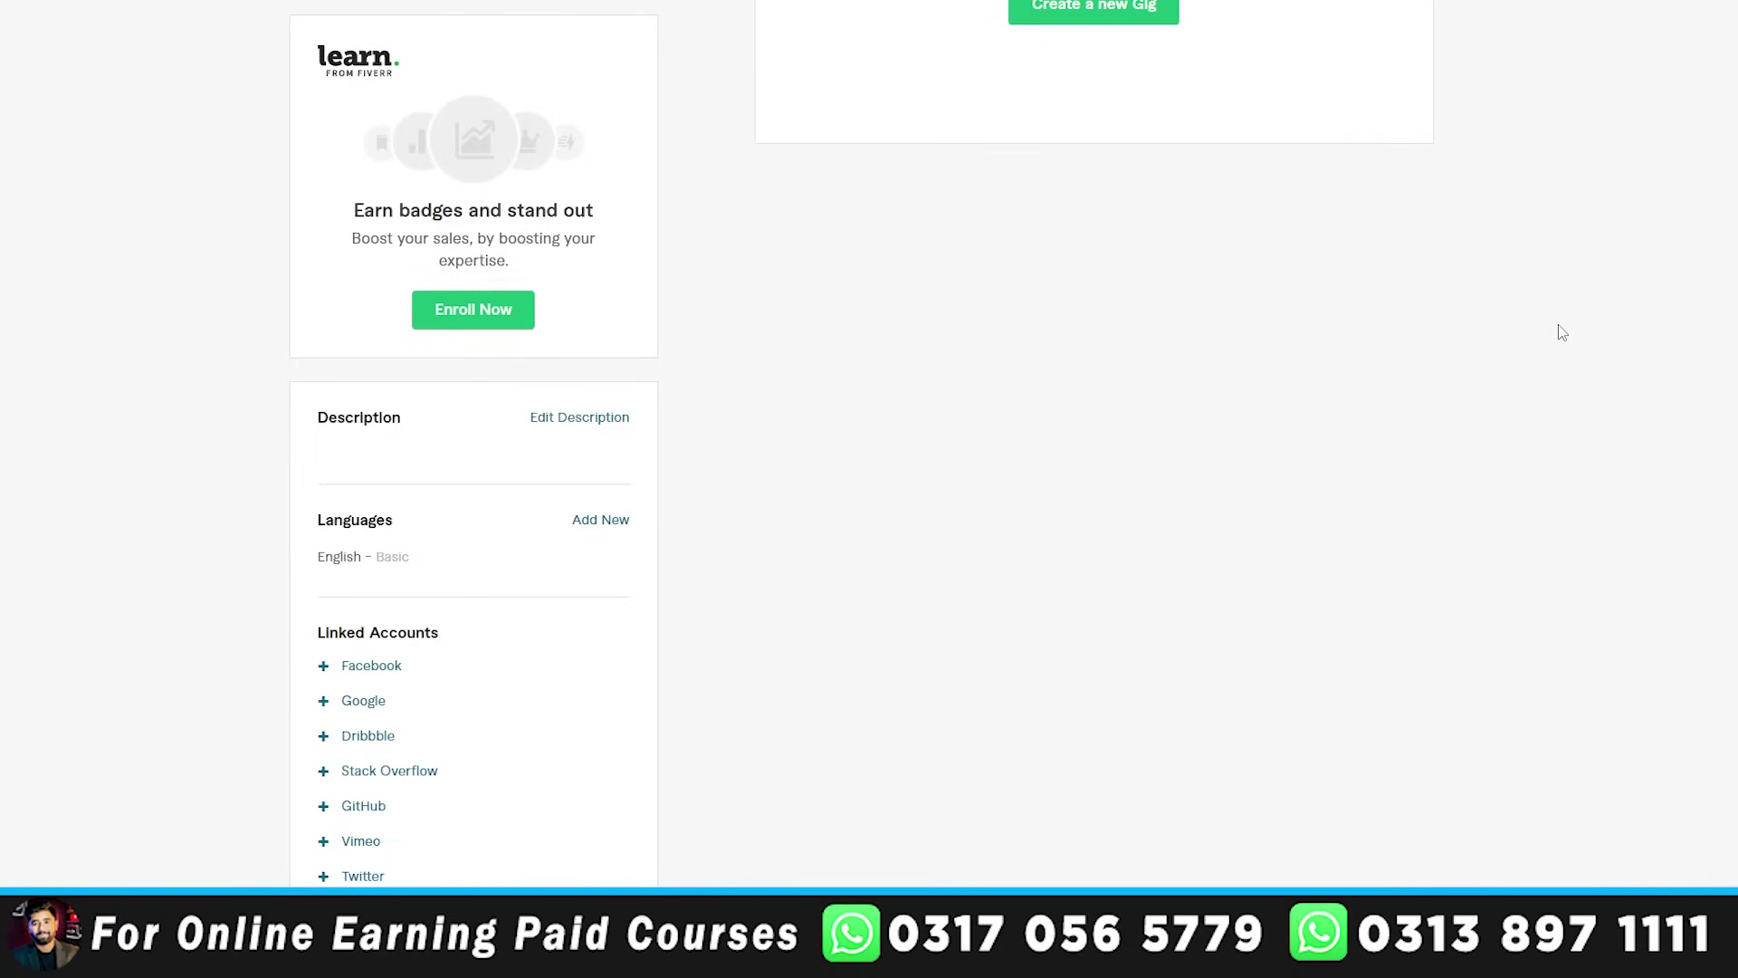
{"action": "scroll", "coordinate": [1562, 332], "scroll_direction": "up", "scroll_amount": 6}
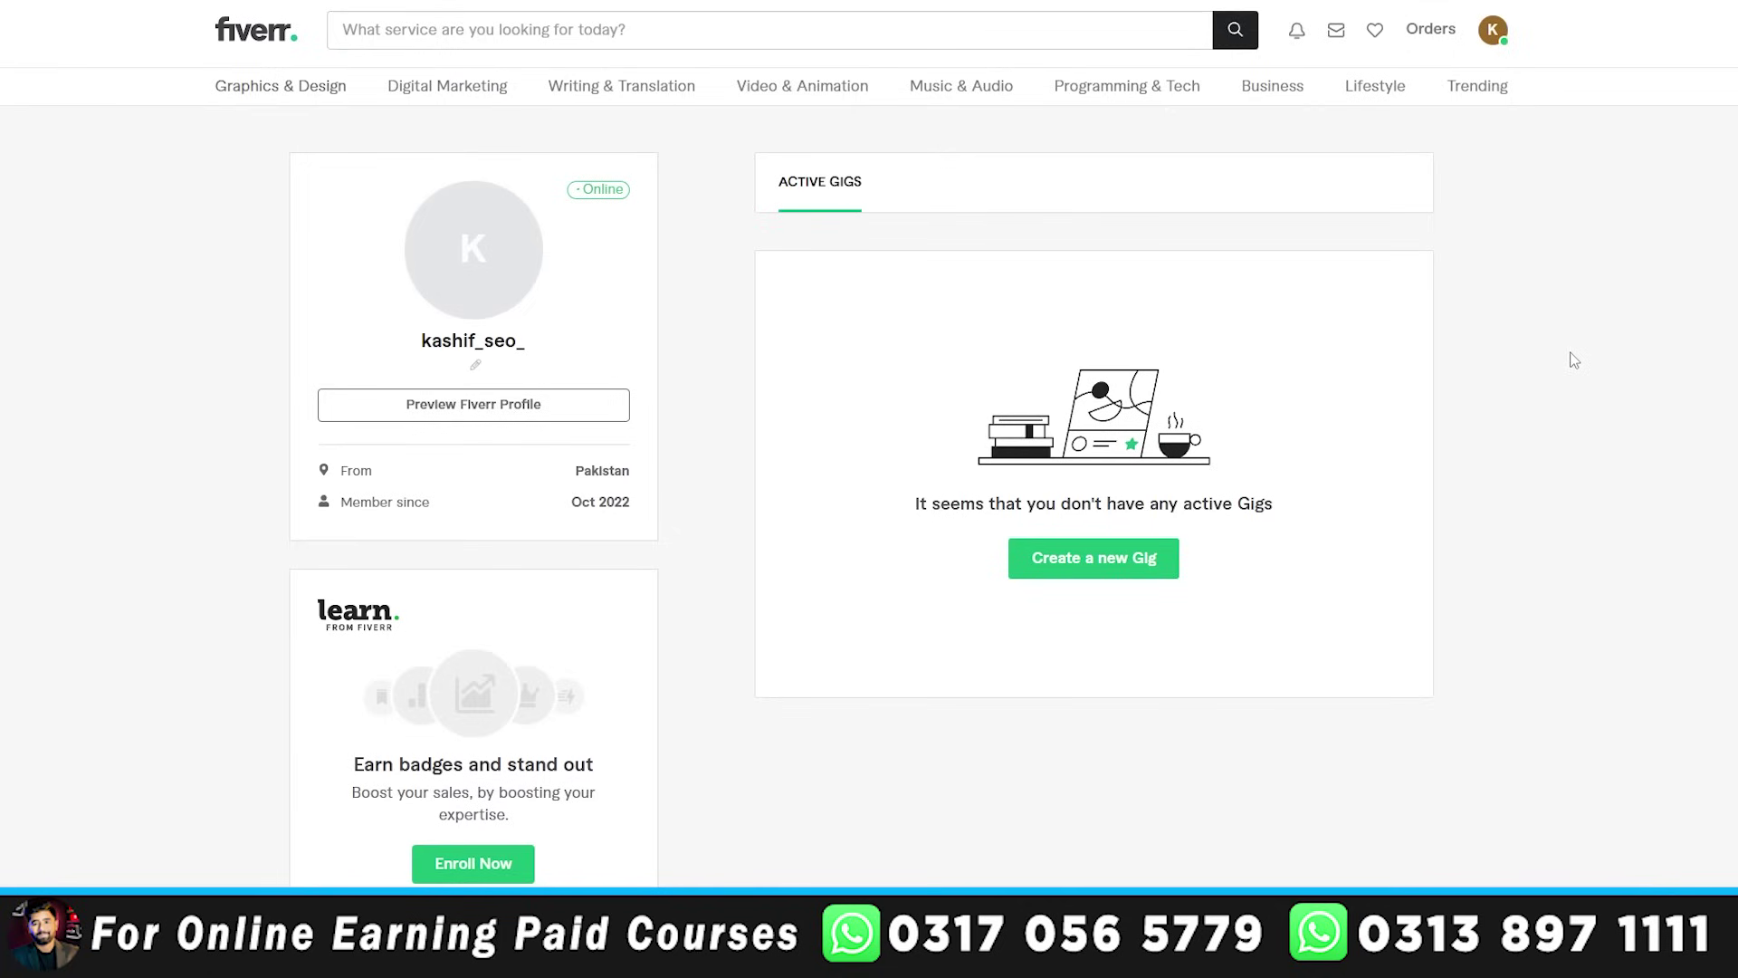
- Upload the Channel Logo image from the Fiverr folder as the profile picture
{"action": "left_click", "coordinate": [472, 268]}
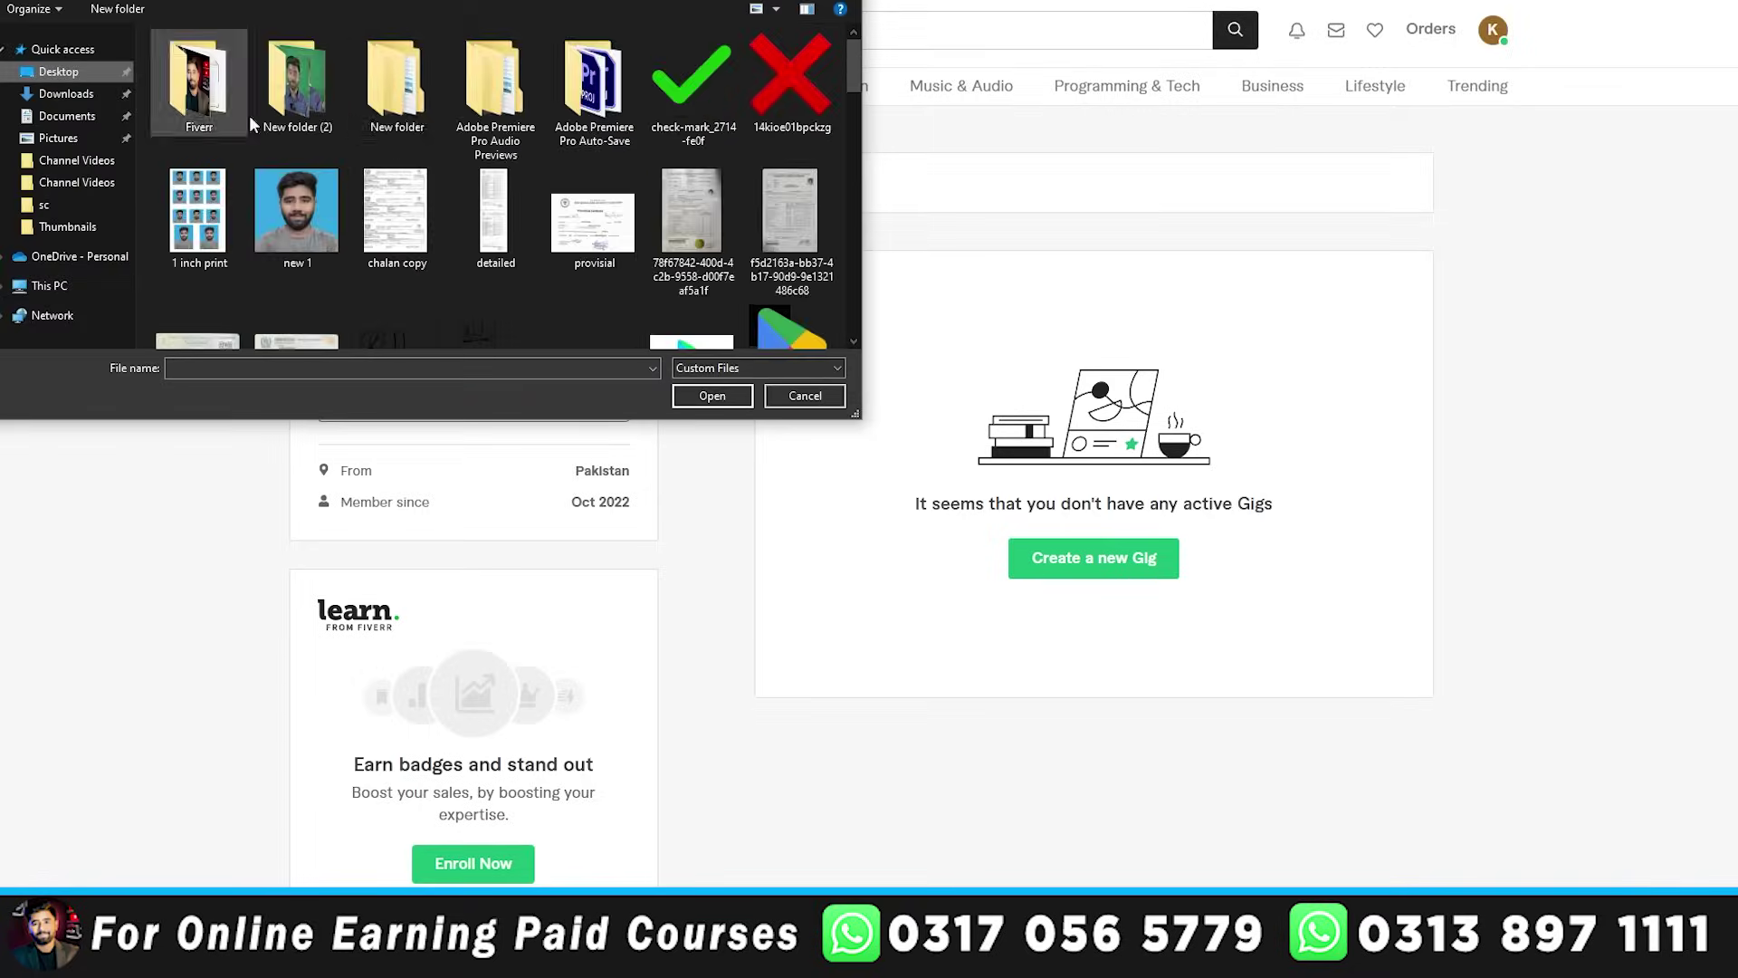
{"action": "double_click", "coordinate": [226, 79]}
{"action": "left_click", "coordinate": [226, 80]}
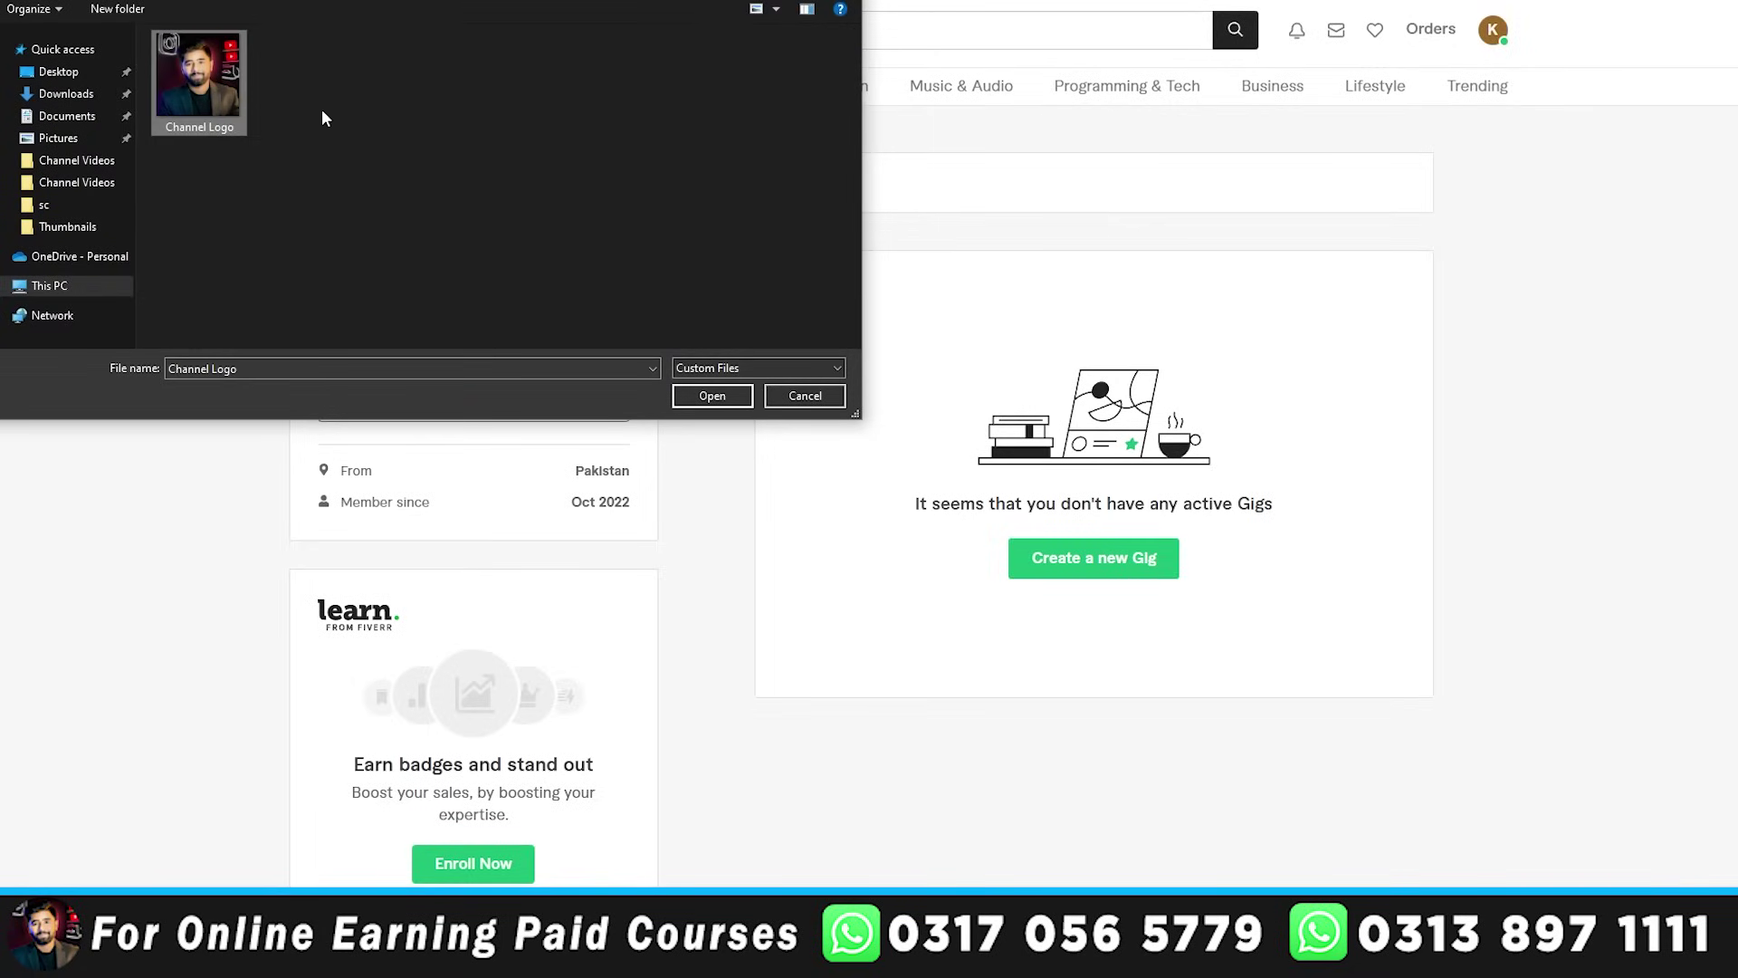
{"action": "left_click", "coordinate": [722, 396]}
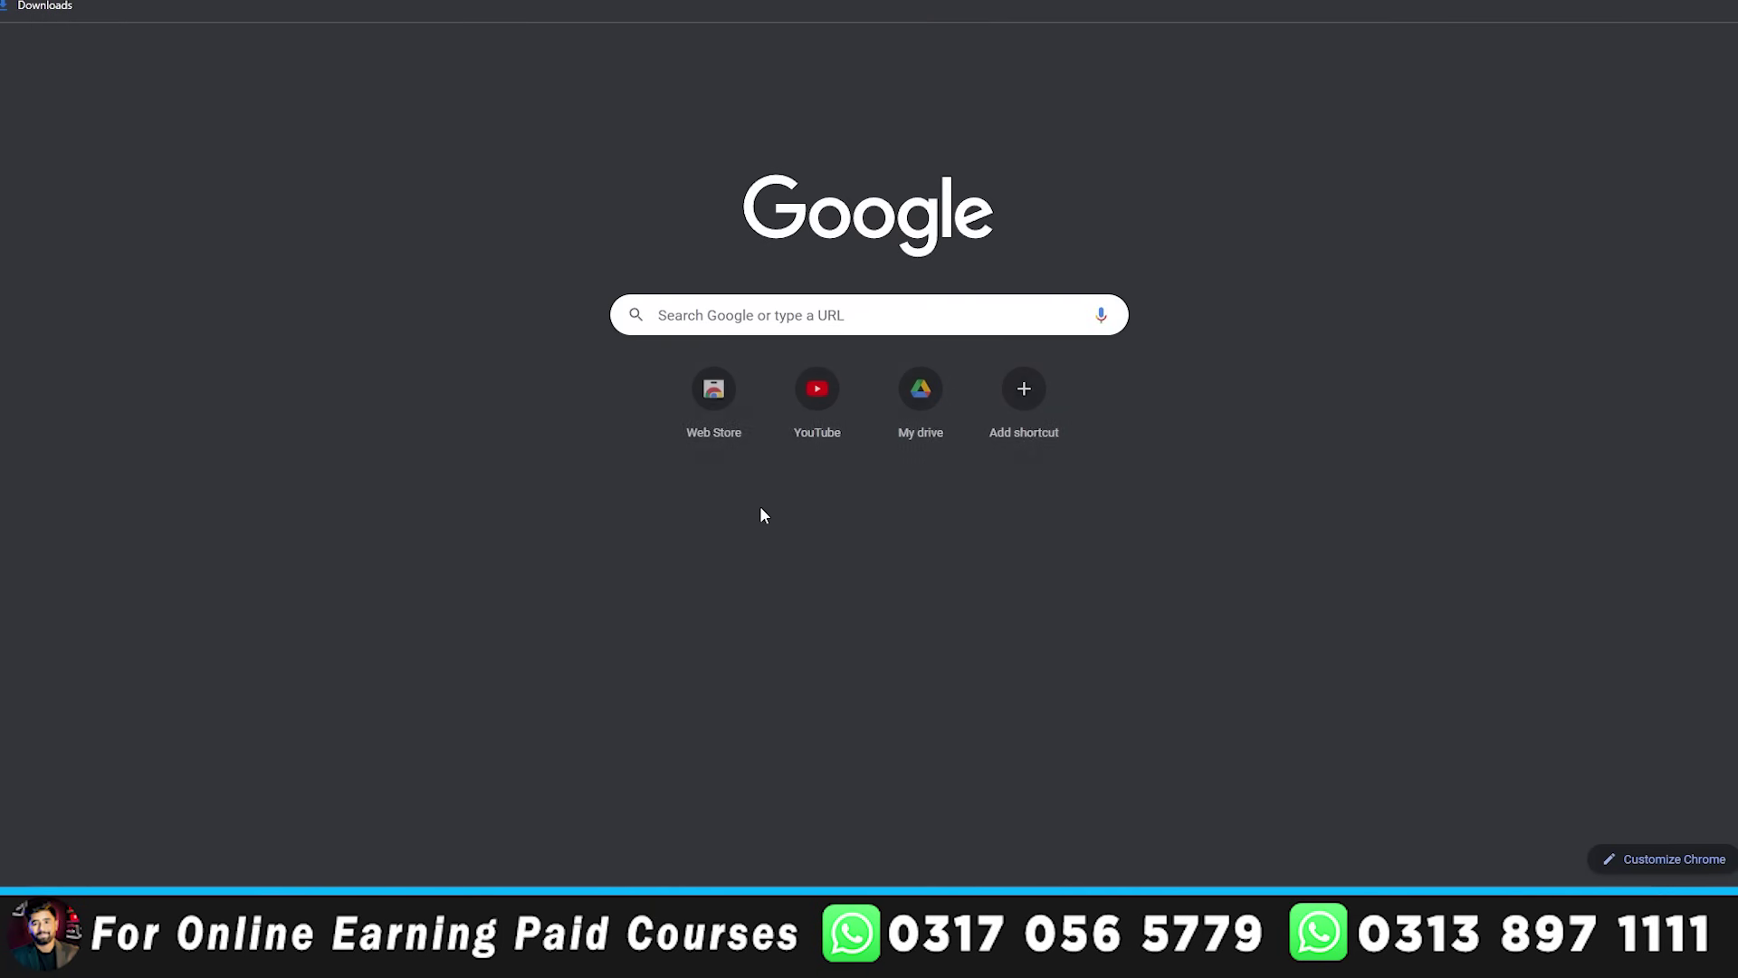
- Switch to Canva and create a blank 500 × 500 px logo design
{"action": "type", "text": "canva"}
{"action": "key", "text": "Return"}
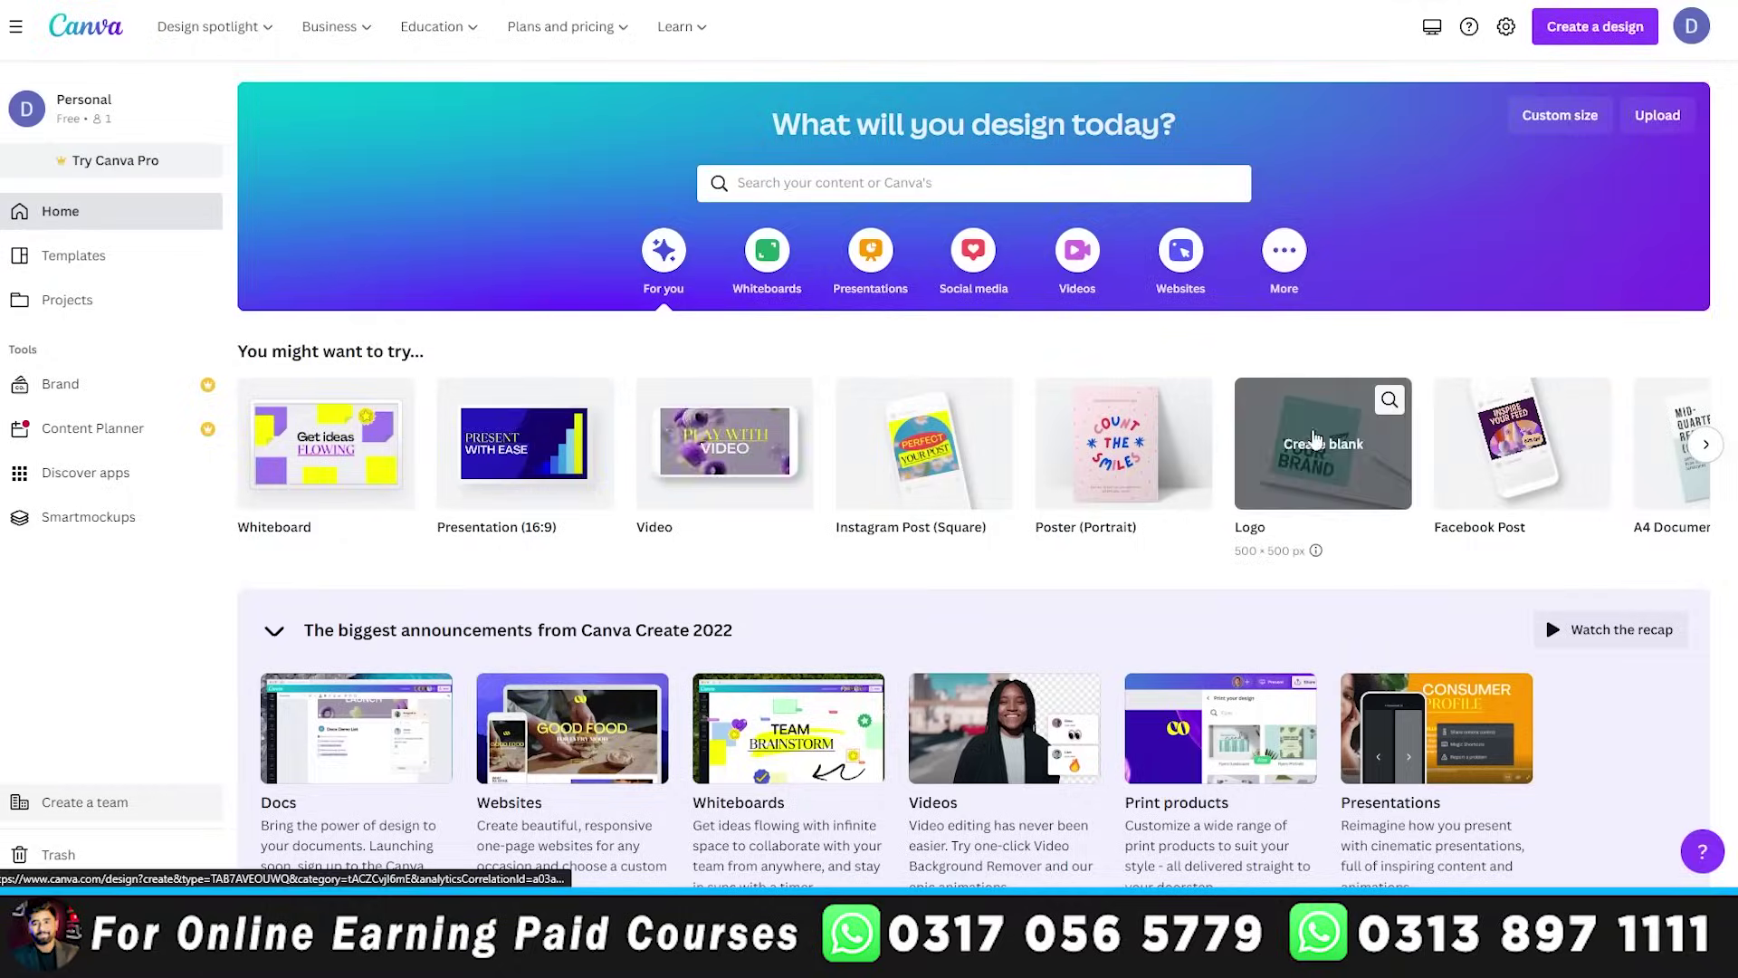
{"action": "left_click", "coordinate": [1317, 434]}
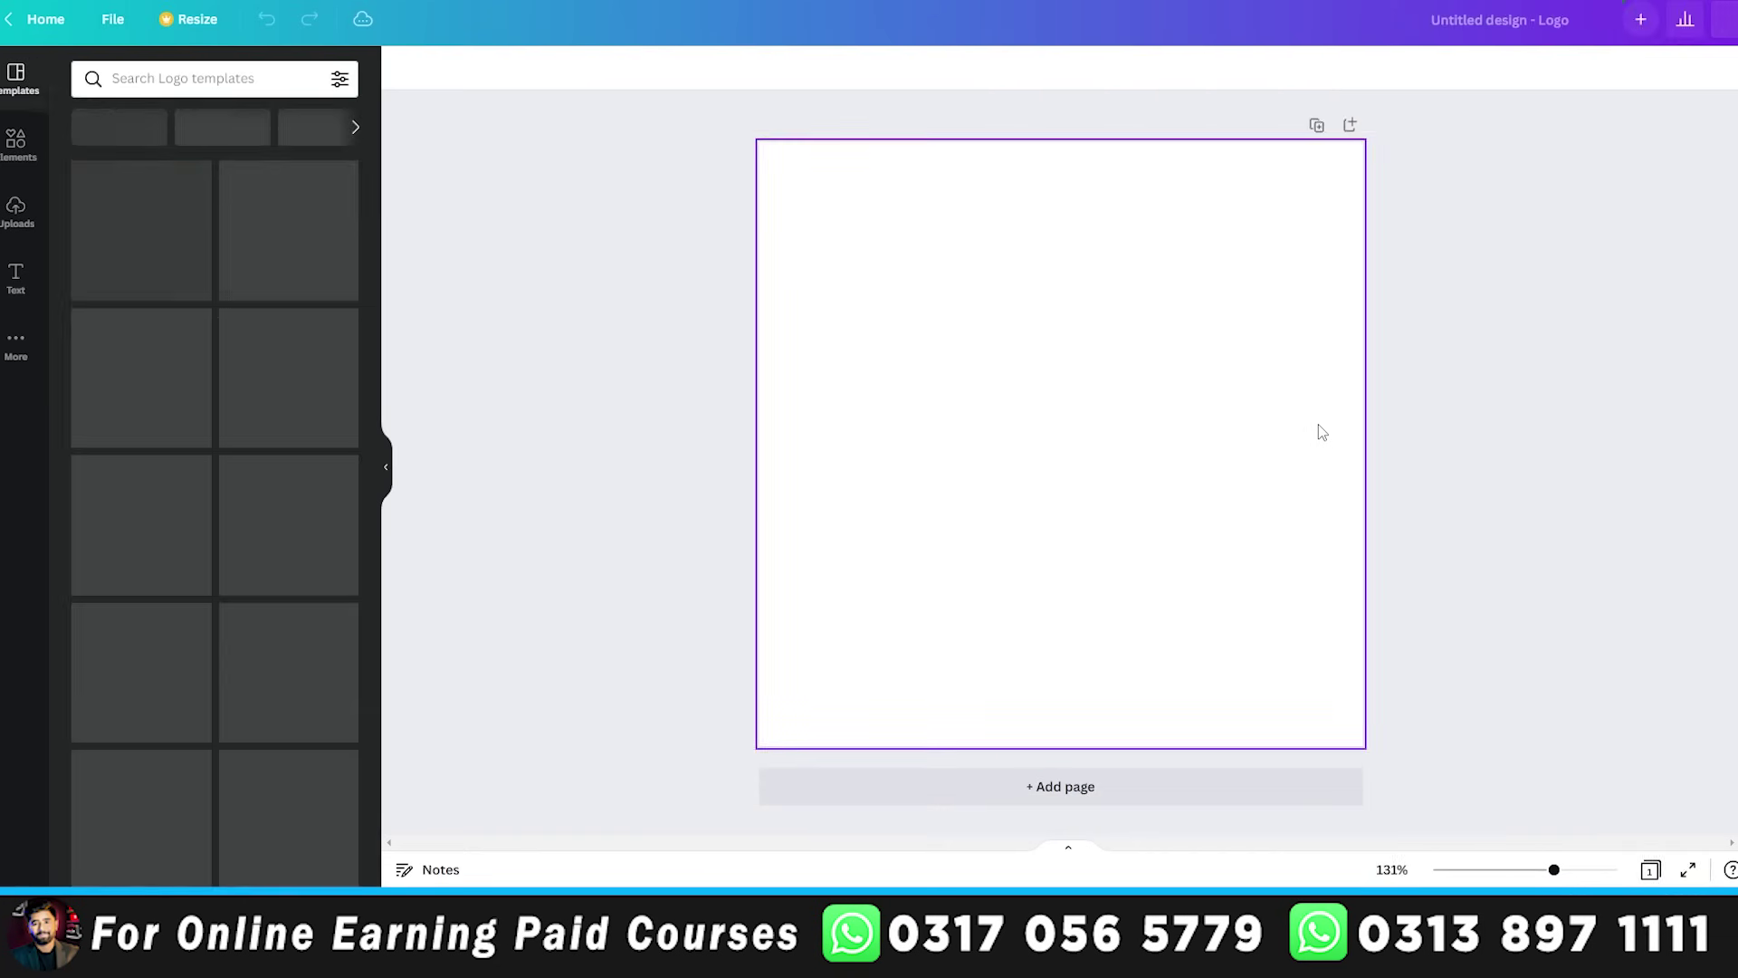
{"action": "scroll", "coordinate": [329, 725], "scroll_direction": "down", "scroll_amount": 6}
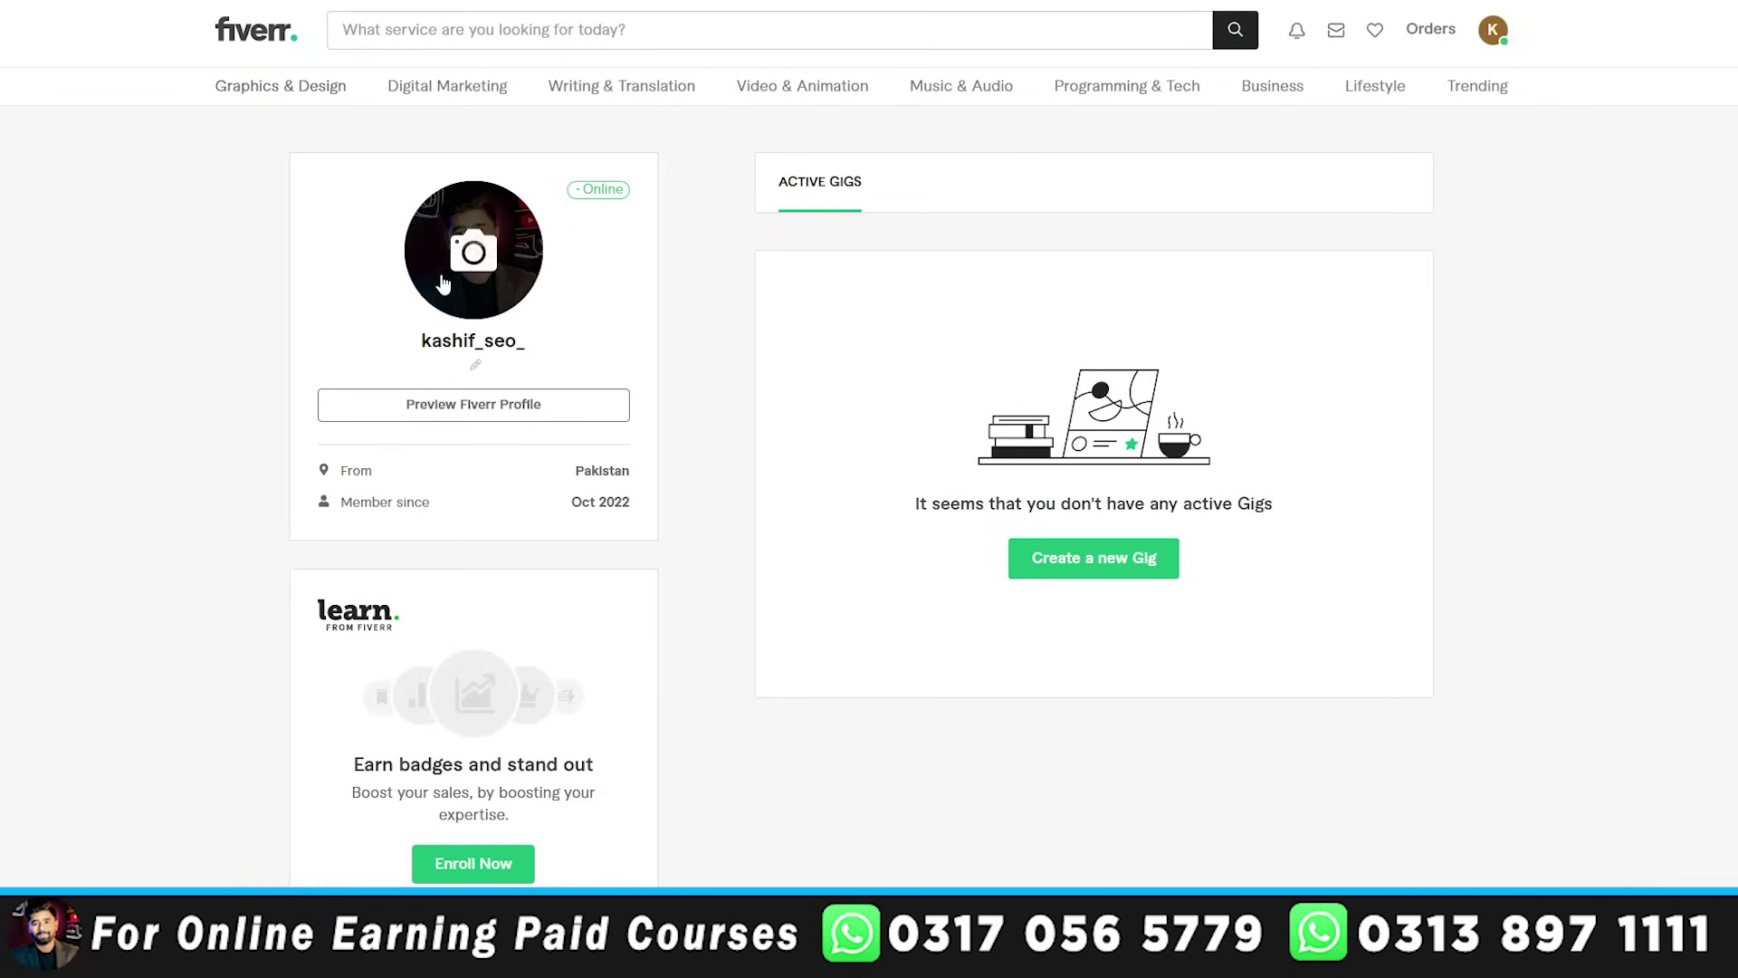
- Cut "YouTube Videos SEO Expert!" from the Description file in Notepad and save it as the Fiverr profile's one-line story
{"action": "left_click", "coordinate": [477, 368]}
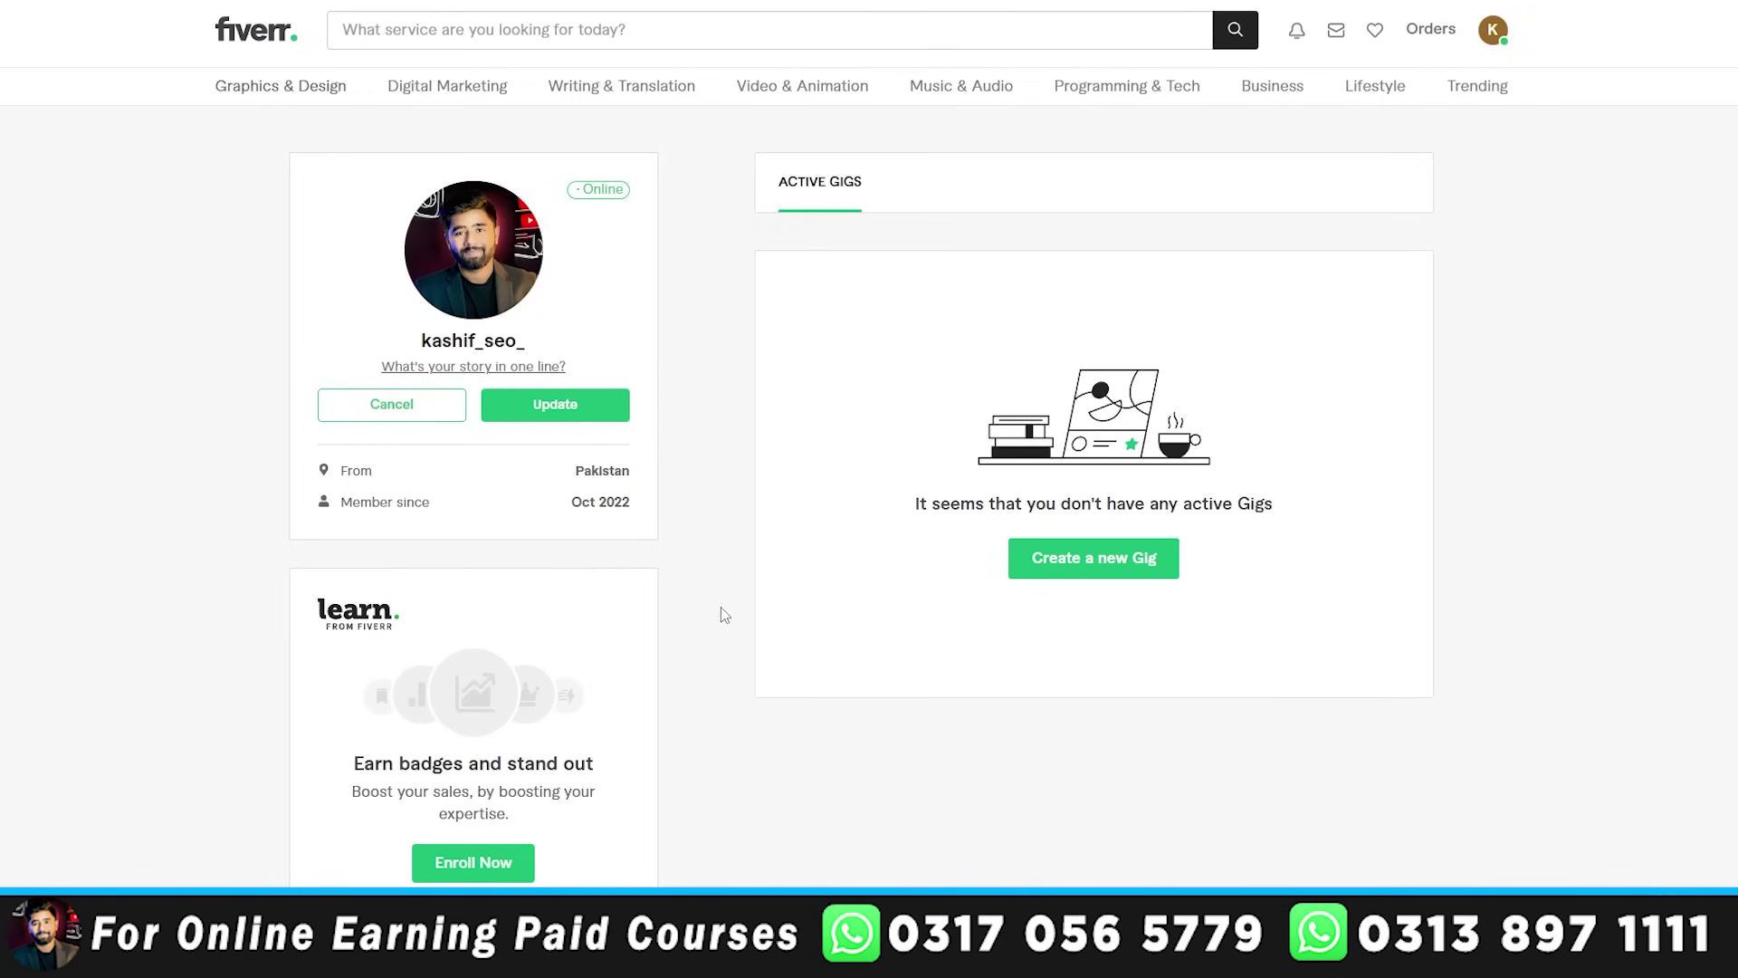
{"action": "key", "text": "alt+Tab"}
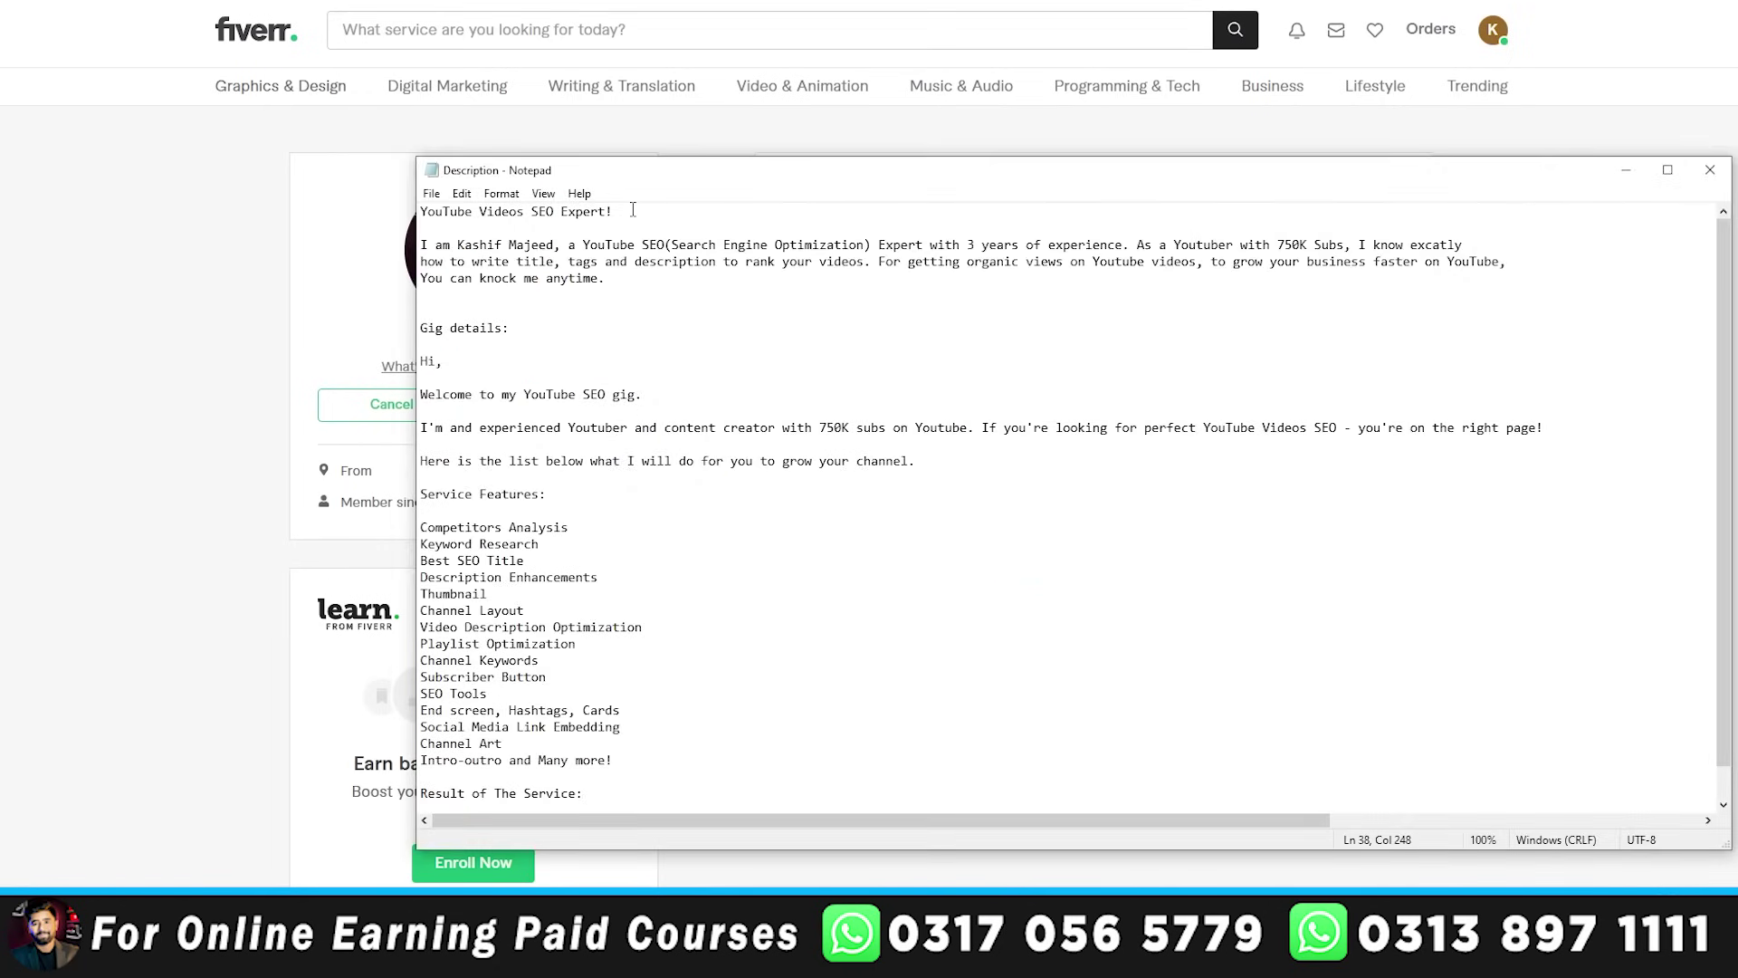
{"action": "left_click_drag", "start_coordinate": [633, 210], "coordinate": [419, 217]}
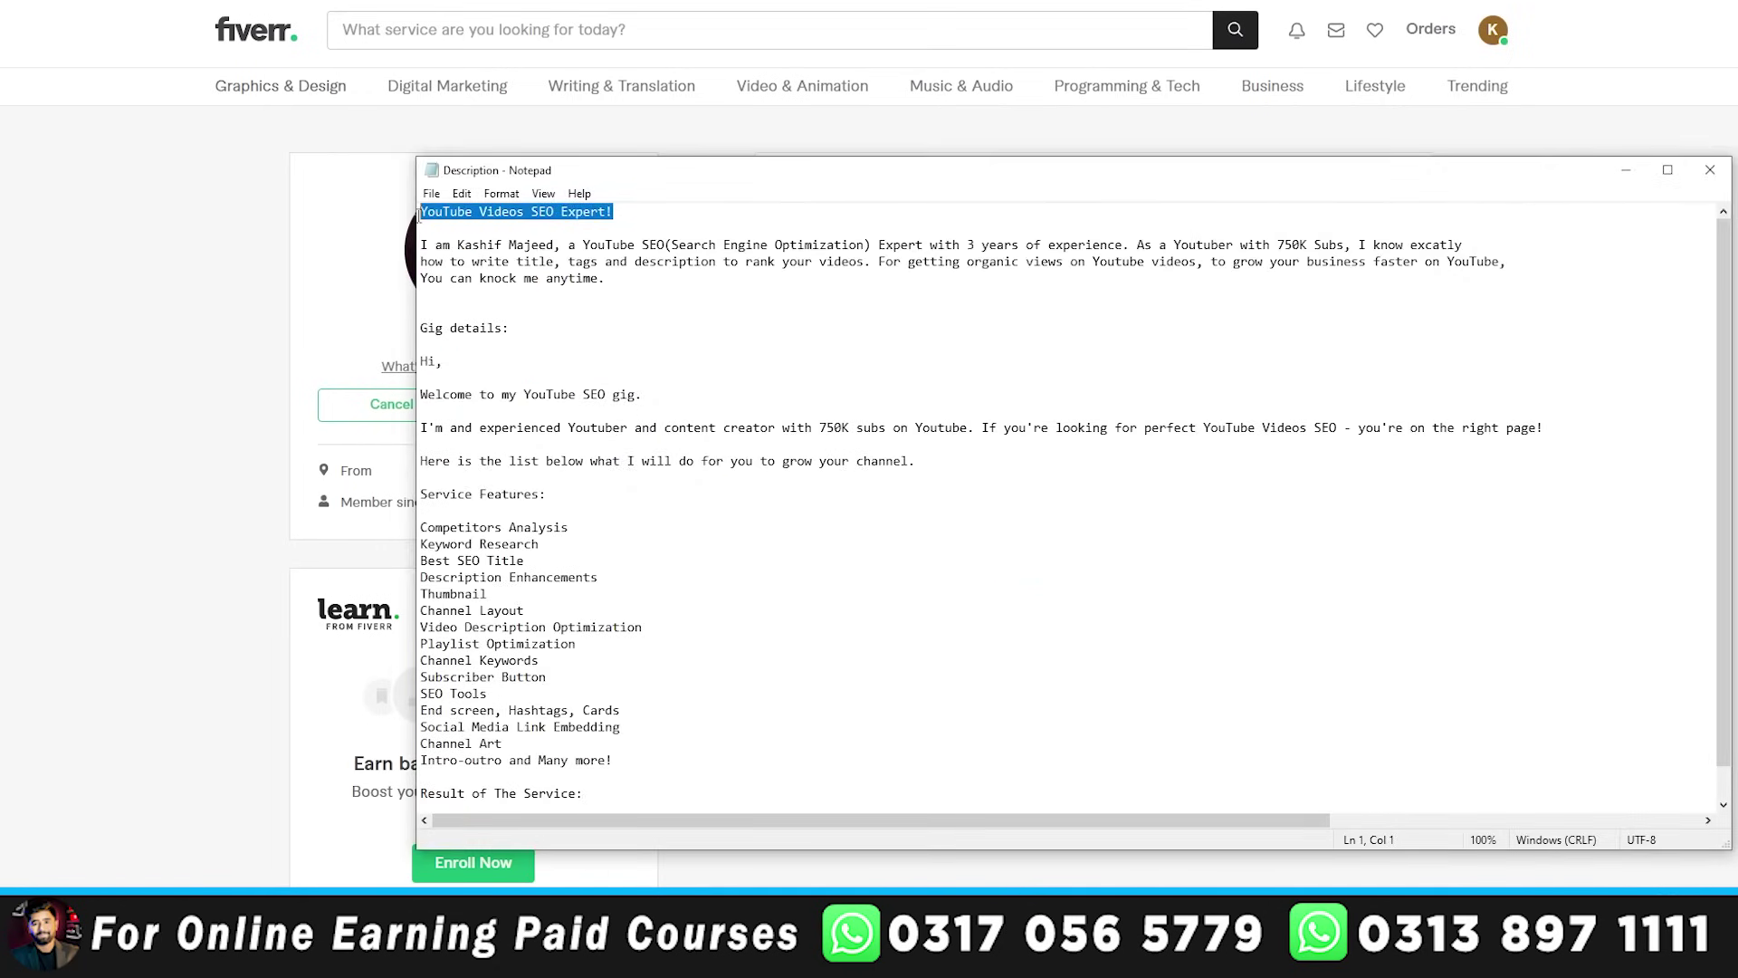
{"action": "right_click", "coordinate": [463, 212]}
{"action": "left_click", "coordinate": [493, 268]}
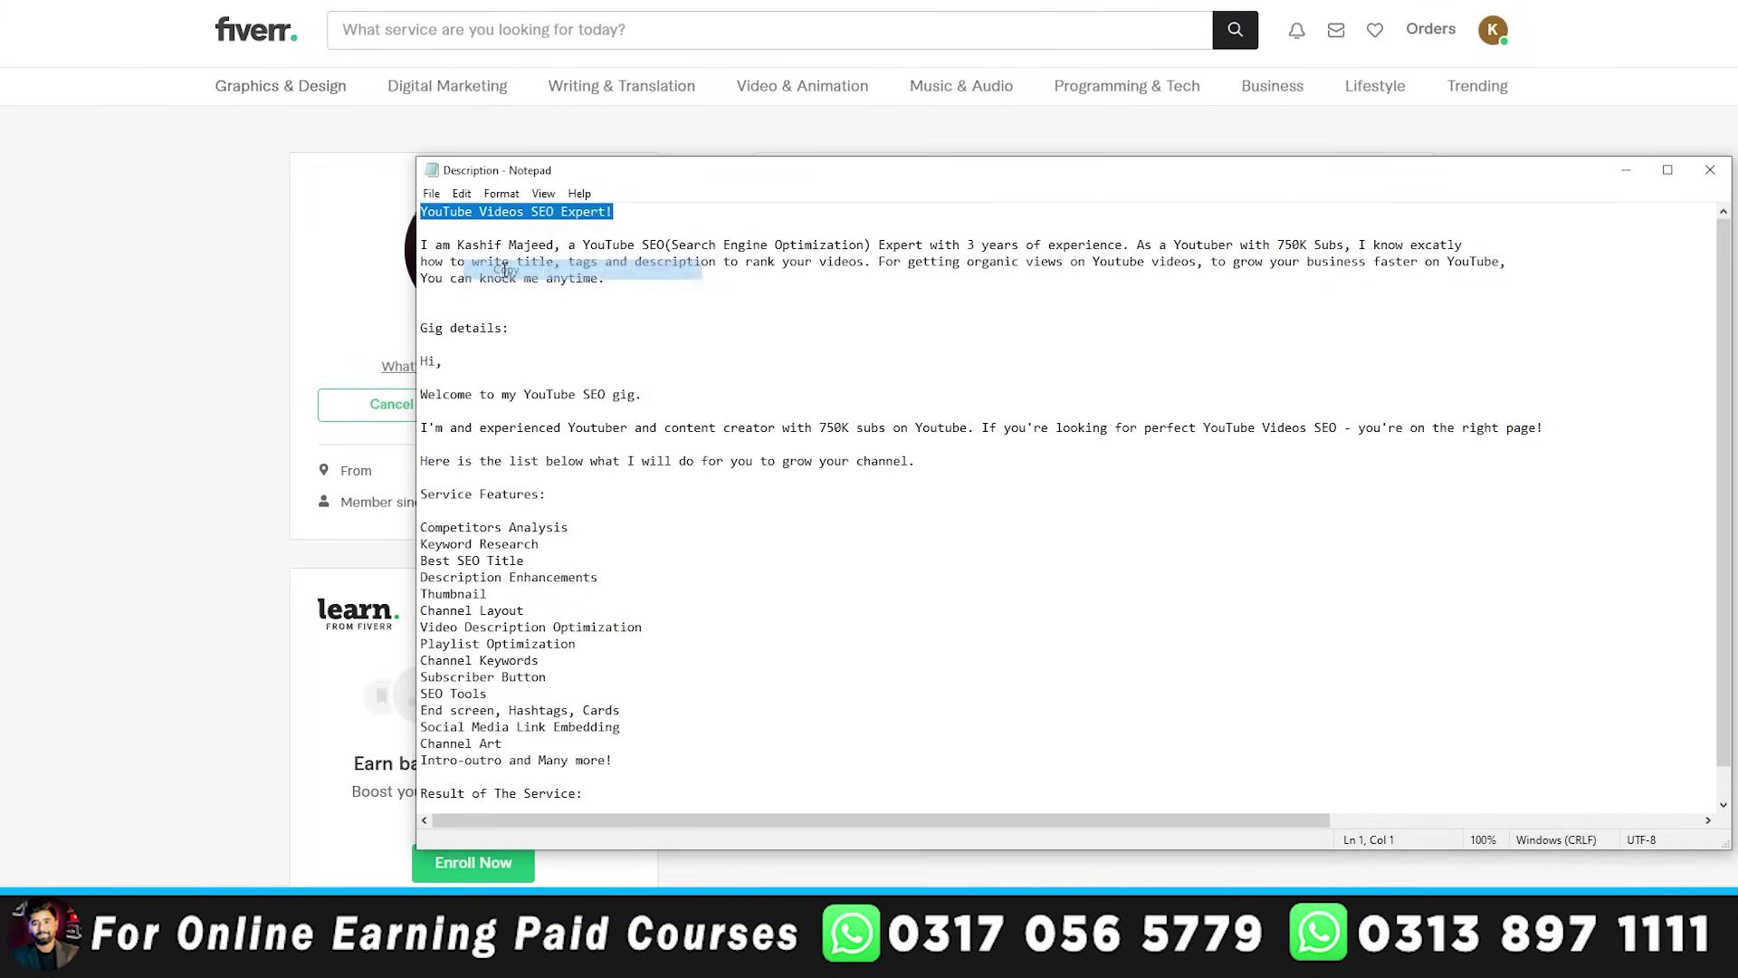
{"action": "right_click", "coordinate": [561, 209]}
{"action": "left_click", "coordinate": [589, 254]}
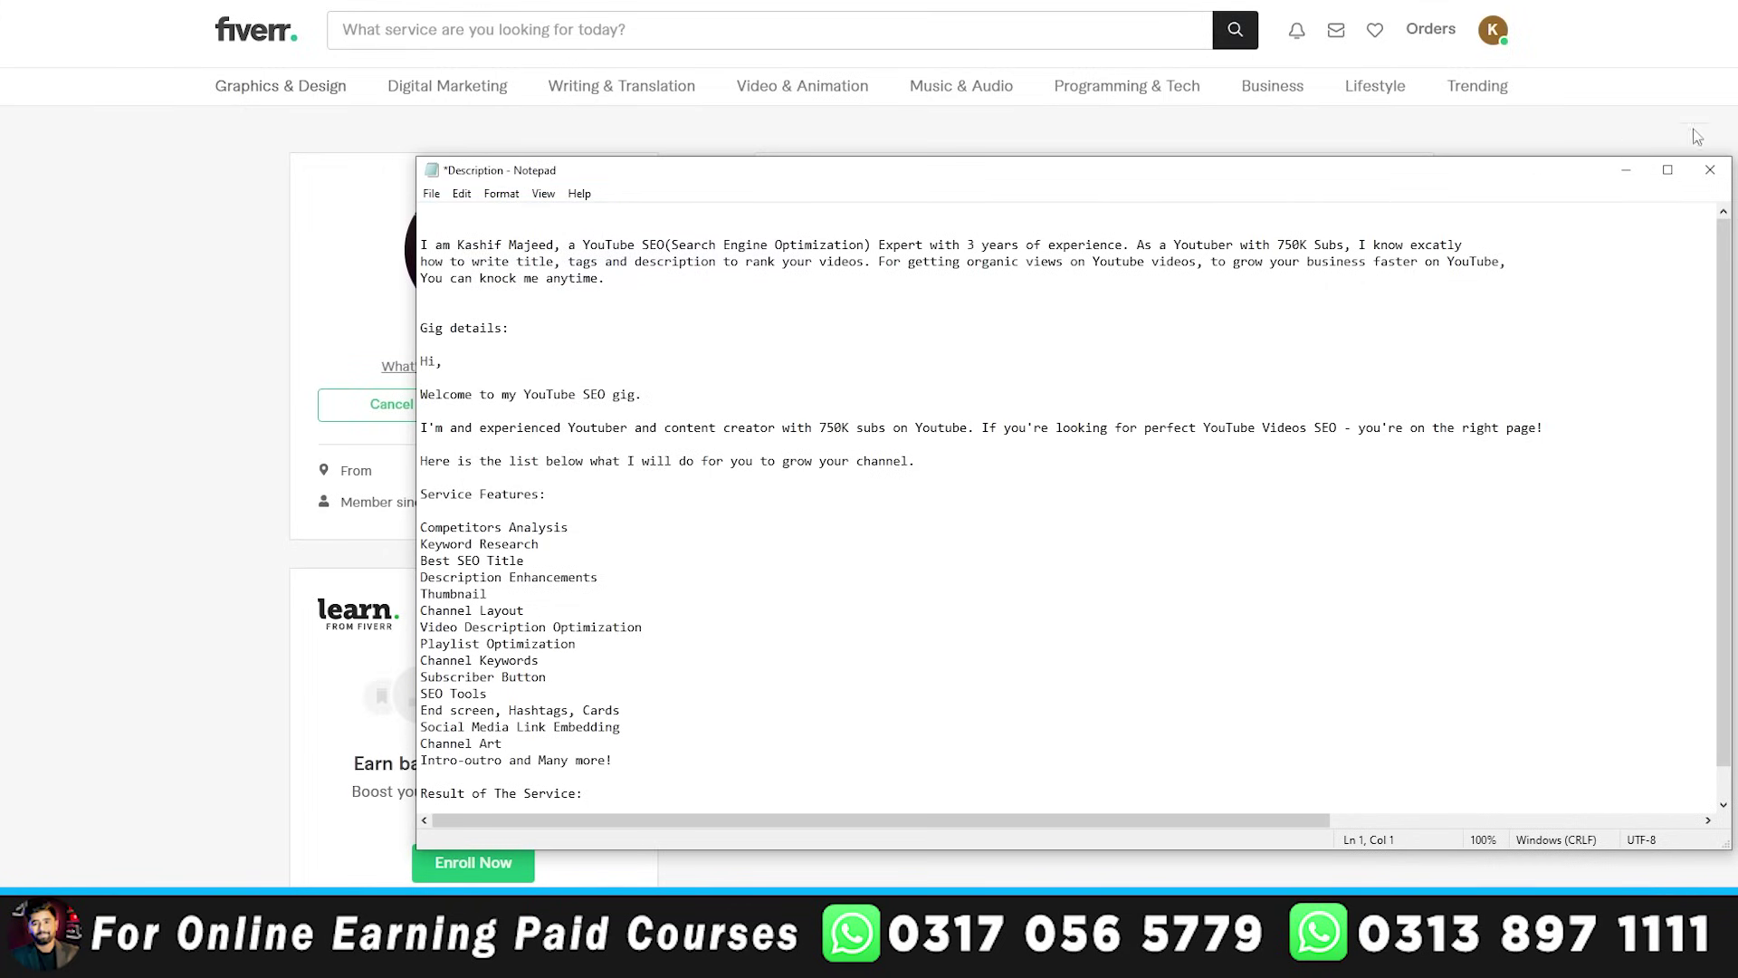
{"action": "left_click", "coordinate": [1634, 172]}
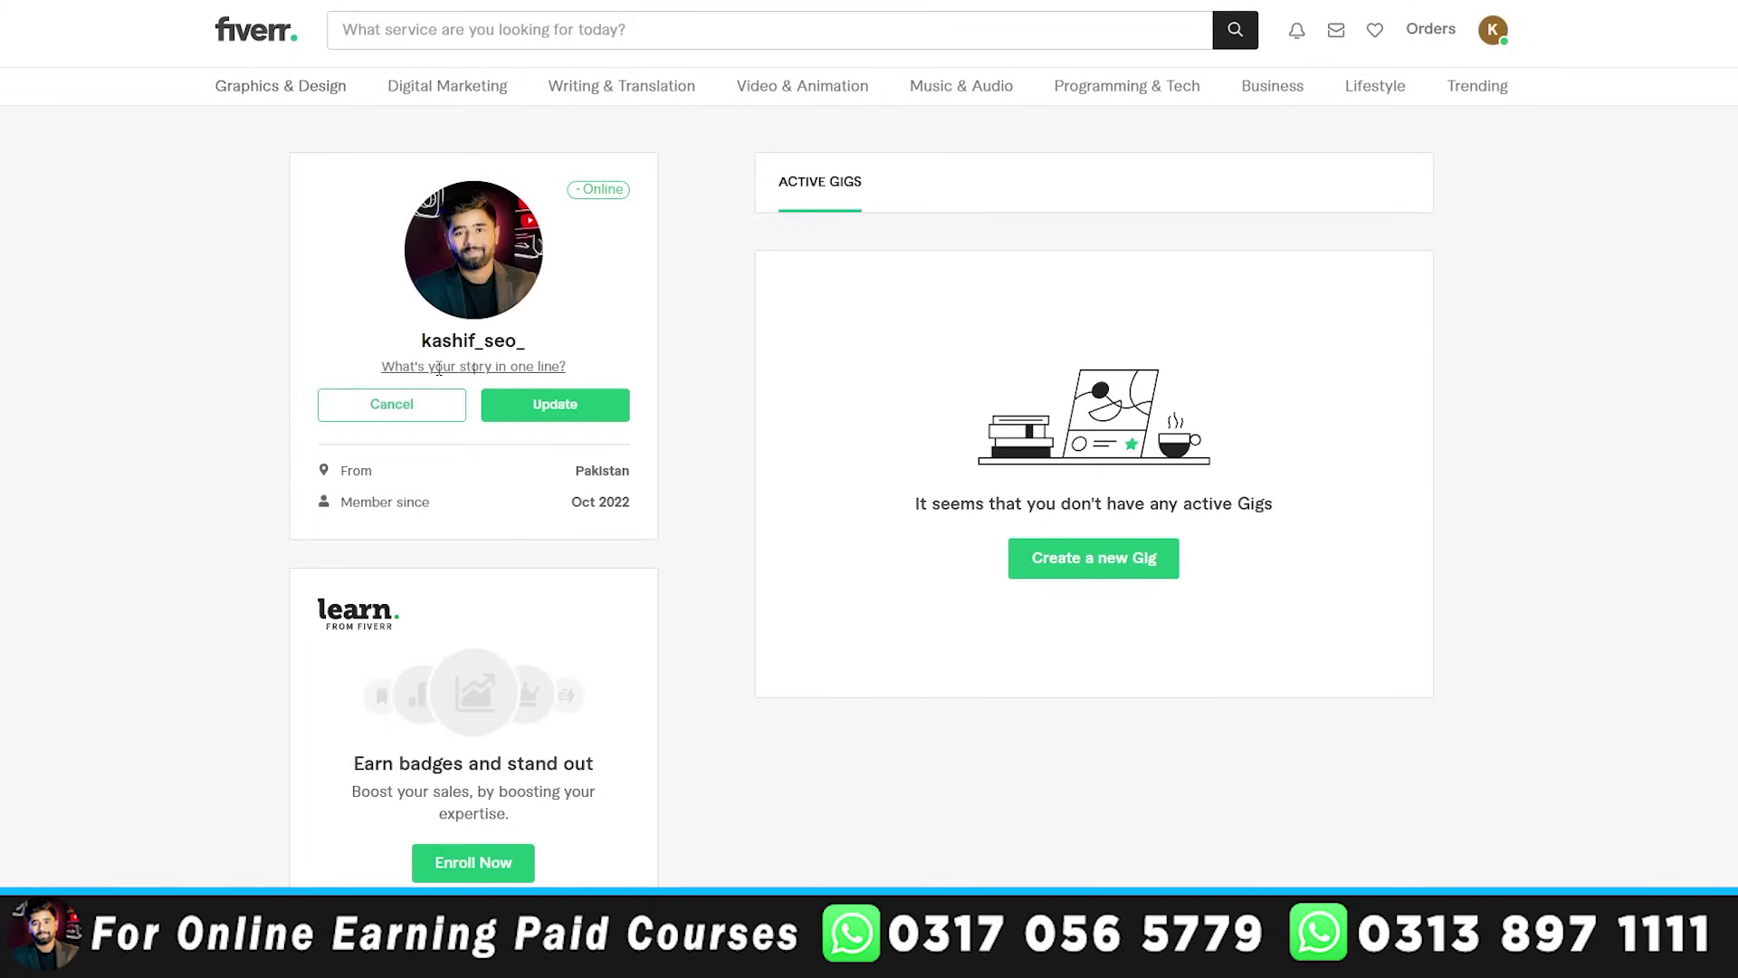
{"action": "key", "text": "ctrl+v"}
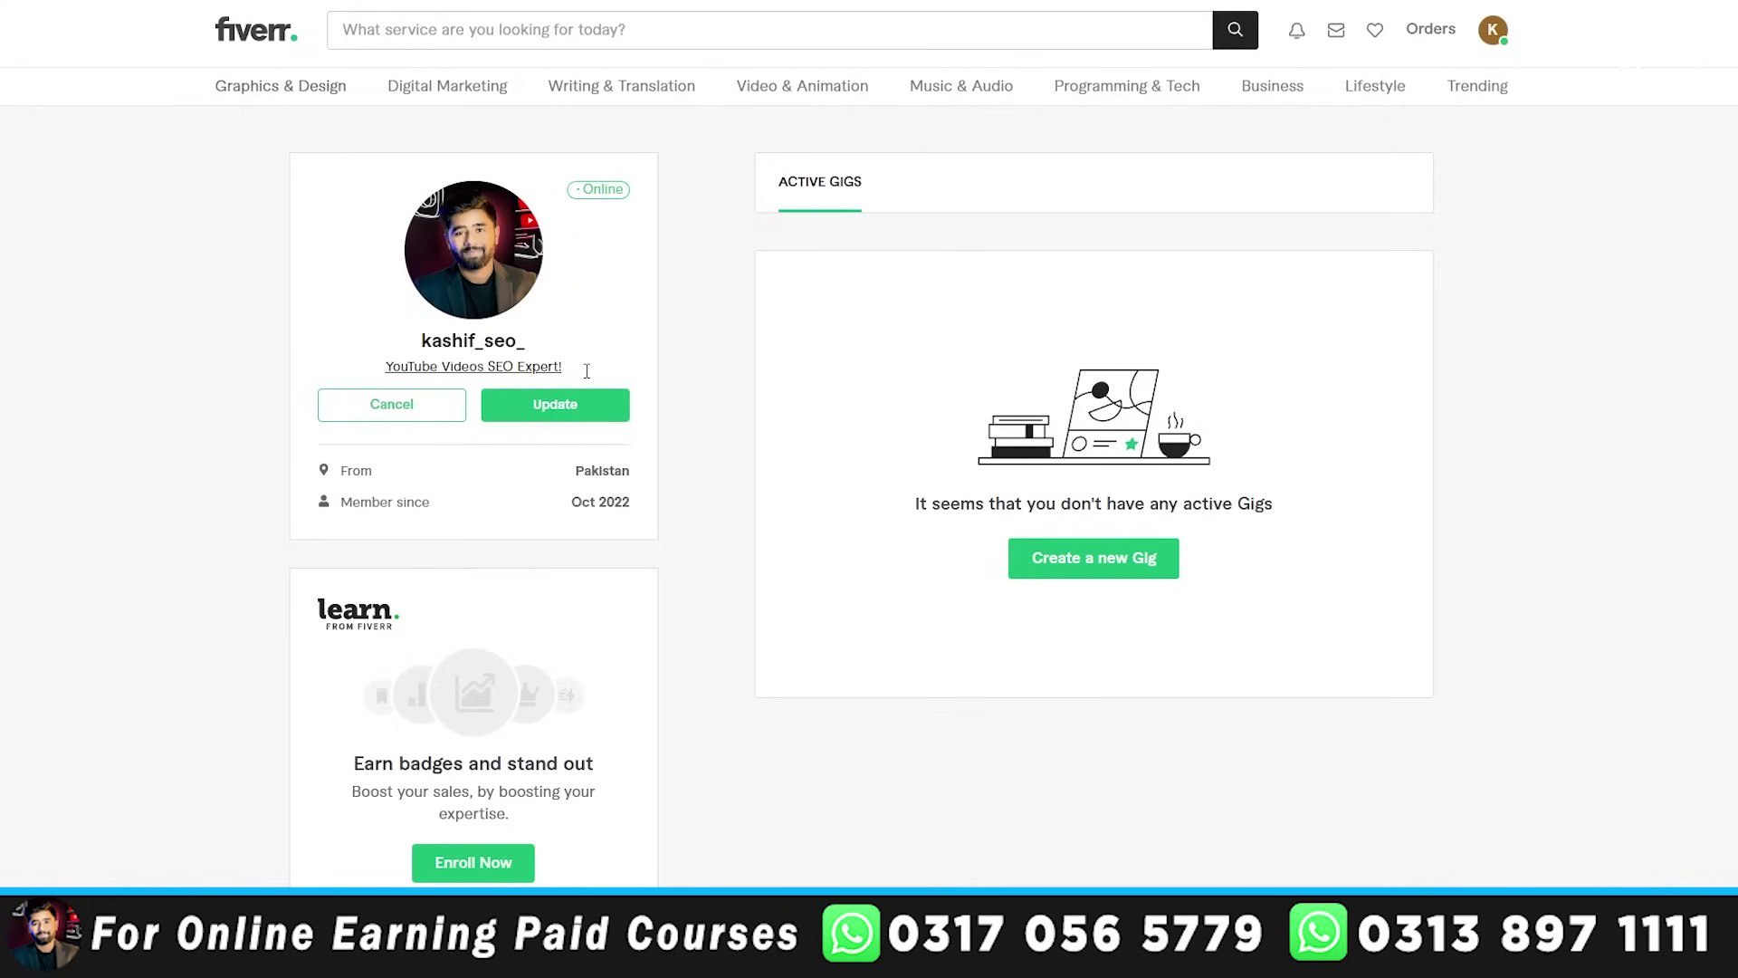
{"action": "left_click", "coordinate": [584, 407]}
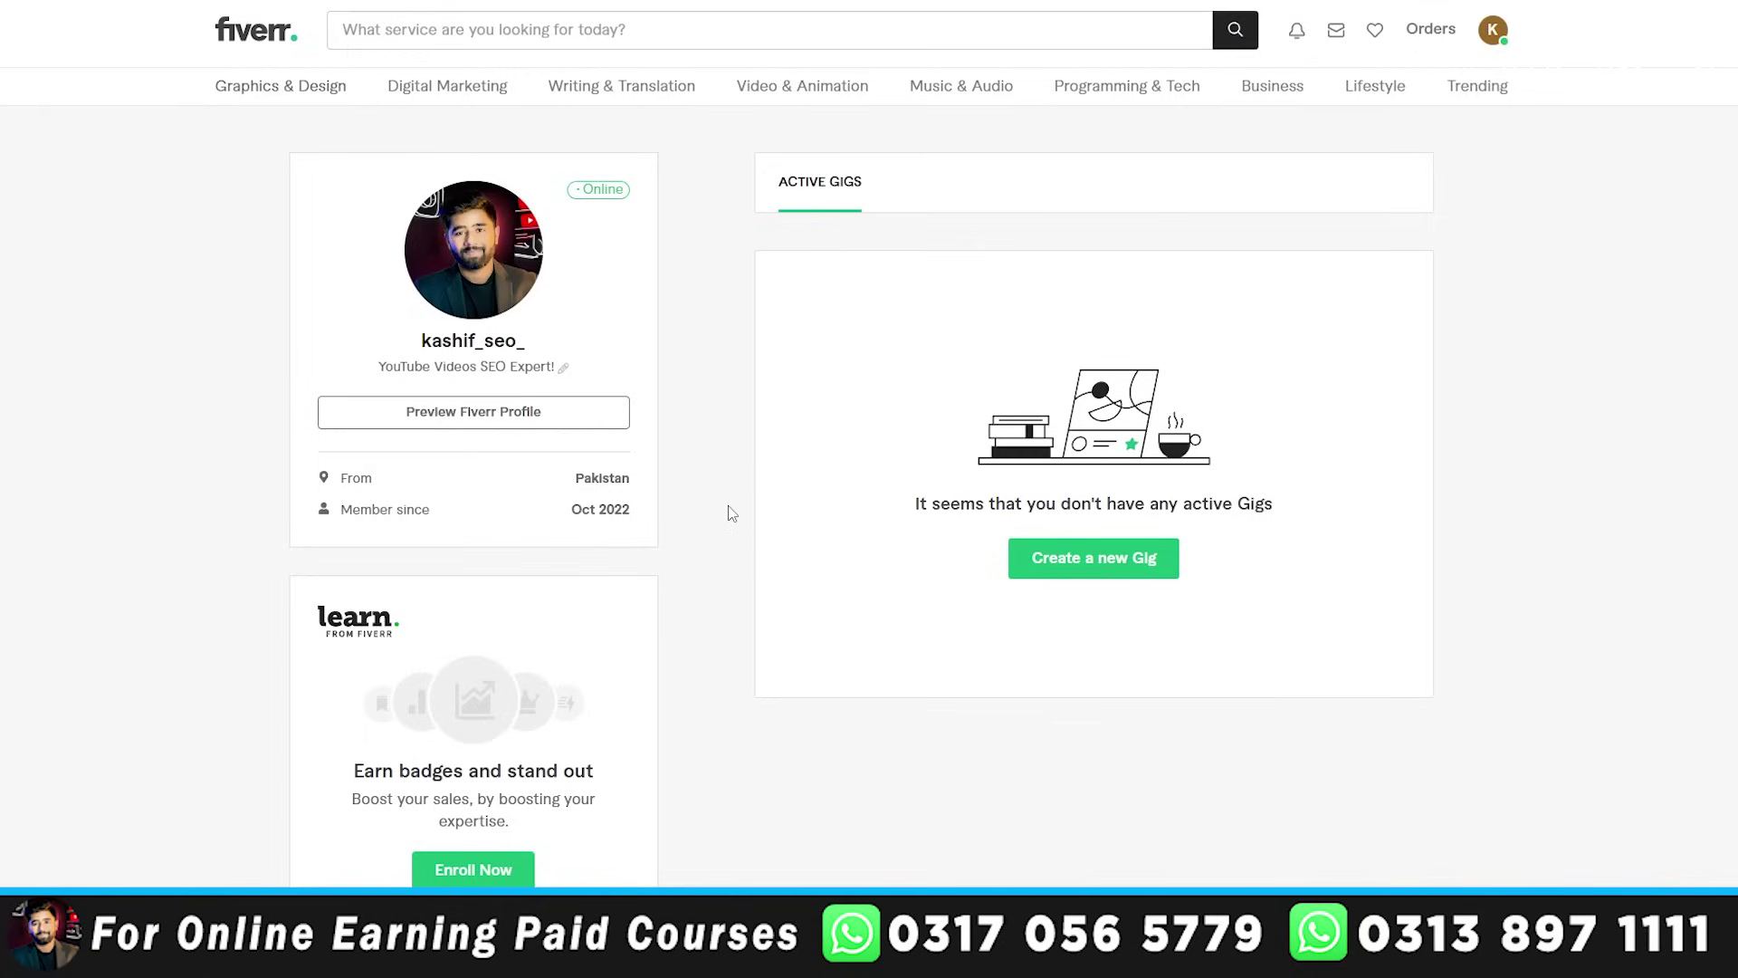
- Cut the seller introduction paragraph from the Description file in Notepad and paste it into the Fiverr profile's description for editing
{"action": "scroll", "coordinate": [732, 513], "scroll_direction": "down", "scroll_amount": 4}
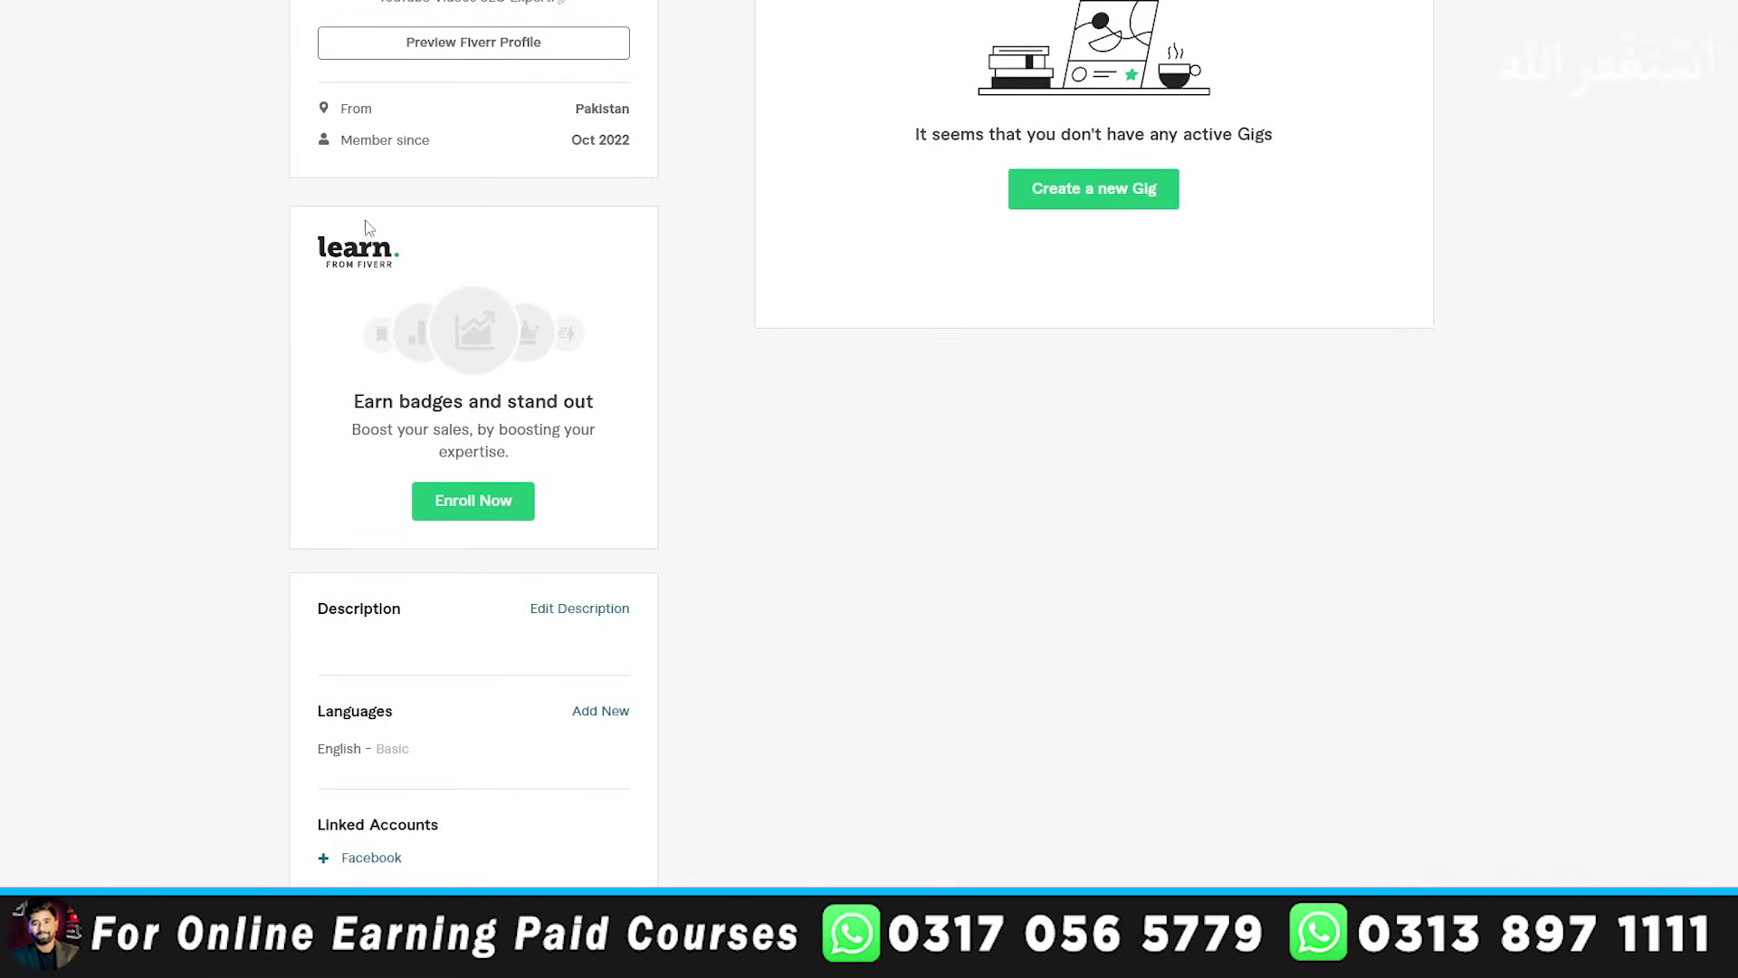
{"action": "scroll", "coordinate": [749, 516], "scroll_direction": "down", "scroll_amount": 2}
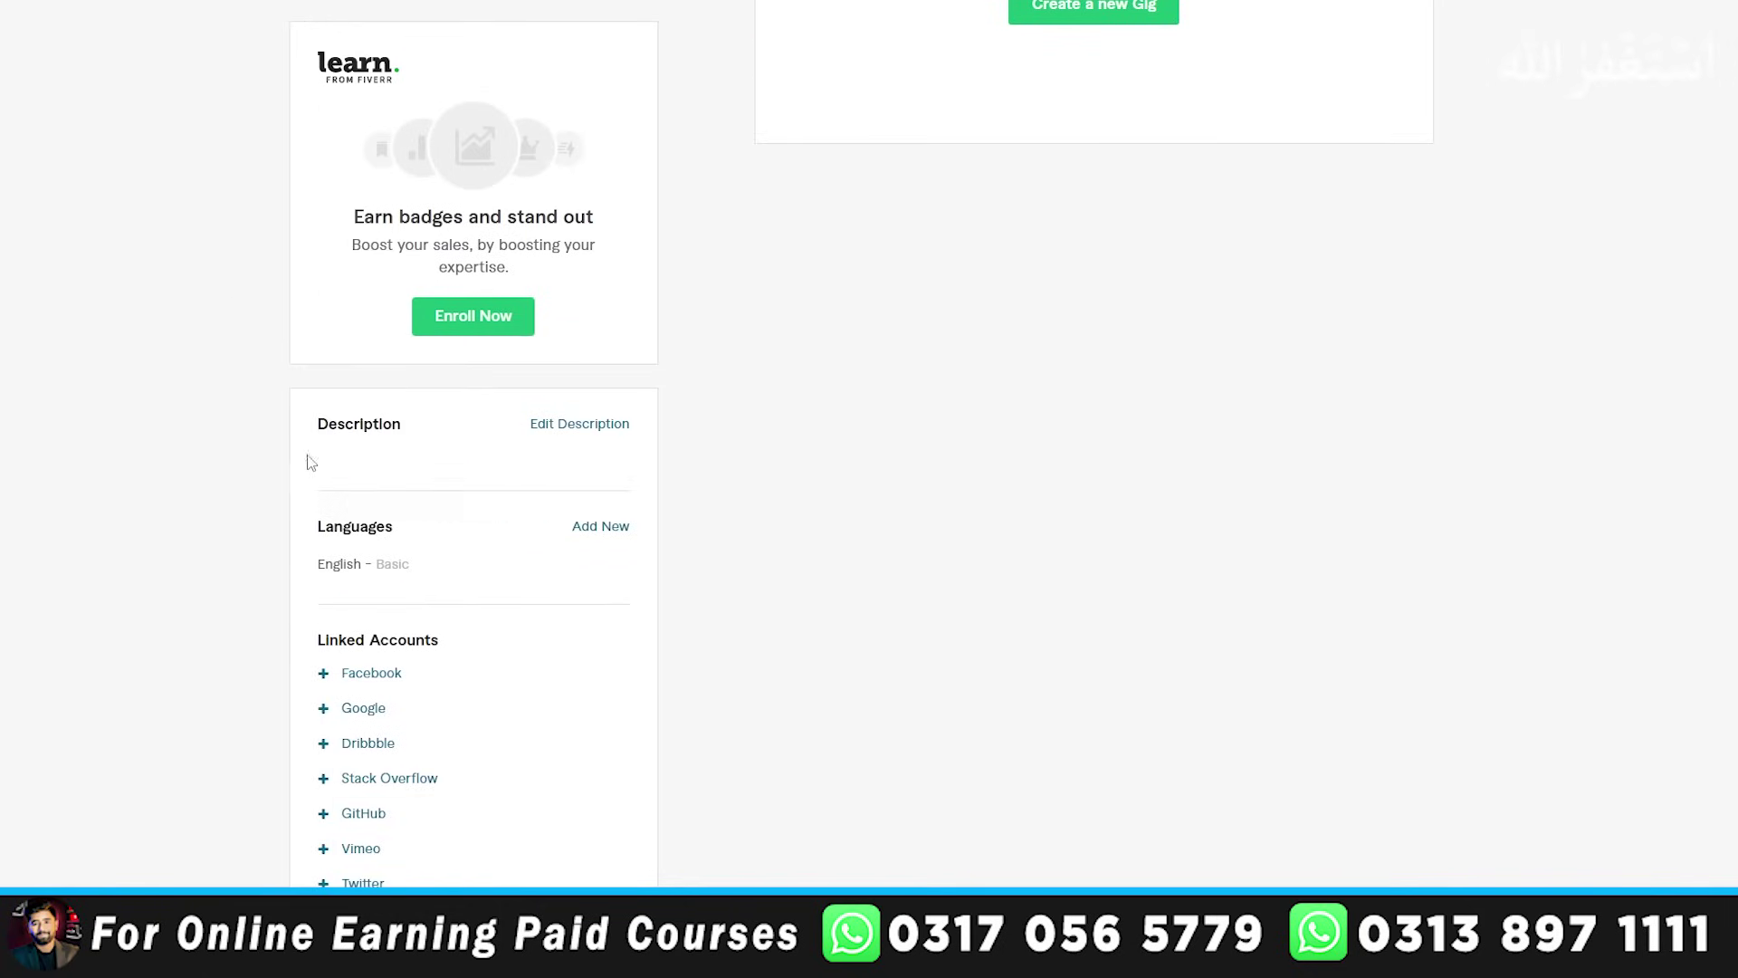
{"action": "mouse_move", "coordinate": [342, 428]}
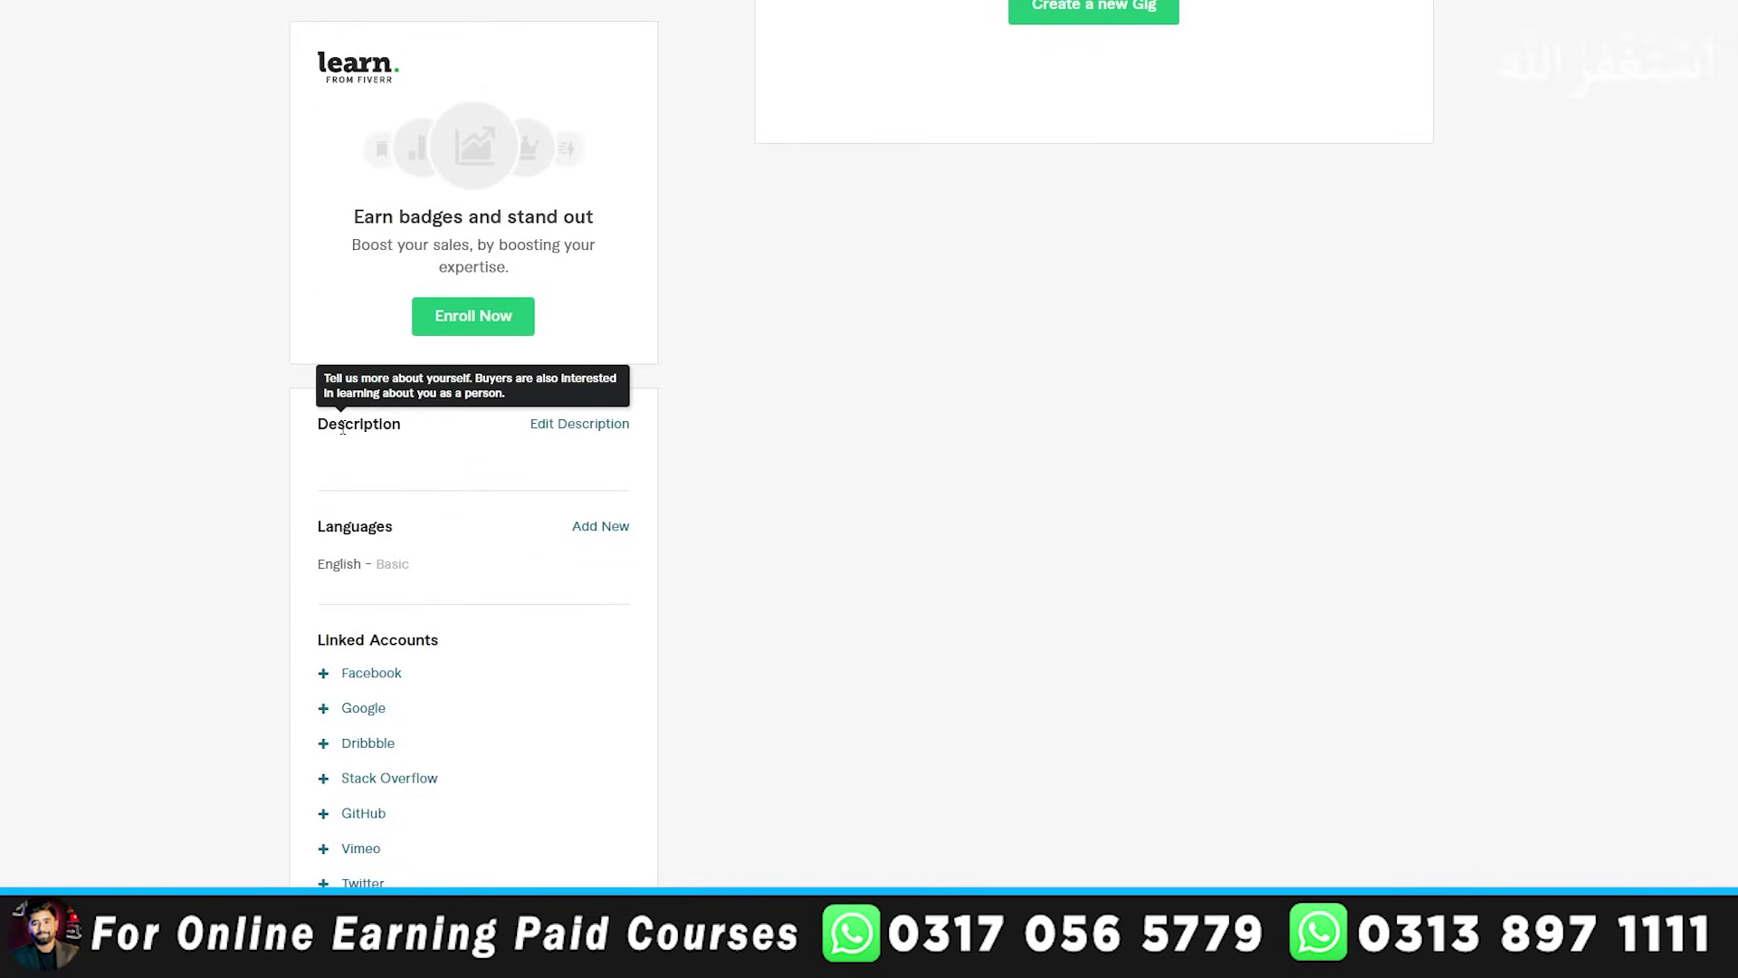
{"action": "left_click", "coordinate": [566, 426]}
{"action": "left_click", "coordinate": [484, 521]}
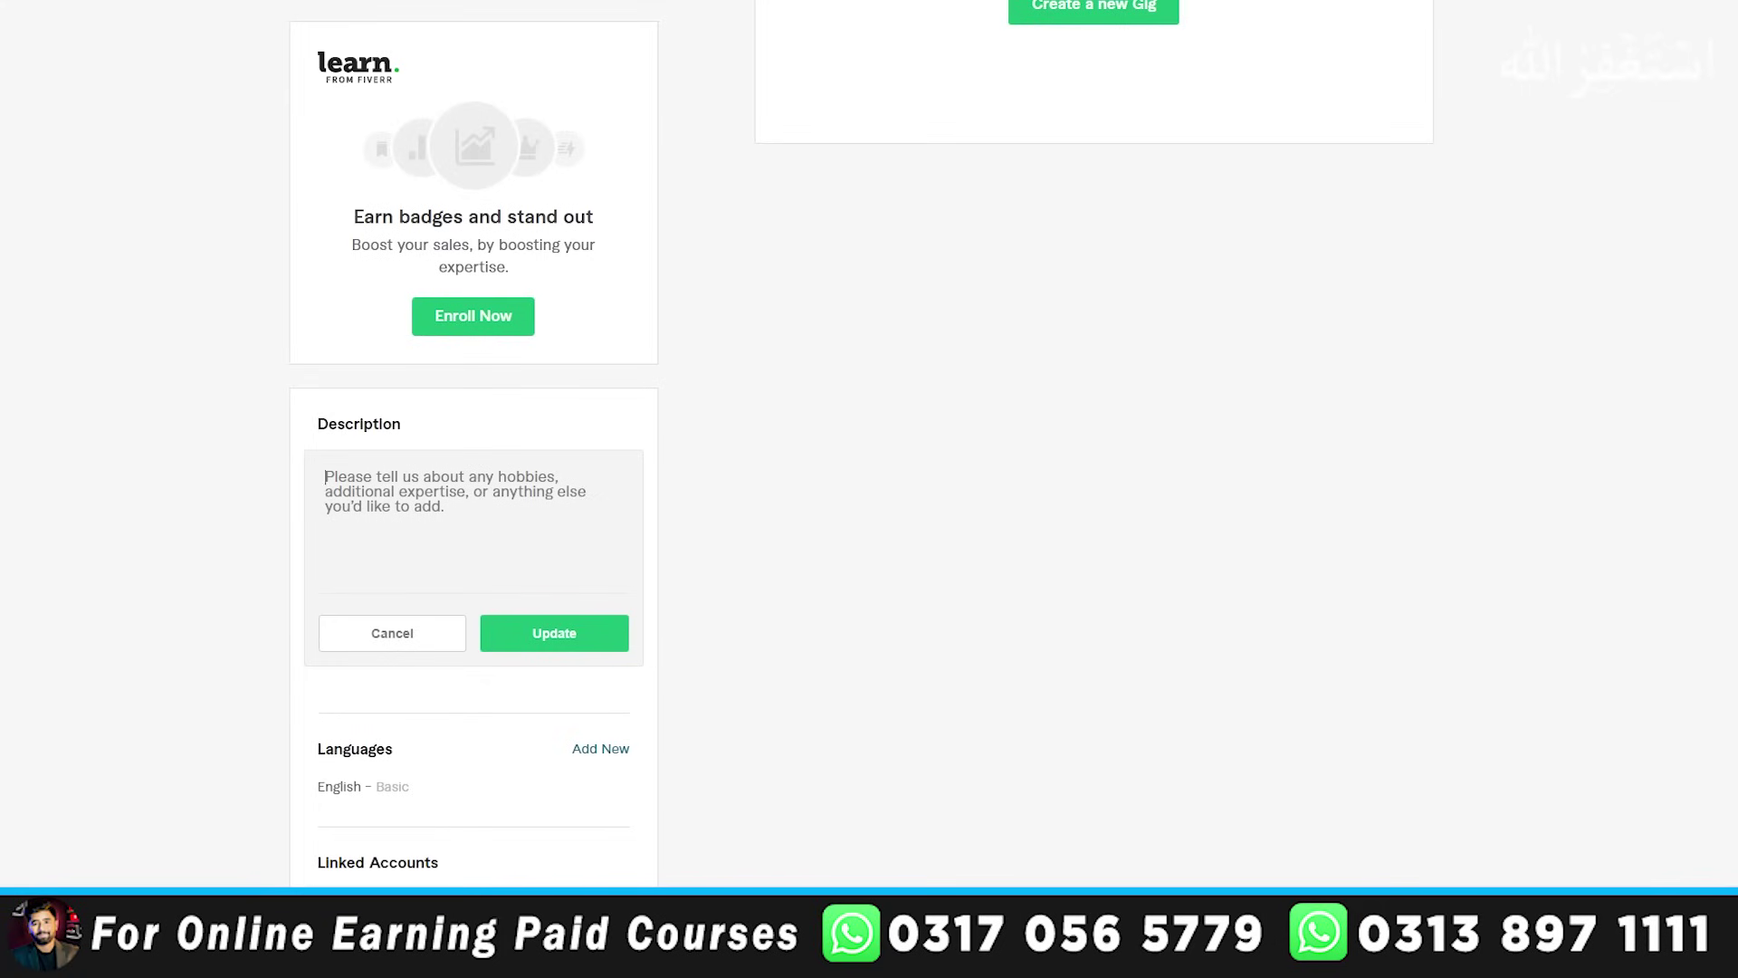
{"action": "left_click", "coordinate": [460, 958]}
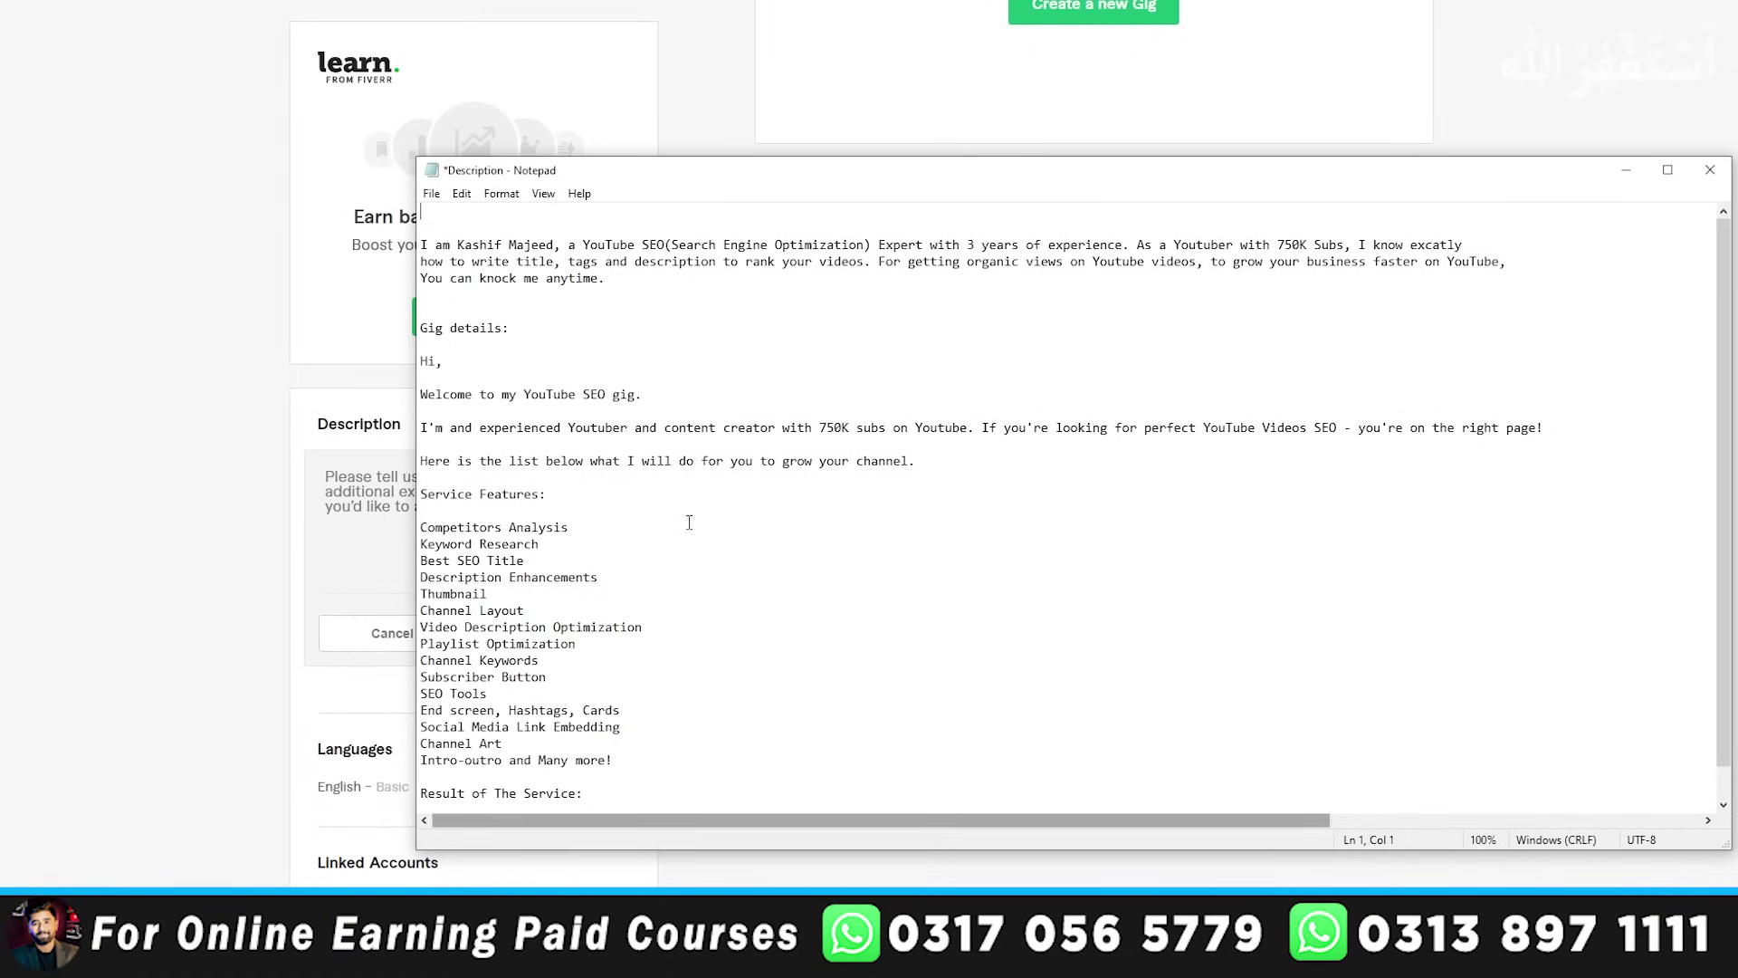
{"action": "left_click_drag", "start_coordinate": [612, 281], "coordinate": [420, 241]}
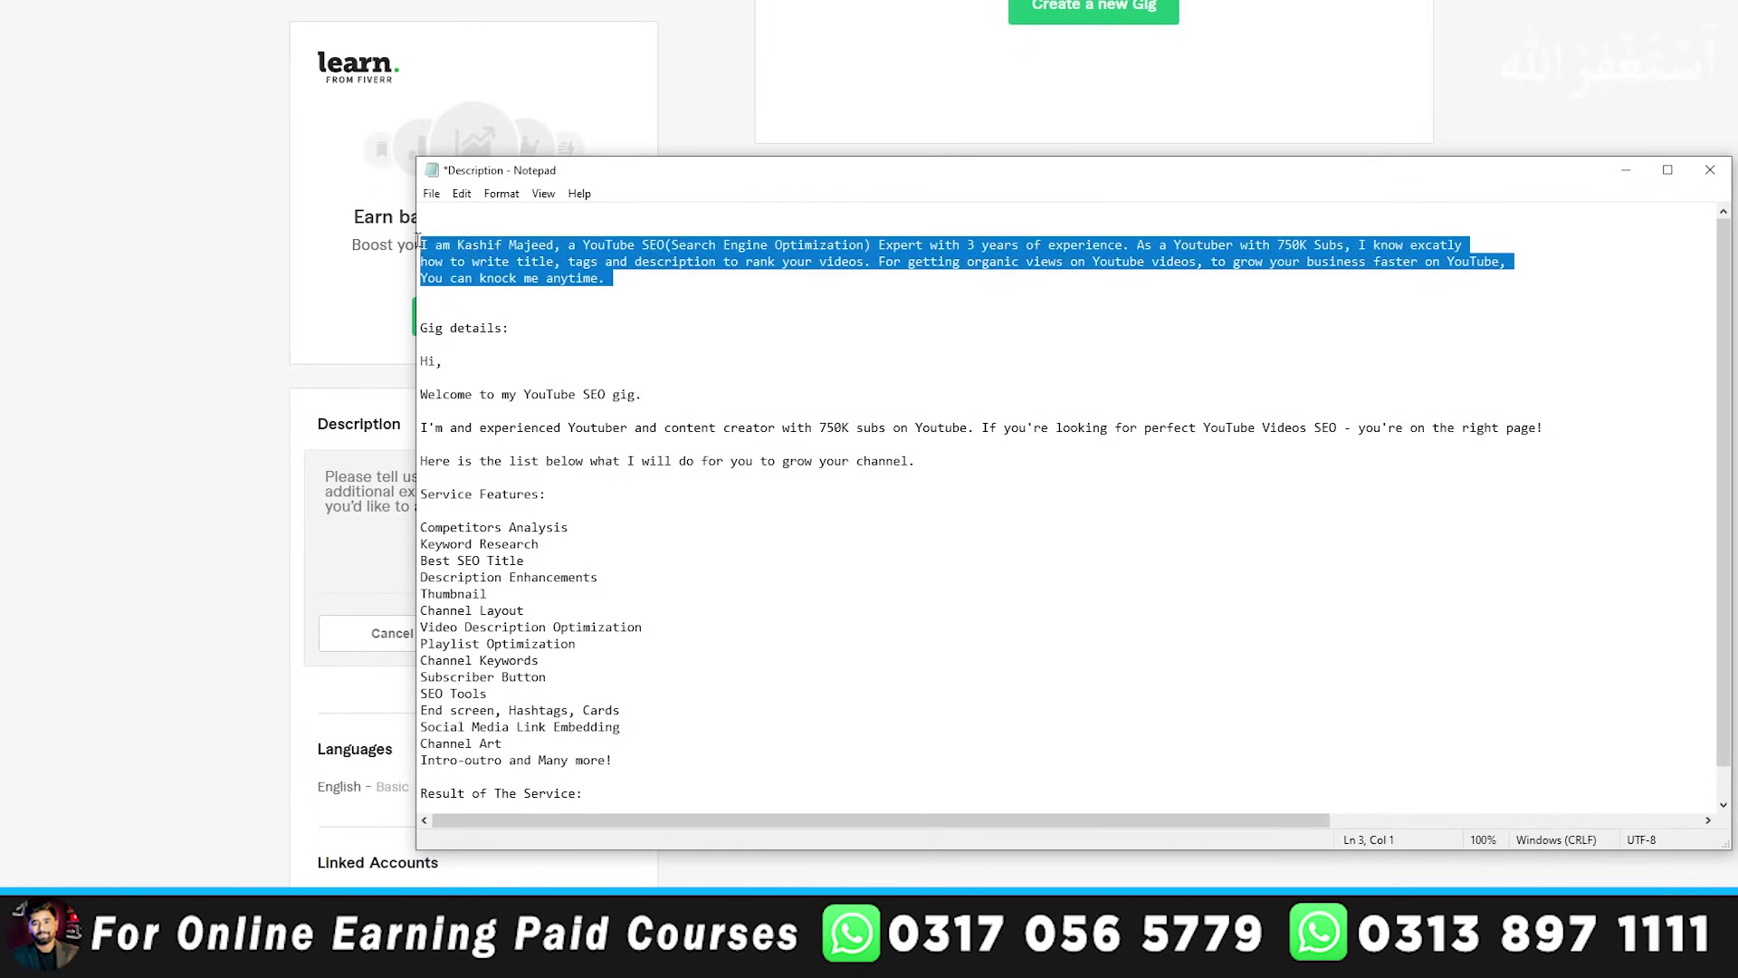
{"action": "right_click", "coordinate": [489, 244]}
{"action": "left_click", "coordinate": [525, 291]}
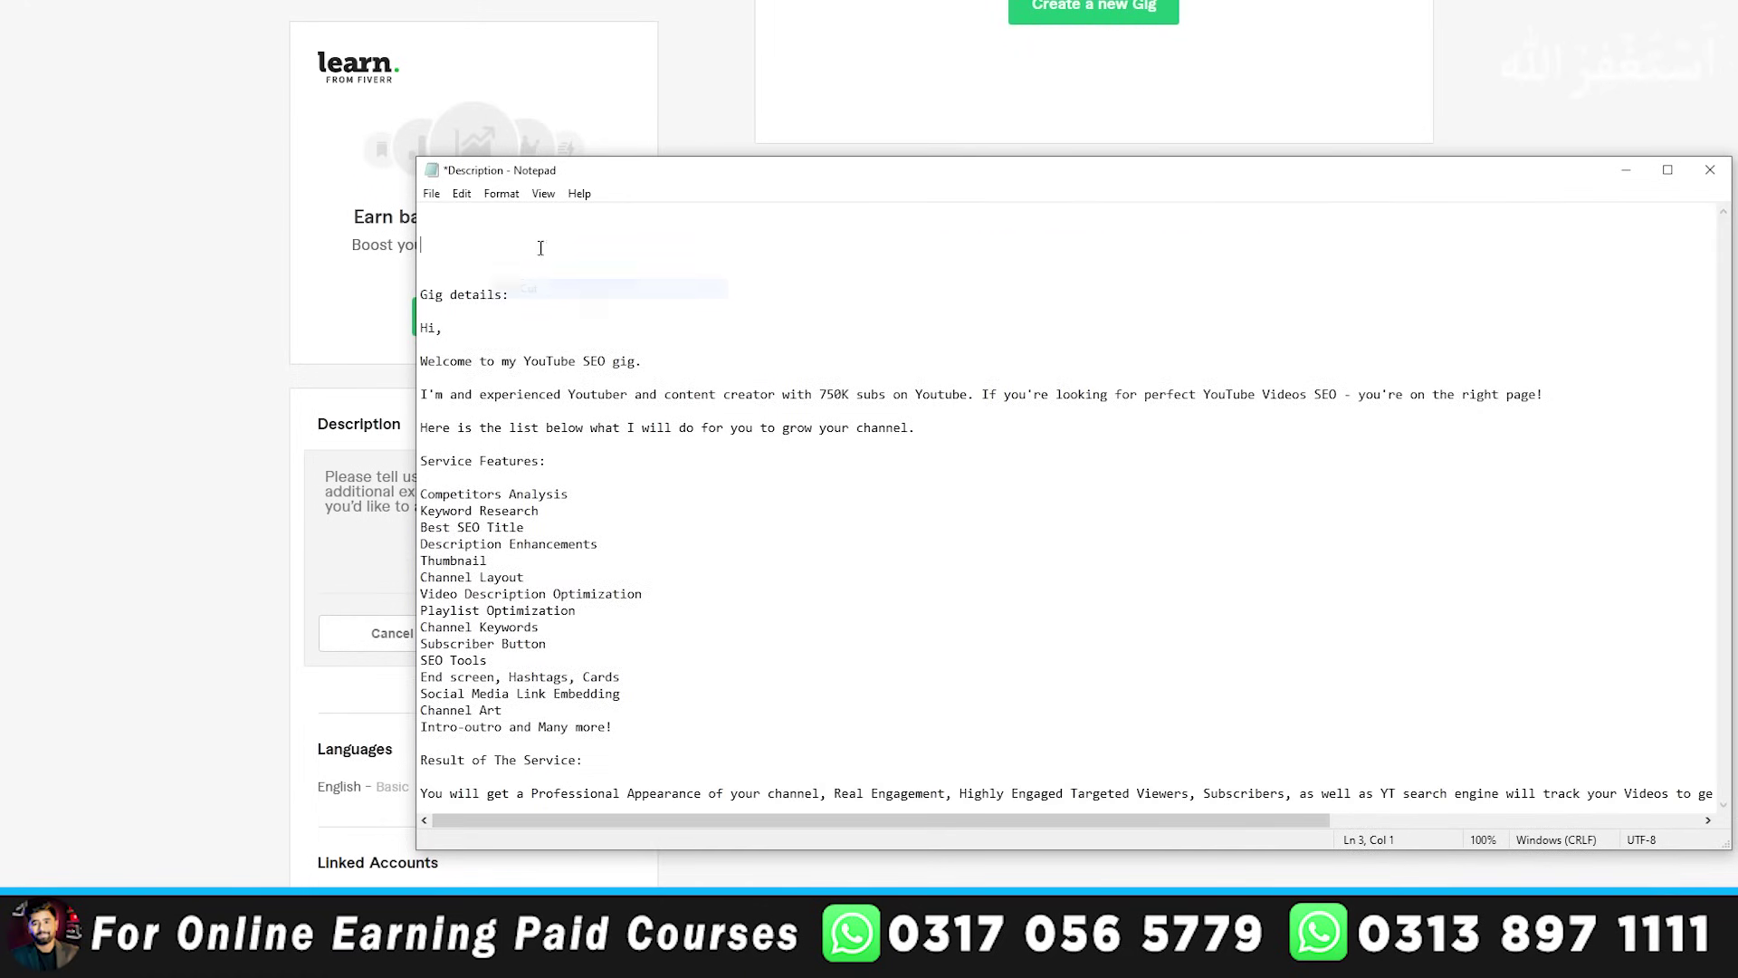
{"action": "left_click", "coordinate": [1626, 170]}
{"action": "key", "text": "ctrl+v"}
{"action": "scroll", "coordinate": [426, 507], "scroll_direction": "up", "scroll_amount": 5}
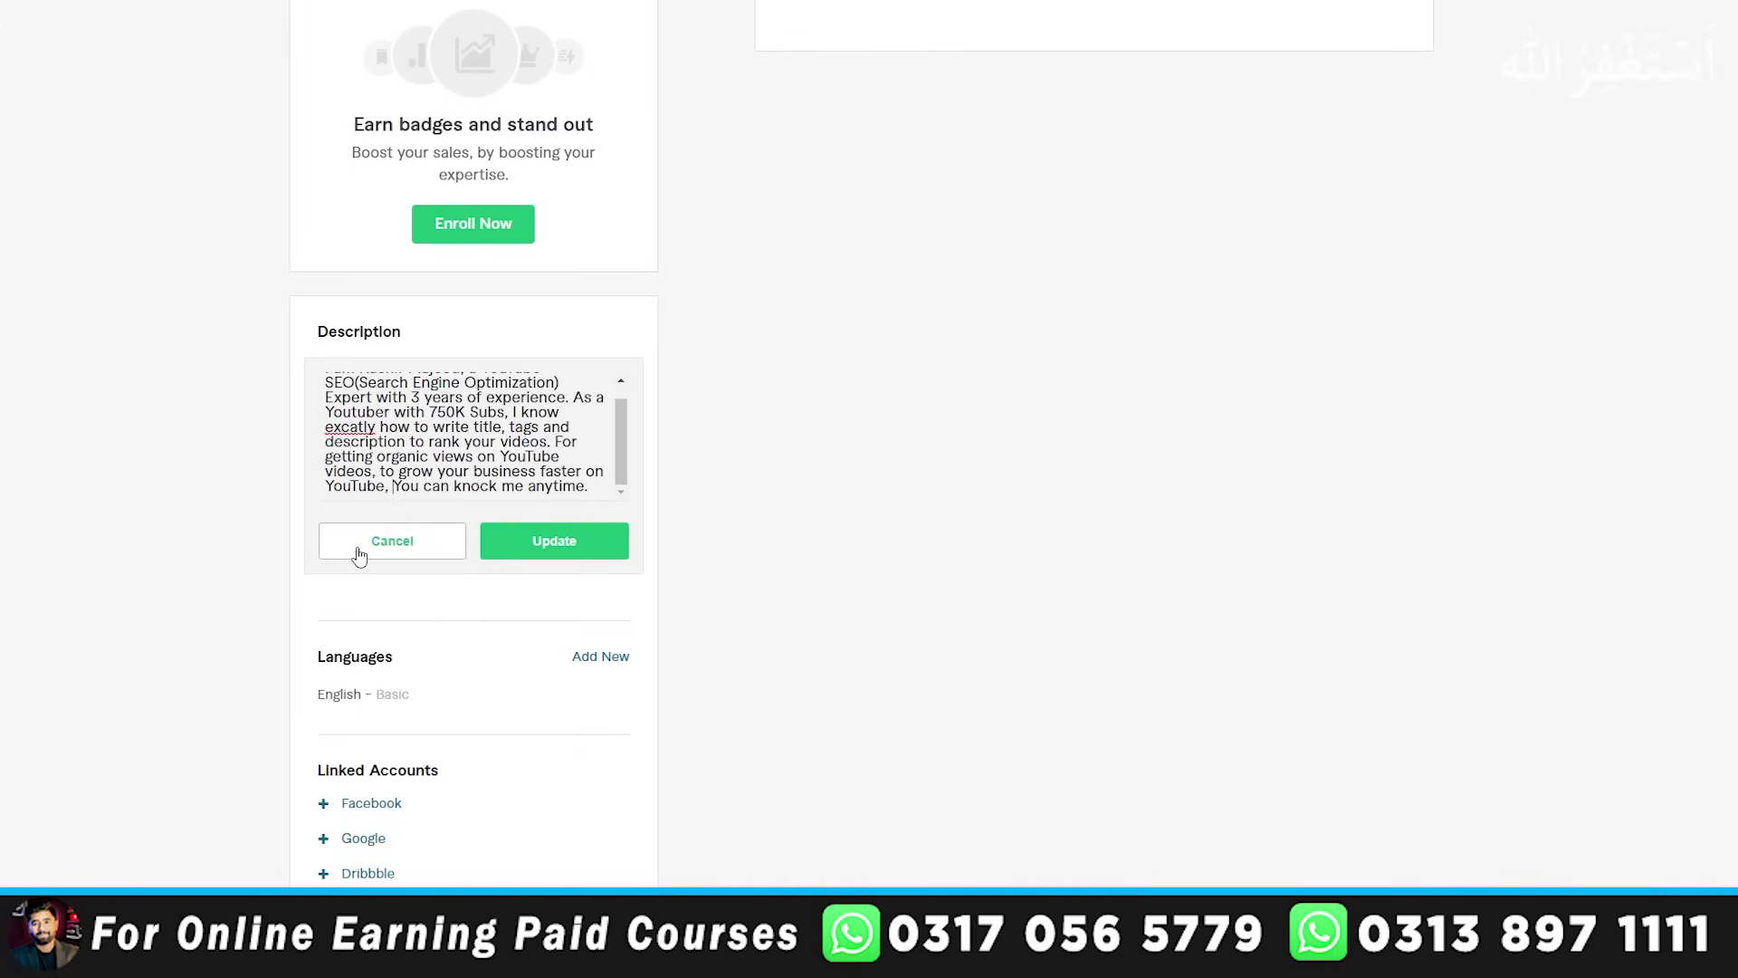
{"action": "scroll", "coordinate": [505, 431], "scroll_direction": "up", "scroll_amount": 2}
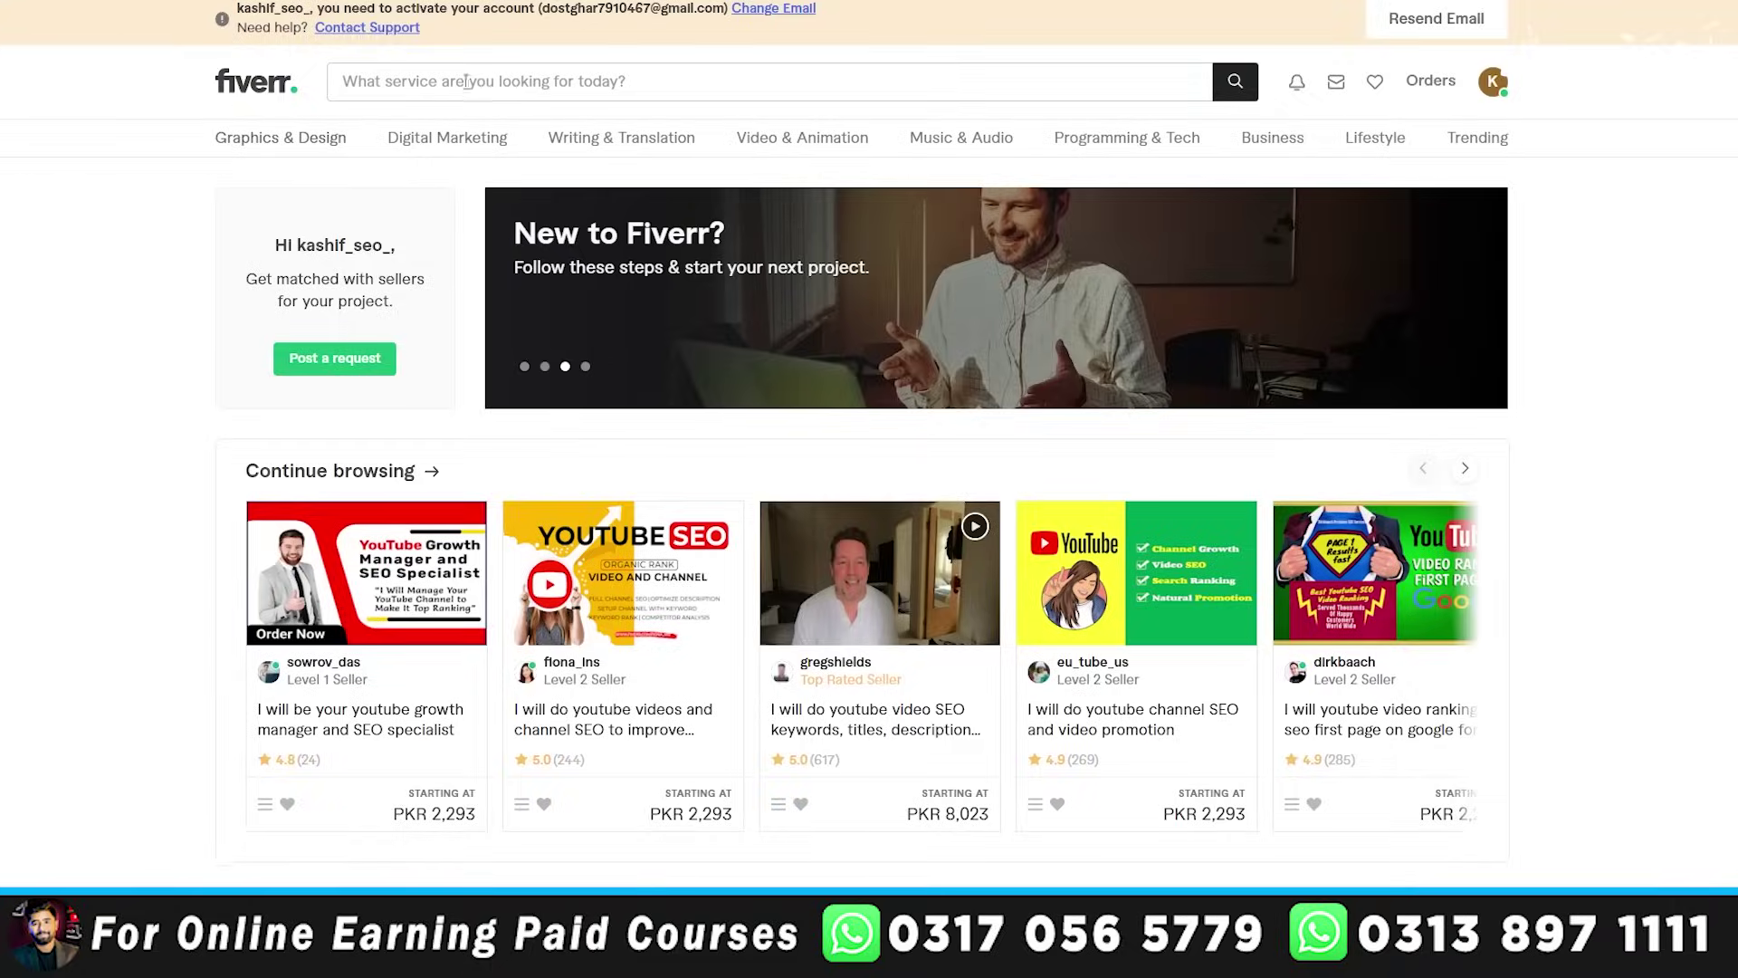
- Search Fiverr for "youtube seo" services and look through the resulting gigs
{"action": "left_click", "coordinate": [467, 84]}
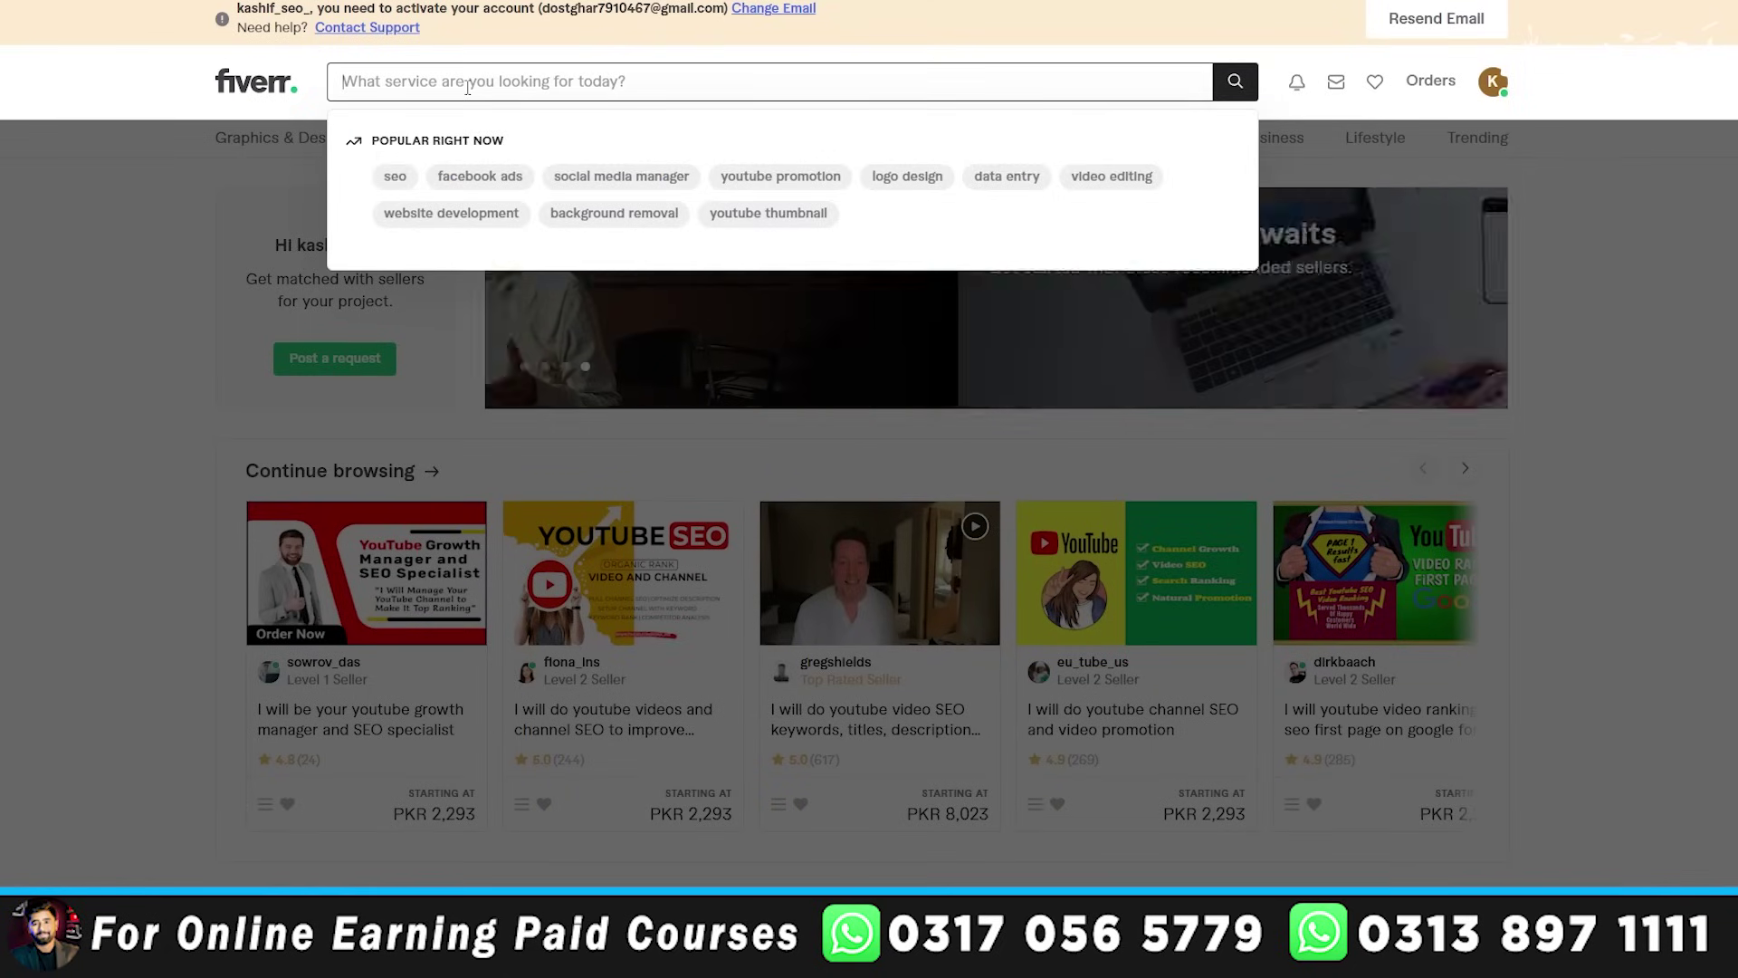
{"action": "type", "text": "youtube seo"}
{"action": "key", "text": "Return"}
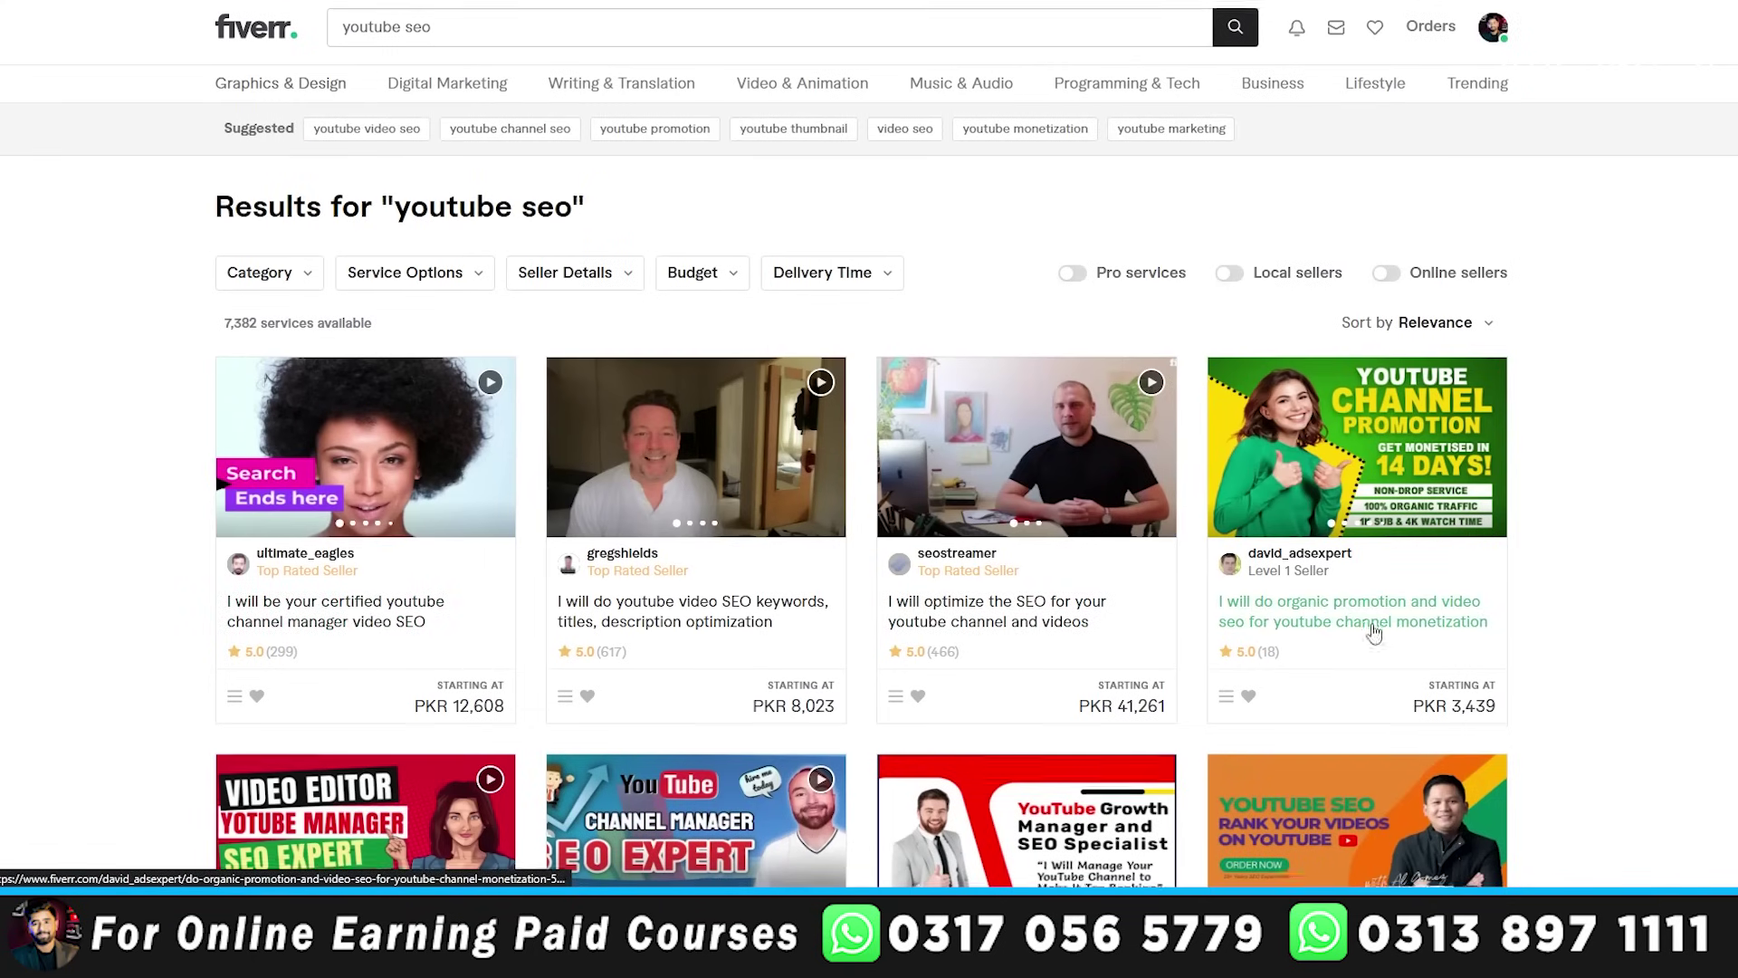
{"action": "scroll", "coordinate": [1375, 633], "scroll_direction": "down", "scroll_amount": 2}
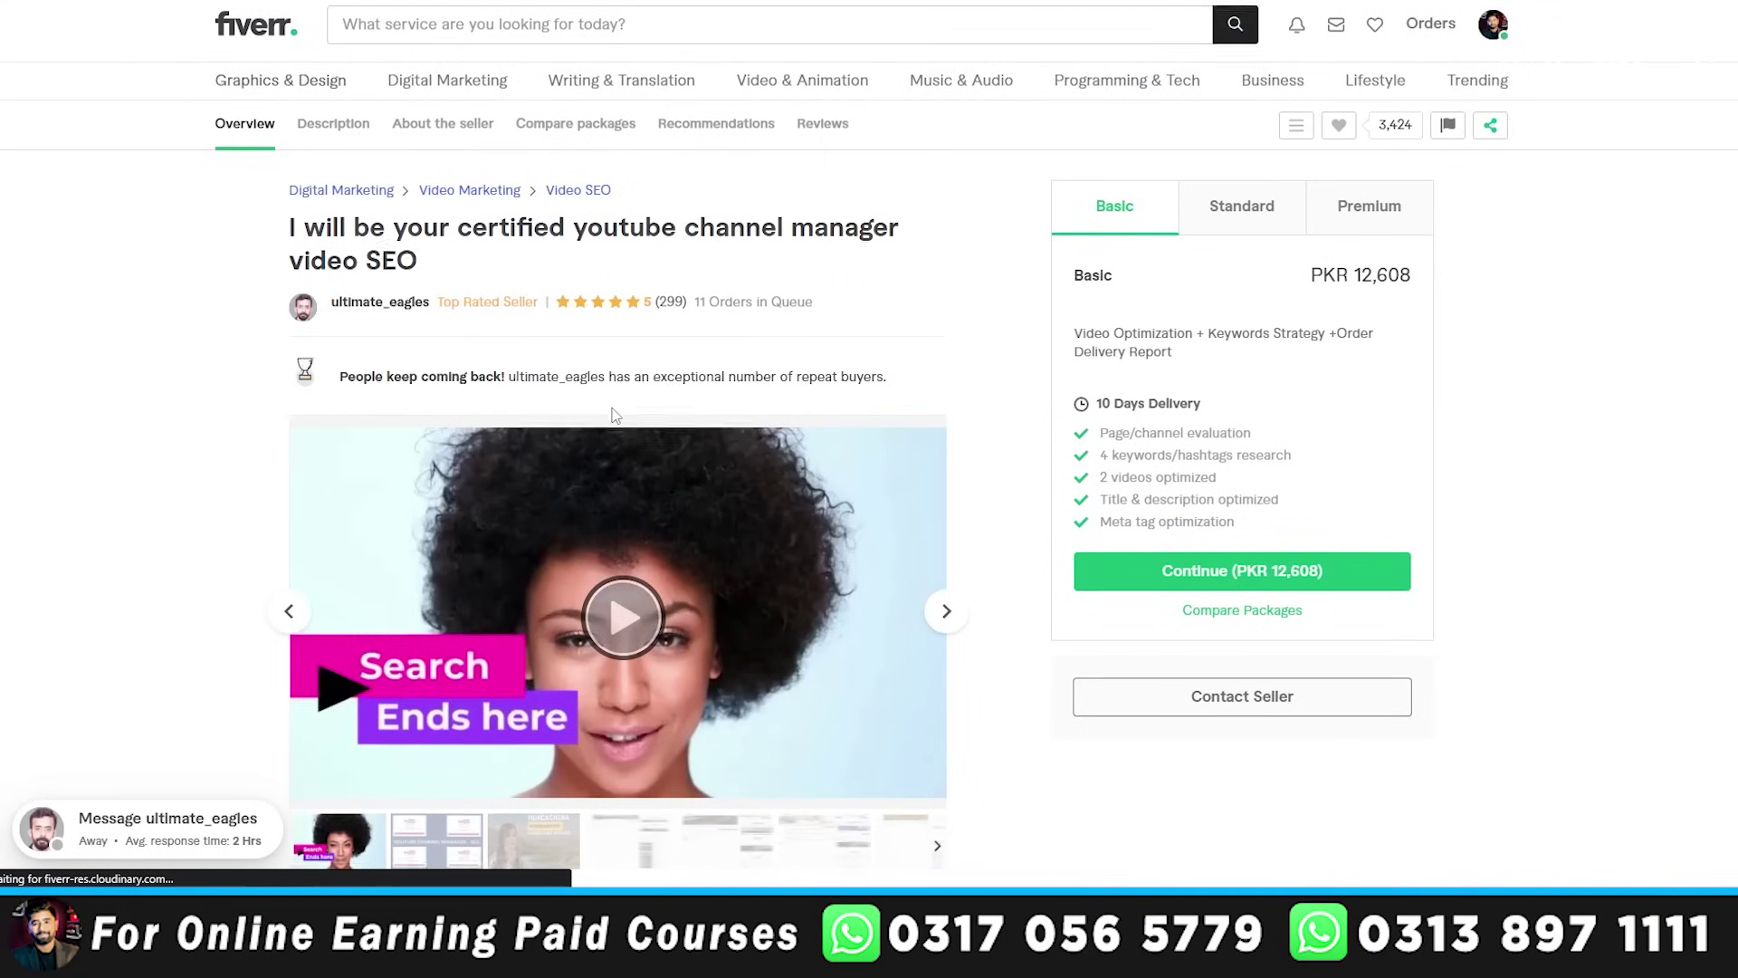
- Look over the "certified youtube channel manager video SEO" gig and open its seller's profile from the About The Seller section
{"action": "scroll", "coordinate": [331, 654], "scroll_direction": "down", "scroll_amount": 4}
{"action": "scroll", "coordinate": [330, 654], "scroll_direction": "up", "scroll_amount": 4}
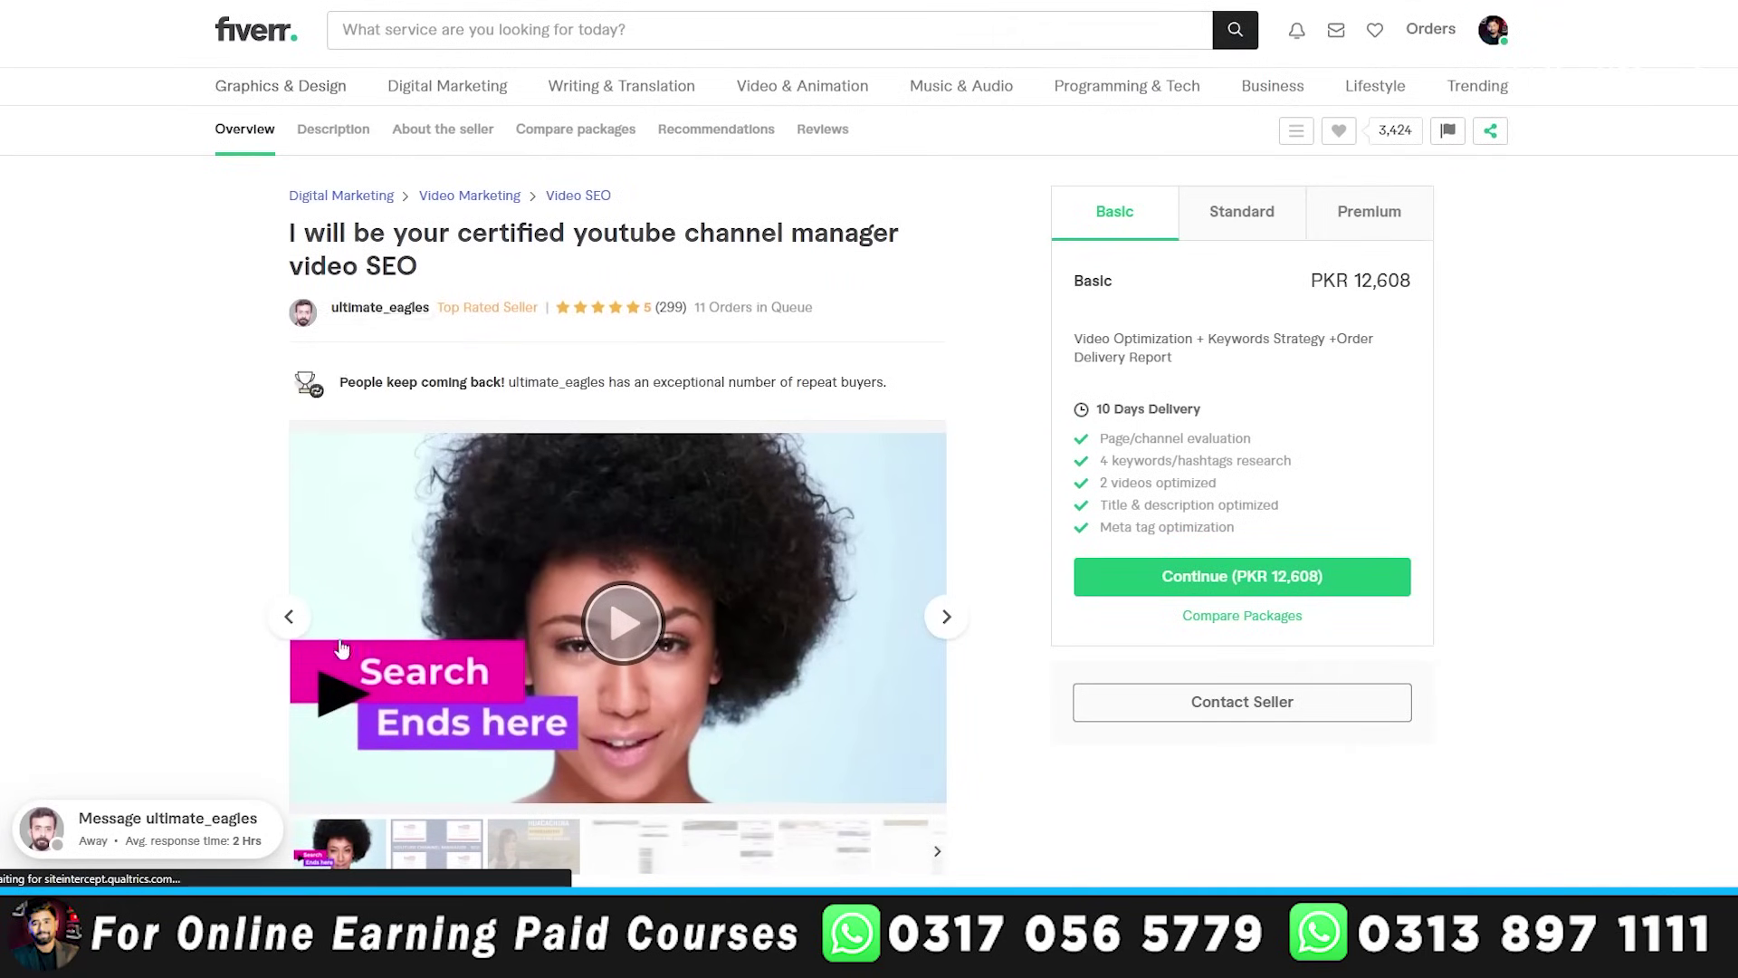
{"action": "left_click", "coordinate": [378, 309]}
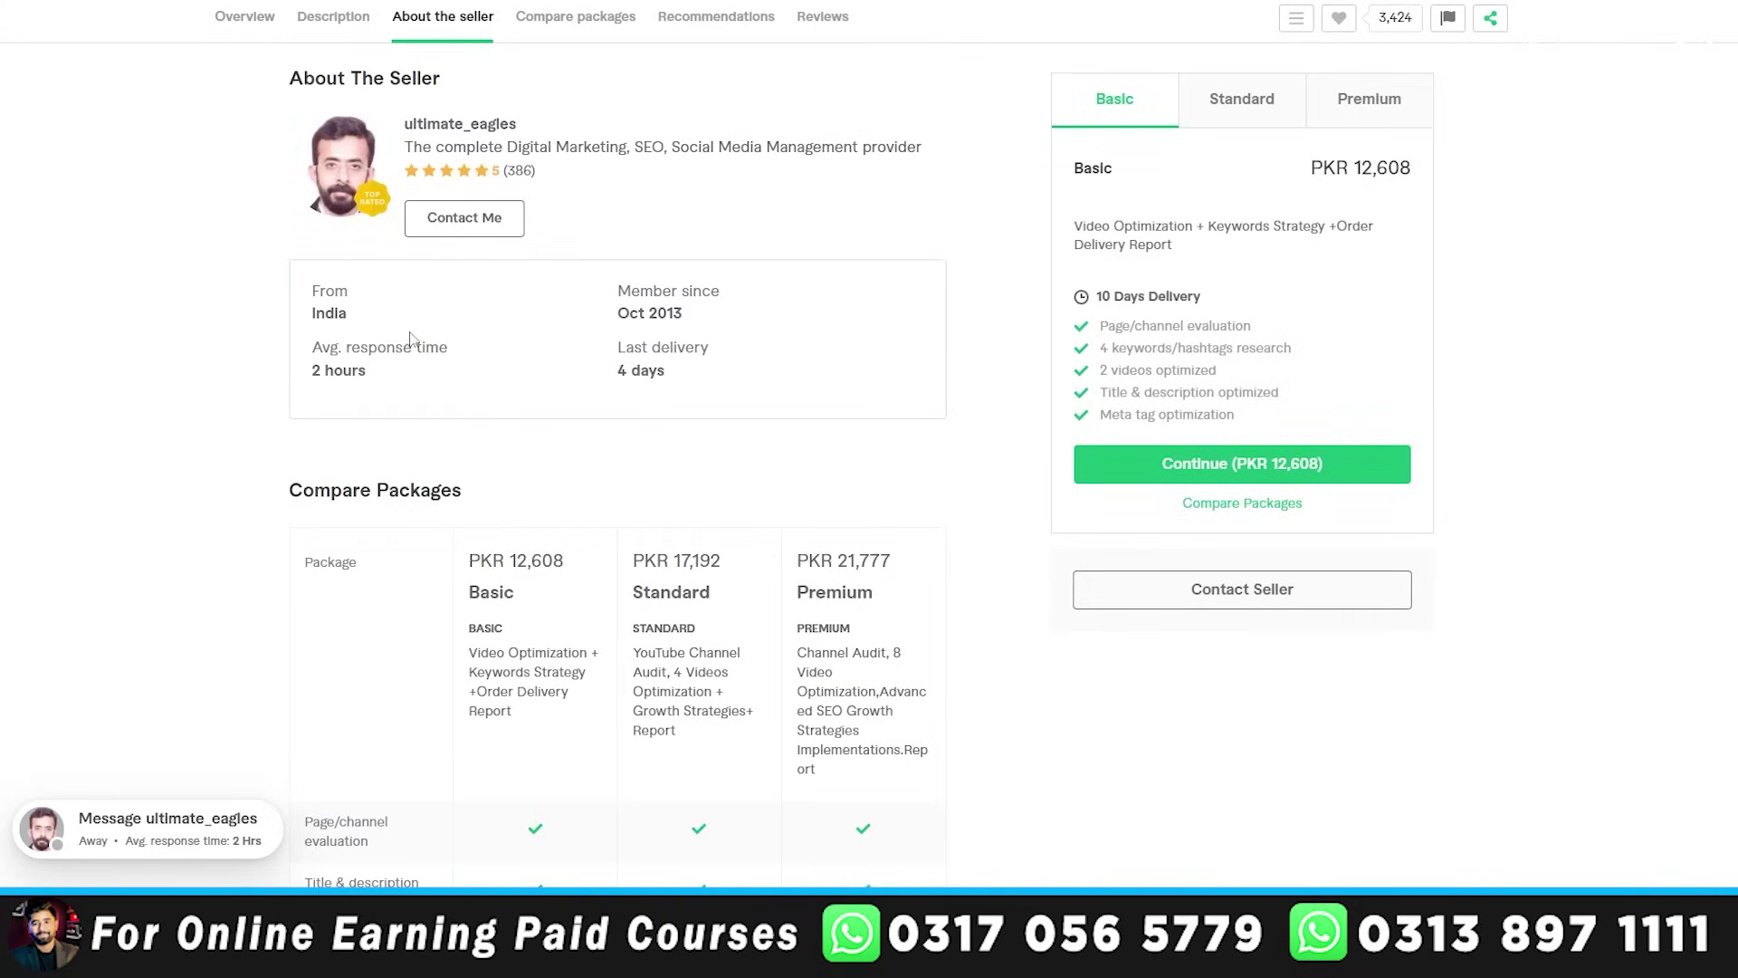
{"action": "scroll", "coordinate": [475, 360], "scroll_direction": "up", "scroll_amount": 2}
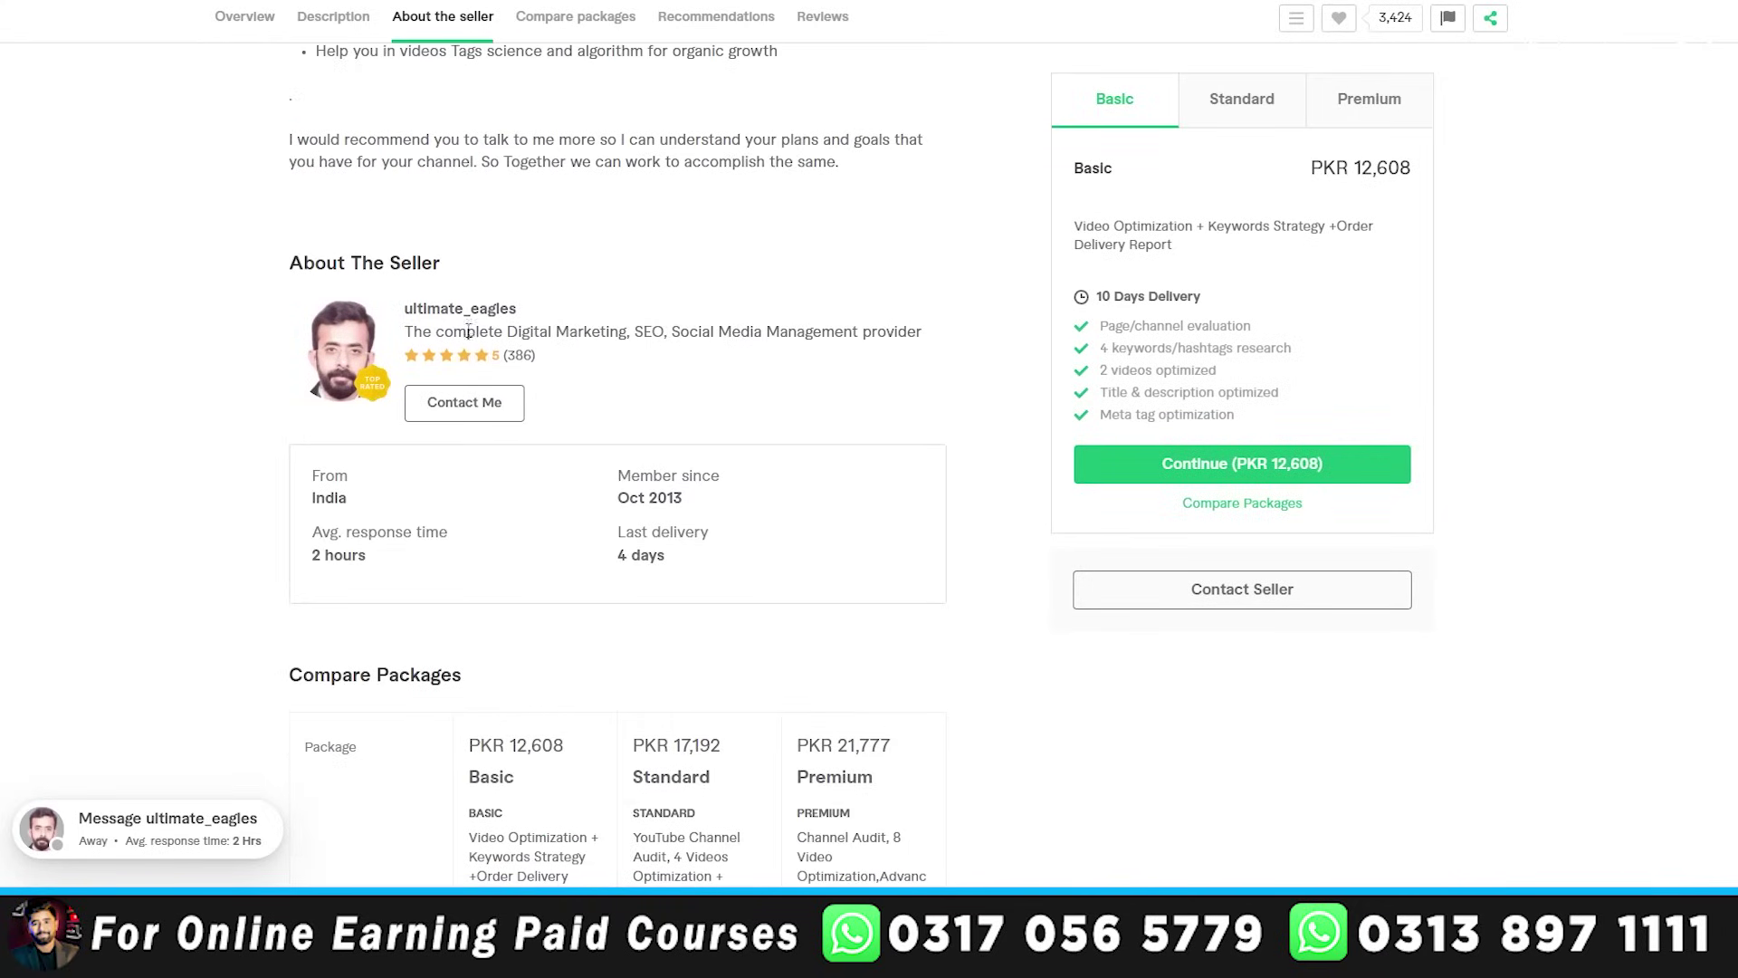
{"action": "left_click", "coordinate": [441, 315]}
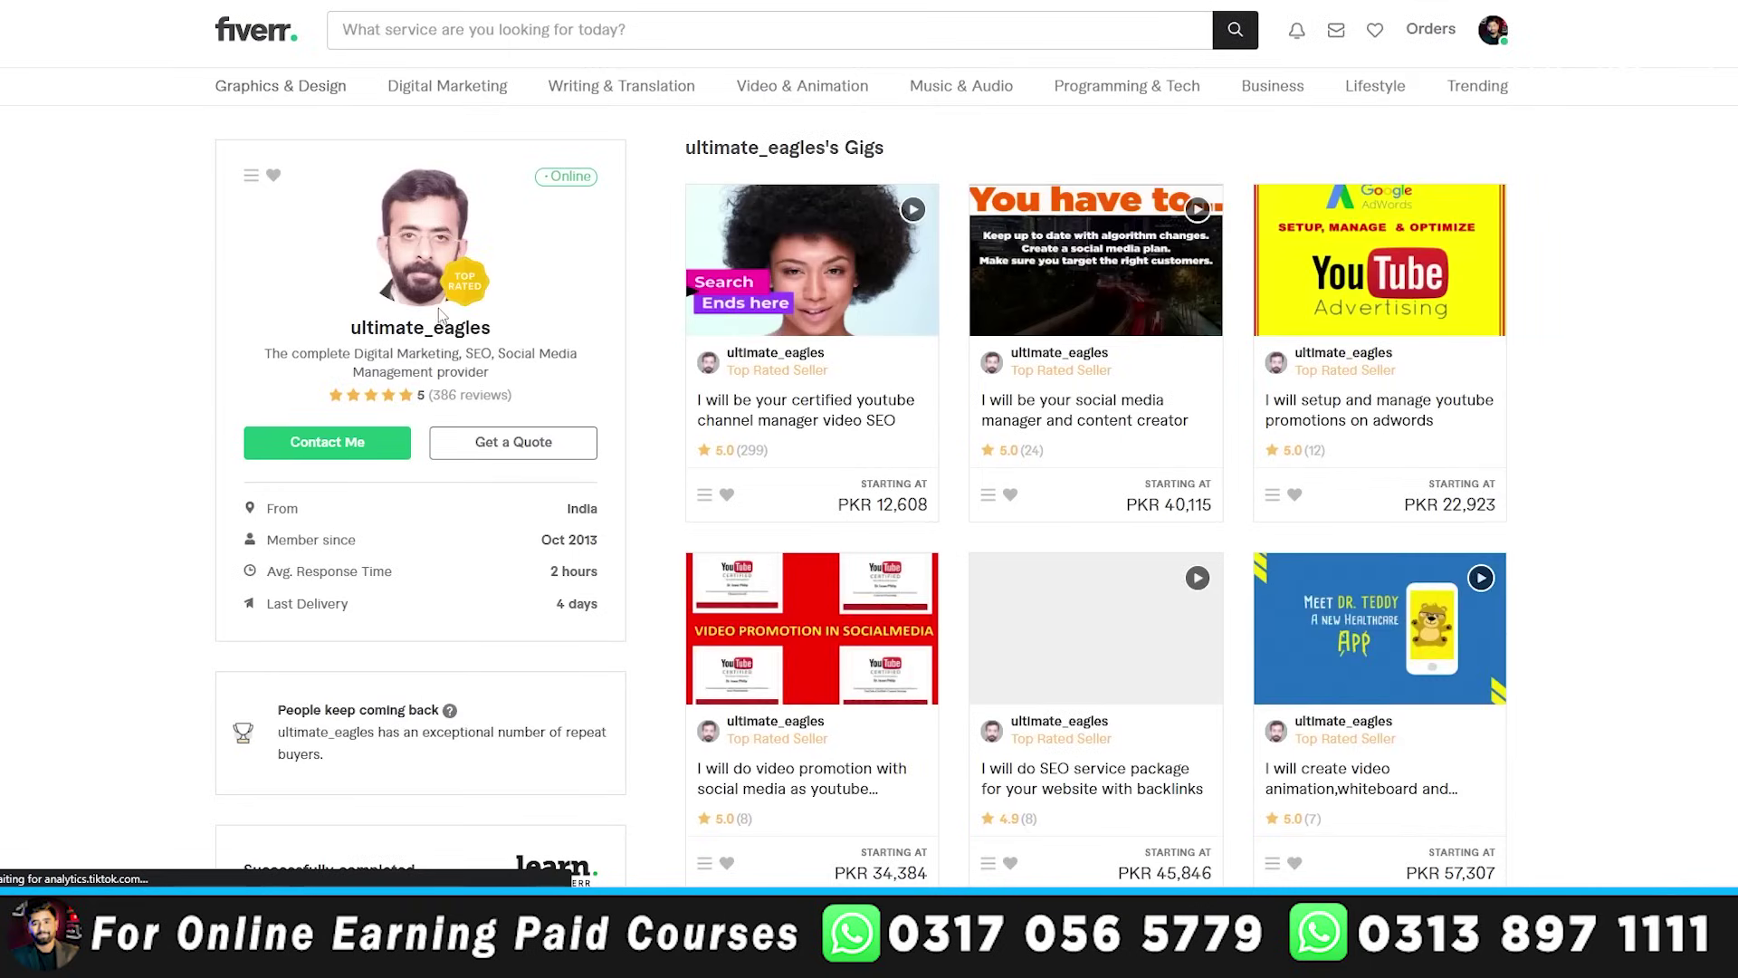
- Examine the top-rated seller's profile, including the tagline, languages, description and listed gigs
{"action": "scroll", "coordinate": [545, 612], "scroll_direction": "down", "scroll_amount": 7}
{"action": "scroll", "coordinate": [545, 612], "scroll_direction": "down", "scroll_amount": 6}
{"action": "scroll", "coordinate": [547, 612], "scroll_direction": "up", "scroll_amount": 11}
{"action": "scroll", "coordinate": [544, 615], "scroll_direction": "up", "scroll_amount": 1}
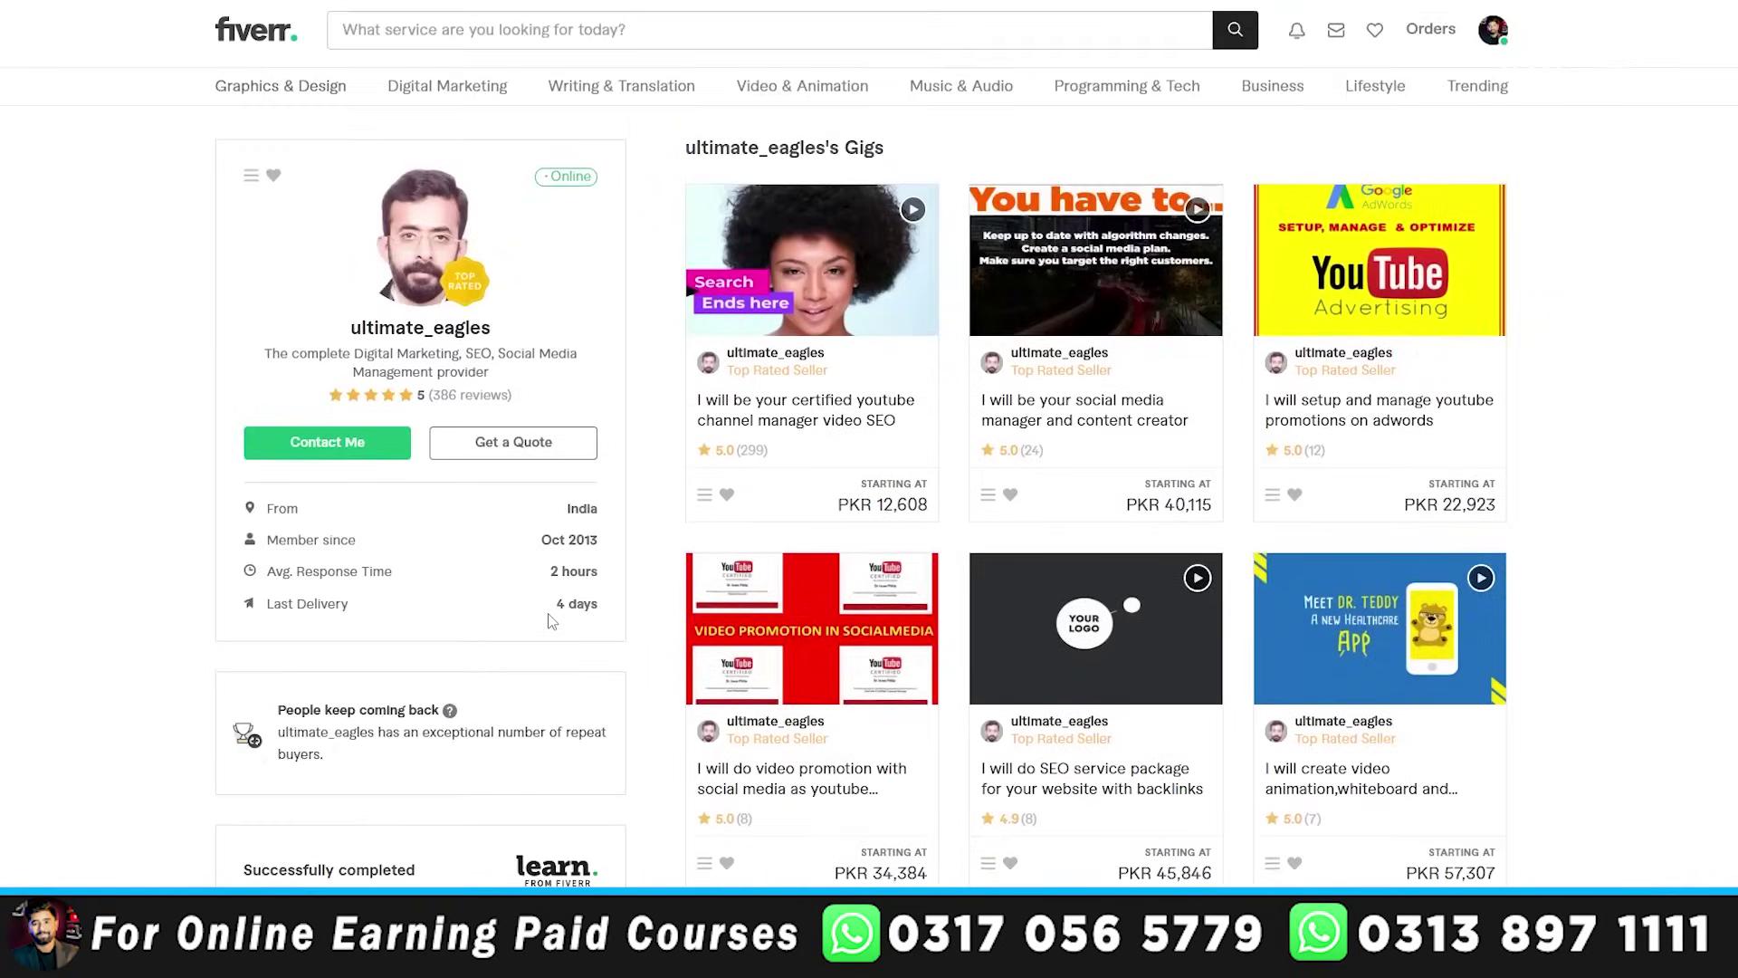
{"action": "scroll", "coordinate": [538, 611], "scroll_direction": "down", "scroll_amount": 2}
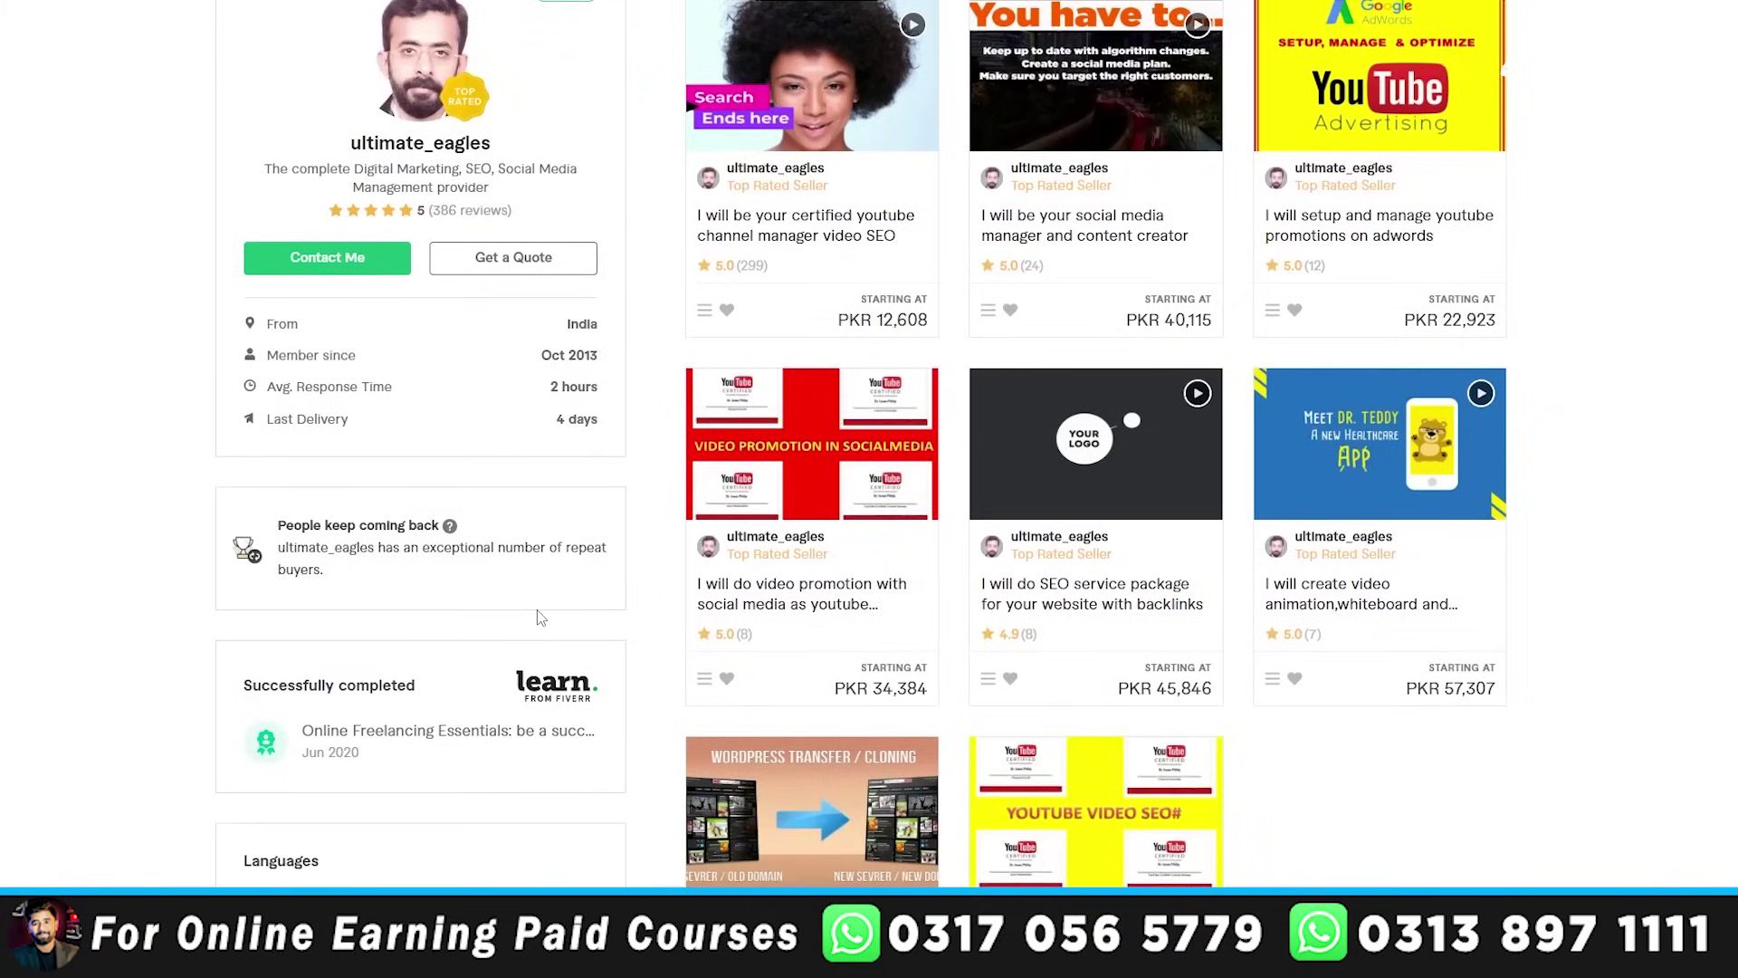
{"action": "scroll", "coordinate": [541, 617], "scroll_direction": "up", "scroll_amount": 2}
- Read the seller's self-description in the "I will do youtube video SEO keywords, titles, description optimization" gig
{"action": "left_click", "coordinate": [408, 2]}
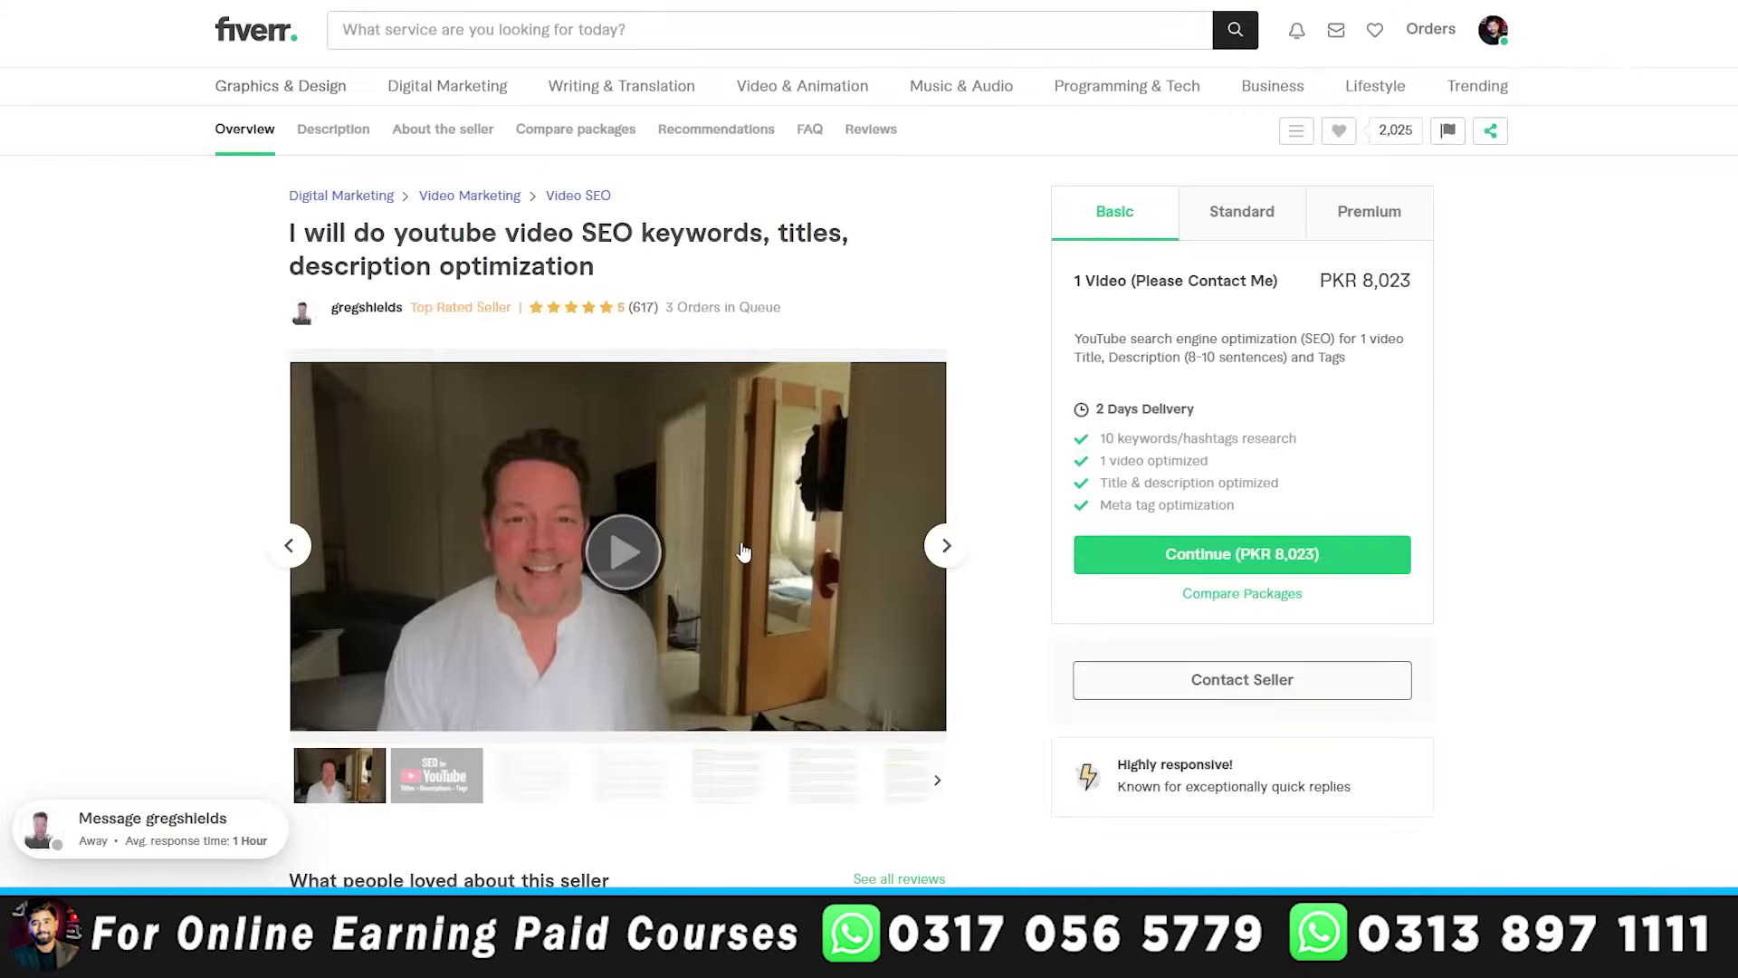
{"action": "scroll", "coordinate": [743, 550], "scroll_direction": "down", "scroll_amount": 15}
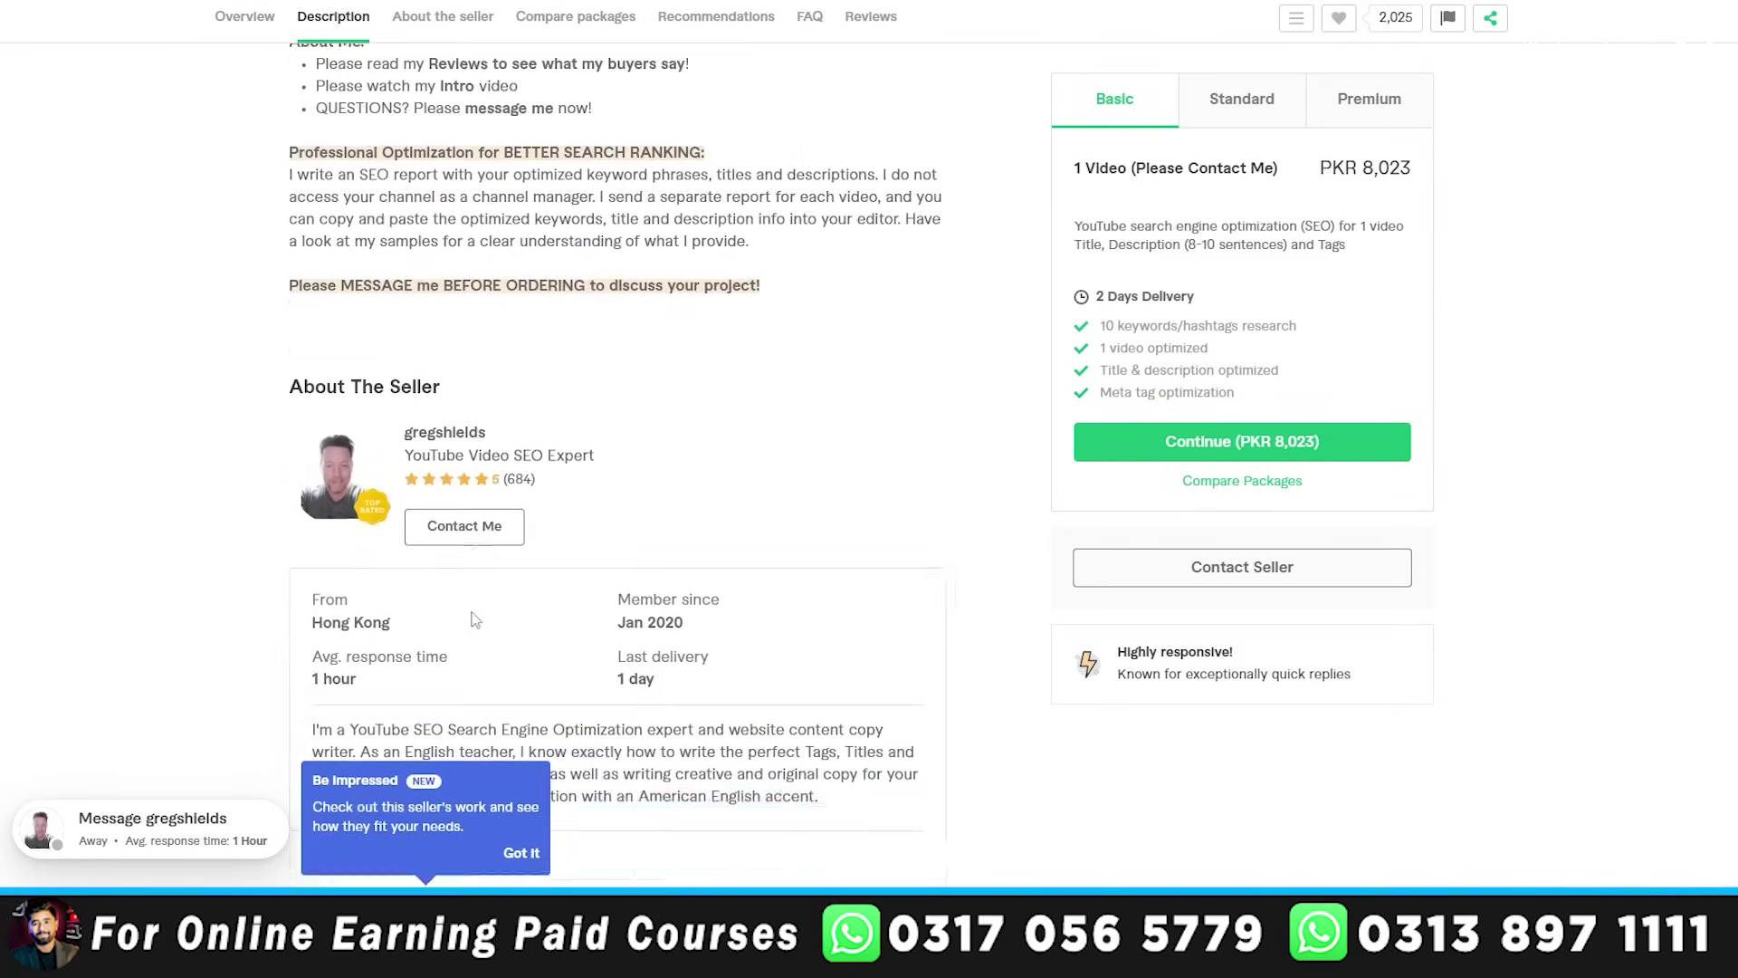
{"action": "scroll", "coordinate": [475, 620], "scroll_direction": "down", "scroll_amount": 3}
{"action": "left_click", "coordinate": [522, 574]}
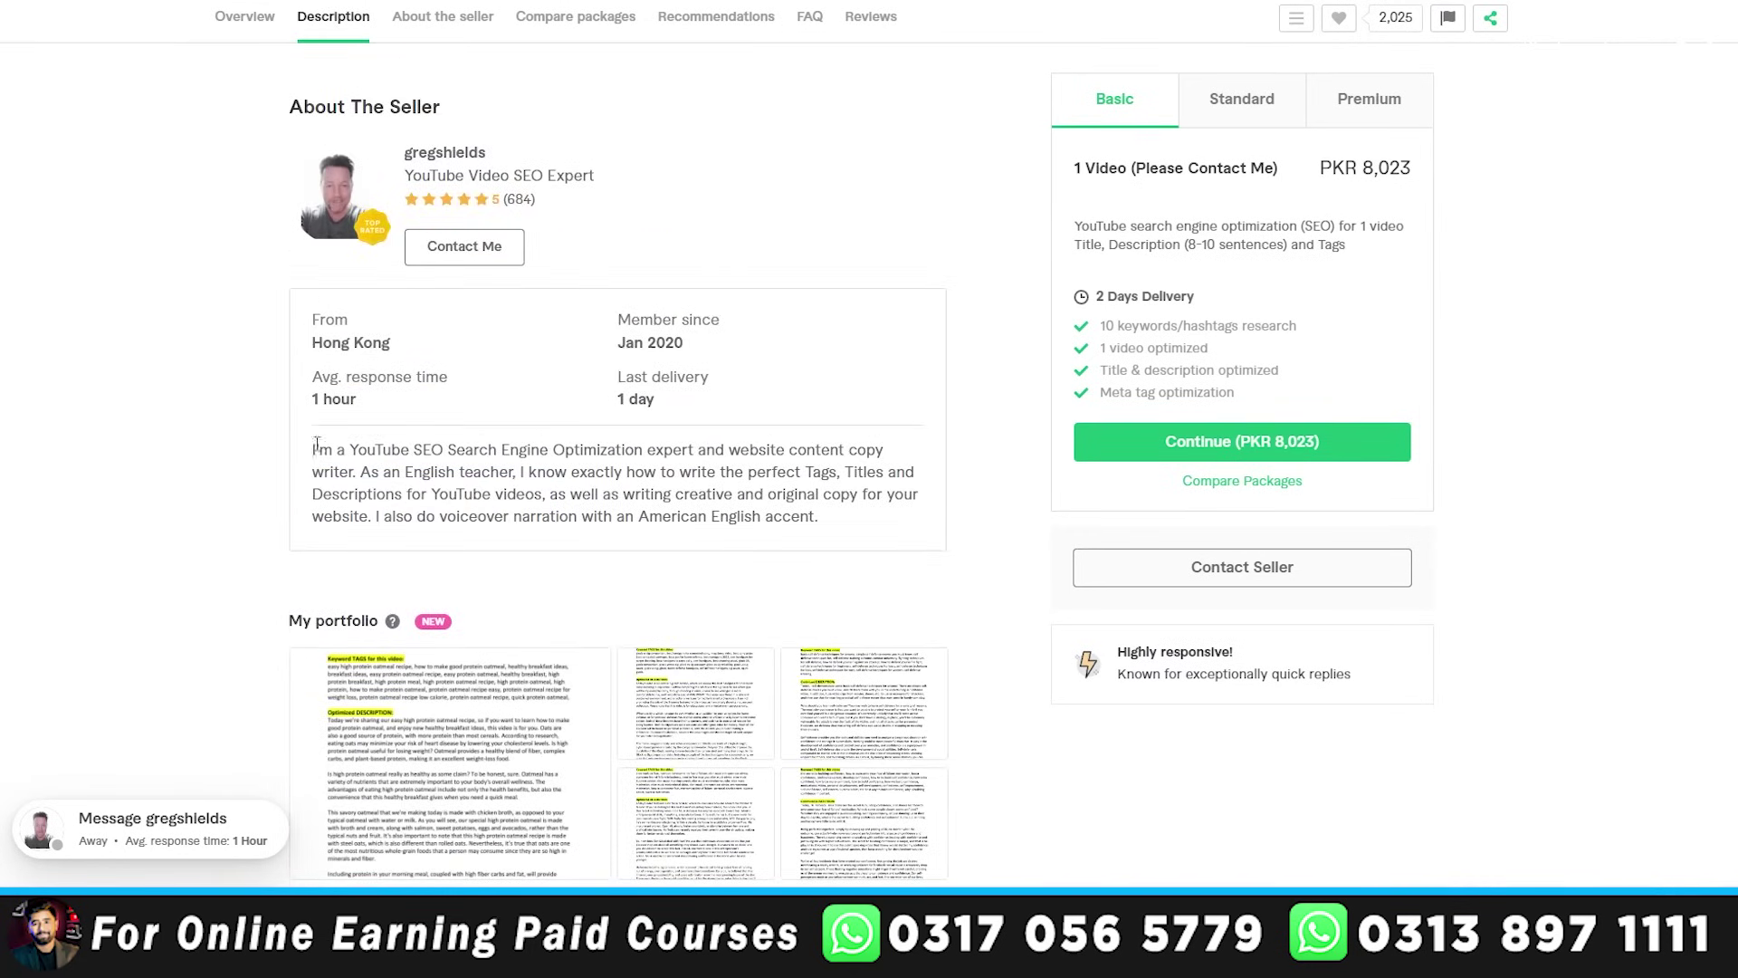
{"action": "left_click_drag", "start_coordinate": [310, 450], "coordinate": [848, 533]}
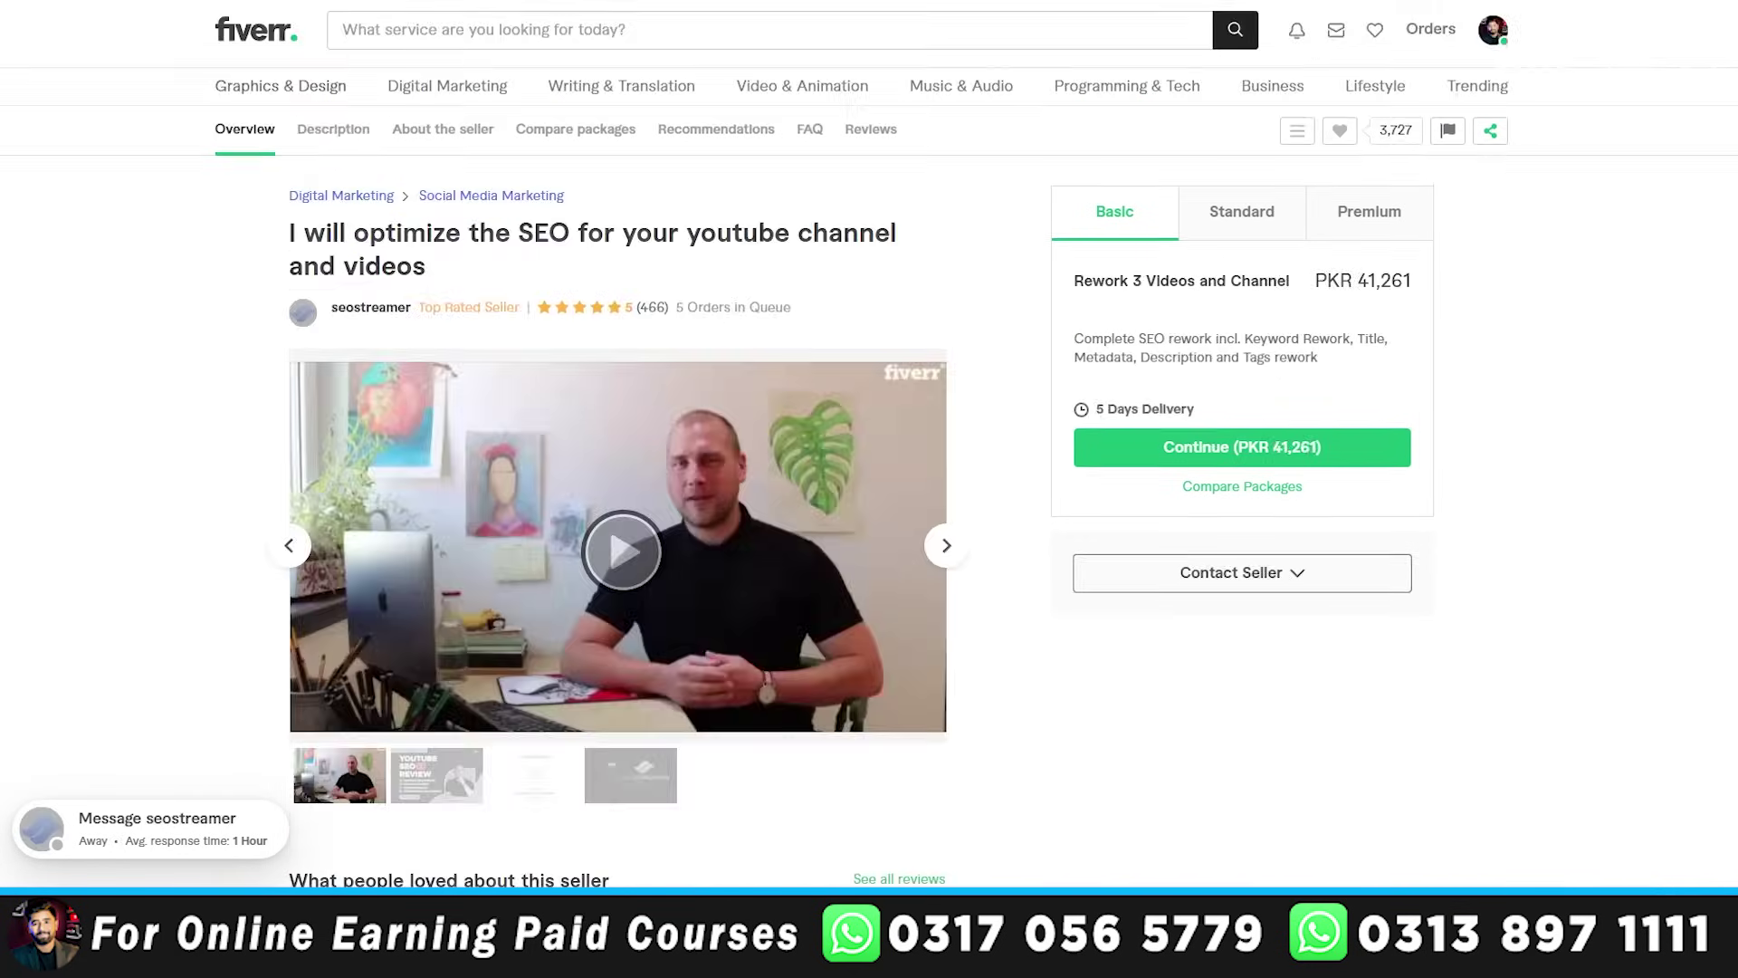
- Read the seller's self-description in the "I will optimize the SEO for your youtube channel and videos" gig
{"action": "scroll", "coordinate": [847, 561], "scroll_direction": "down", "scroll_amount": 10}
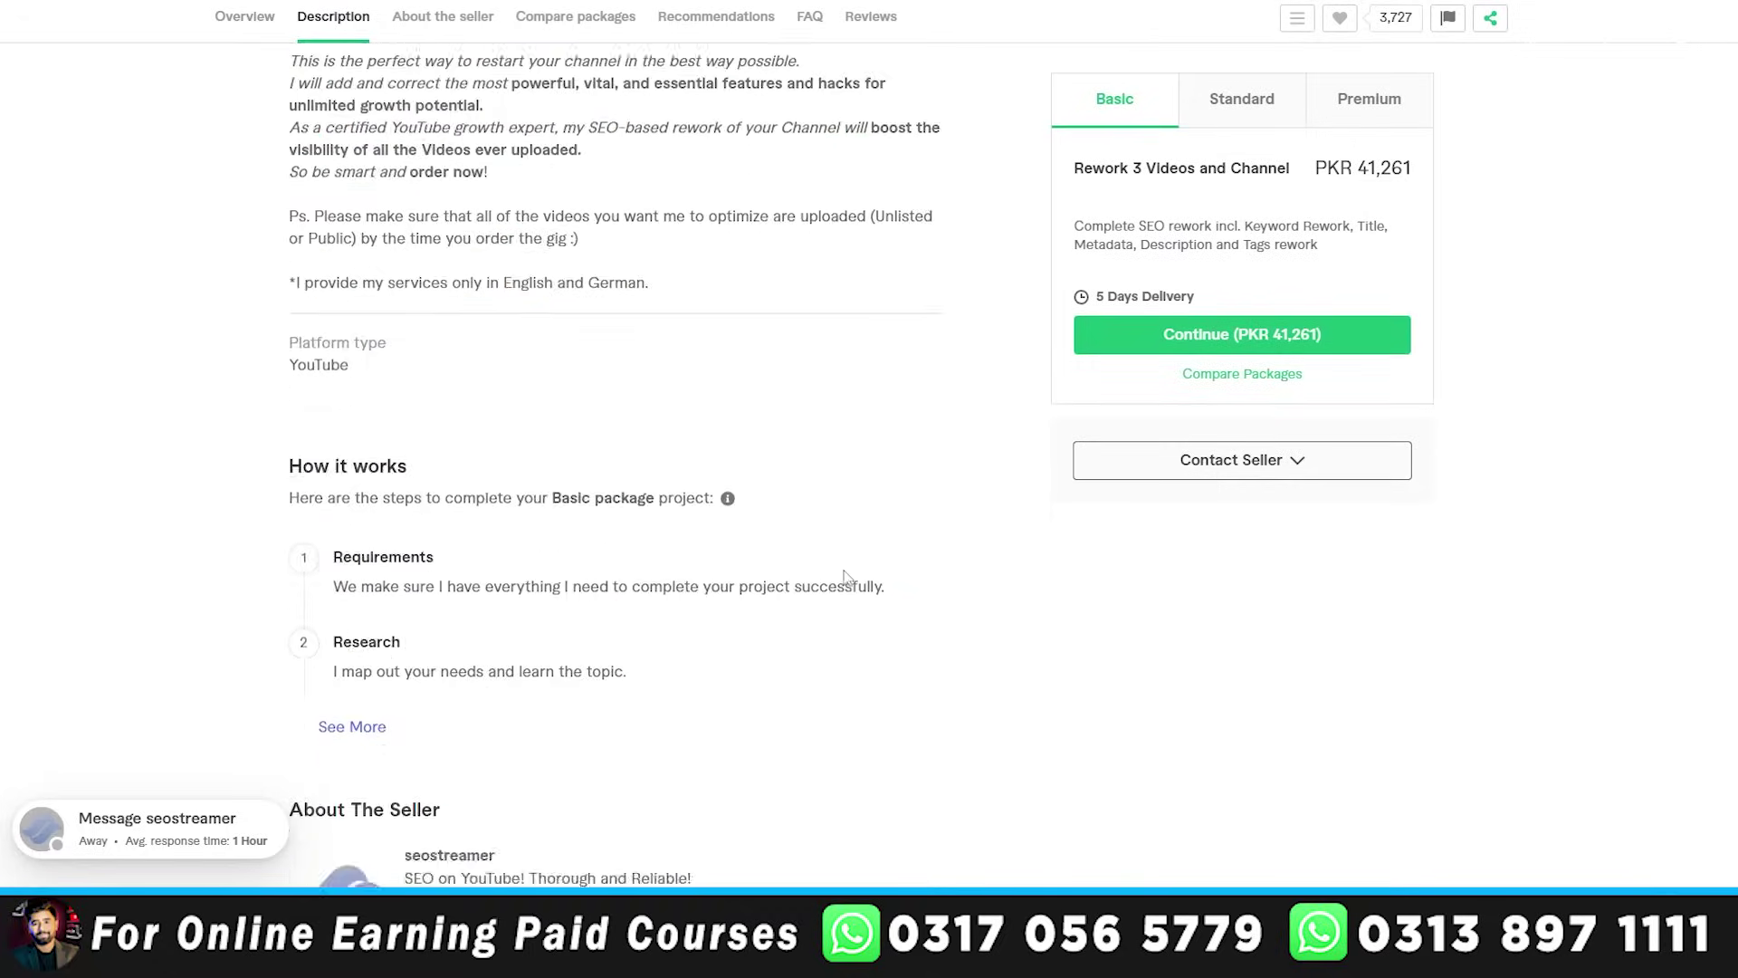
{"action": "scroll", "coordinate": [844, 577], "scroll_direction": "down", "scroll_amount": 8}
{"action": "left_click", "coordinate": [540, 512]}
{"action": "left_click_drag", "start_coordinate": [711, 460], "coordinate": [276, 356]}
{"action": "left_click", "coordinate": [374, 385]}
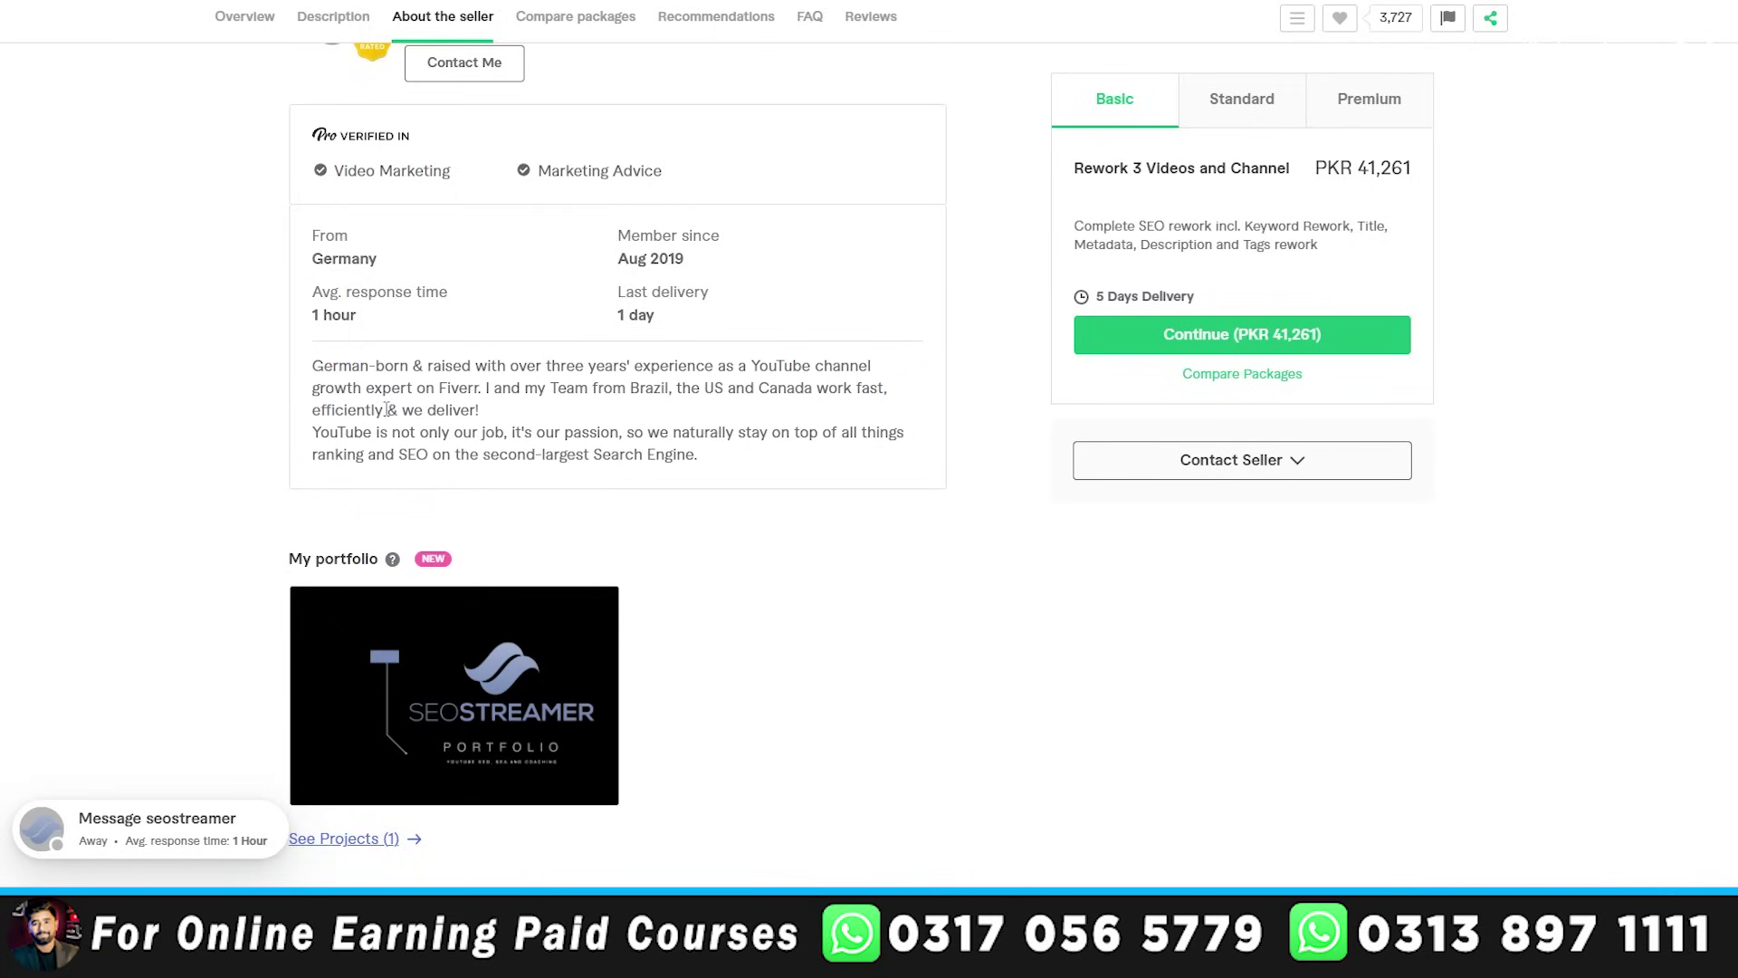
- Return to the account's own profile page and save the pasted YouTube SEO description
{"action": "left_click", "coordinate": [464, 959]}
{"action": "left_click", "coordinate": [463, 959]}
{"action": "key", "text": "ctrl+shift+Tab"}
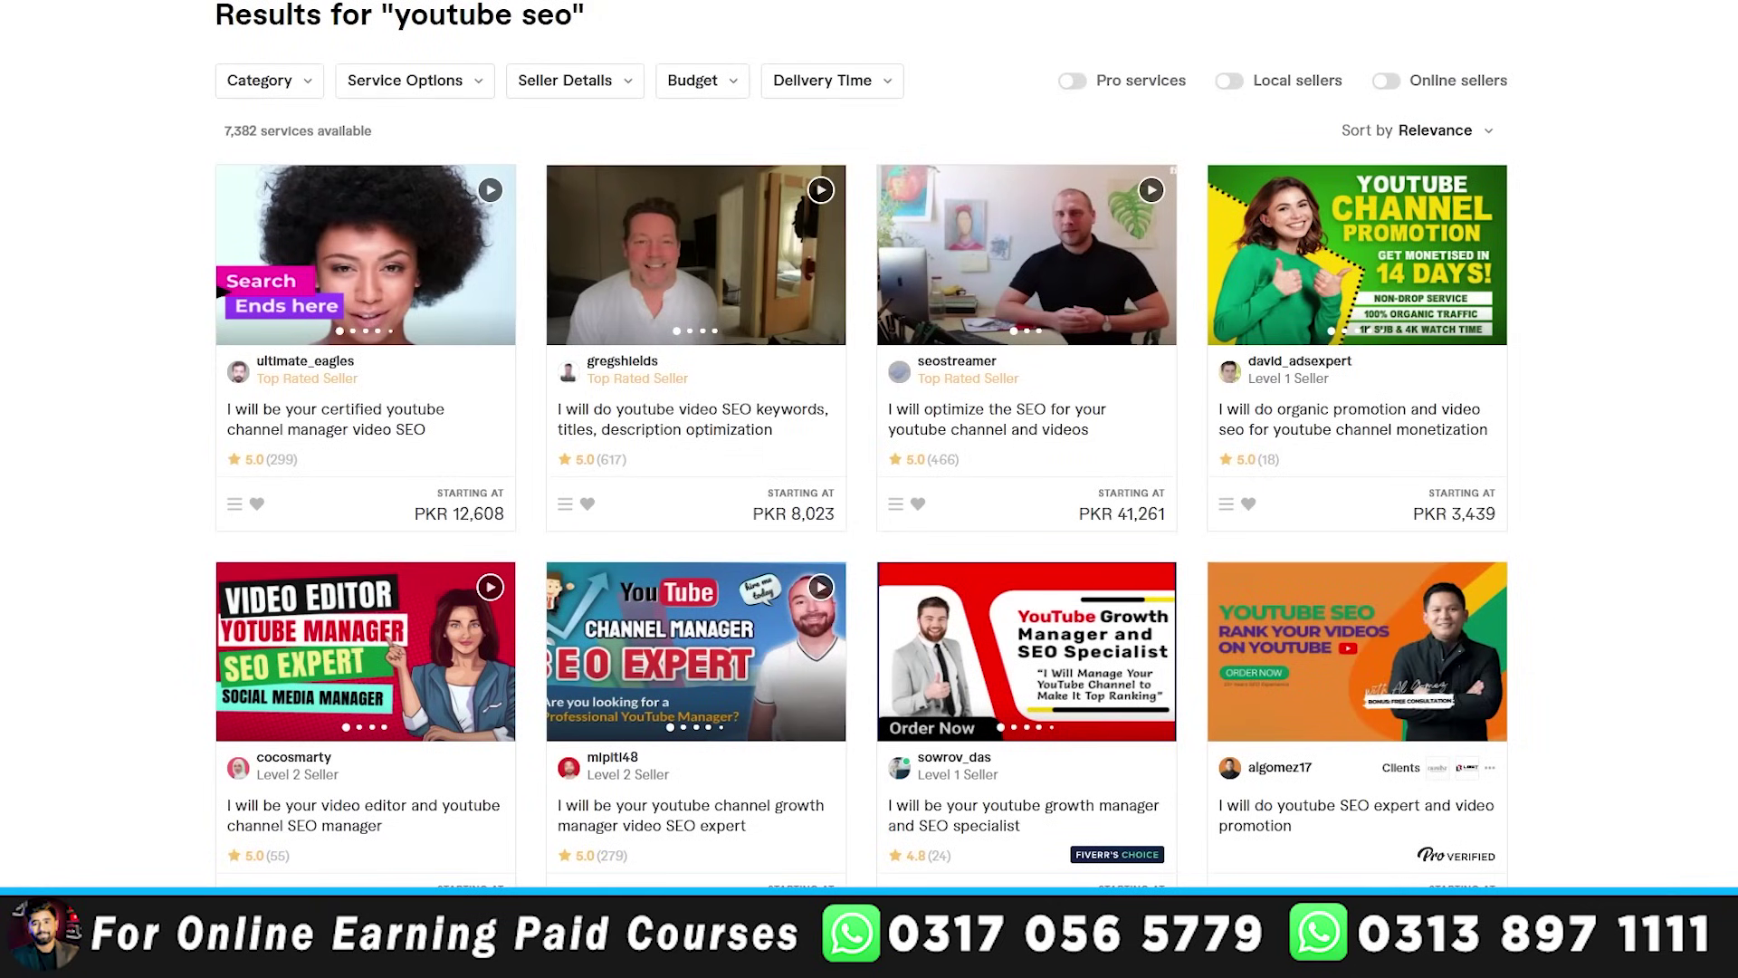
{"action": "key", "text": "ctrl+Tab"}
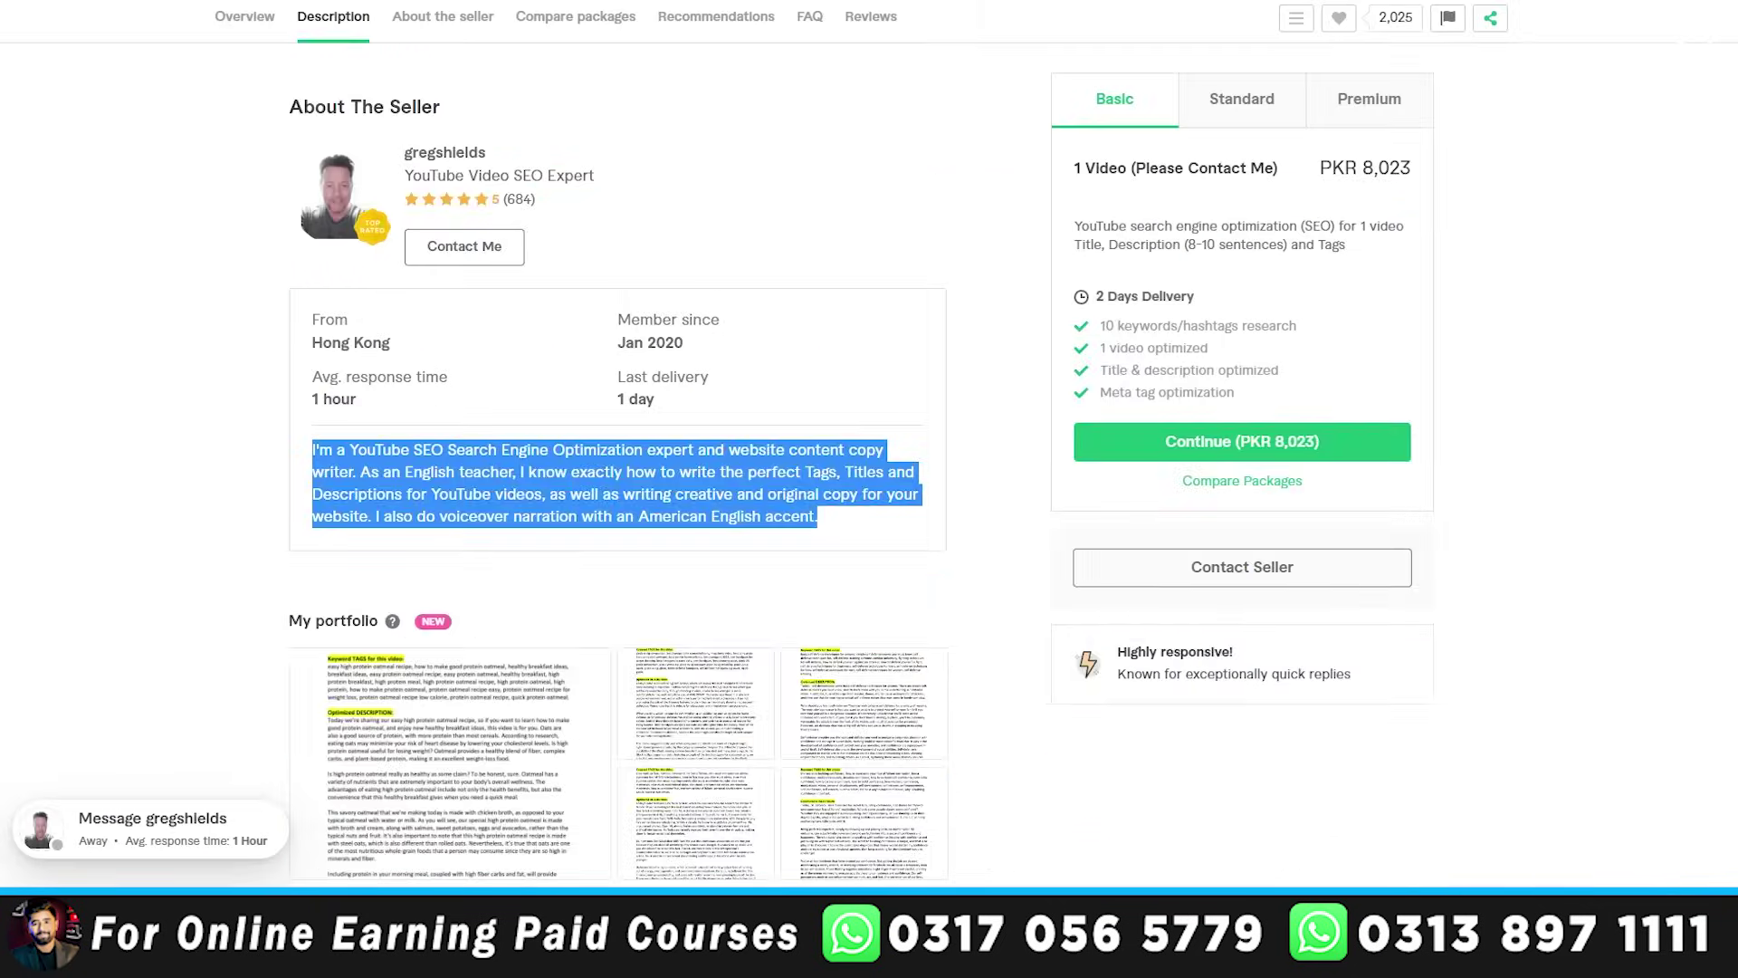
{"action": "key", "text": "ctrl+Tab"}
{"action": "key", "text": "ctrl+Tab"}
{"action": "key", "text": "ctrl+Tab"}
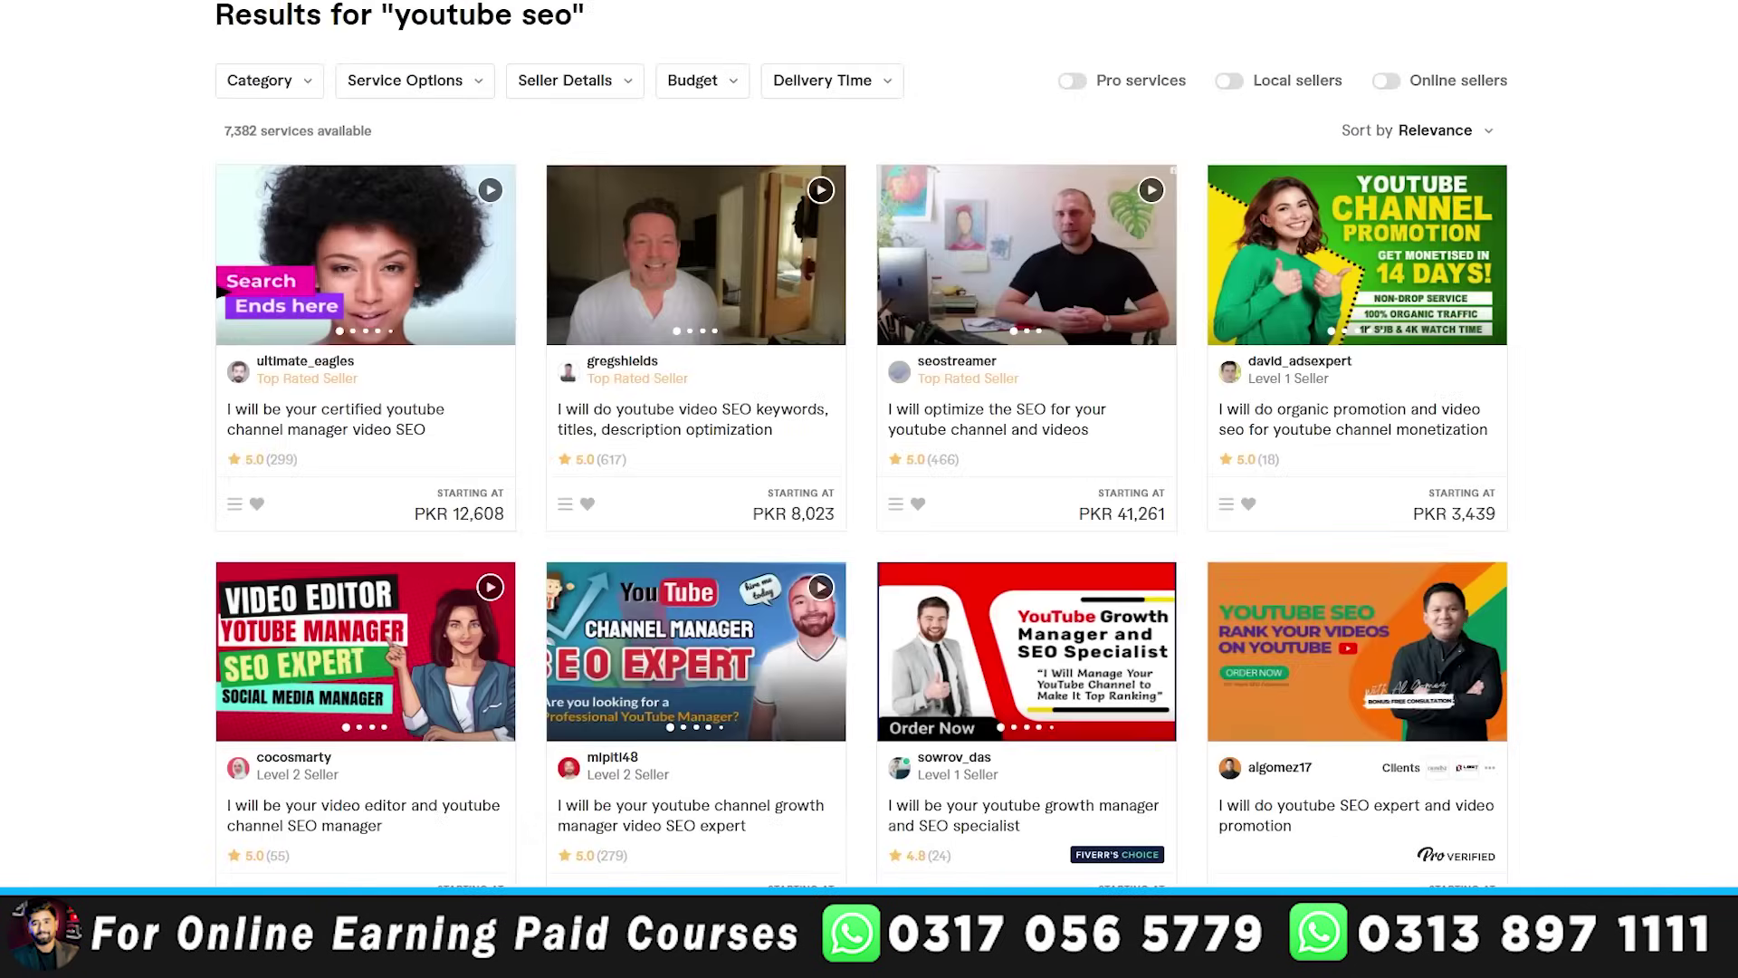
{"action": "key", "text": "ctrl+Tab"}
{"action": "key", "text": "ctrl+Tab"}
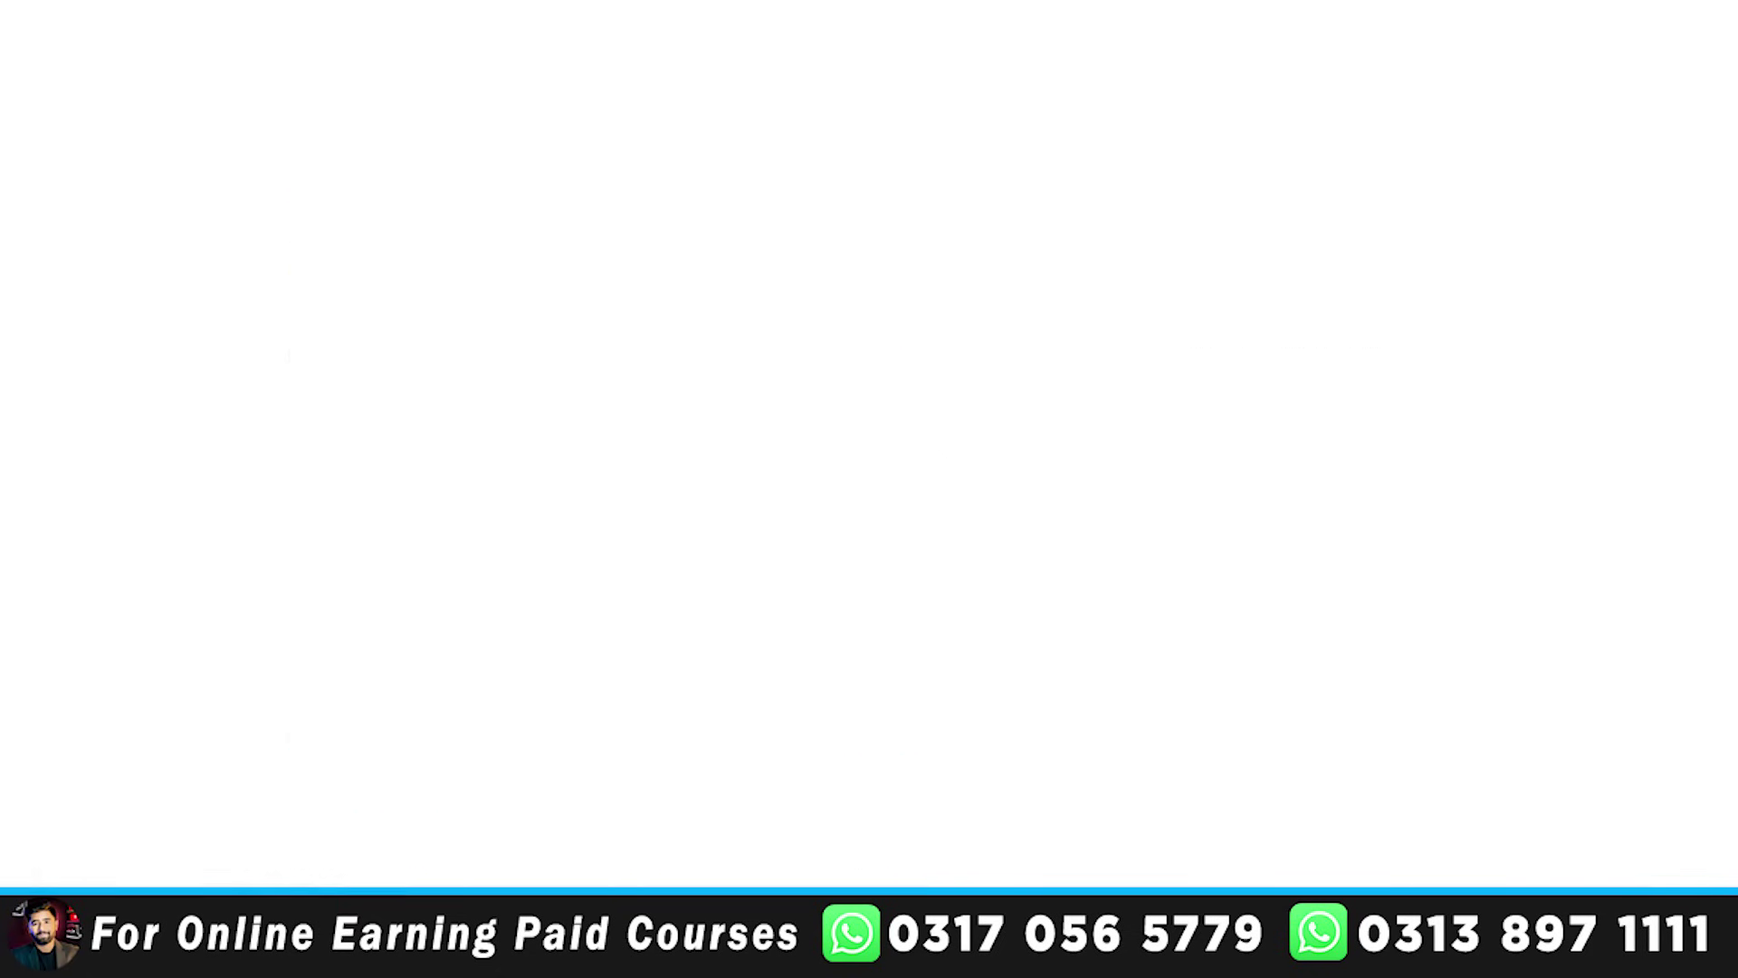
{"action": "key", "text": "ctrl+Tab"}
{"action": "key", "text": "ctrl+Tab"}
{"action": "key", "text": "ctrl+Tab"}
{"action": "key", "text": "ctrl+shift+Tab"}
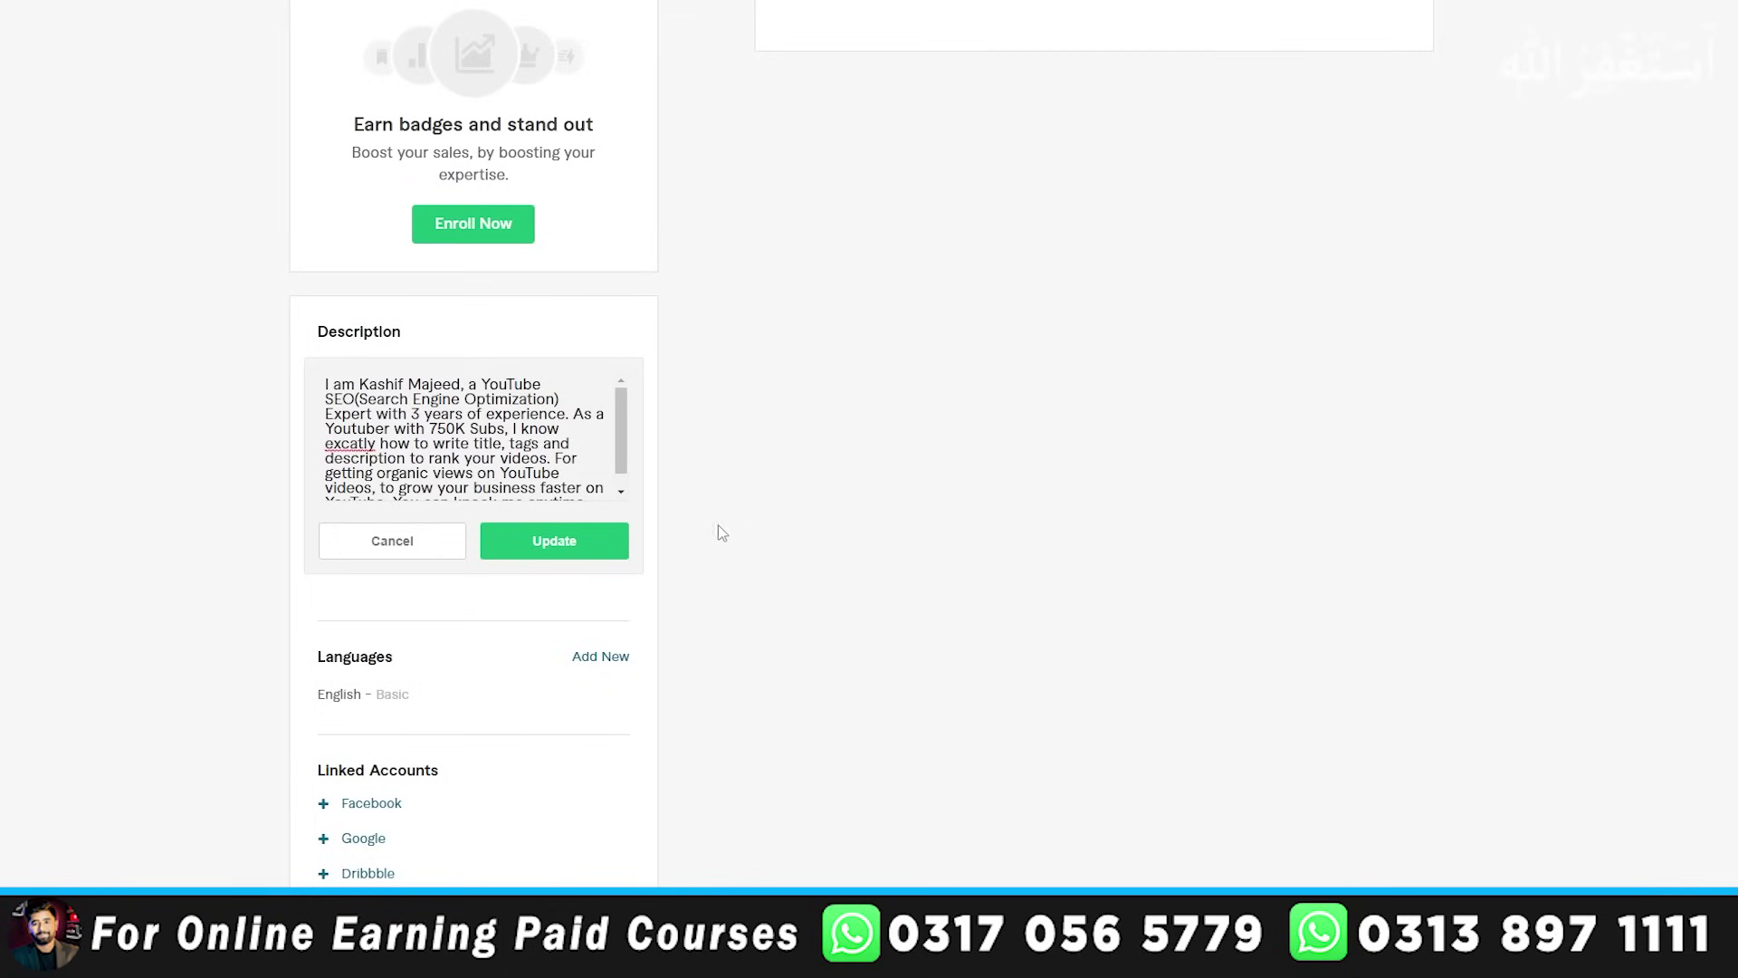
{"action": "left_click", "coordinate": [554, 541]}
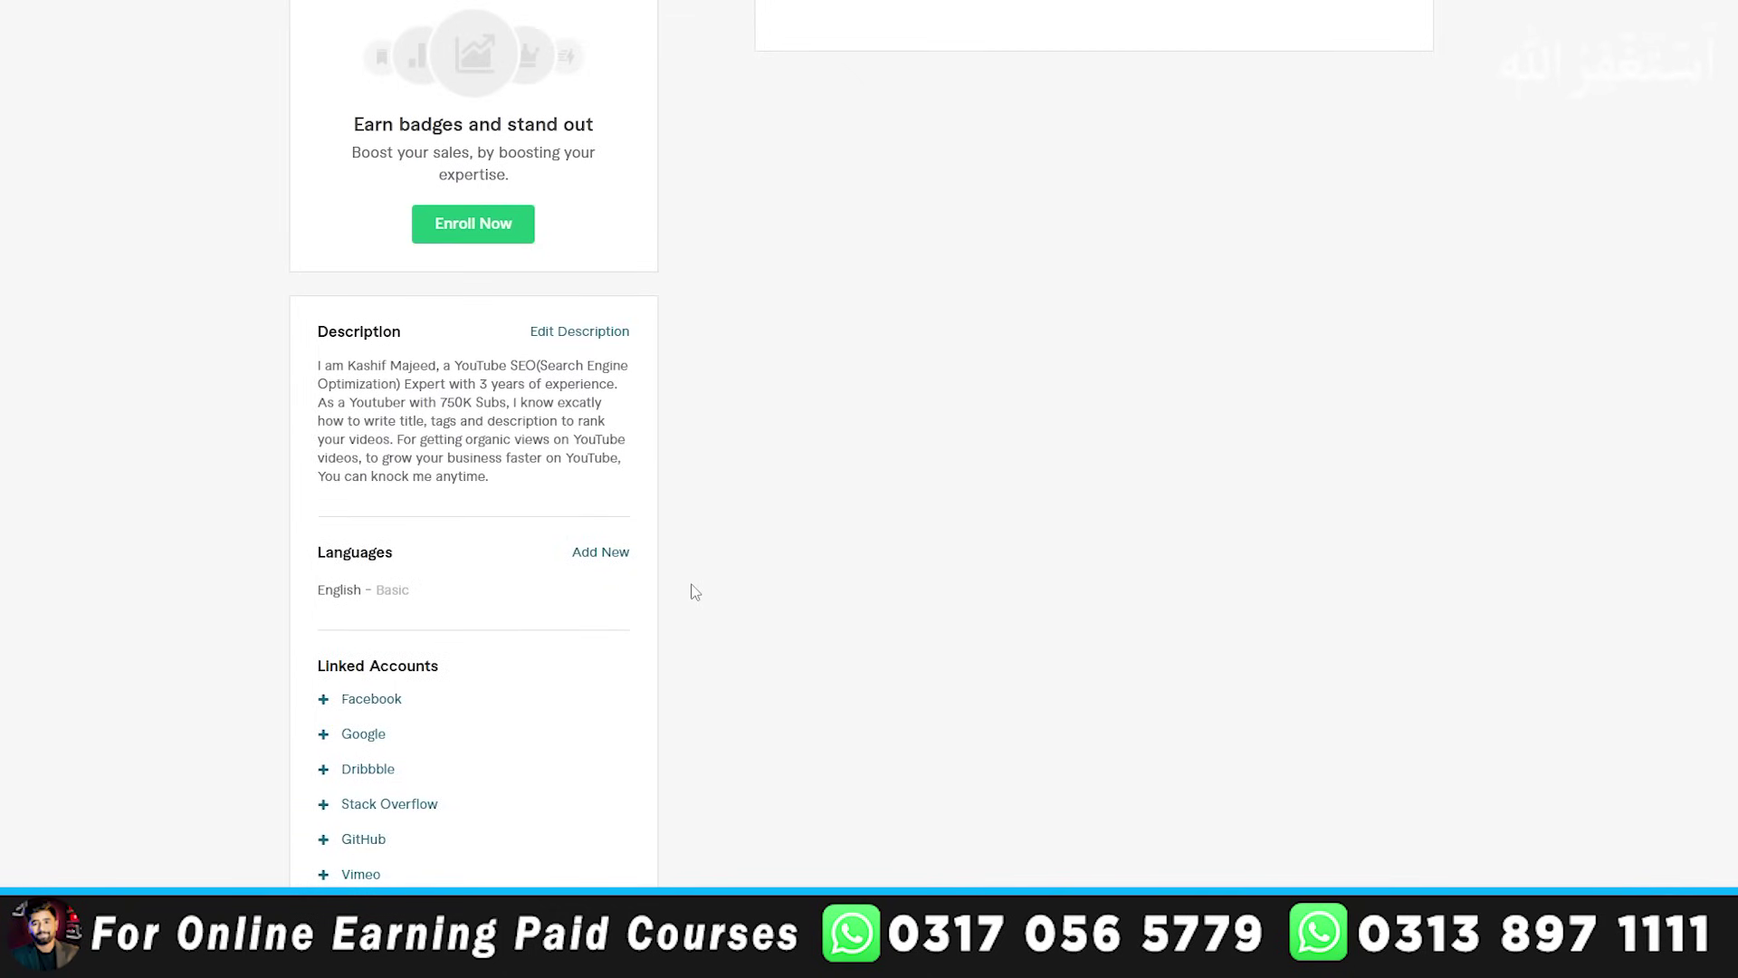
- Set the English language level to Native/Bilingual and save it
{"action": "scroll", "coordinate": [694, 592], "scroll_direction": "down", "scroll_amount": 2}
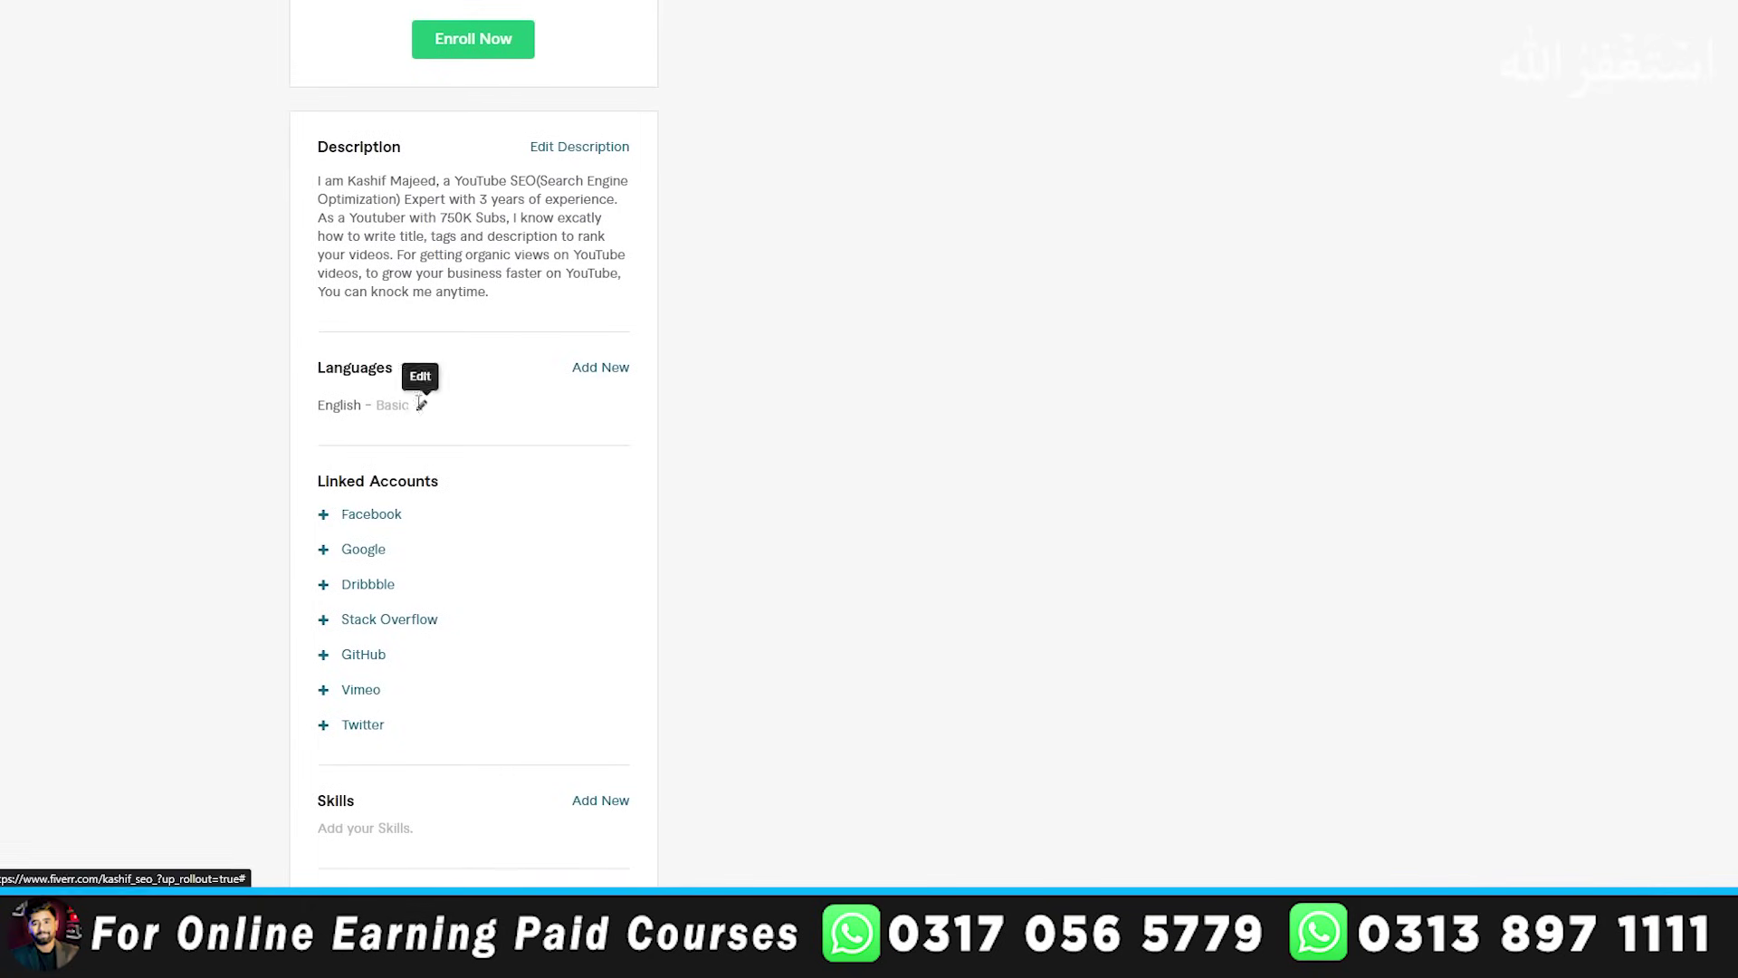
{"action": "left_click", "coordinate": [421, 405]}
{"action": "left_click", "coordinate": [457, 463]}
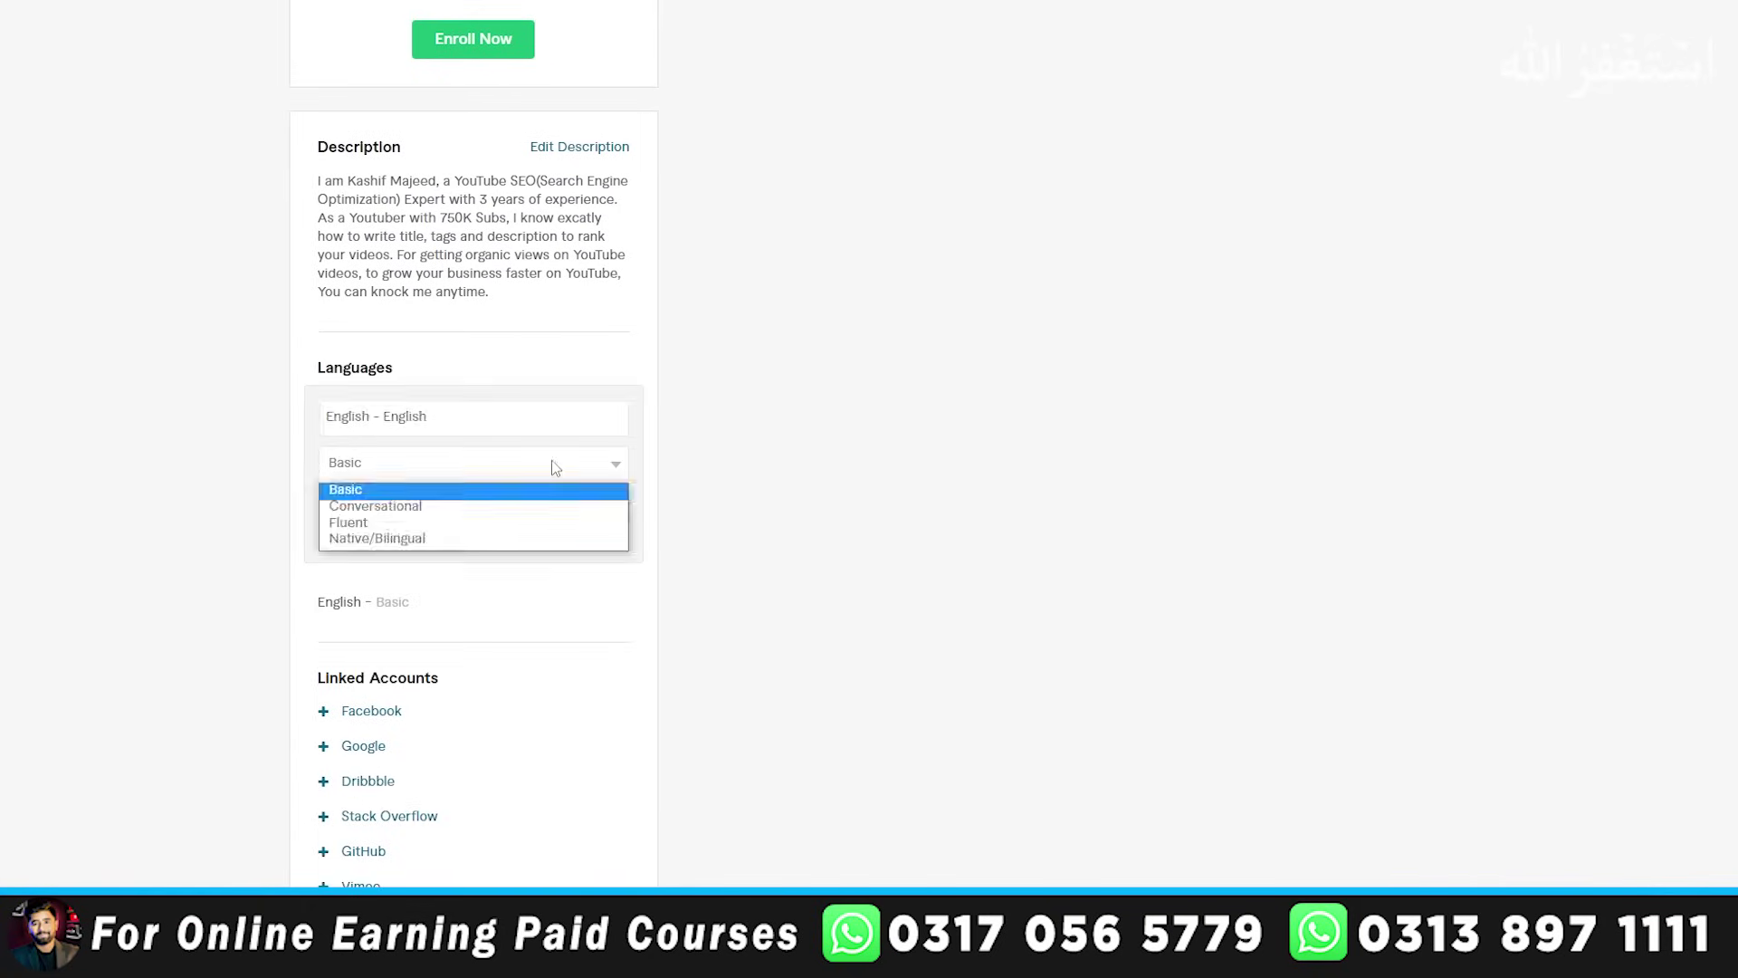
{"action": "left_click", "coordinate": [474, 541]}
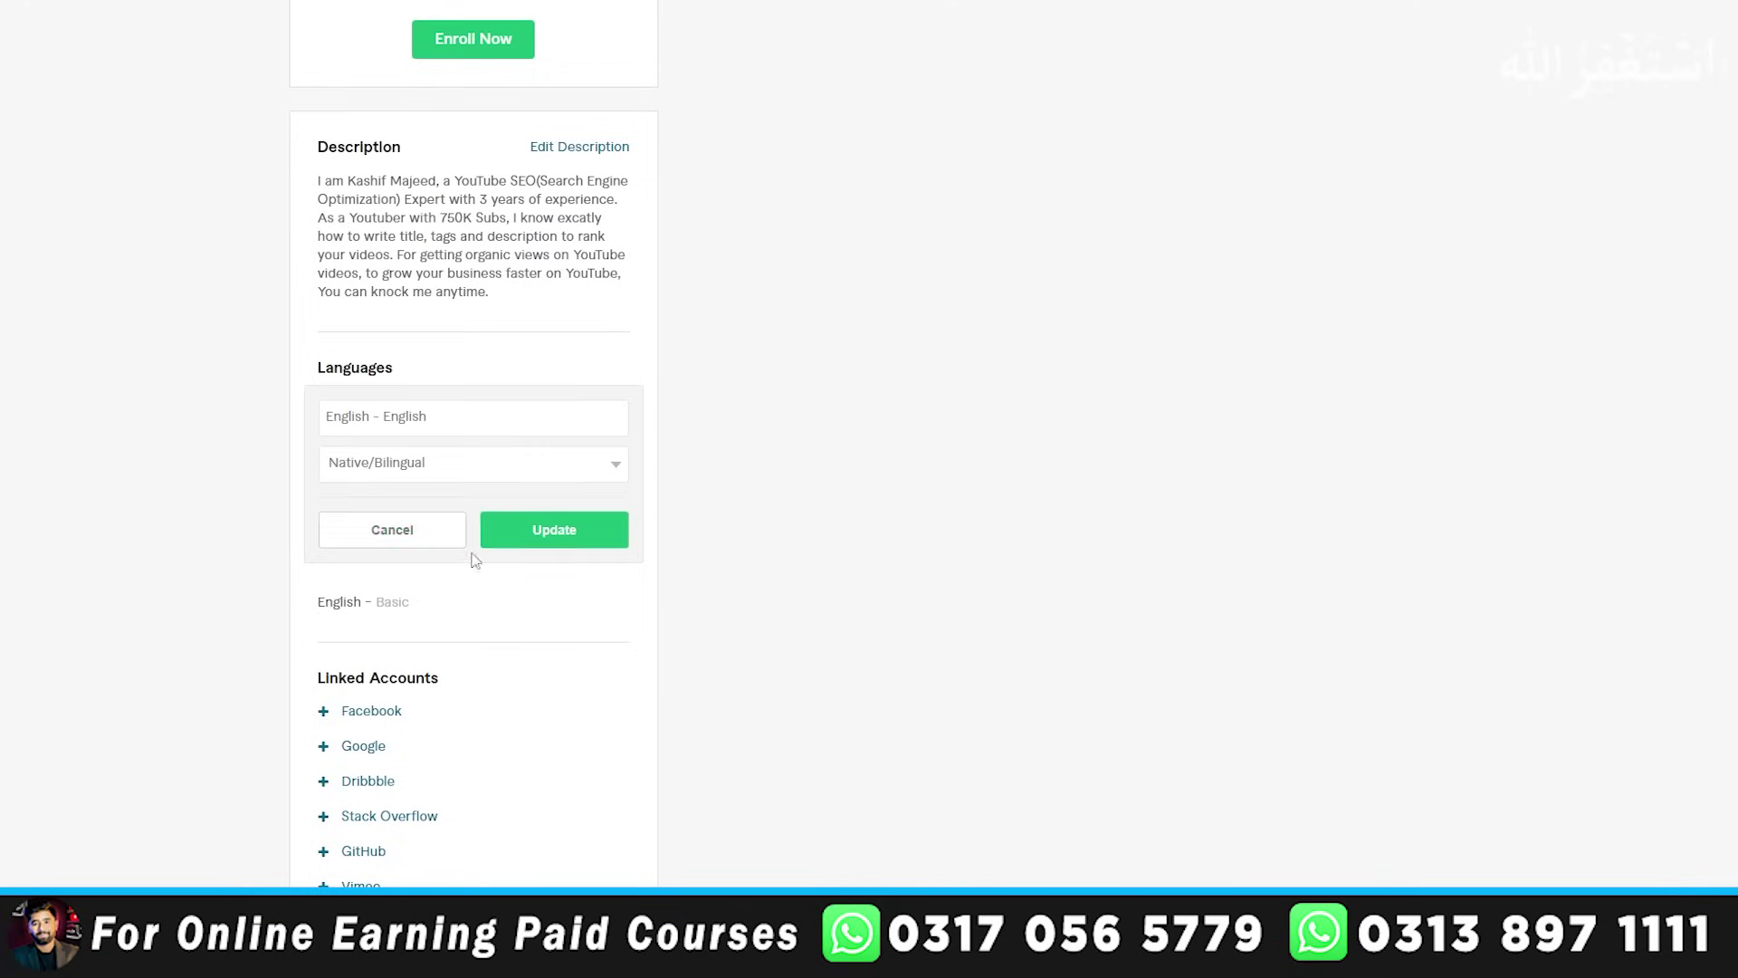
{"action": "left_click", "coordinate": [543, 543]}
- Add Urdu to the profile languages at the Native/Bilingual level
{"action": "left_click", "coordinate": [590, 384]}
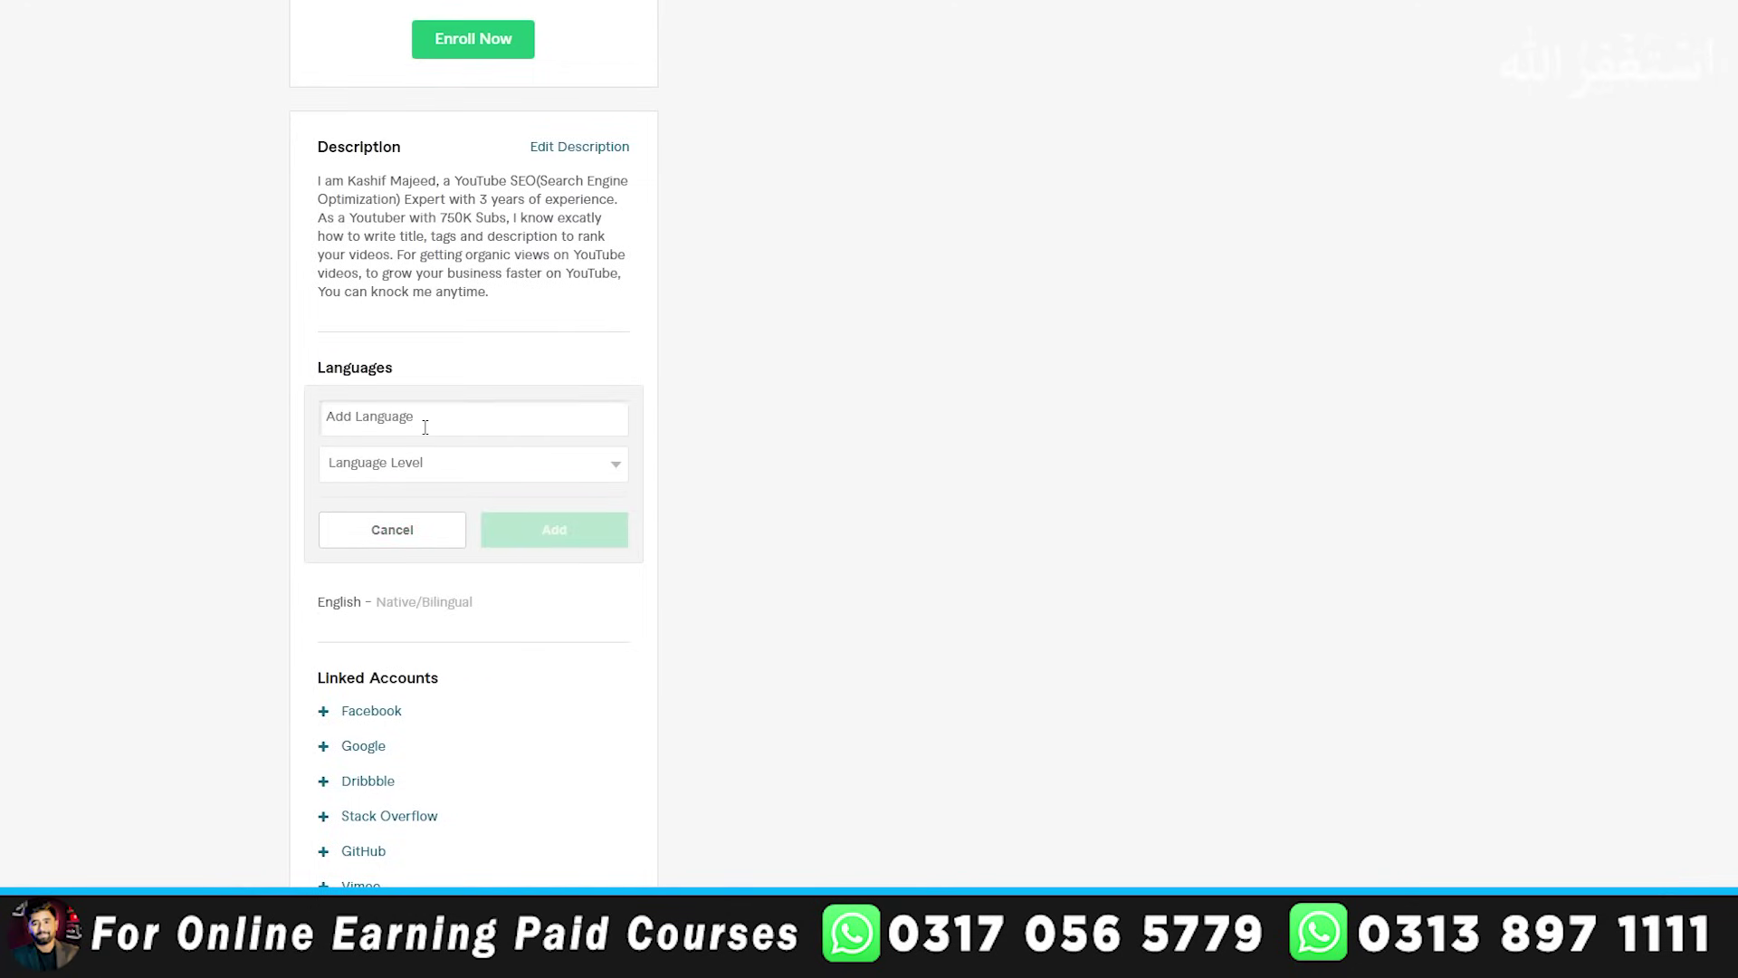
{"action": "type", "text": "Ur"}
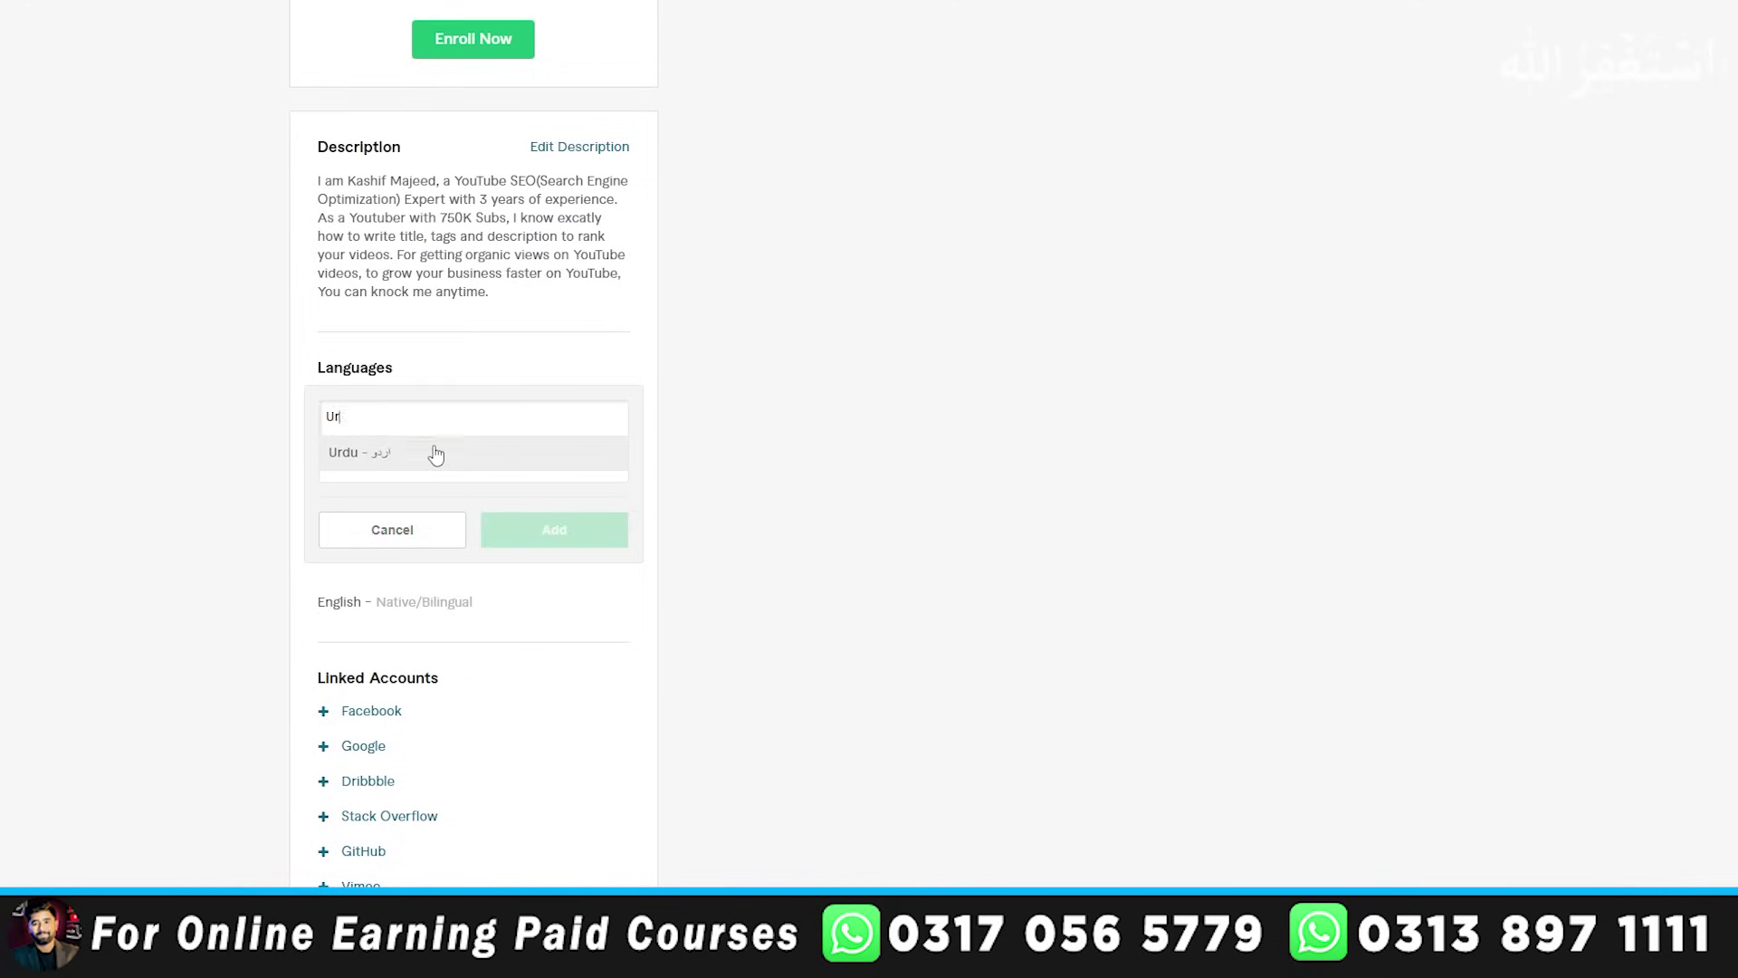
{"action": "left_click", "coordinate": [435, 452]}
{"action": "left_click", "coordinate": [439, 472]}
{"action": "left_click", "coordinate": [454, 542]}
{"action": "left_click", "coordinate": [541, 542]}
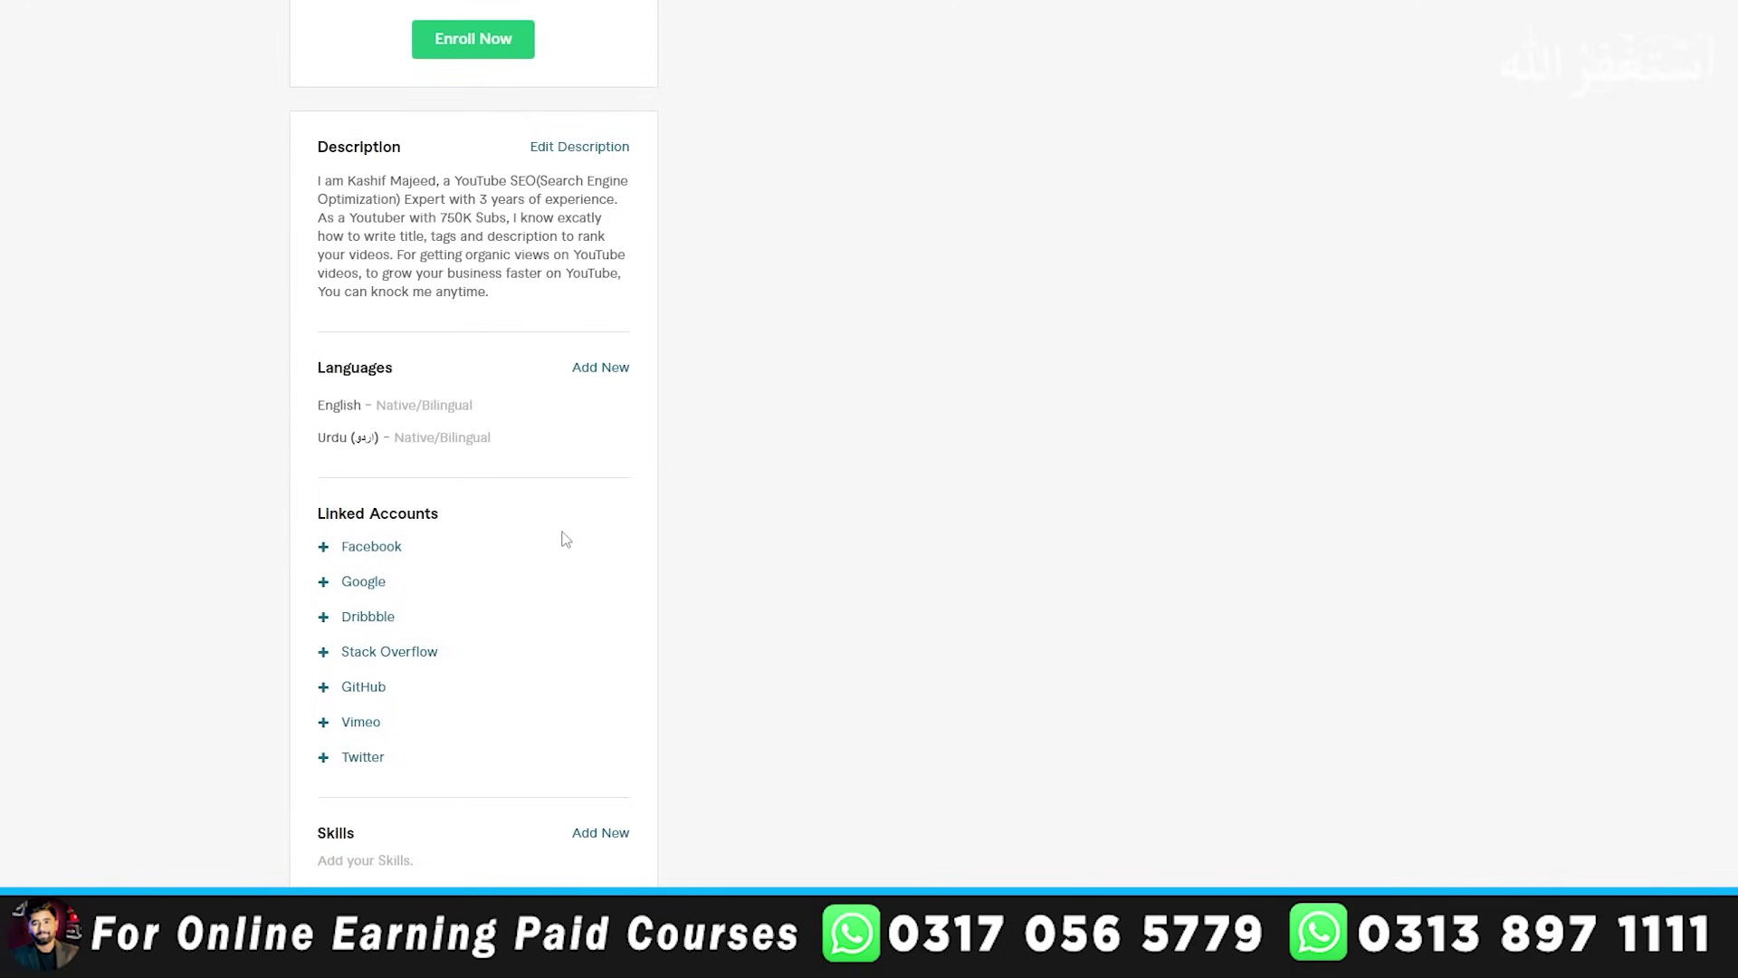
{"action": "left_click", "coordinate": [603, 375]}
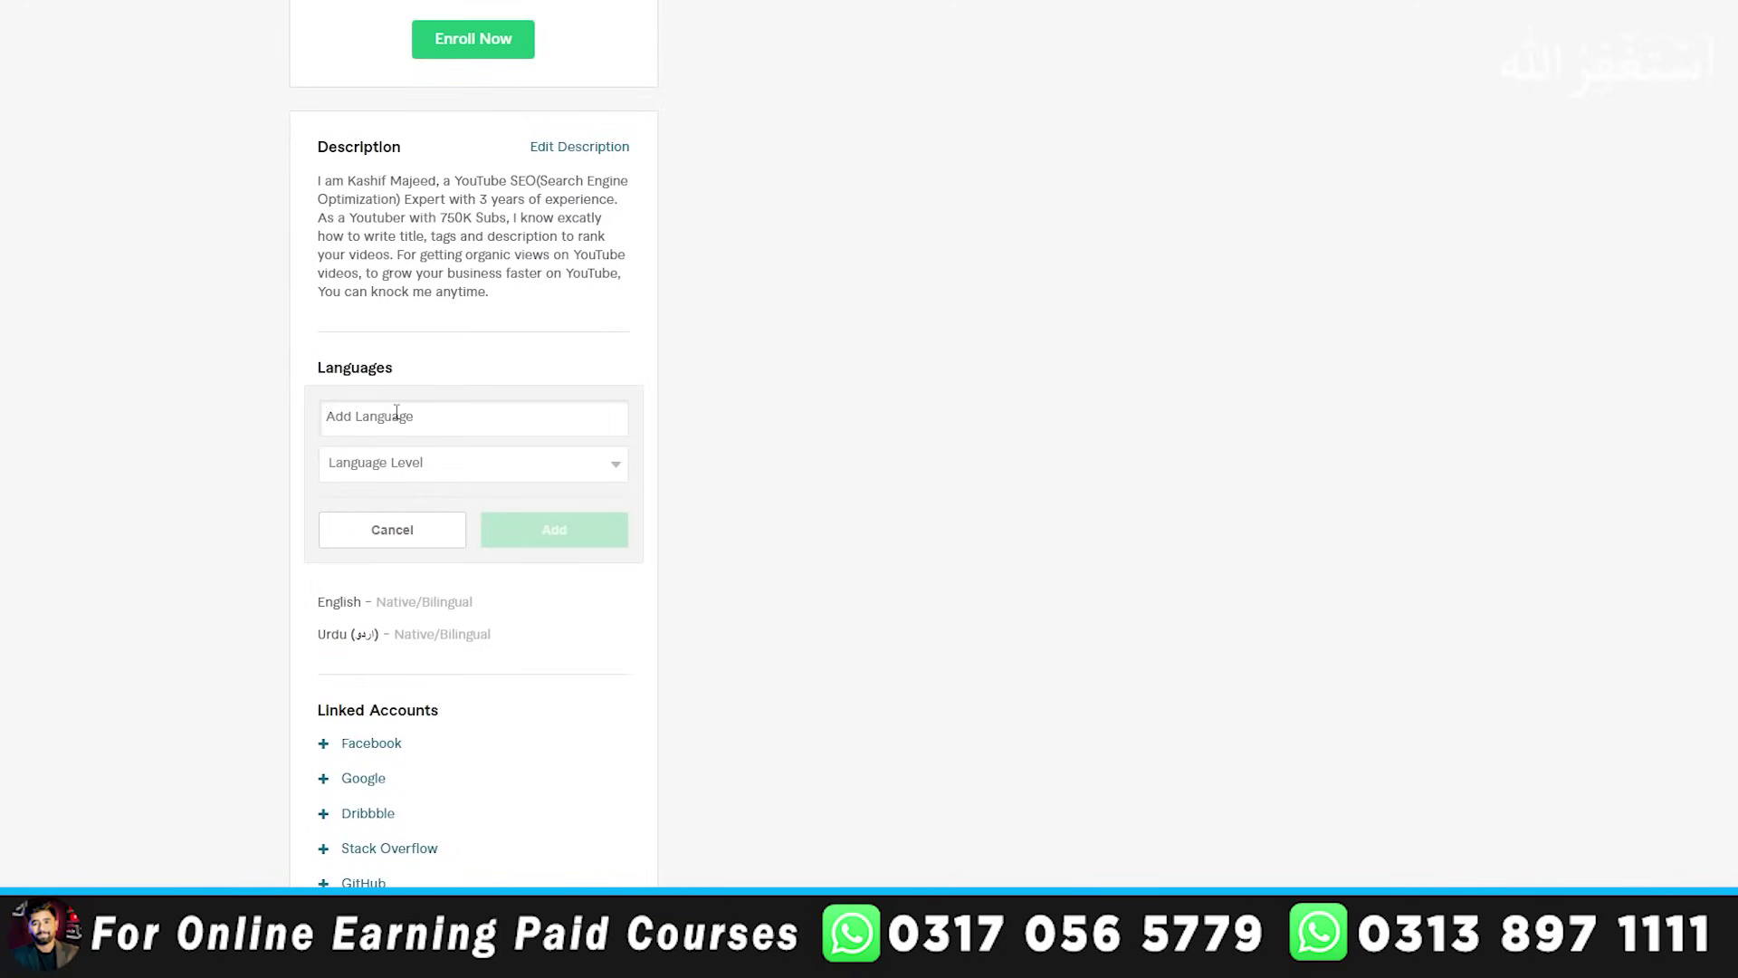
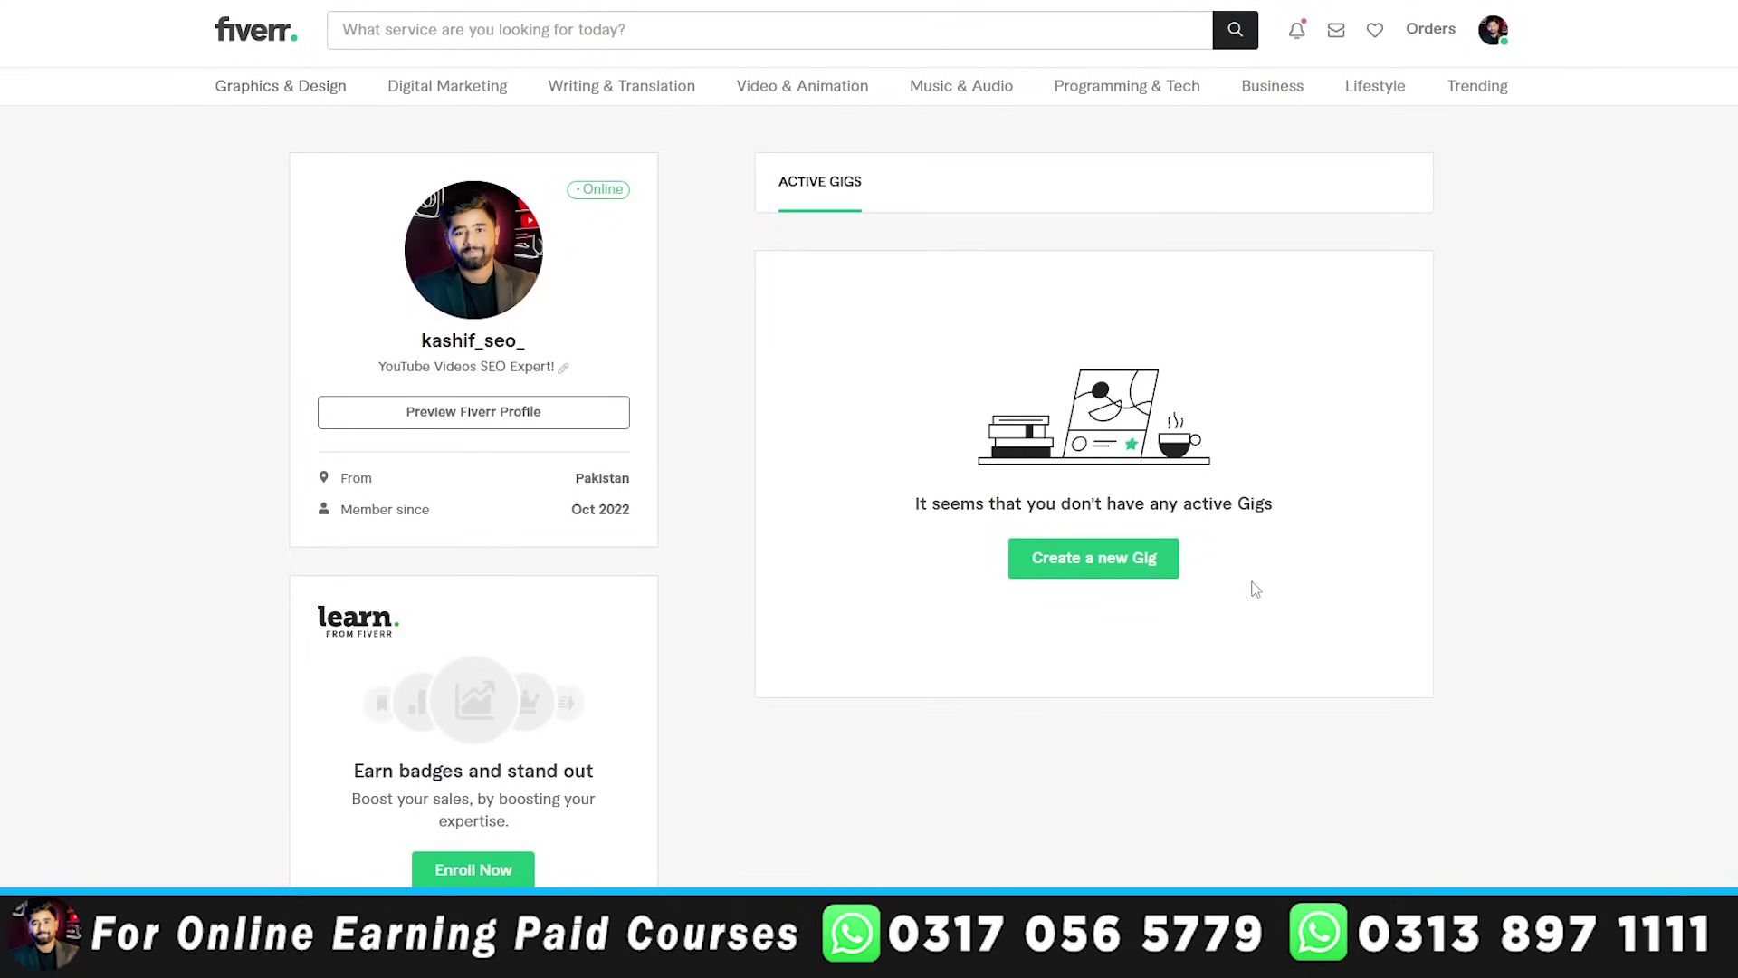
- Create a new gig from the profile page and begin its title with "I will do"
{"action": "left_click", "coordinate": [1126, 561]}
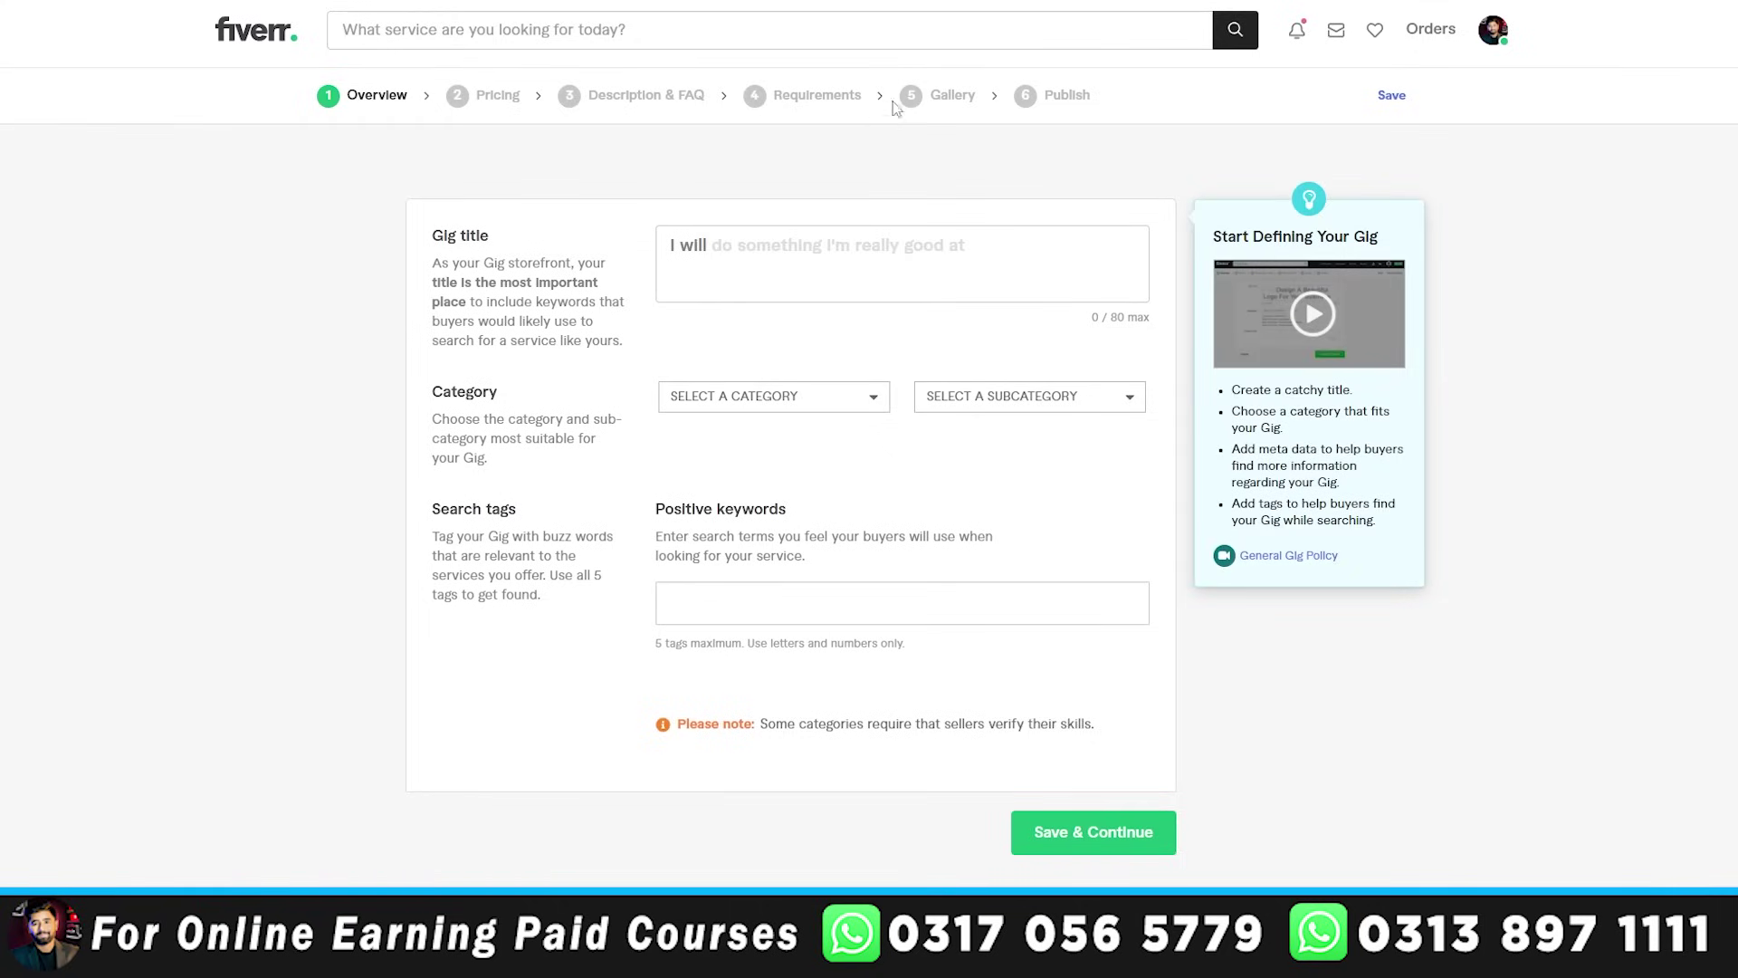
{"action": "left_click", "coordinate": [1065, 268]}
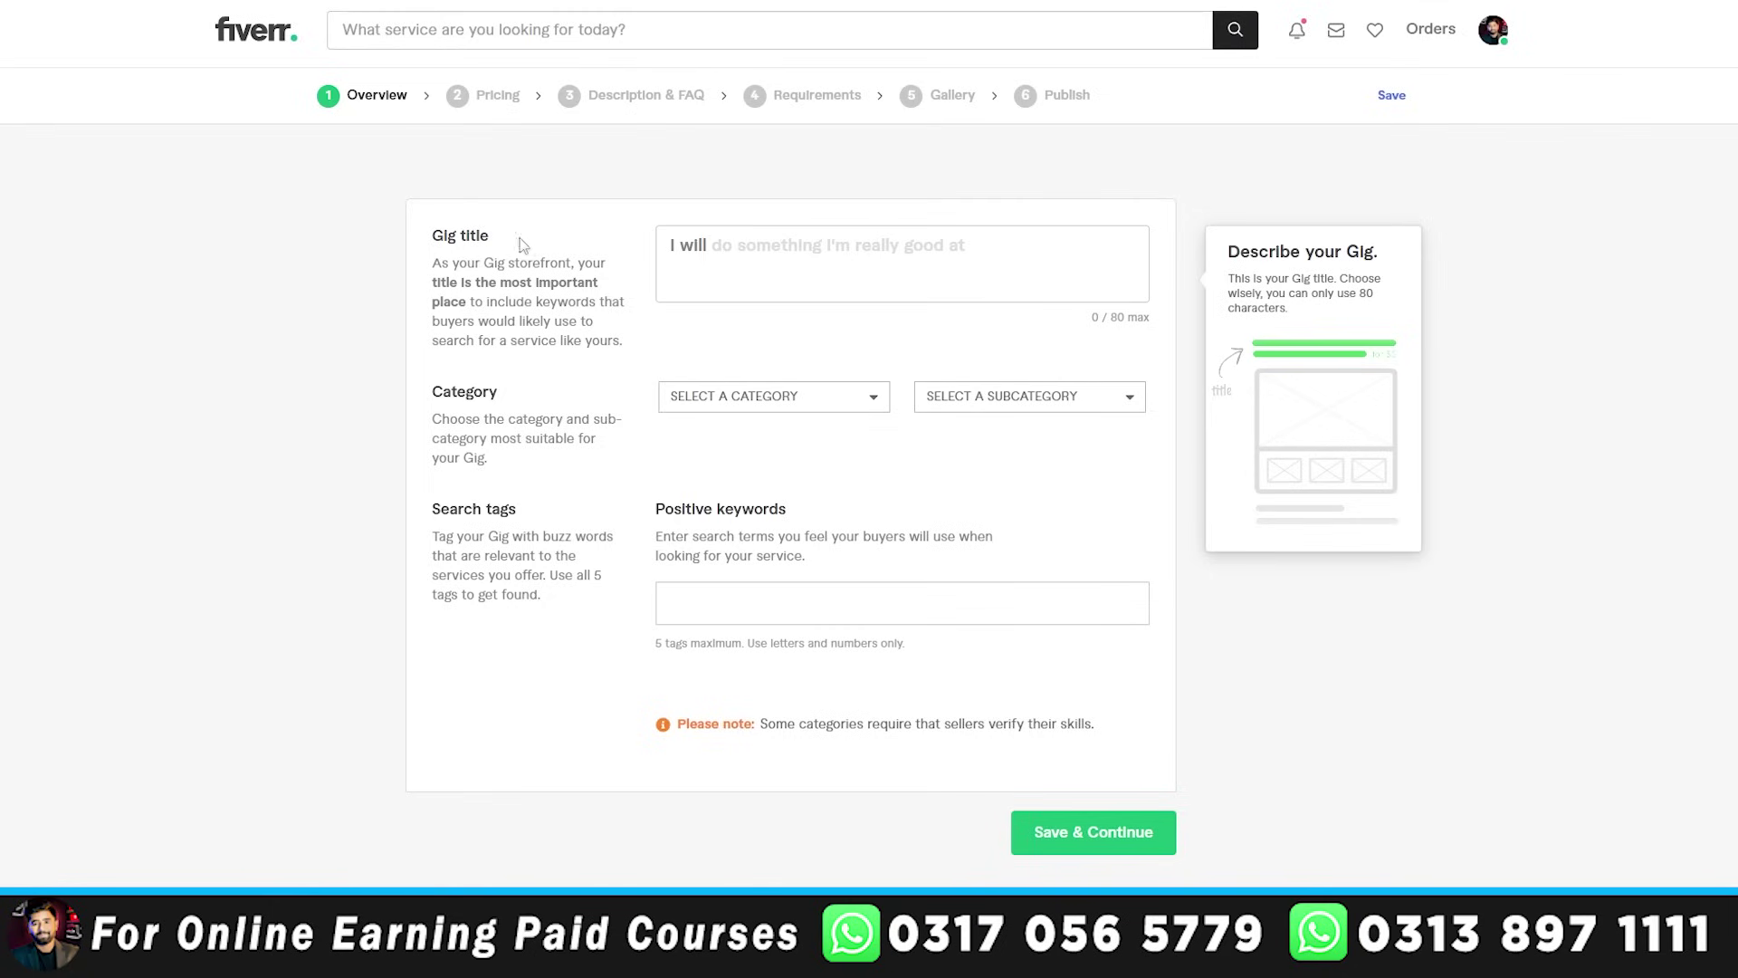
{"action": "left_click", "coordinate": [783, 247]}
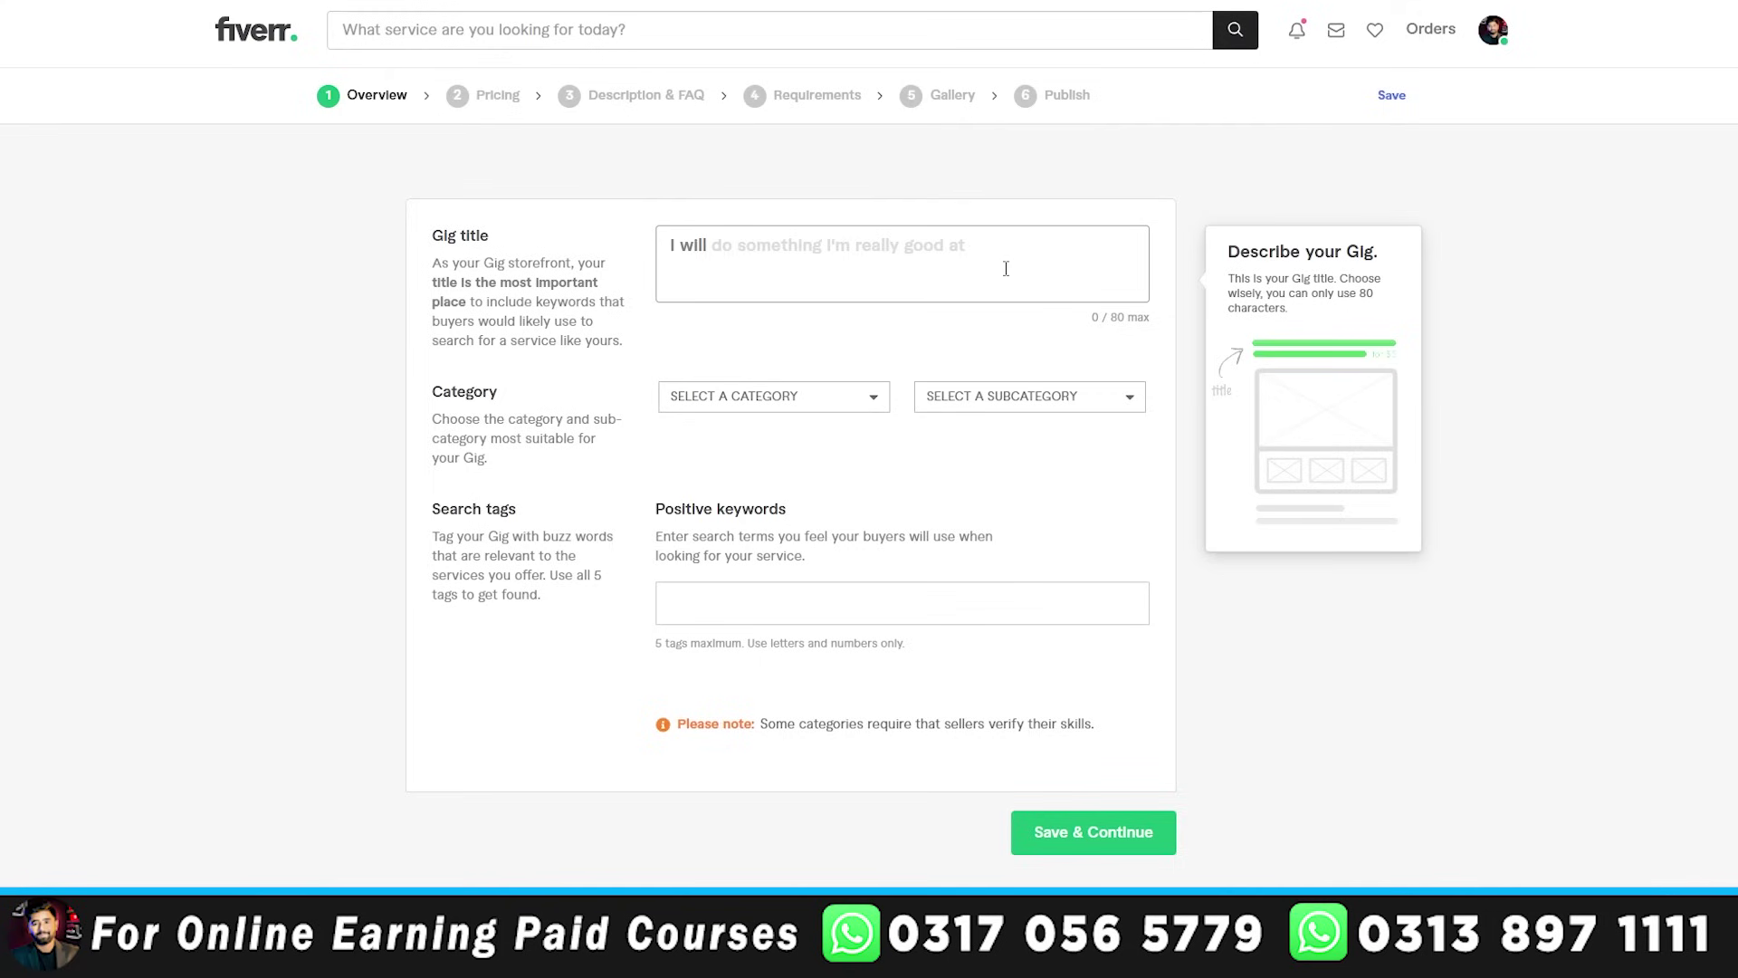
{"action": "type", "text": "do"}
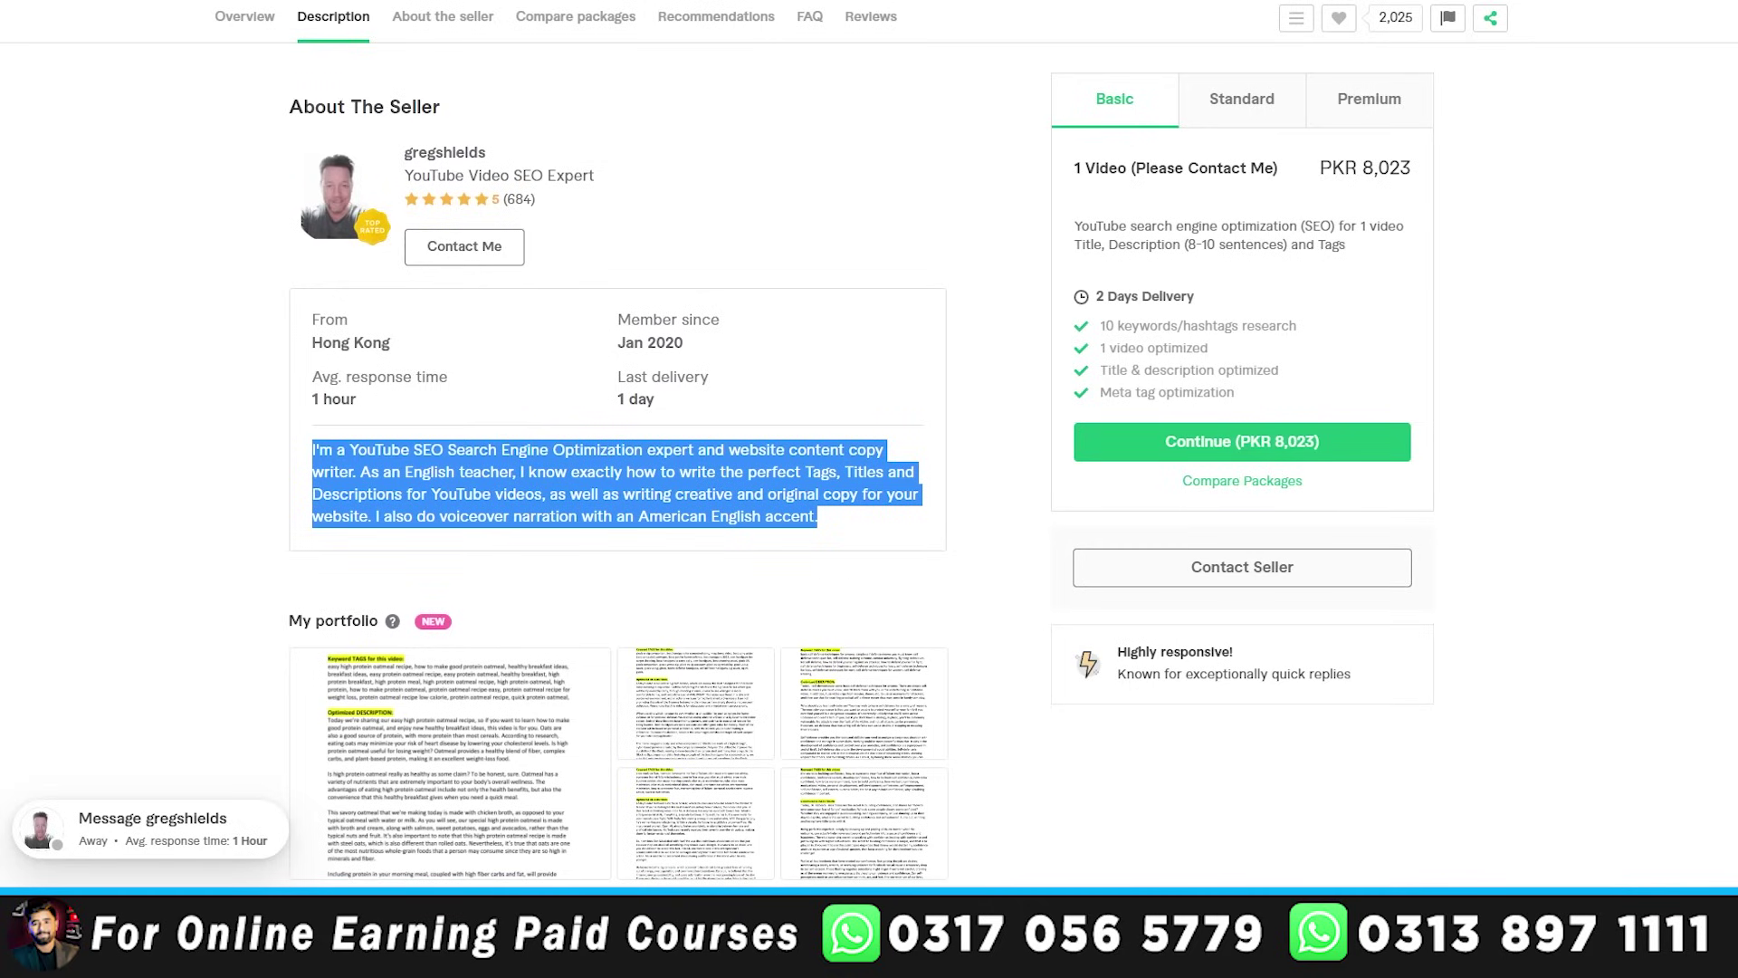
- Look back through the opened competitor gigs and the "youtube seo" search results
{"action": "left_click", "coordinate": [884, 198]}
{"action": "scroll", "coordinate": [886, 198], "scroll_direction": "down", "scroll_amount": 7}
{"action": "scroll", "coordinate": [886, 199], "scroll_direction": "up", "scroll_amount": 20}
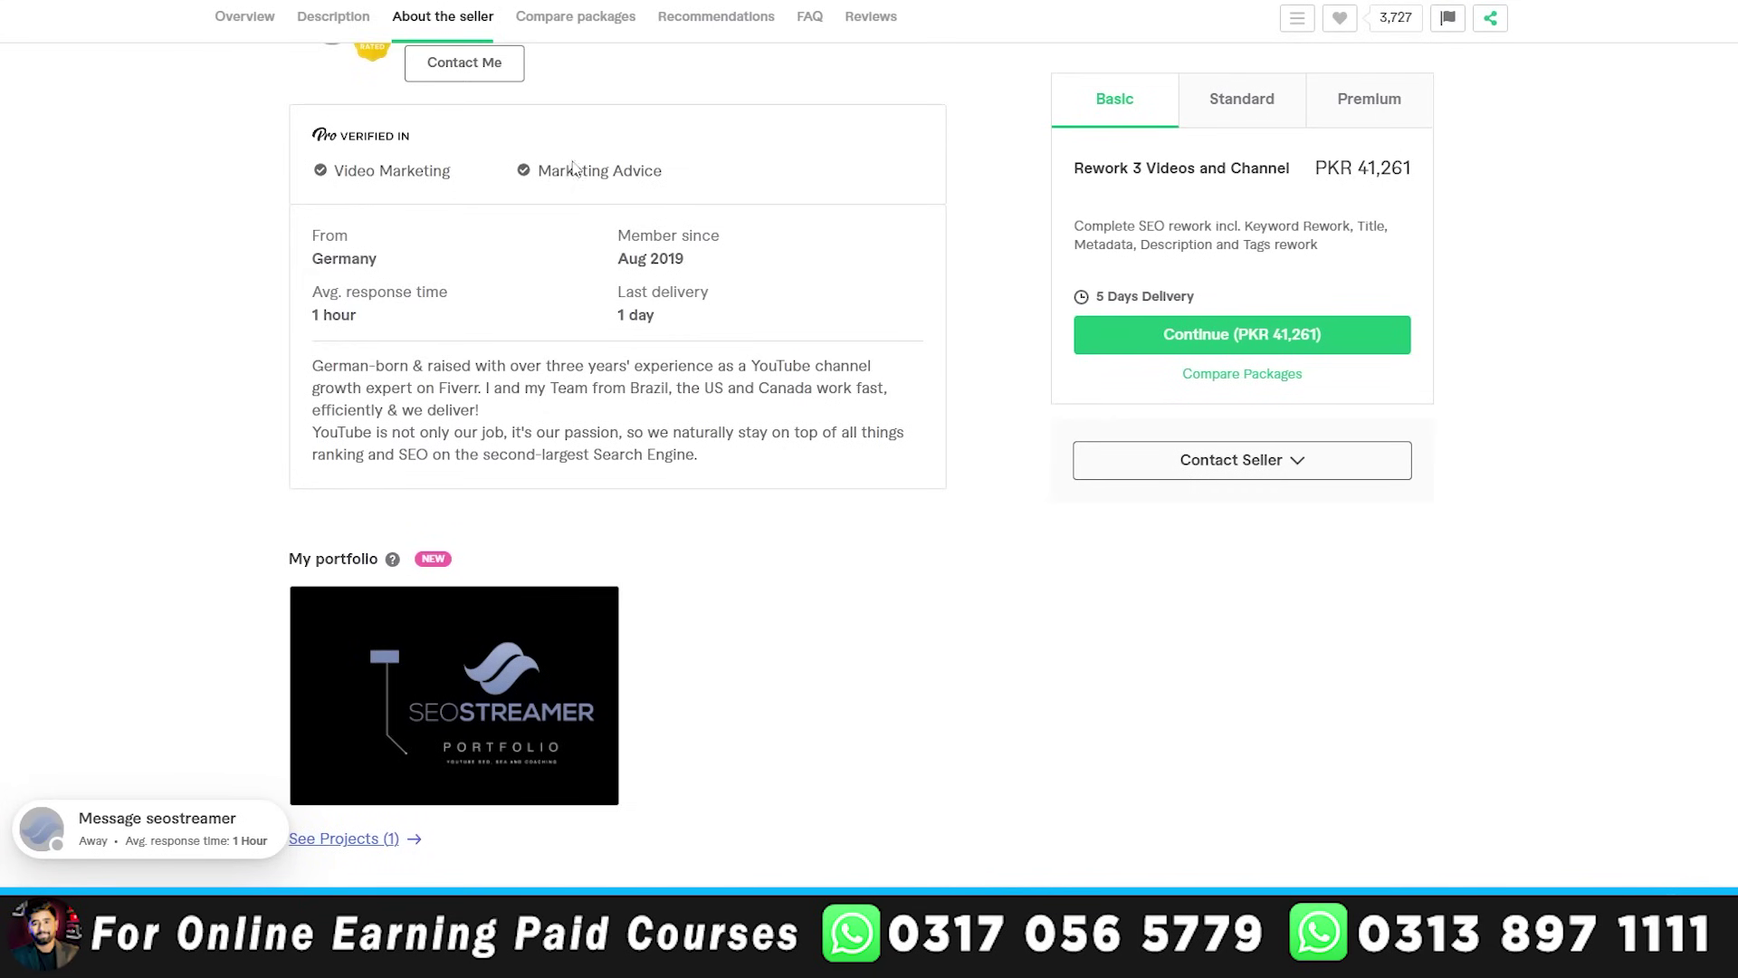
{"action": "scroll", "coordinate": [760, 345], "scroll_direction": "up", "scroll_amount": 15}
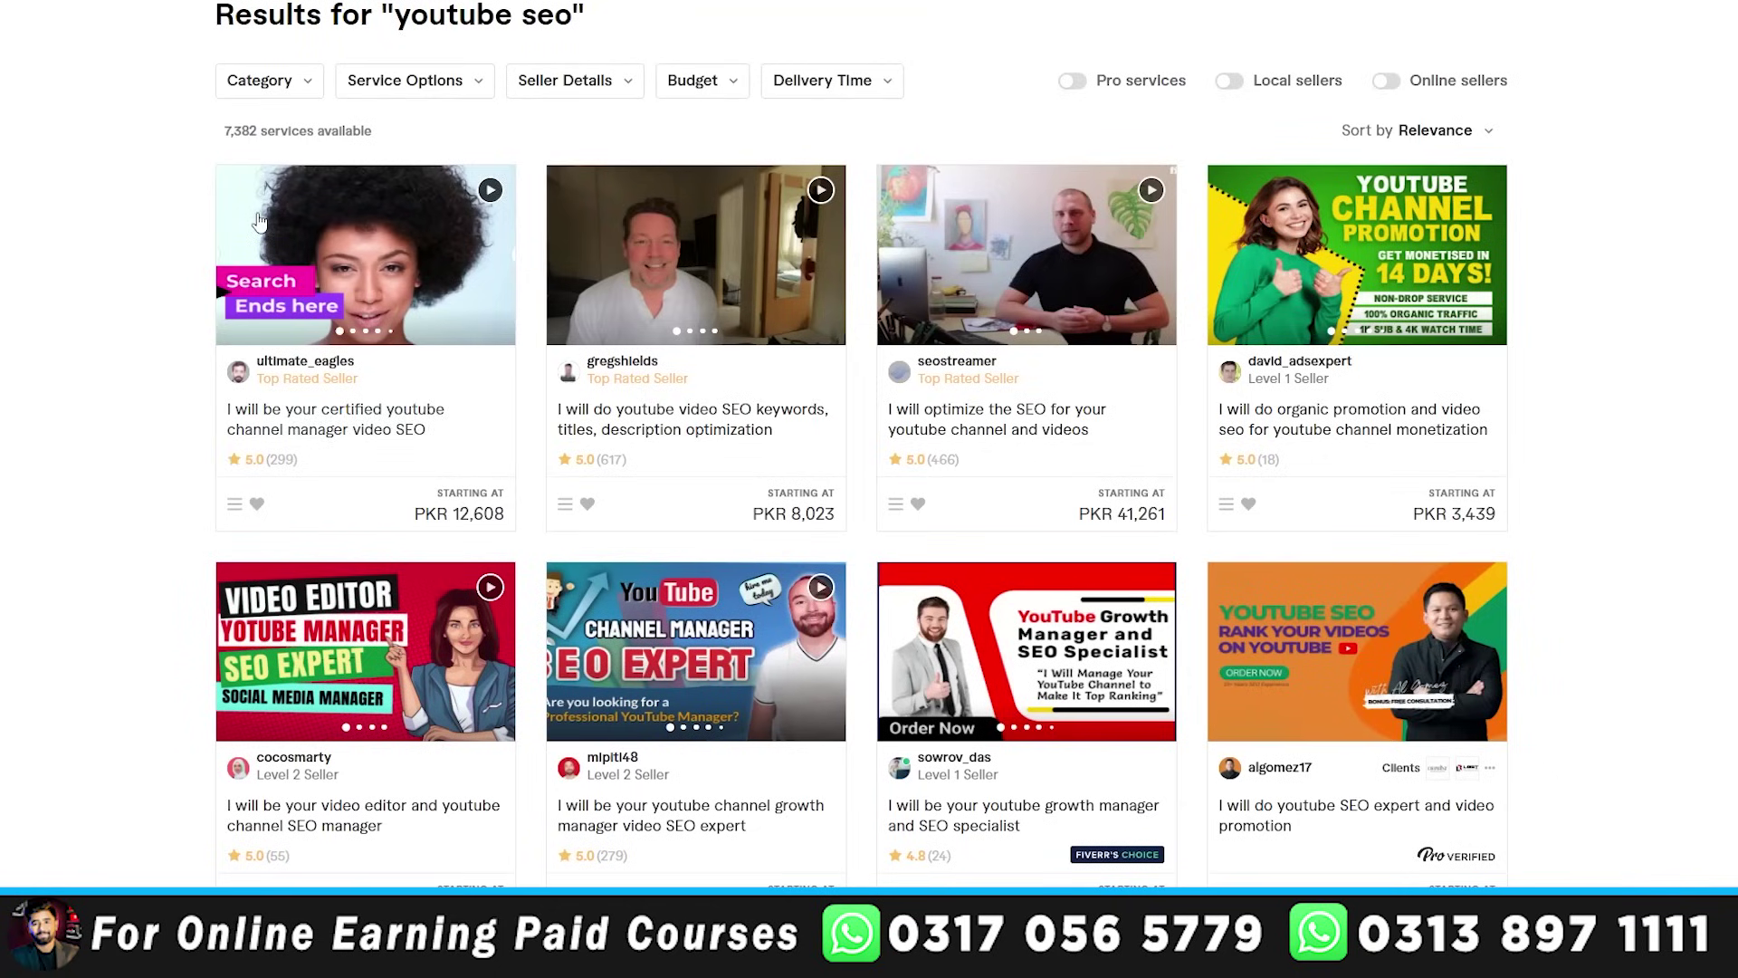
{"action": "scroll", "coordinate": [262, 235], "scroll_direction": "up", "scroll_amount": 2}
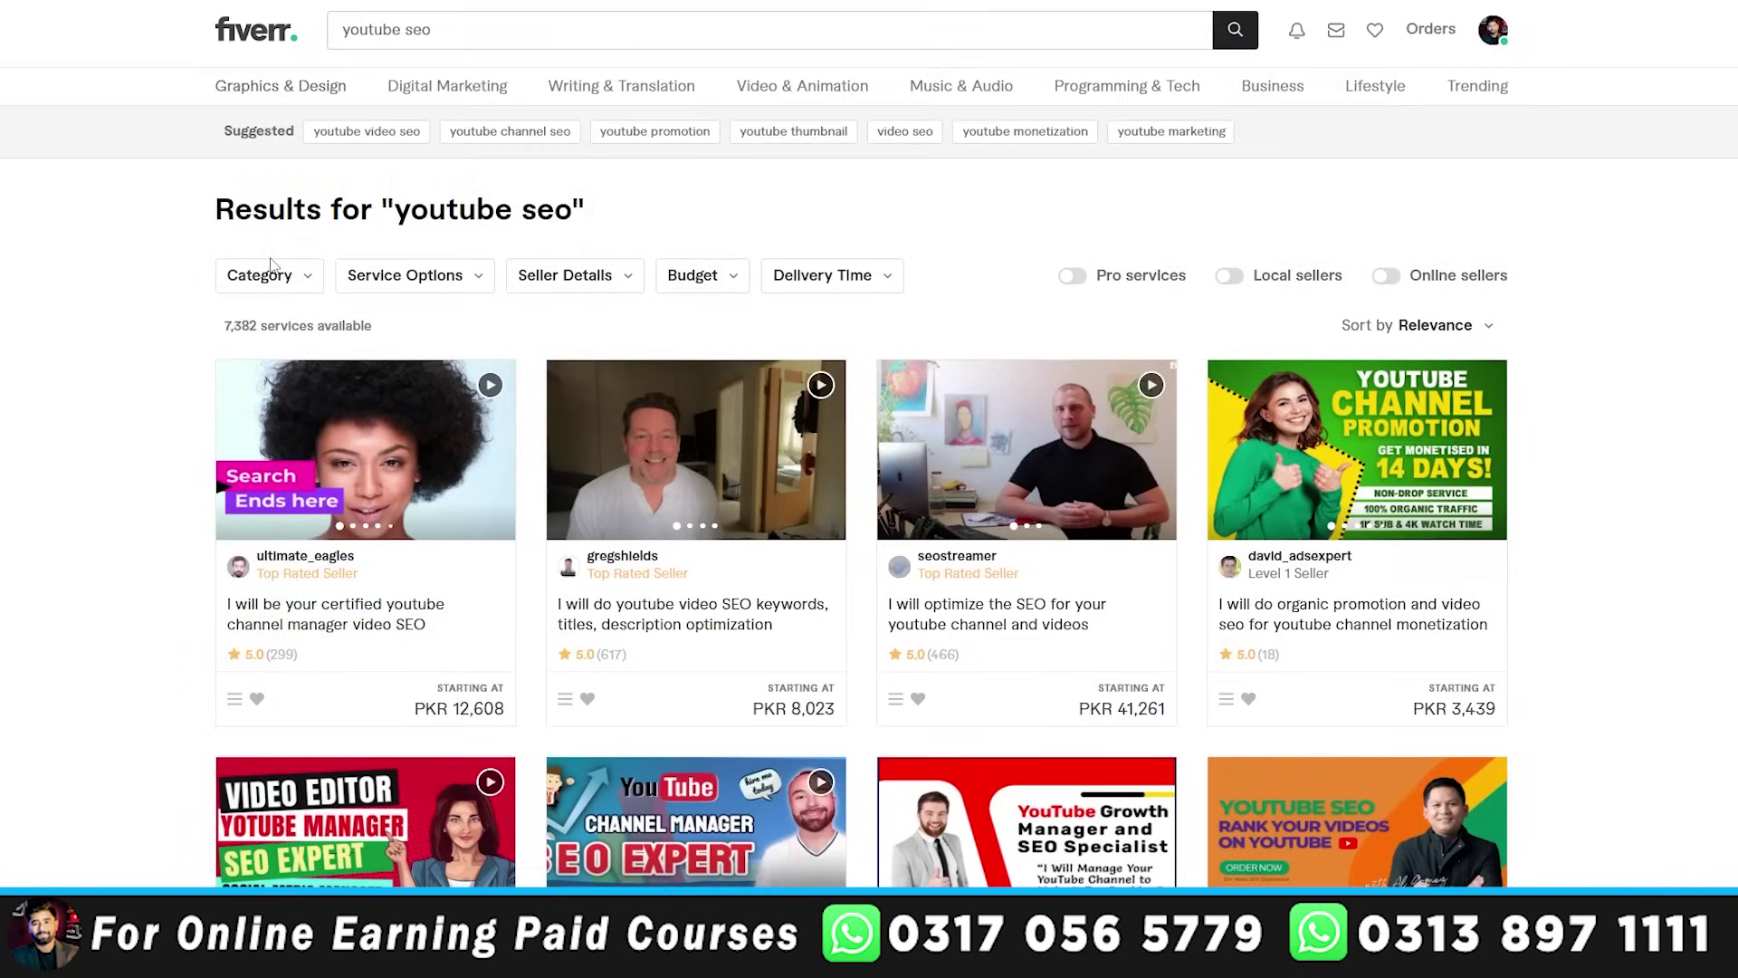
- From the Fiverr home page, repeat the recent "youtube seo" search and check the number of services available
{"action": "left_click", "coordinate": [245, 30]}
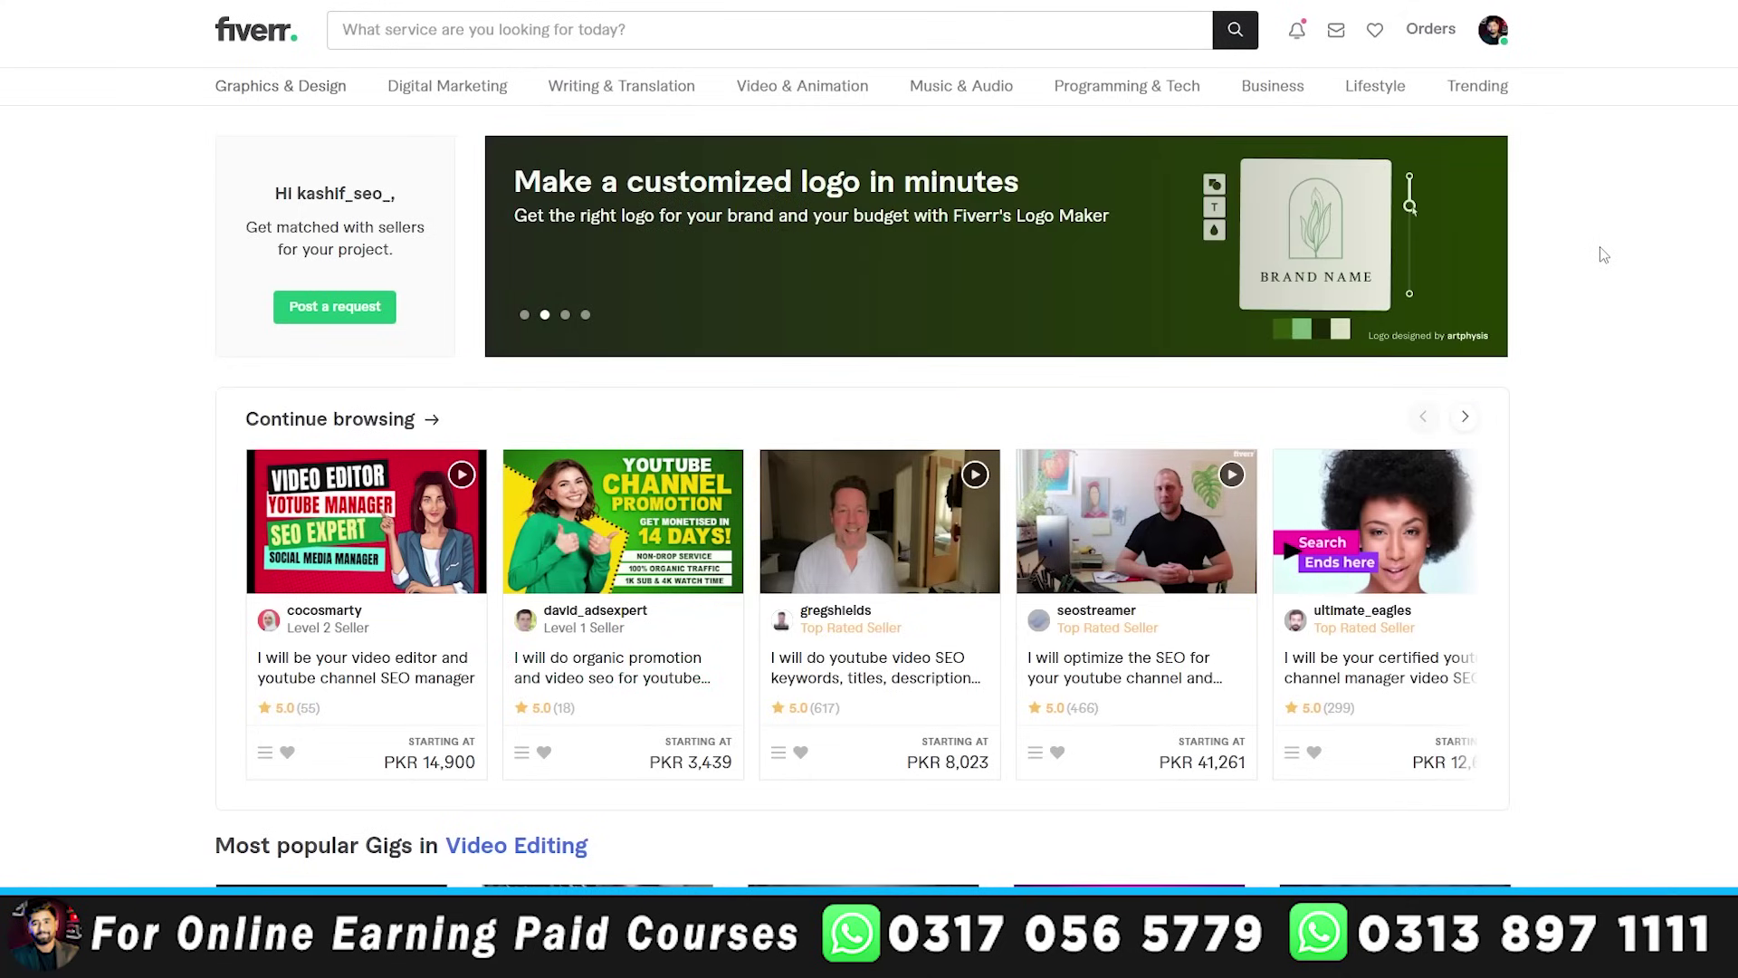
{"action": "left_click", "coordinate": [538, 29]}
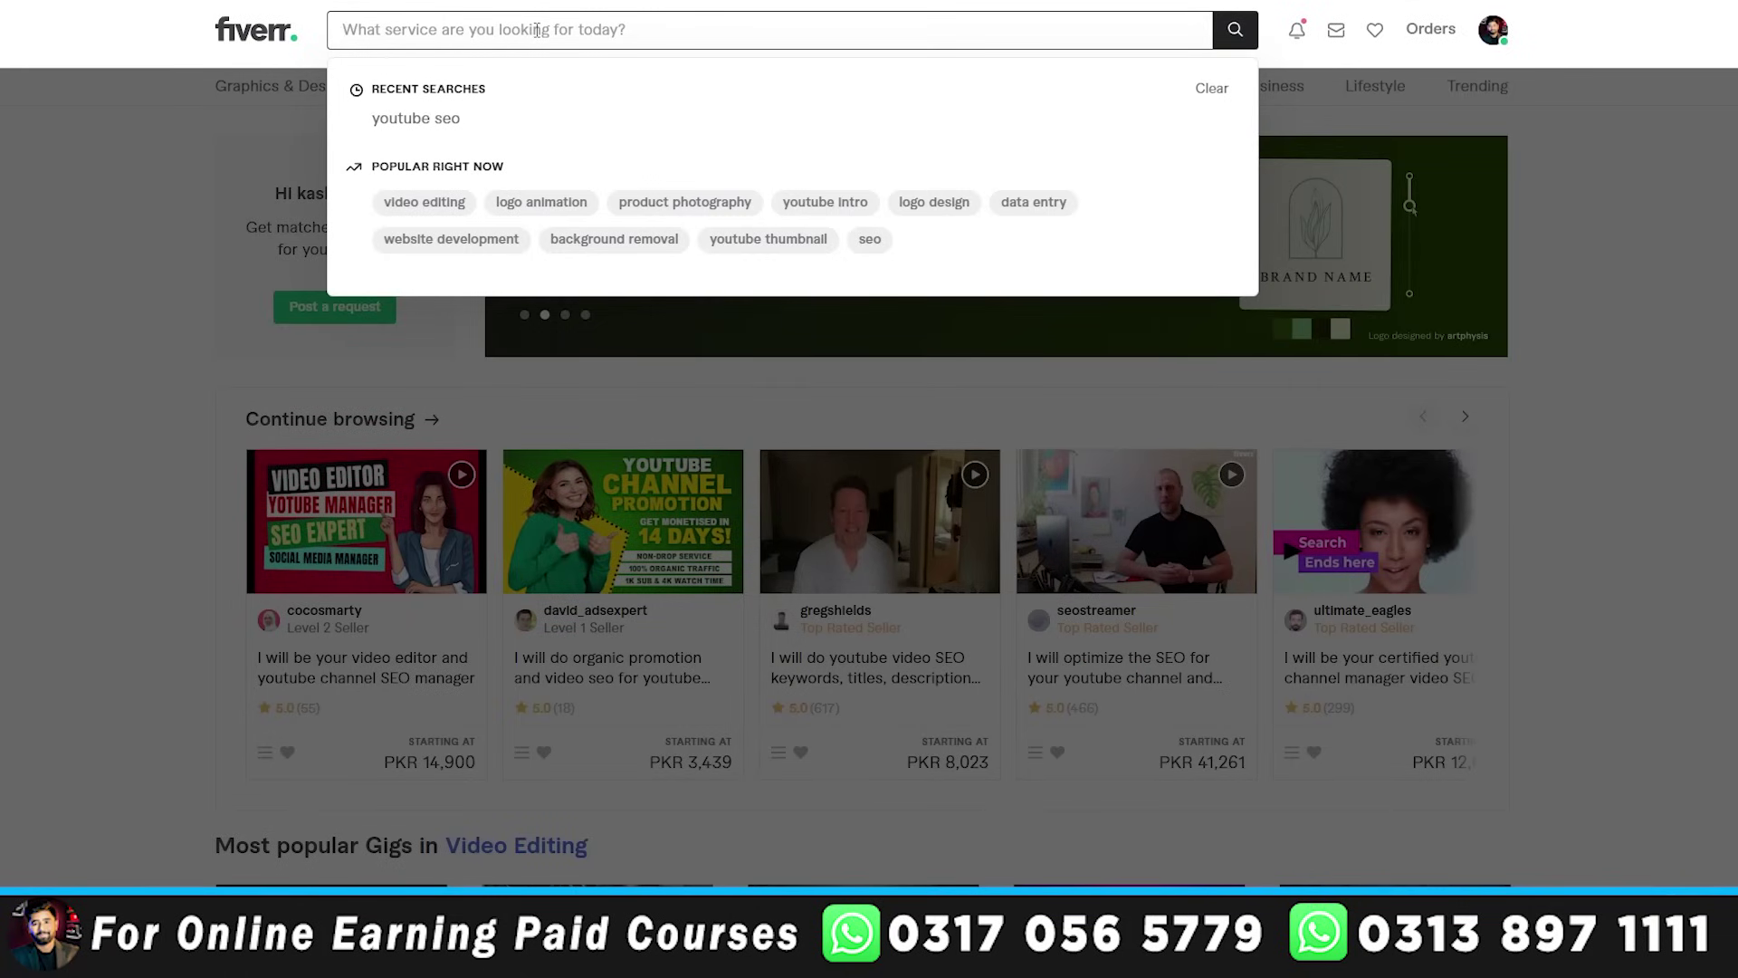
{"action": "left_click", "coordinate": [527, 131]}
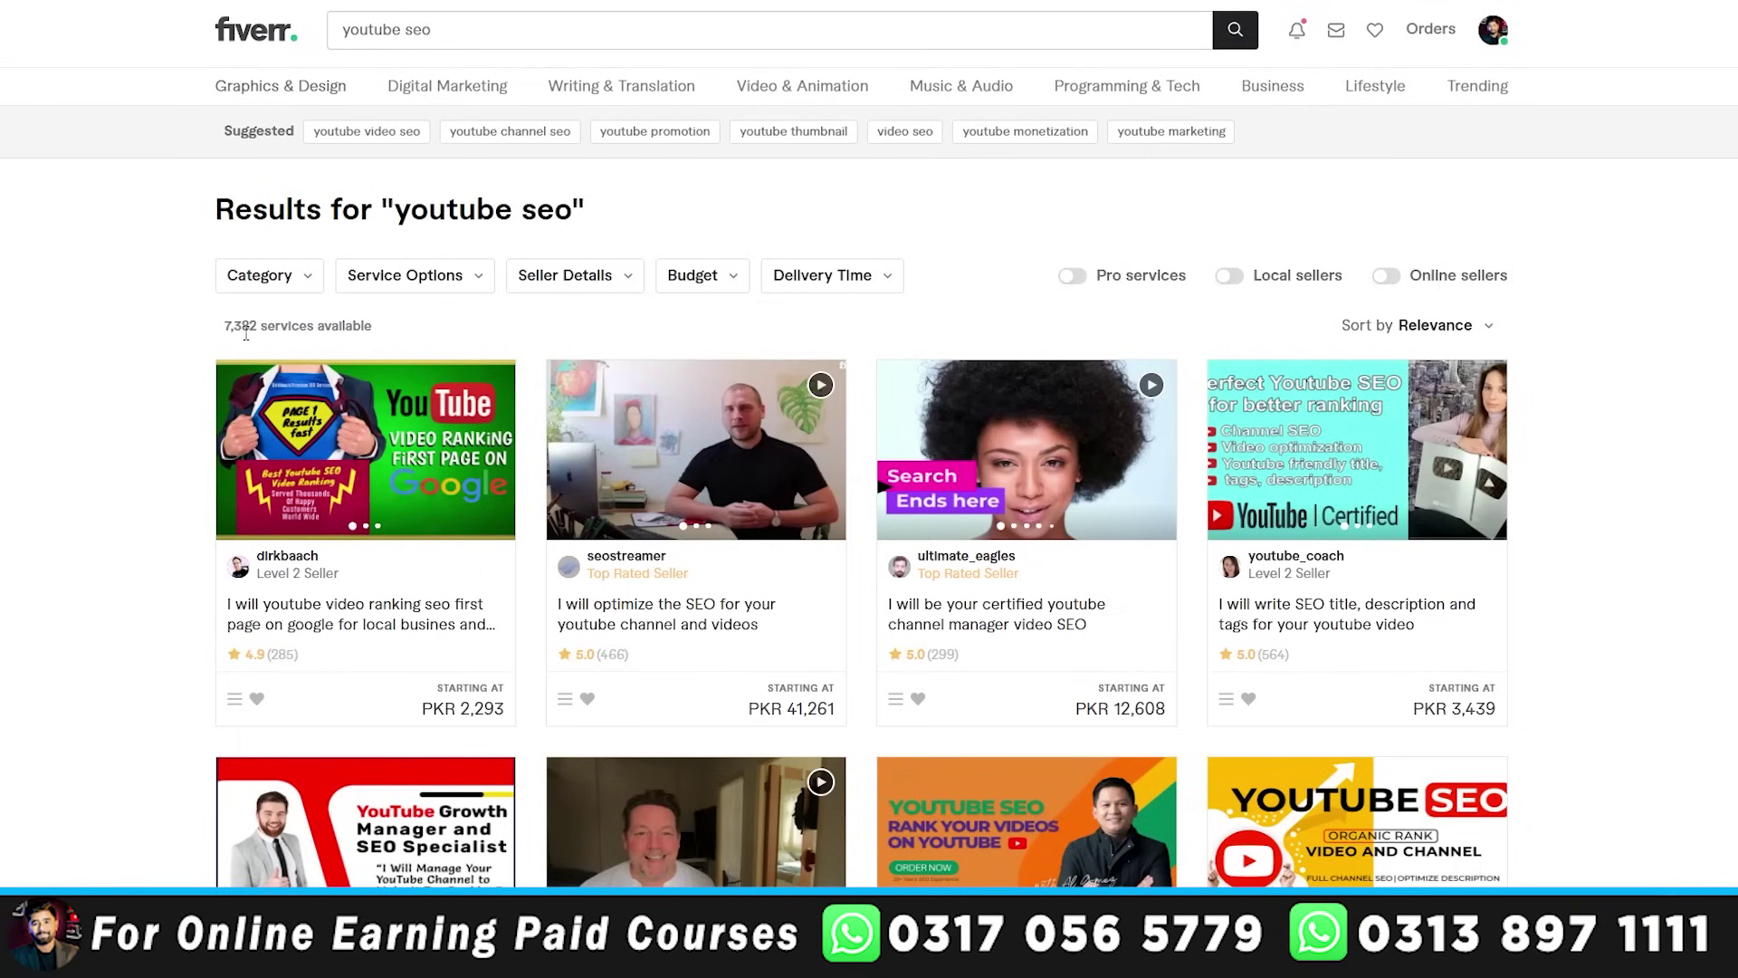
{"action": "left_click_drag", "start_coordinate": [229, 326], "coordinate": [367, 327]}
{"action": "left_click", "coordinate": [366, 327]}
- Search for "youtube video seo" and check the number of services available
{"action": "left_click", "coordinate": [379, 40]}
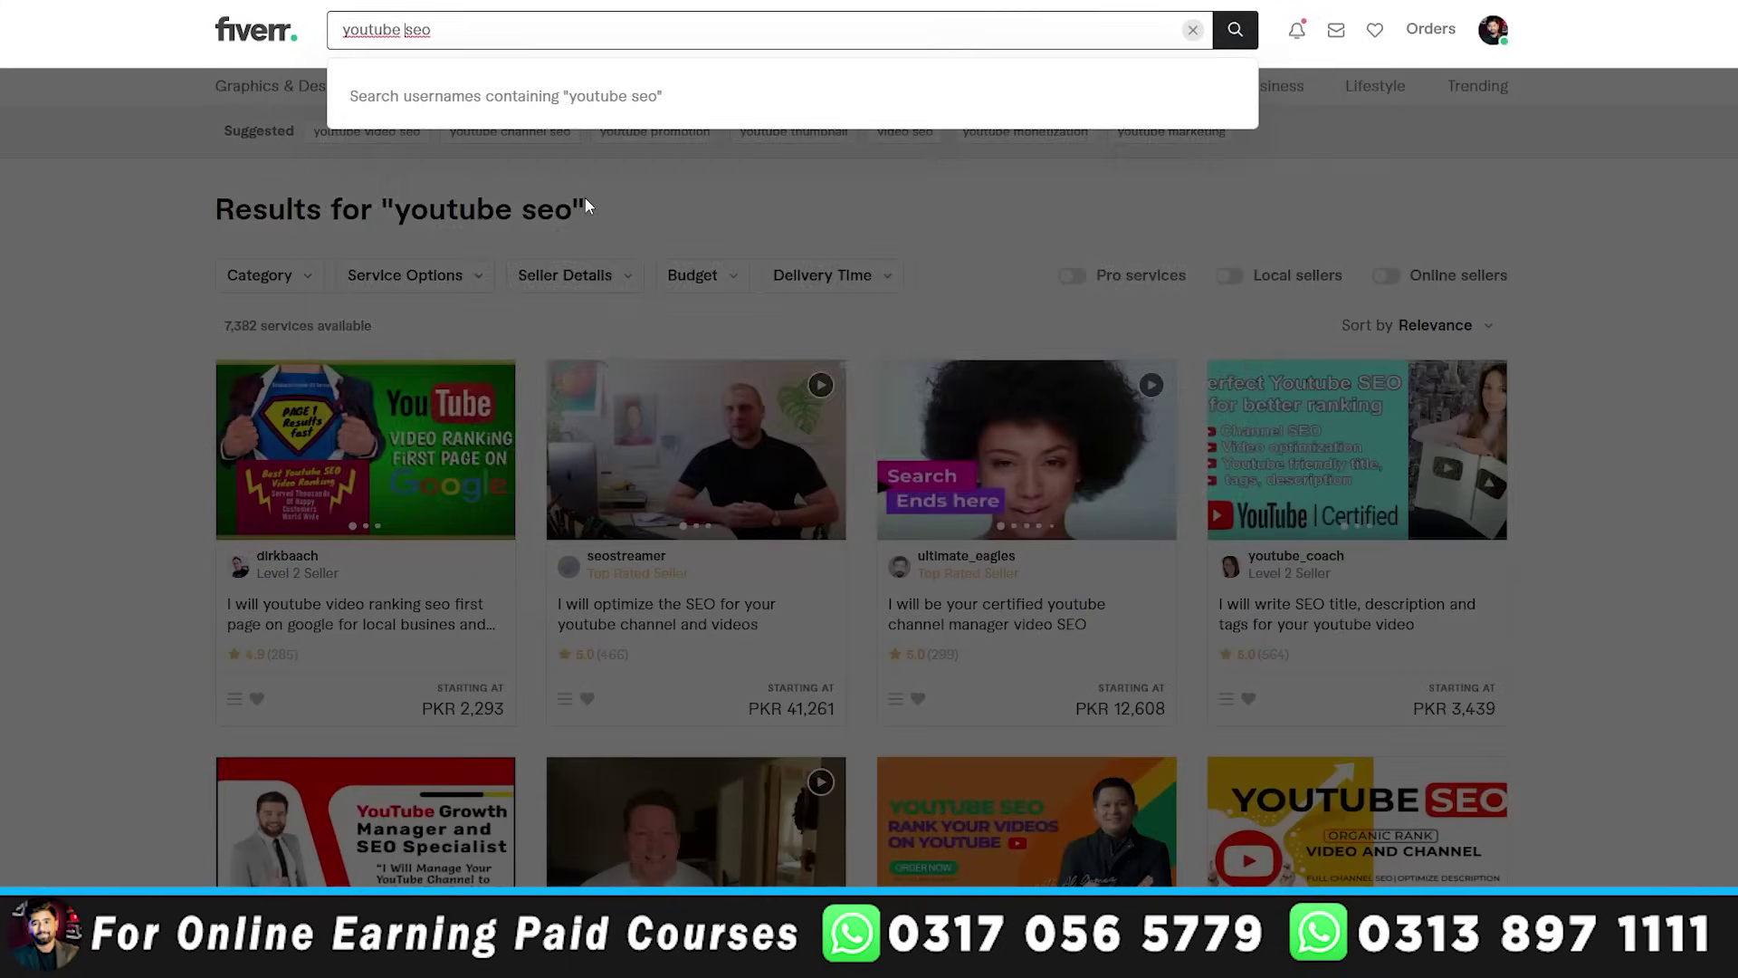
{"action": "type", "text": "video"}
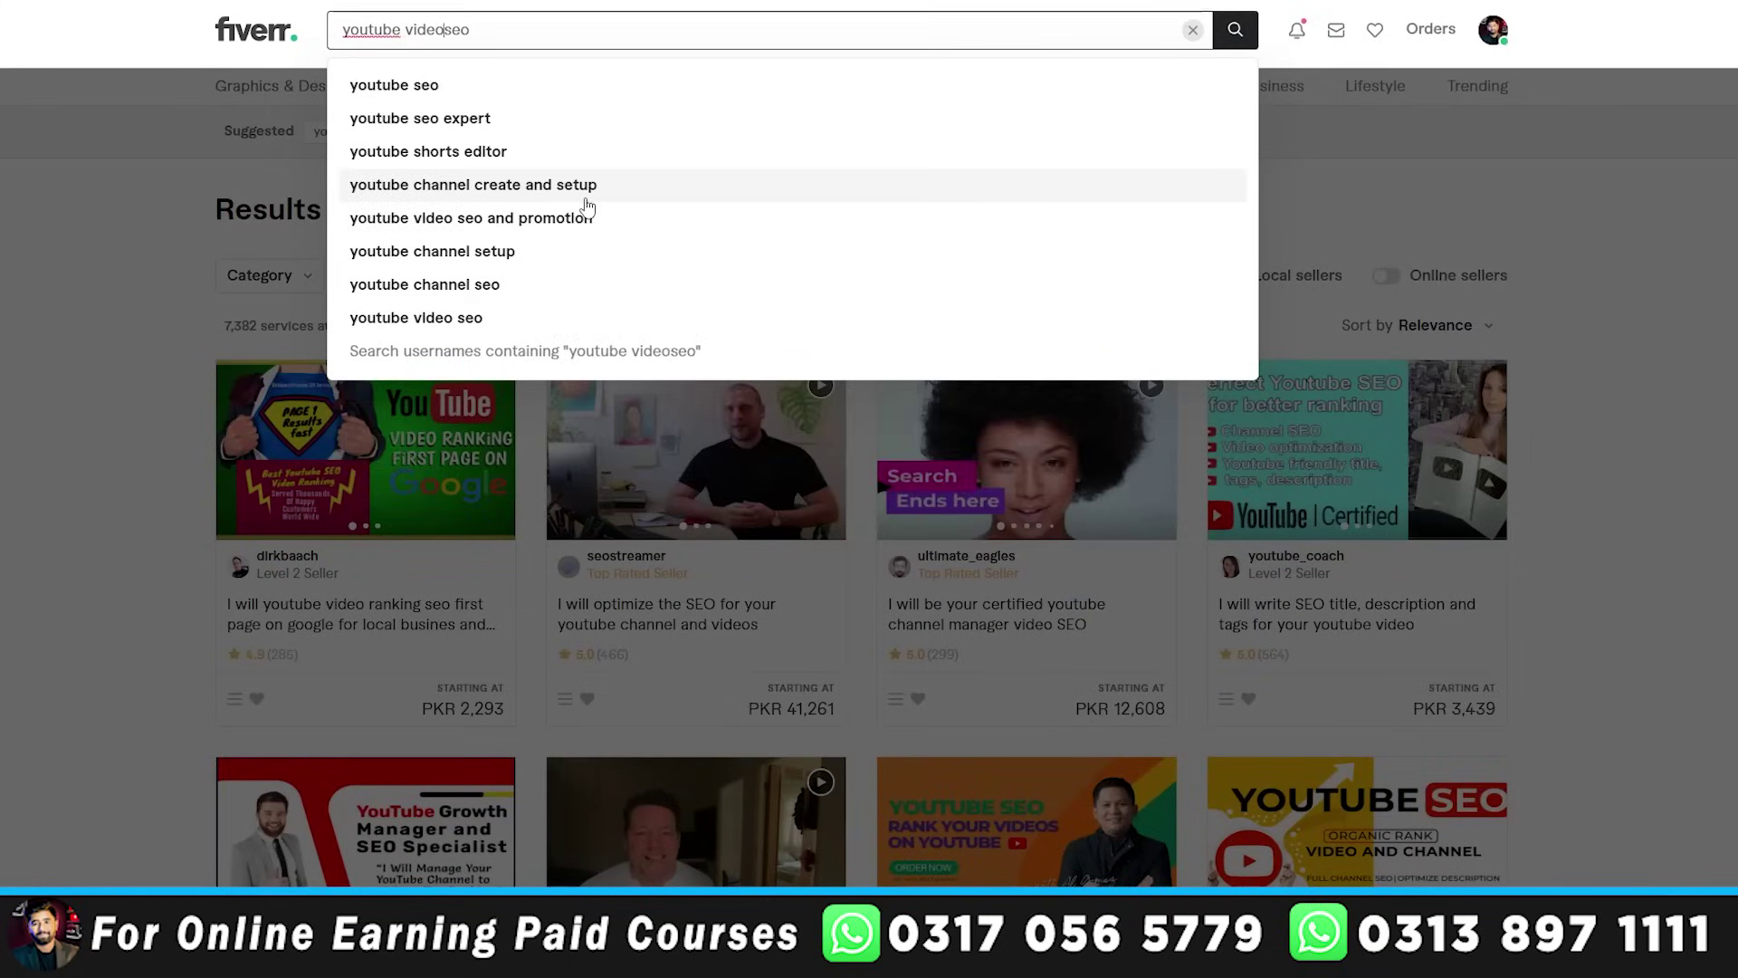
{"action": "key", "text": "Return"}
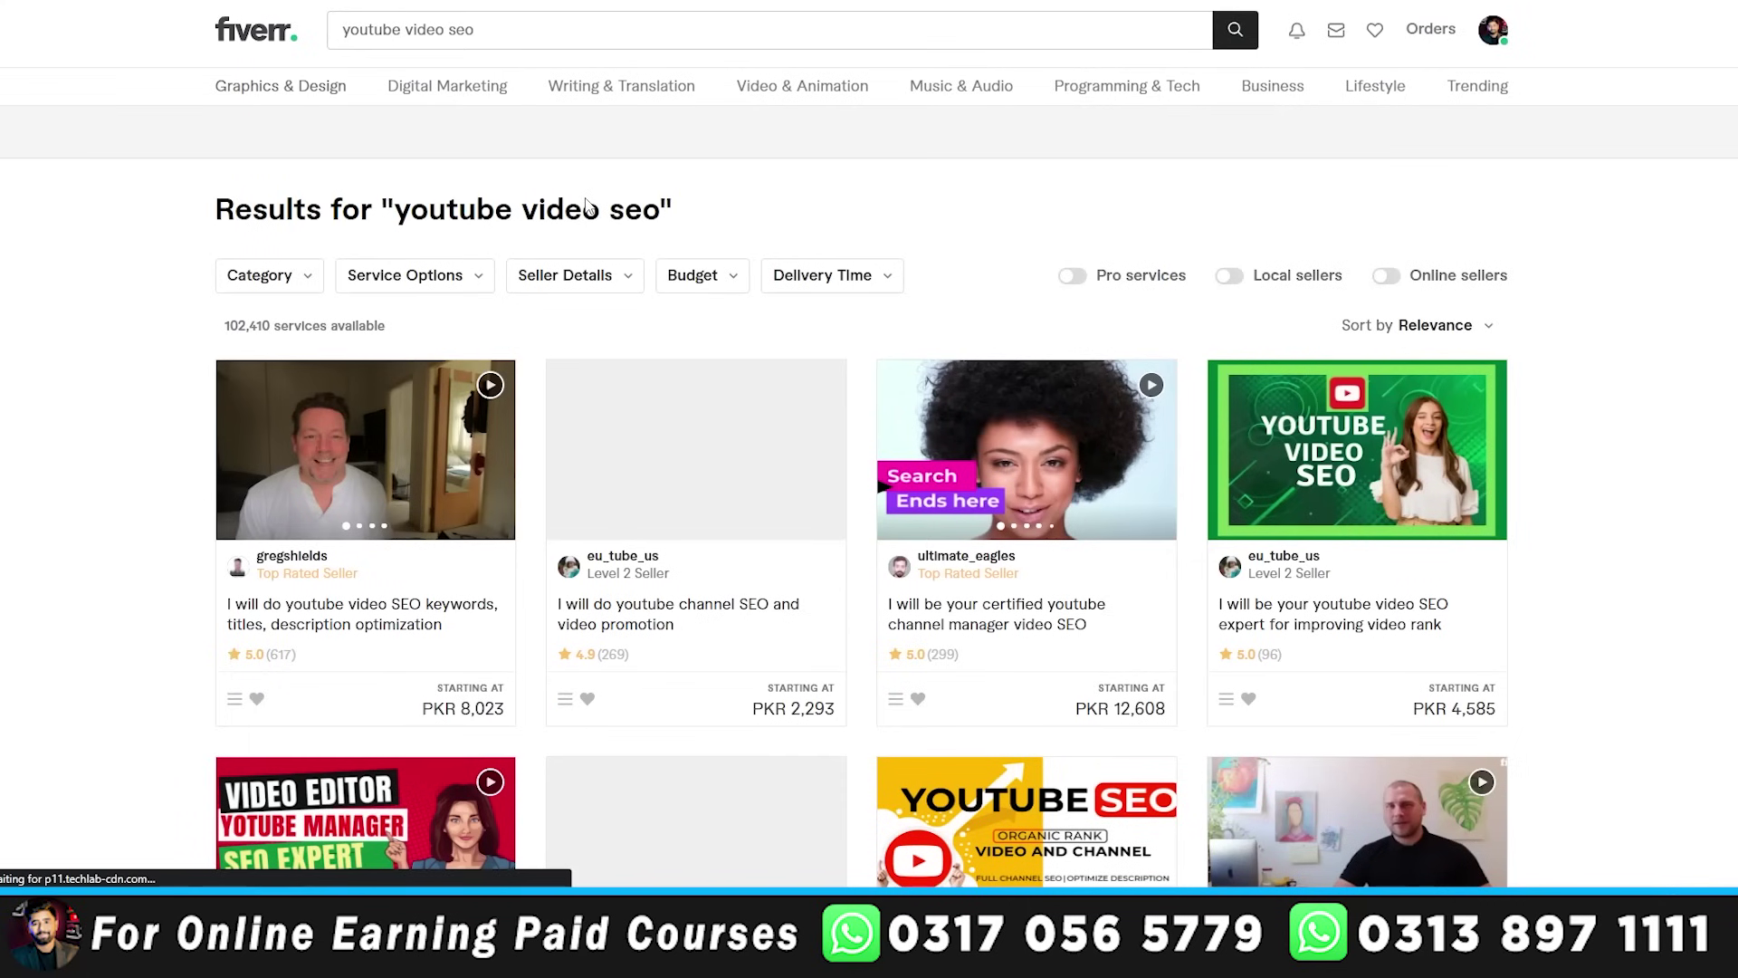
{"action": "left_click_drag", "start_coordinate": [224, 326], "coordinate": [281, 327]}
{"action": "left_click", "coordinate": [265, 327]}
- Search for "keywords youtube" and check the number of services available
{"action": "left_click", "coordinate": [499, 32]}
{"action": "left_click_drag", "start_coordinate": [480, 30], "coordinate": [324, 43]}
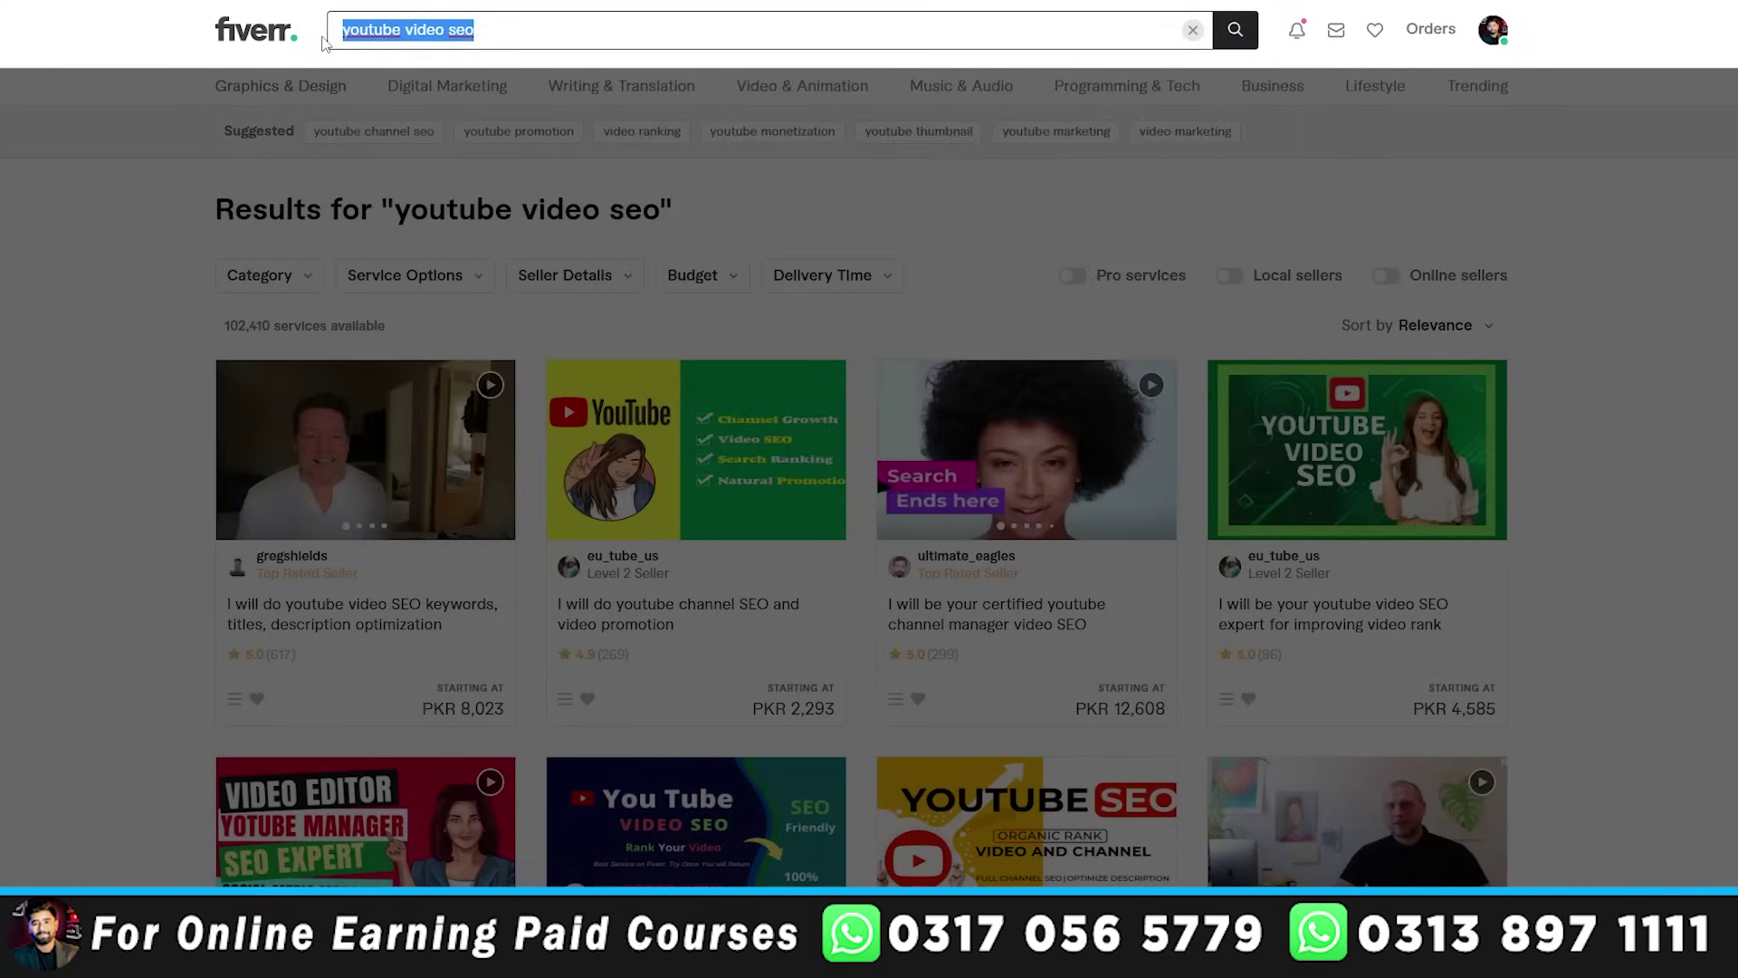
{"action": "type", "text": "keywords "}
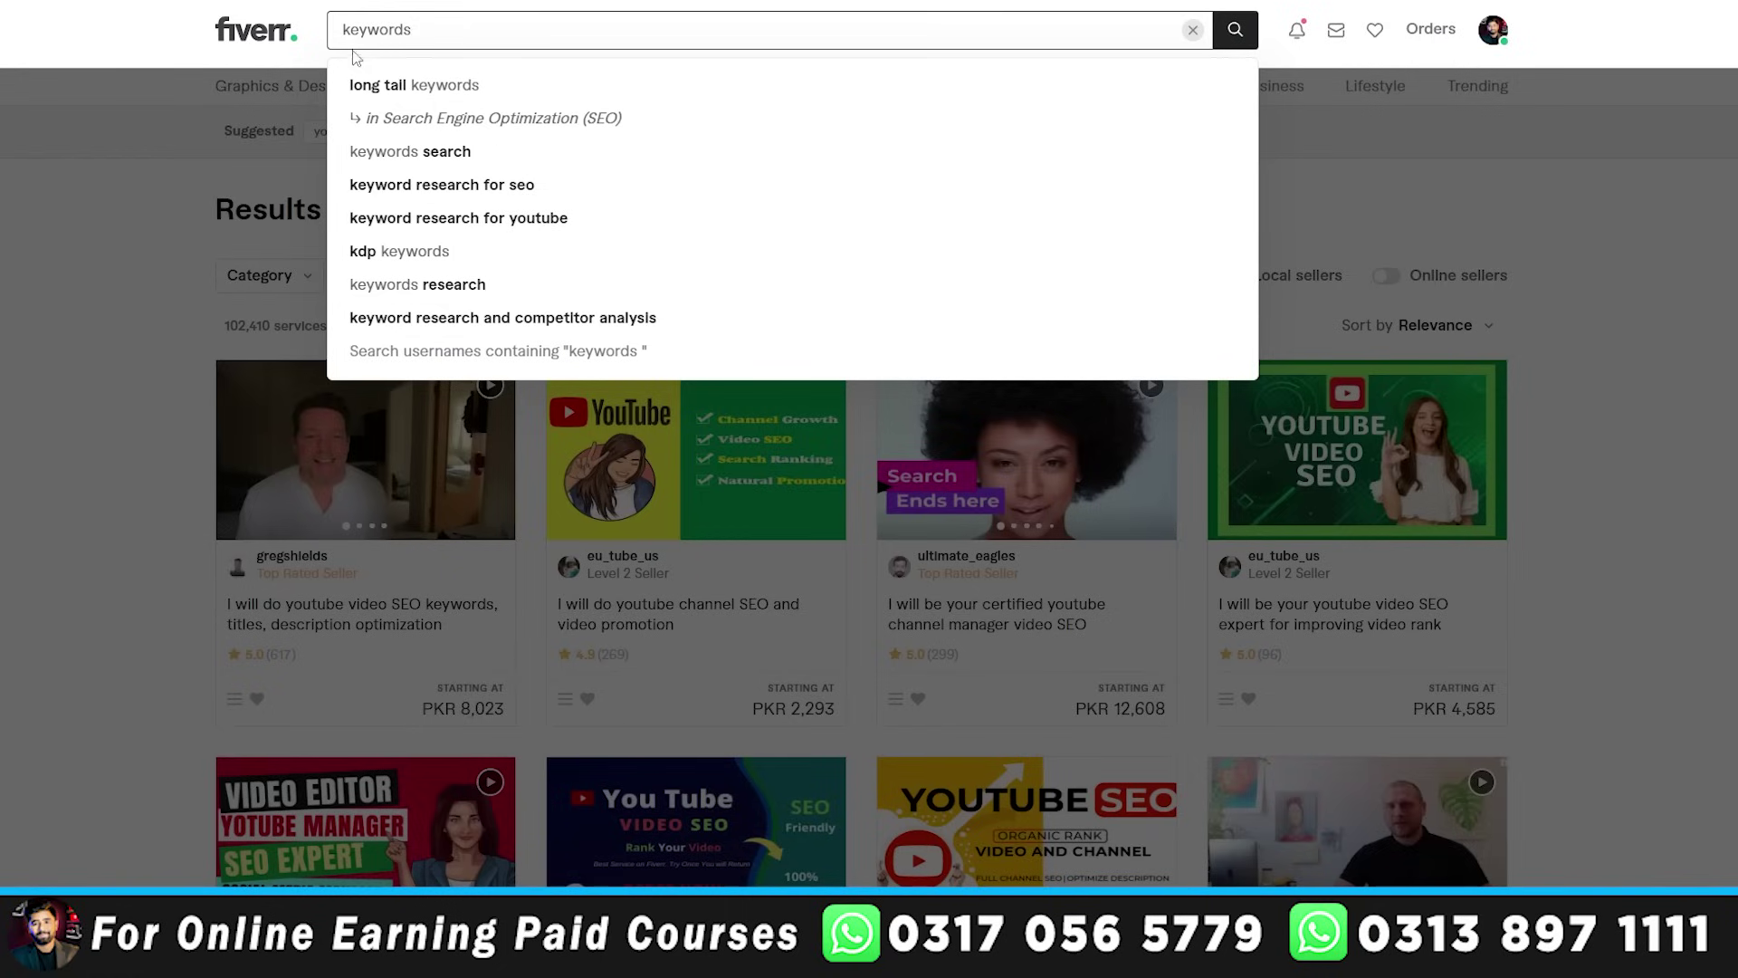
{"action": "type", "text": "youtube"}
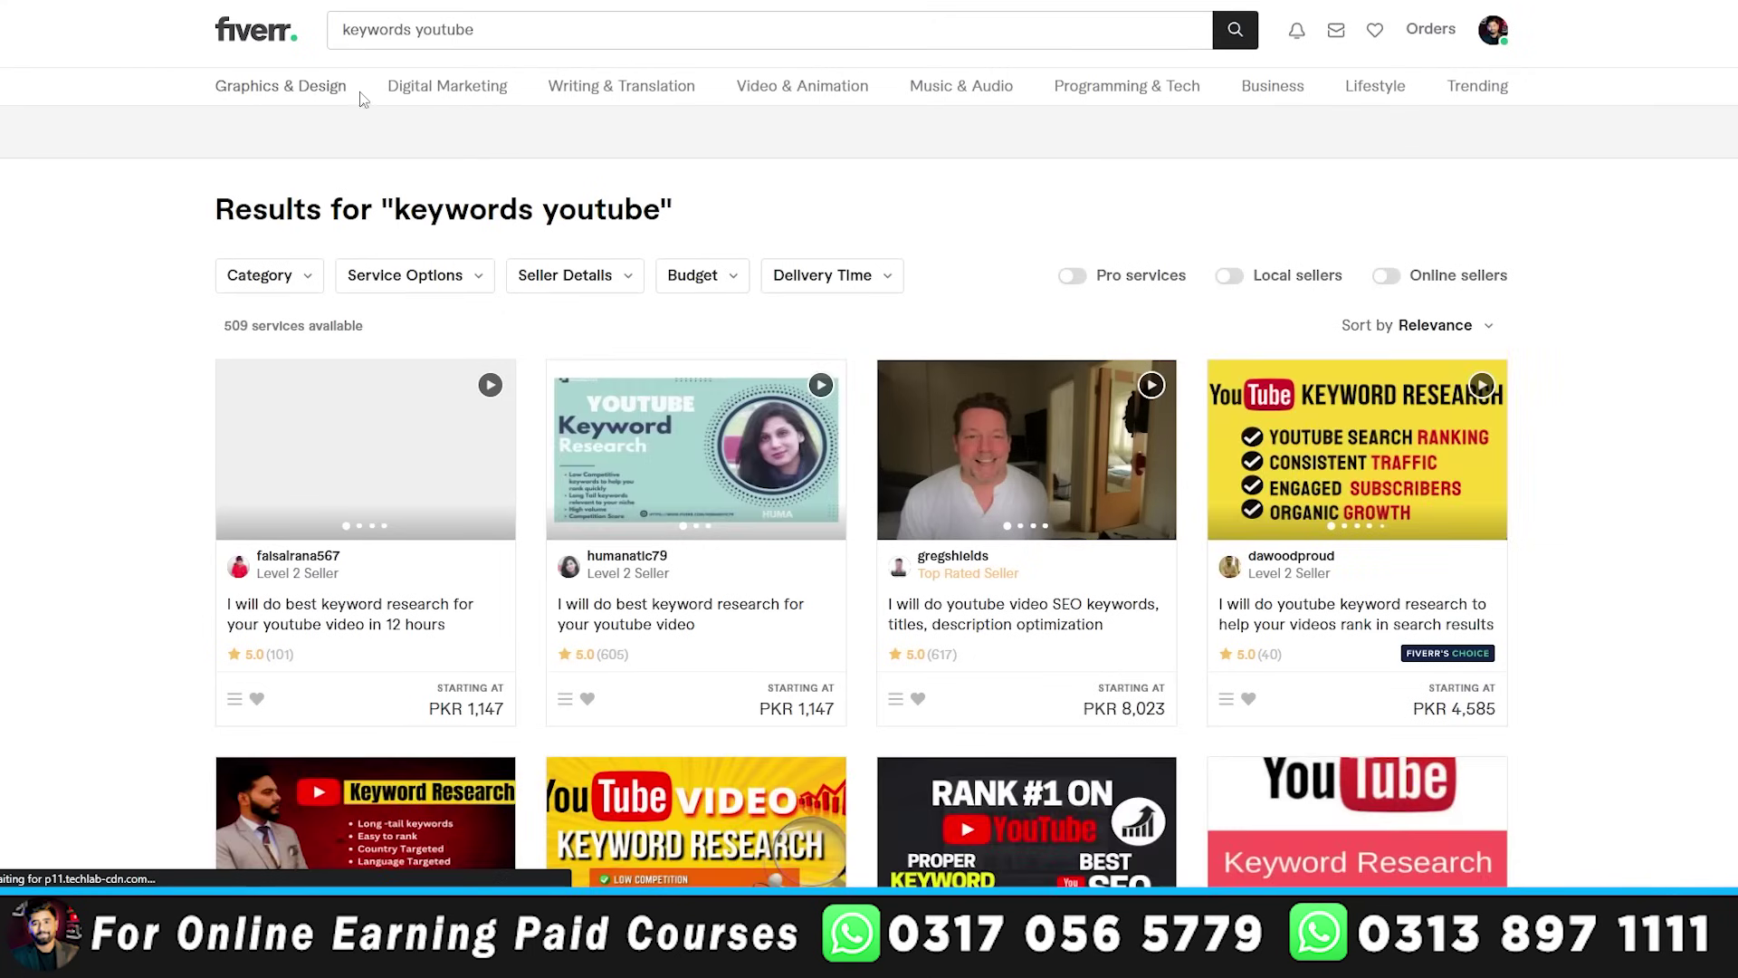
{"action": "left_click_drag", "start_coordinate": [230, 328], "coordinate": [303, 328]}
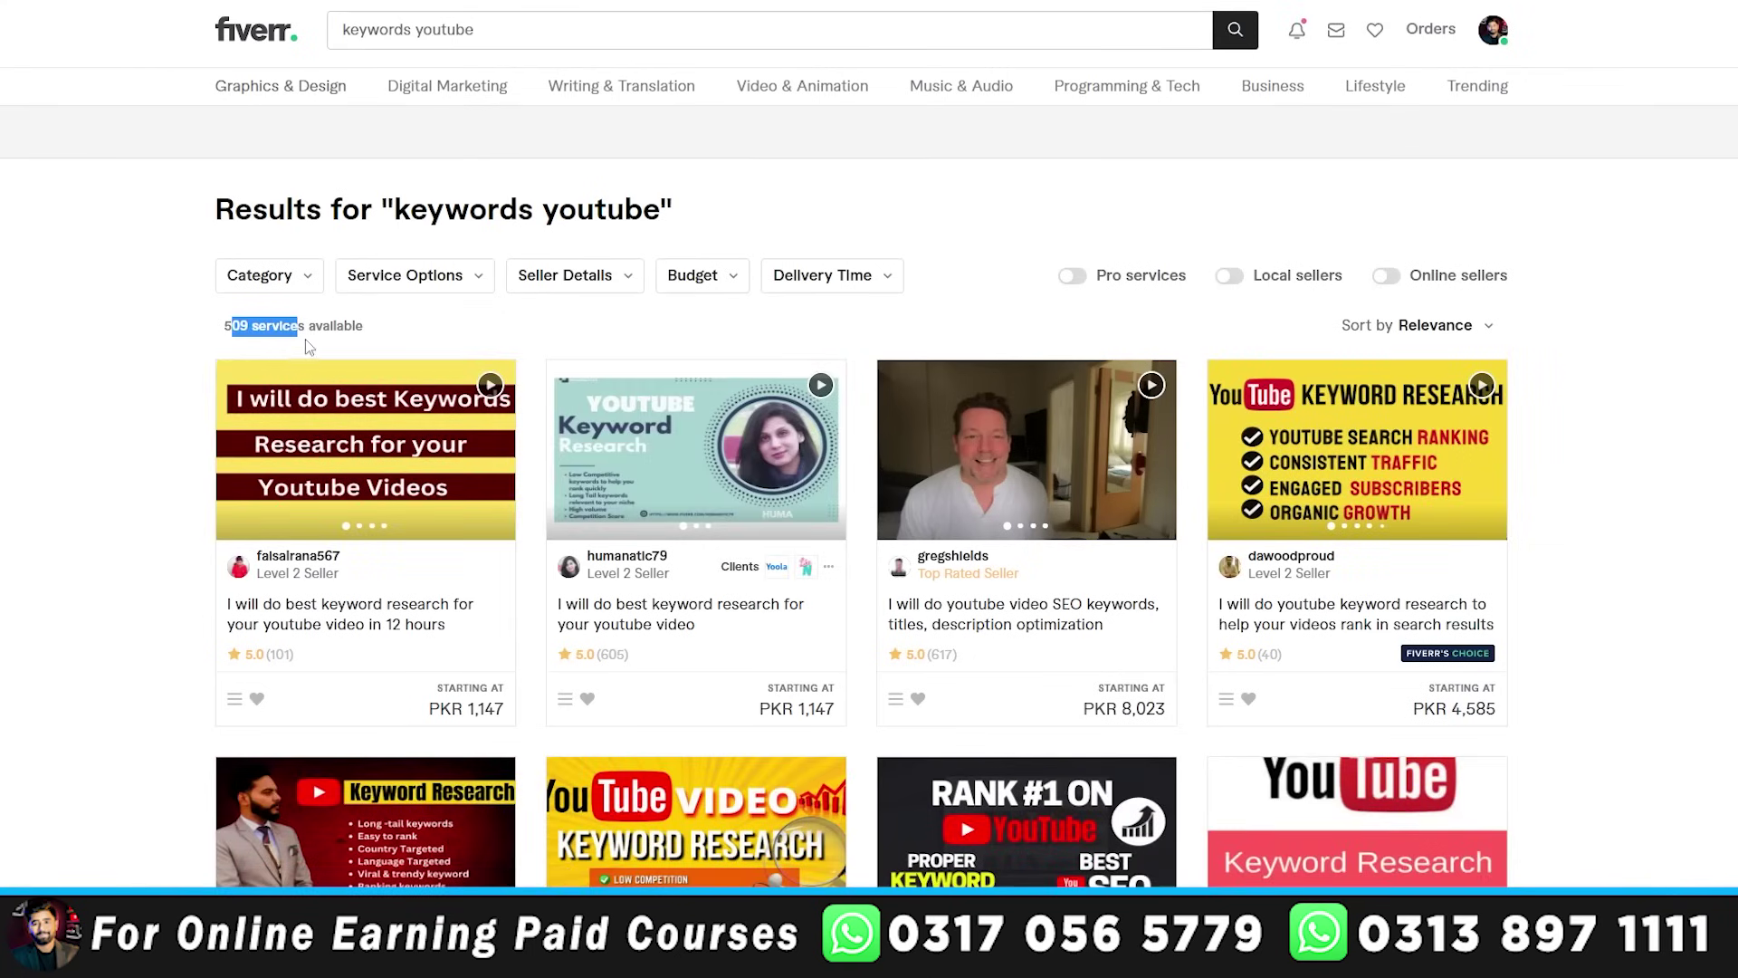
- Compare the packages of the "I will do best keyword research for your youtube video in 12 hours" gig and return to the search results' service count
{"action": "left_click", "coordinate": [390, 616]}
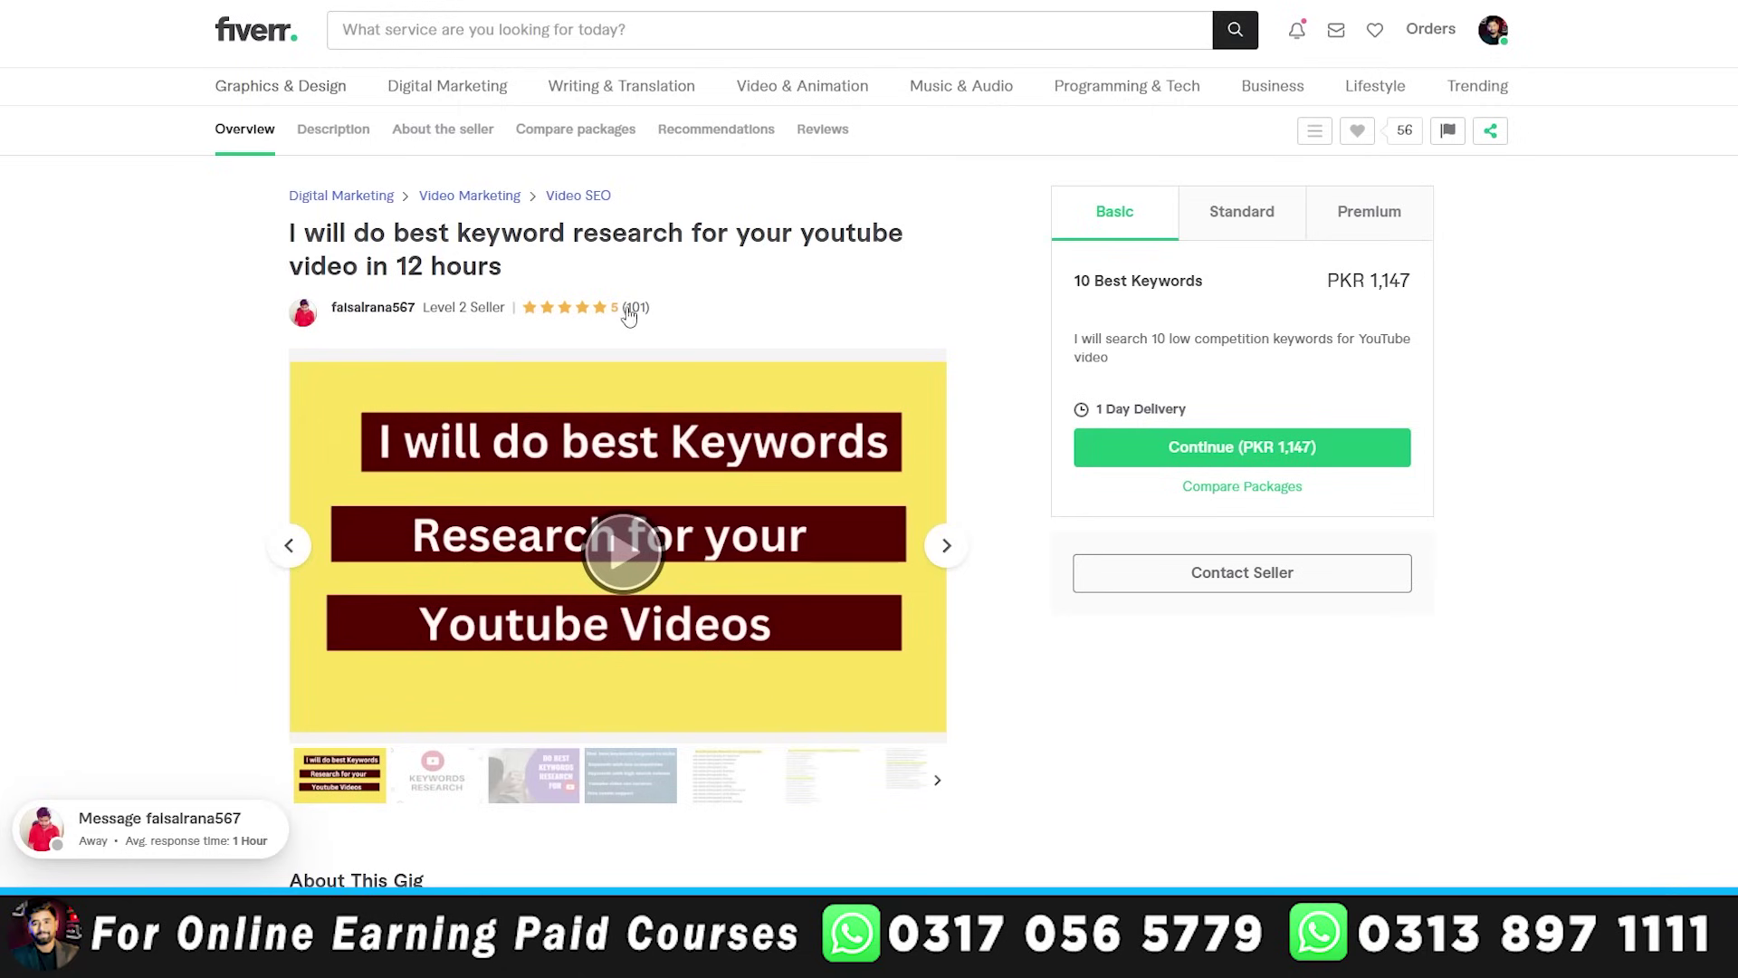
{"action": "left_click", "coordinate": [1216, 206]}
{"action": "left_click", "coordinate": [1356, 217]}
{"action": "left_click", "coordinate": [1129, 226]}
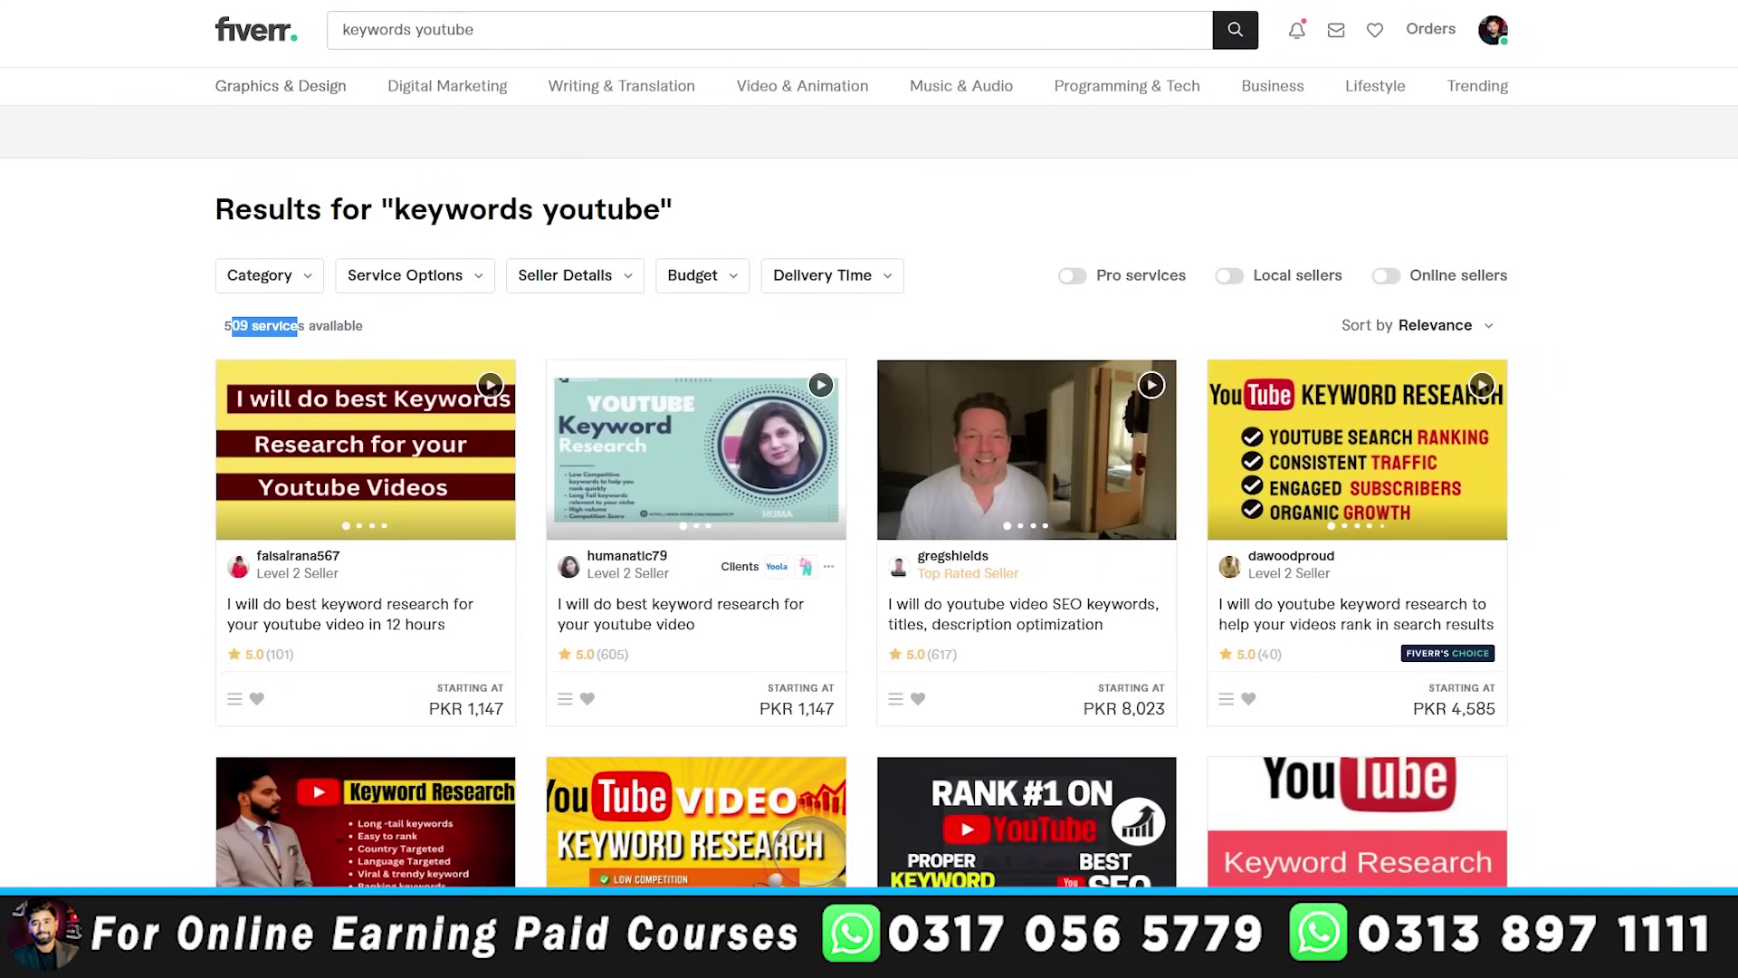
{"action": "double_click", "coordinate": [233, 327]}
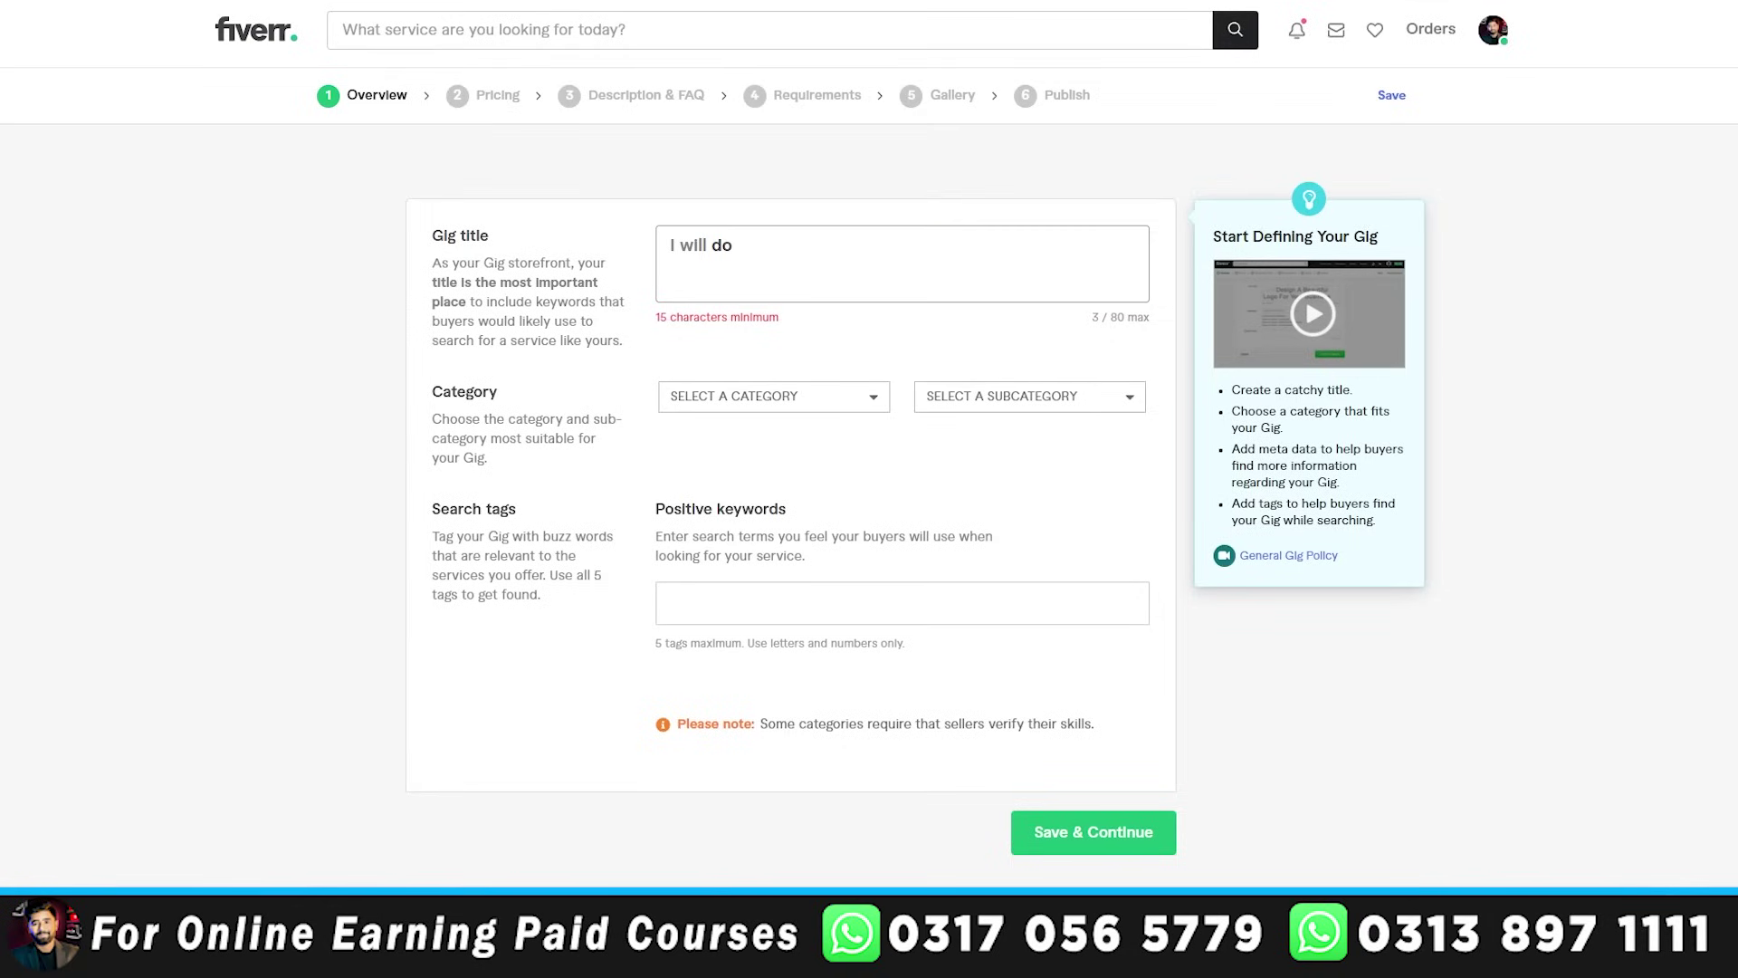
- Complete the new gig's title as "I will do Keyword Research, SEO (Title, Tags & Description) for Your YouTube Videos"
{"action": "left_click", "coordinate": [830, 267]}
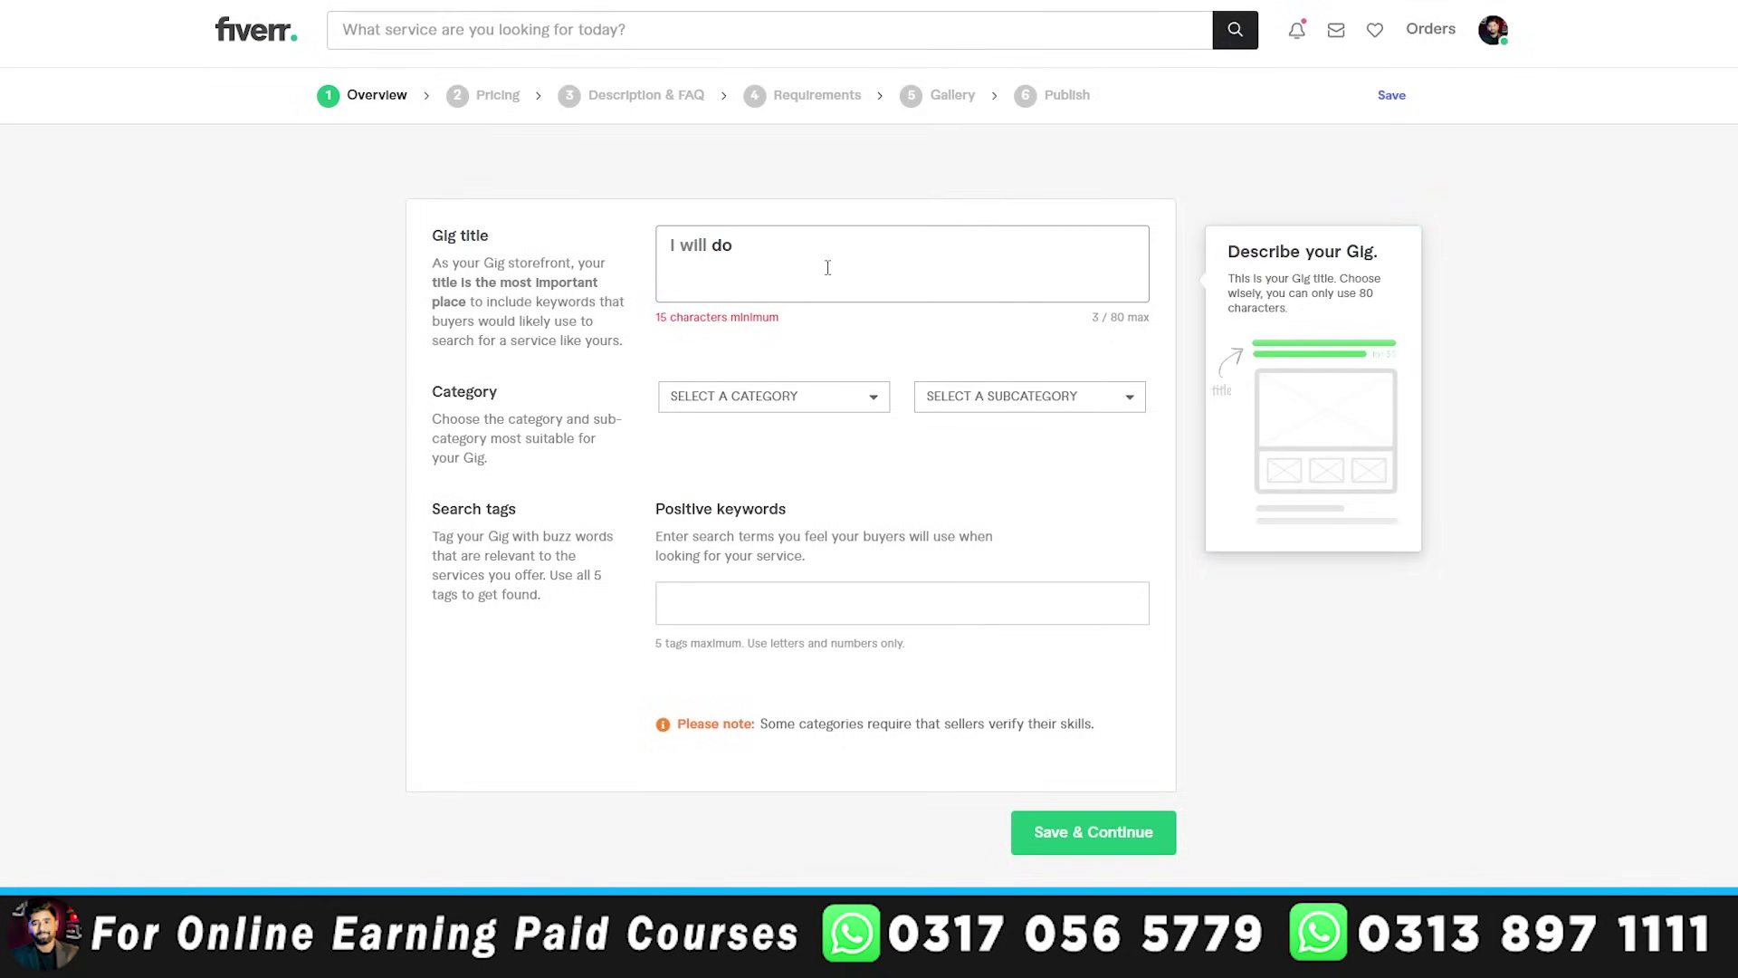
{"action": "type", "text": "o Kwe"}
{"action": "type", "text": "eyword Research, SEO (Title, Tags & Description) for Your YouTube Videos"}
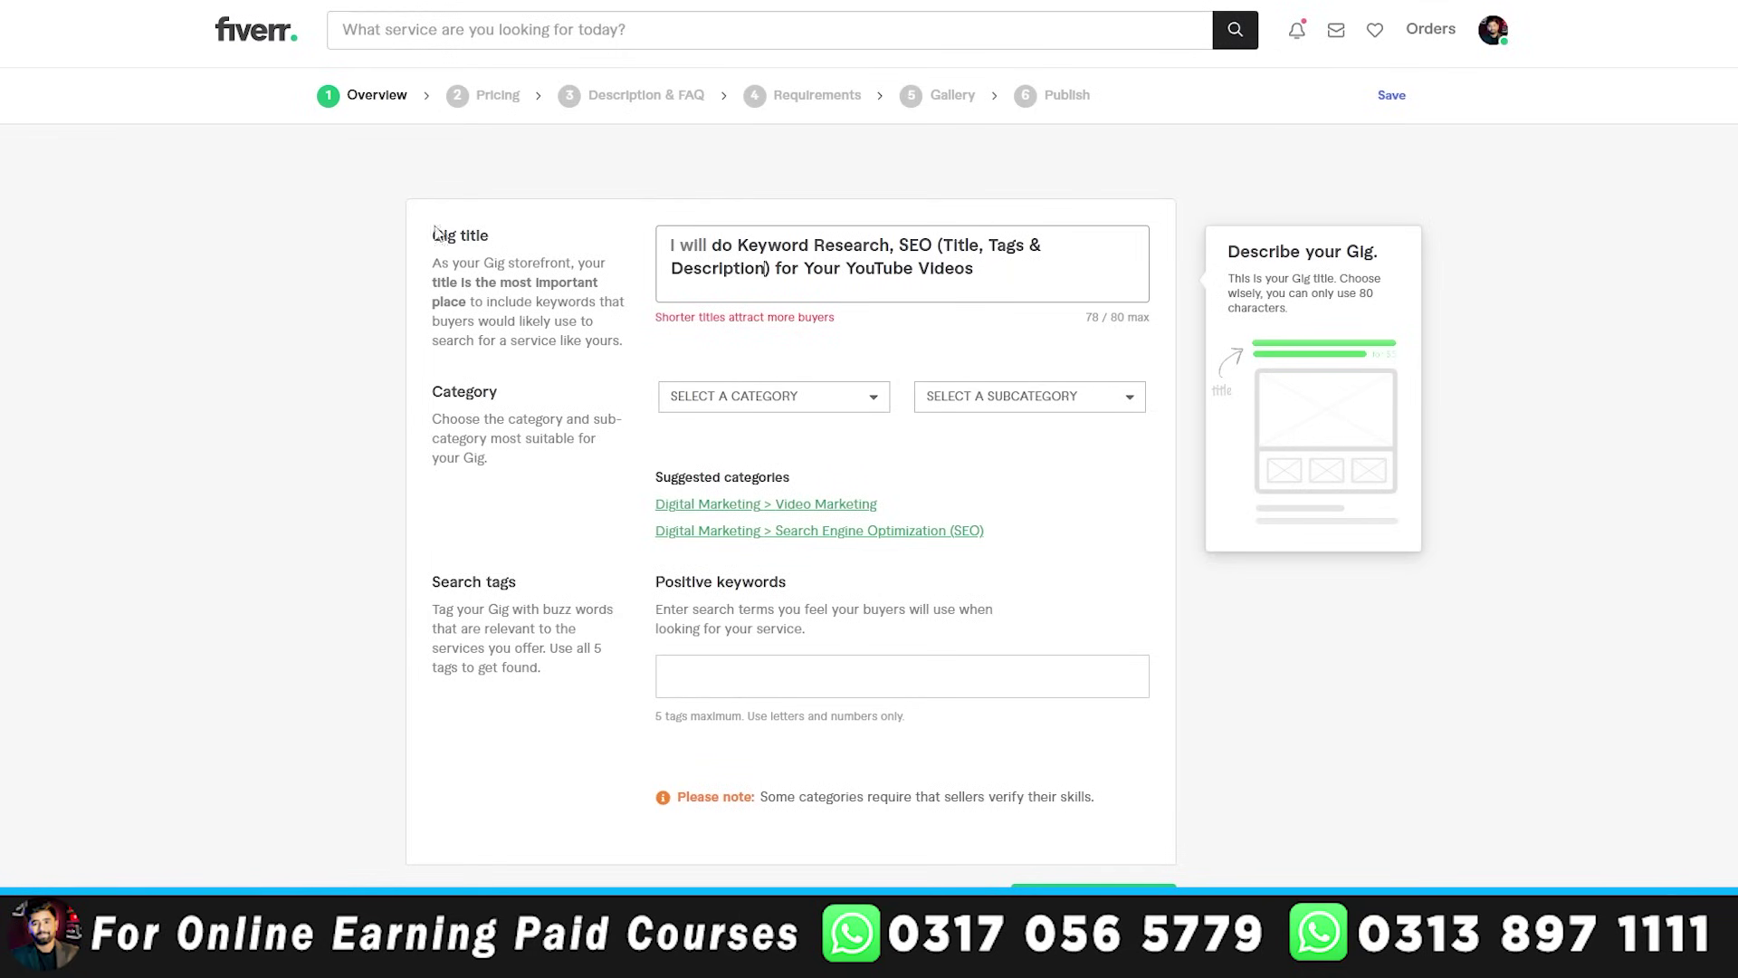
- Shorten the gig title by removing "(Title, Tags & Description)"
{"action": "left_click_drag", "start_coordinate": [841, 324], "coordinate": [660, 331]}
{"action": "left_click", "coordinate": [779, 338]}
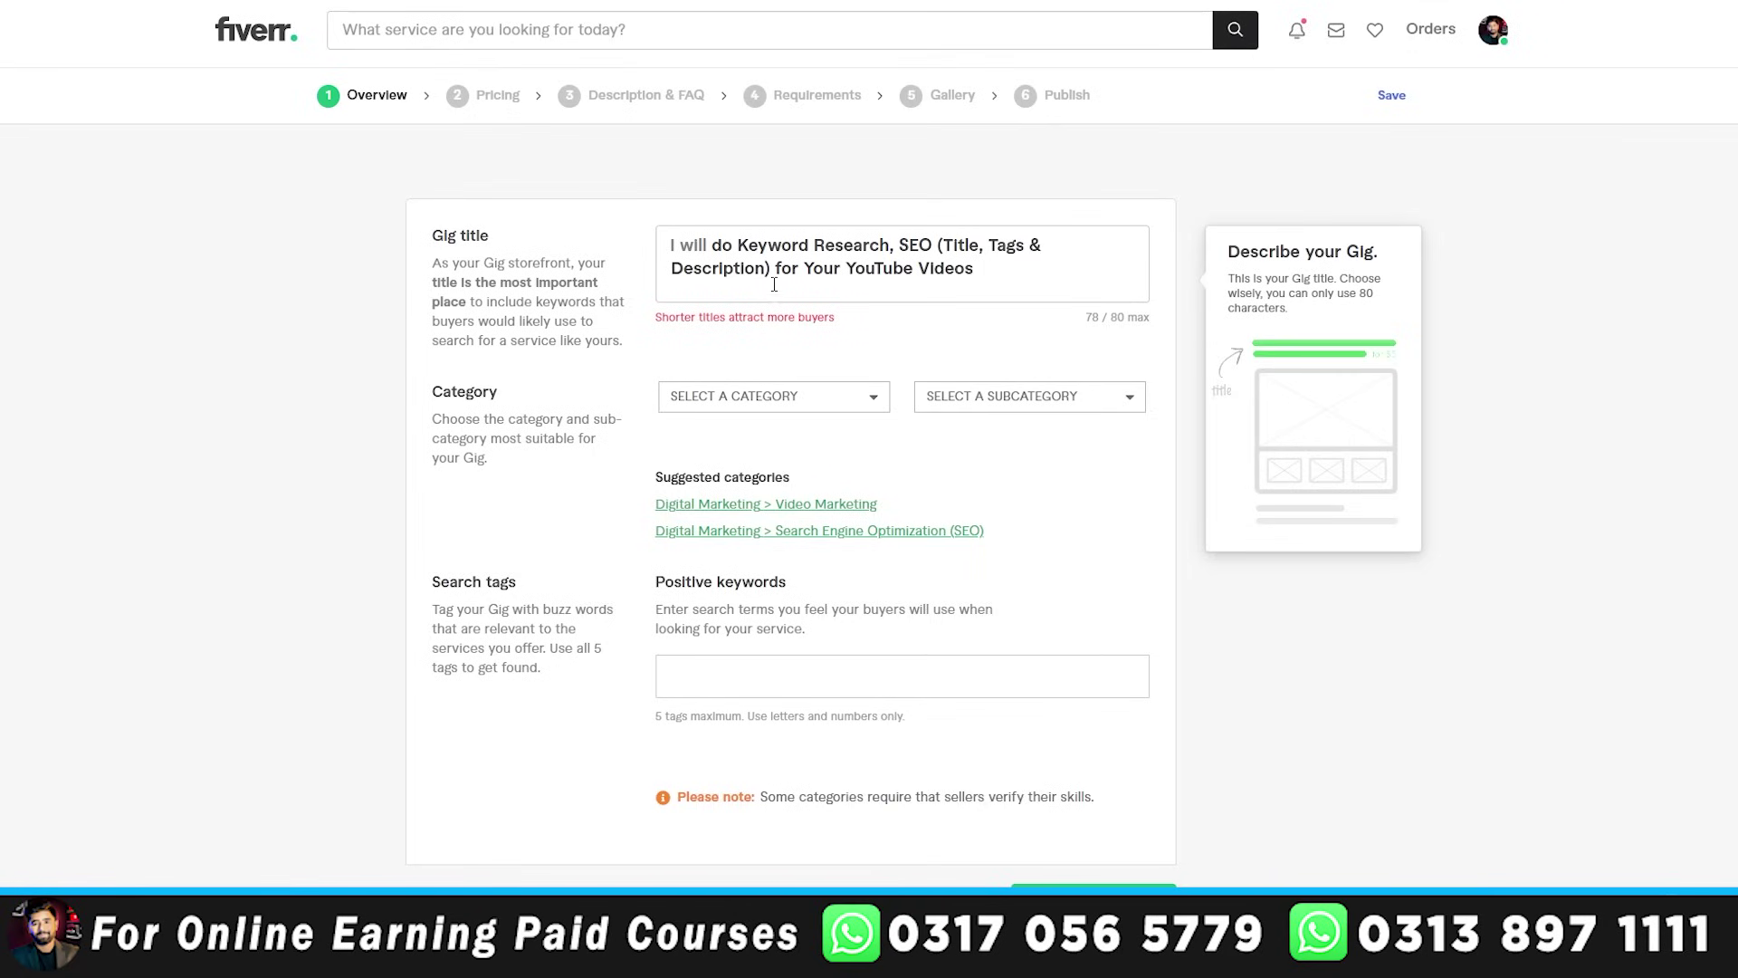
{"action": "left_click_drag", "start_coordinate": [660, 319], "coordinate": [778, 318]}
{"action": "left_click", "coordinate": [734, 318]}
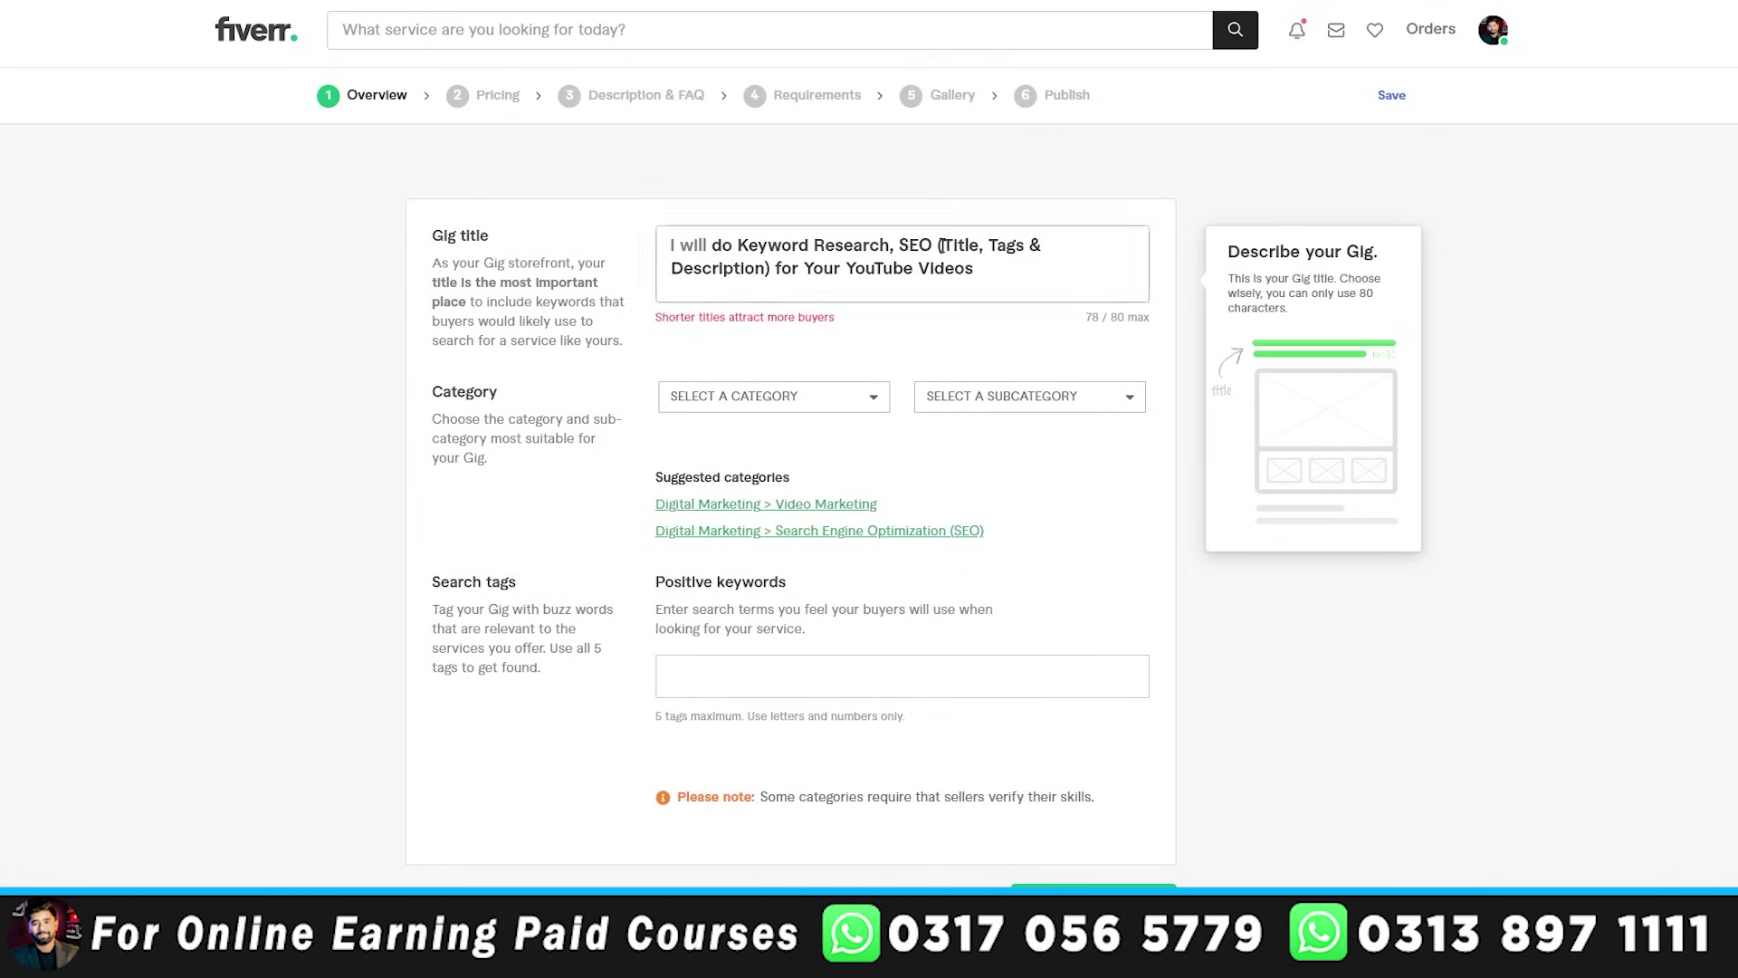
{"action": "left_click_drag", "start_coordinate": [939, 244], "coordinate": [772, 283]}
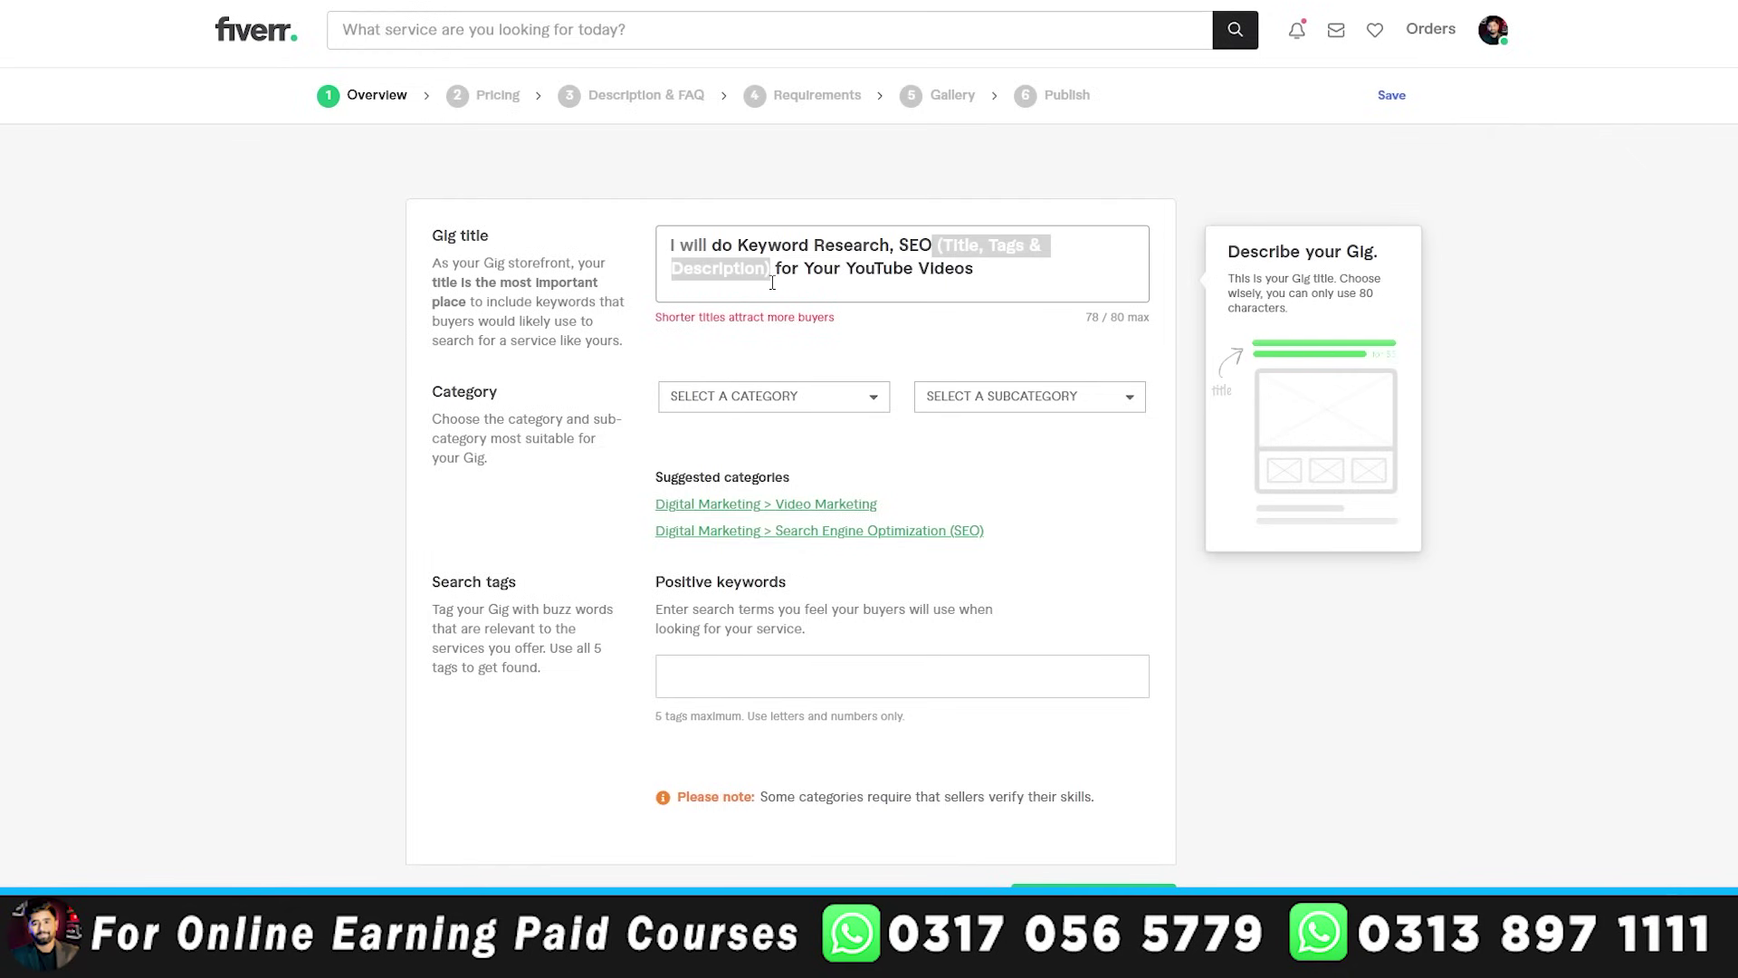
{"action": "key", "text": "BackSpace"}
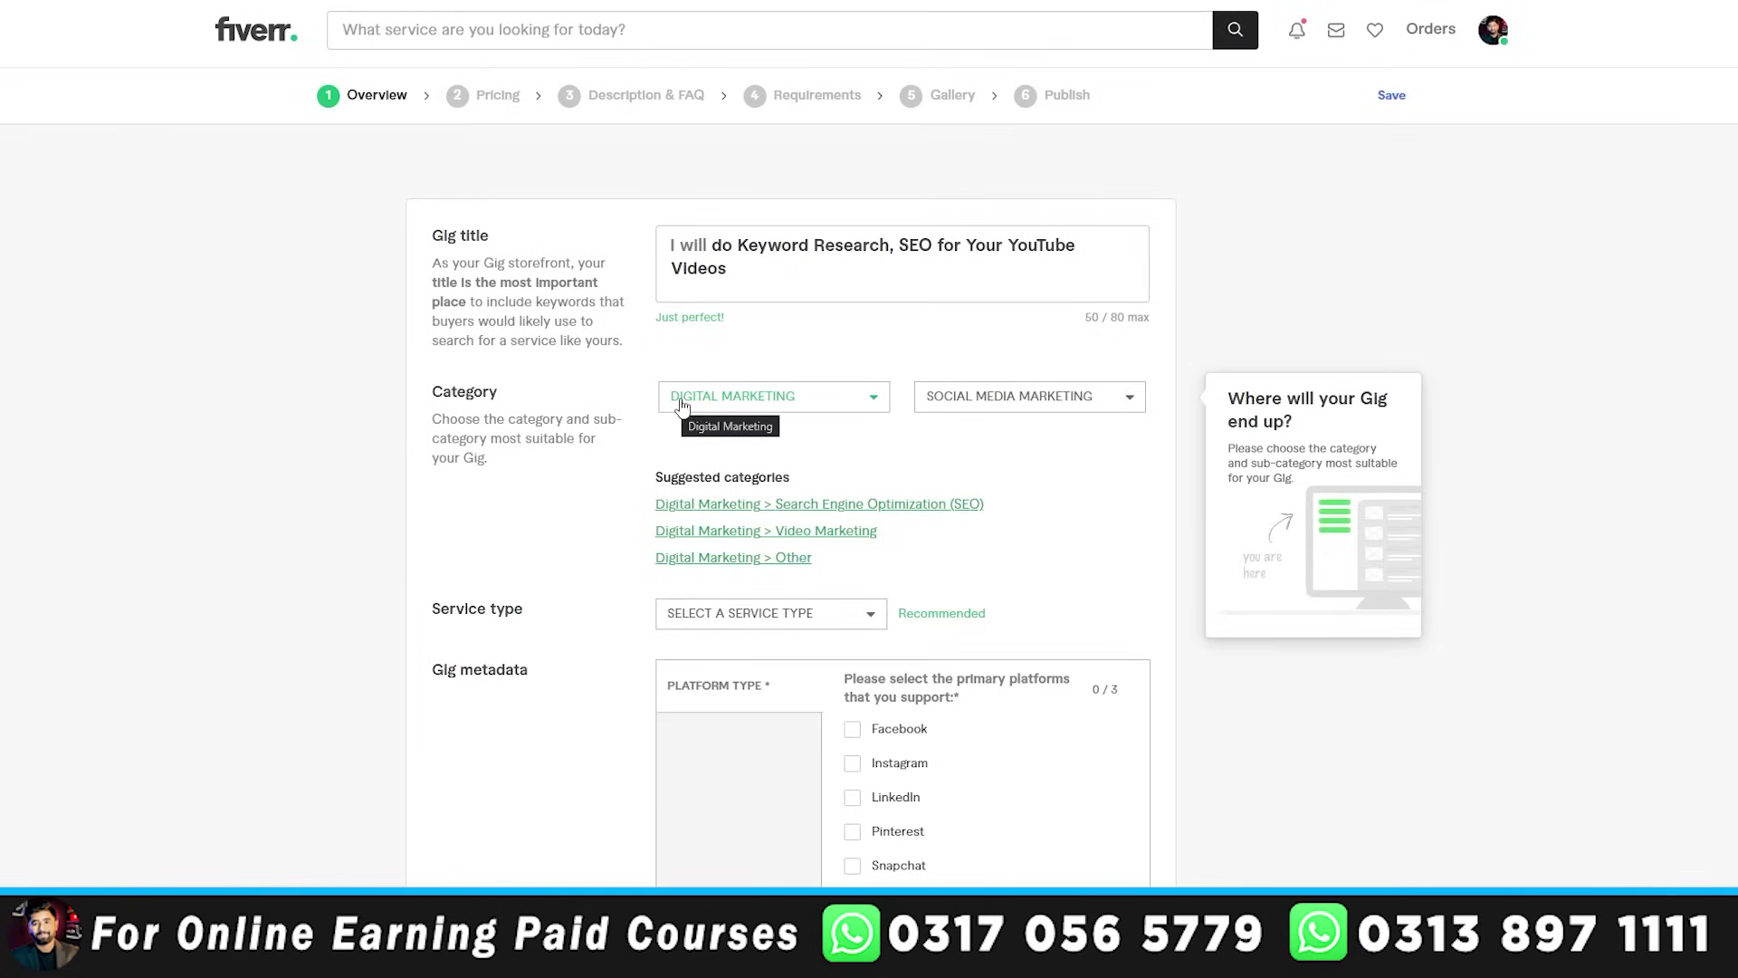
- Set the gig's category to Digital Marketing and its subcategory to Search Engine Optimization (SEO)
{"action": "left_click", "coordinate": [683, 405]}
{"action": "left_click", "coordinate": [771, 331]}
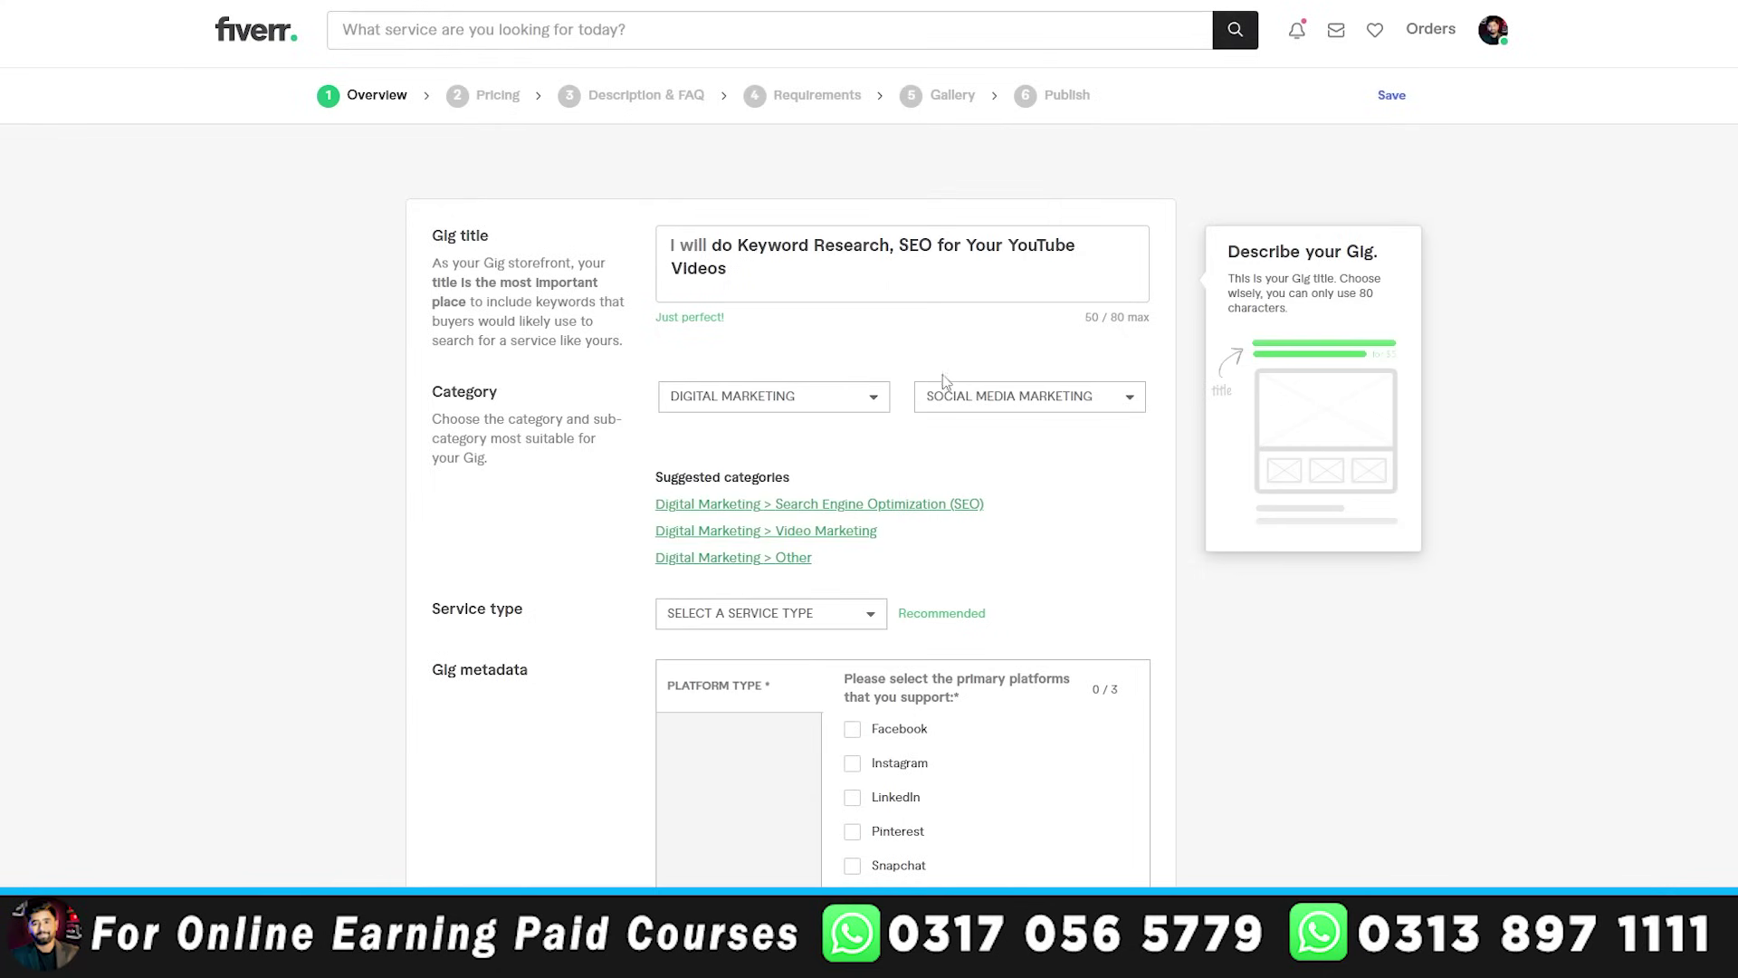
{"action": "left_click_drag", "start_coordinate": [659, 479], "coordinate": [789, 478]}
{"action": "left_click", "coordinate": [806, 477]}
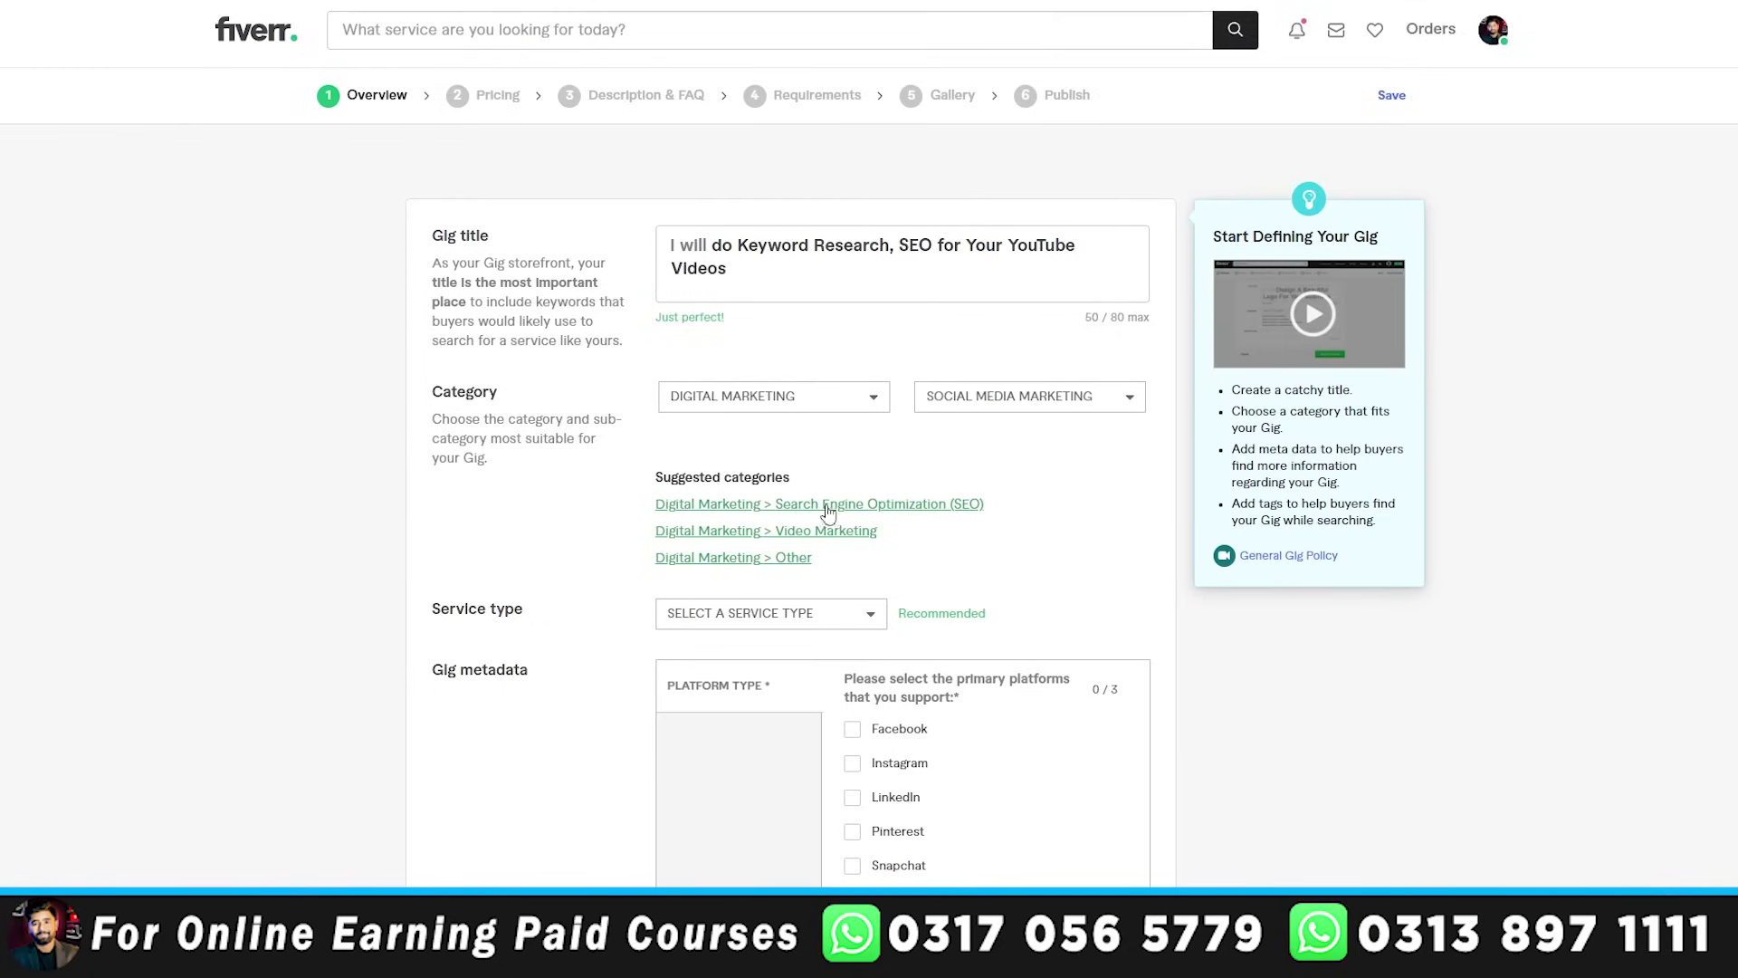
{"action": "left_click", "coordinate": [1047, 403]}
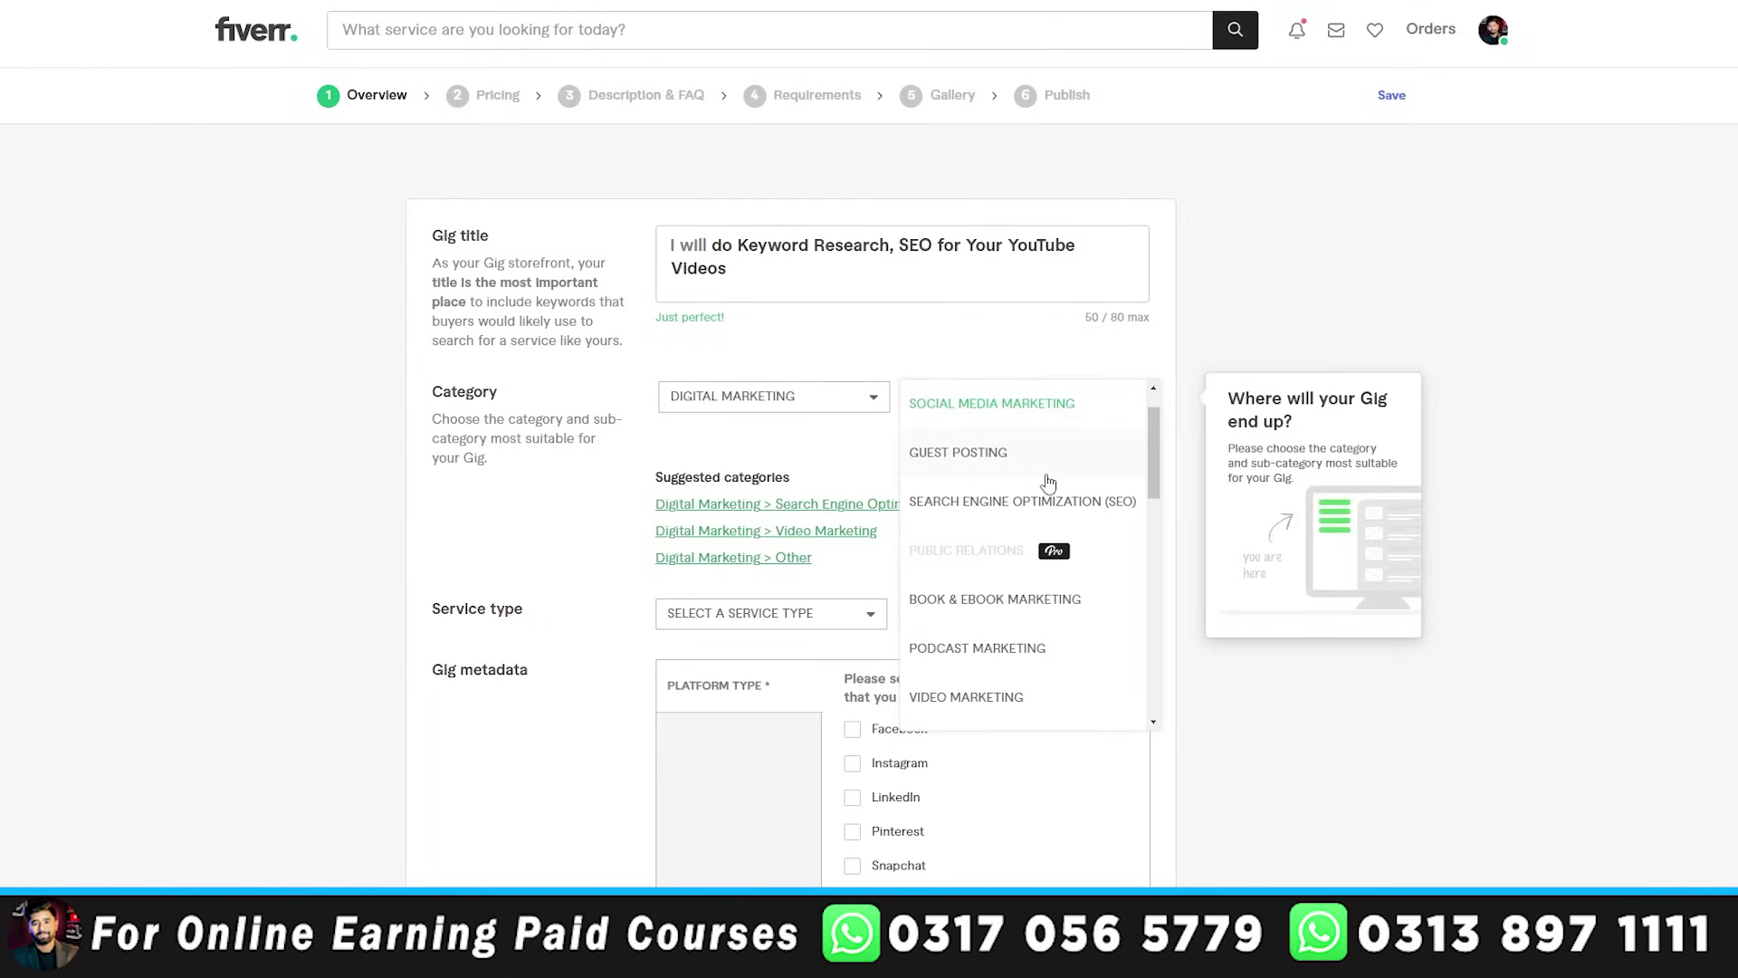
{"action": "left_click", "coordinate": [1003, 507]}
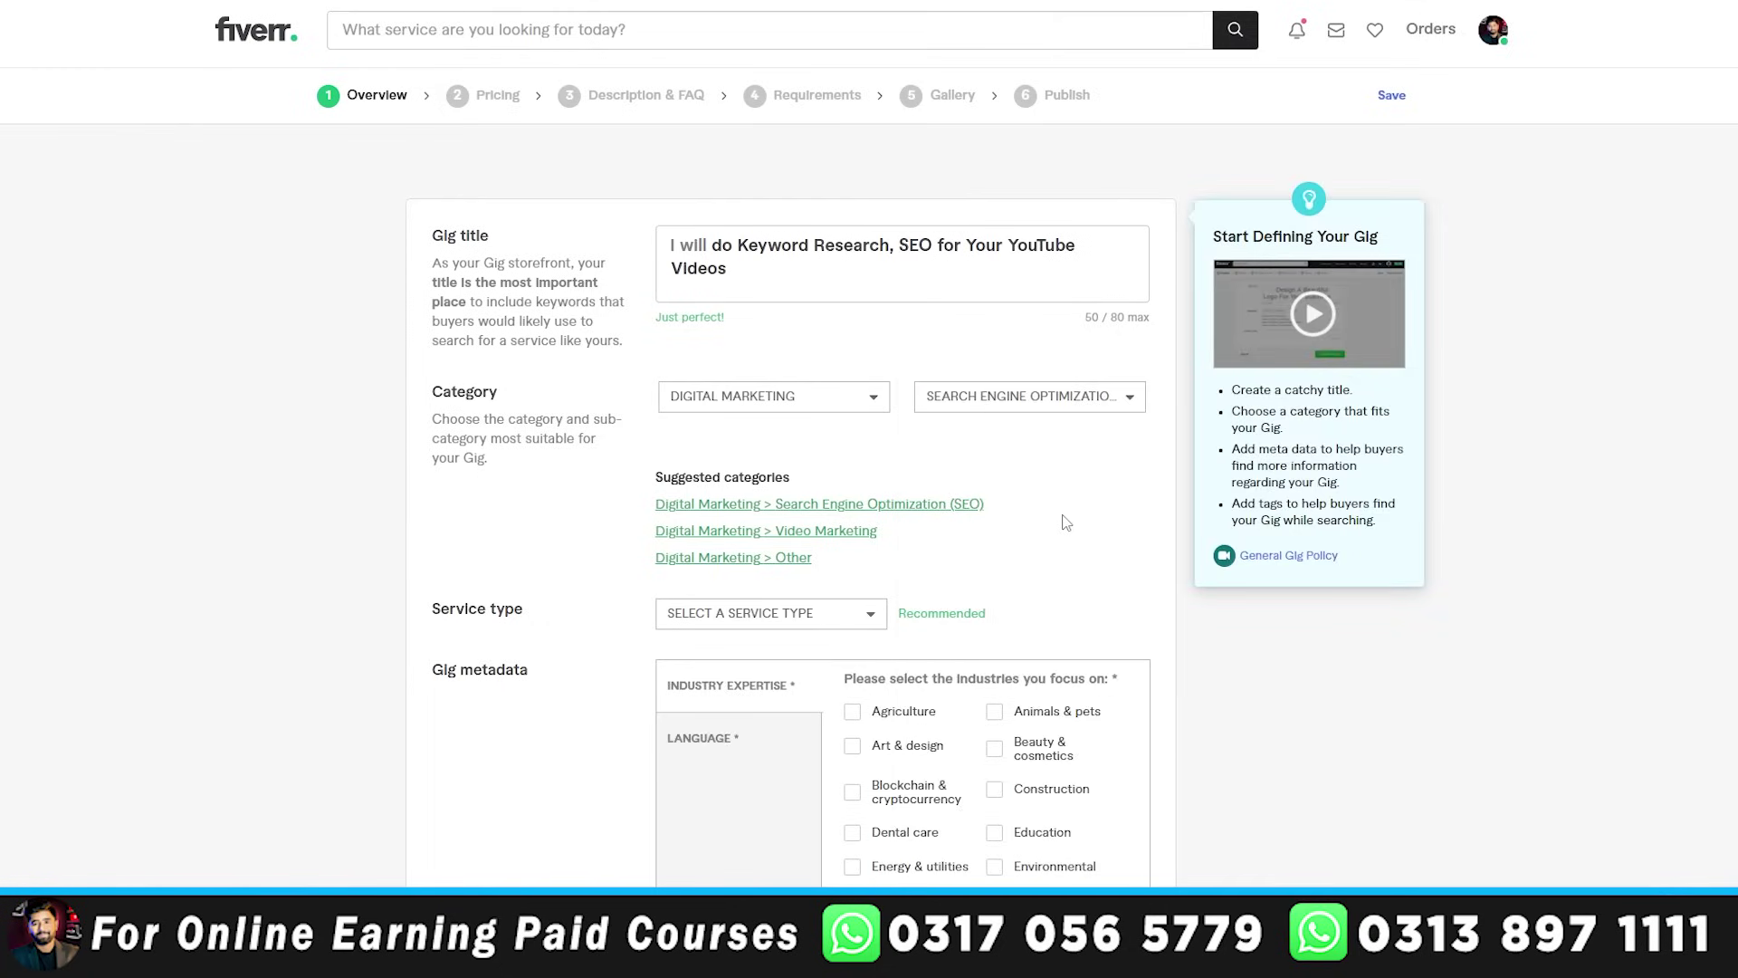
- Set the gig's service type to Keyword Research
{"action": "scroll", "coordinate": [1037, 425], "scroll_direction": "down", "scroll_amount": 2}
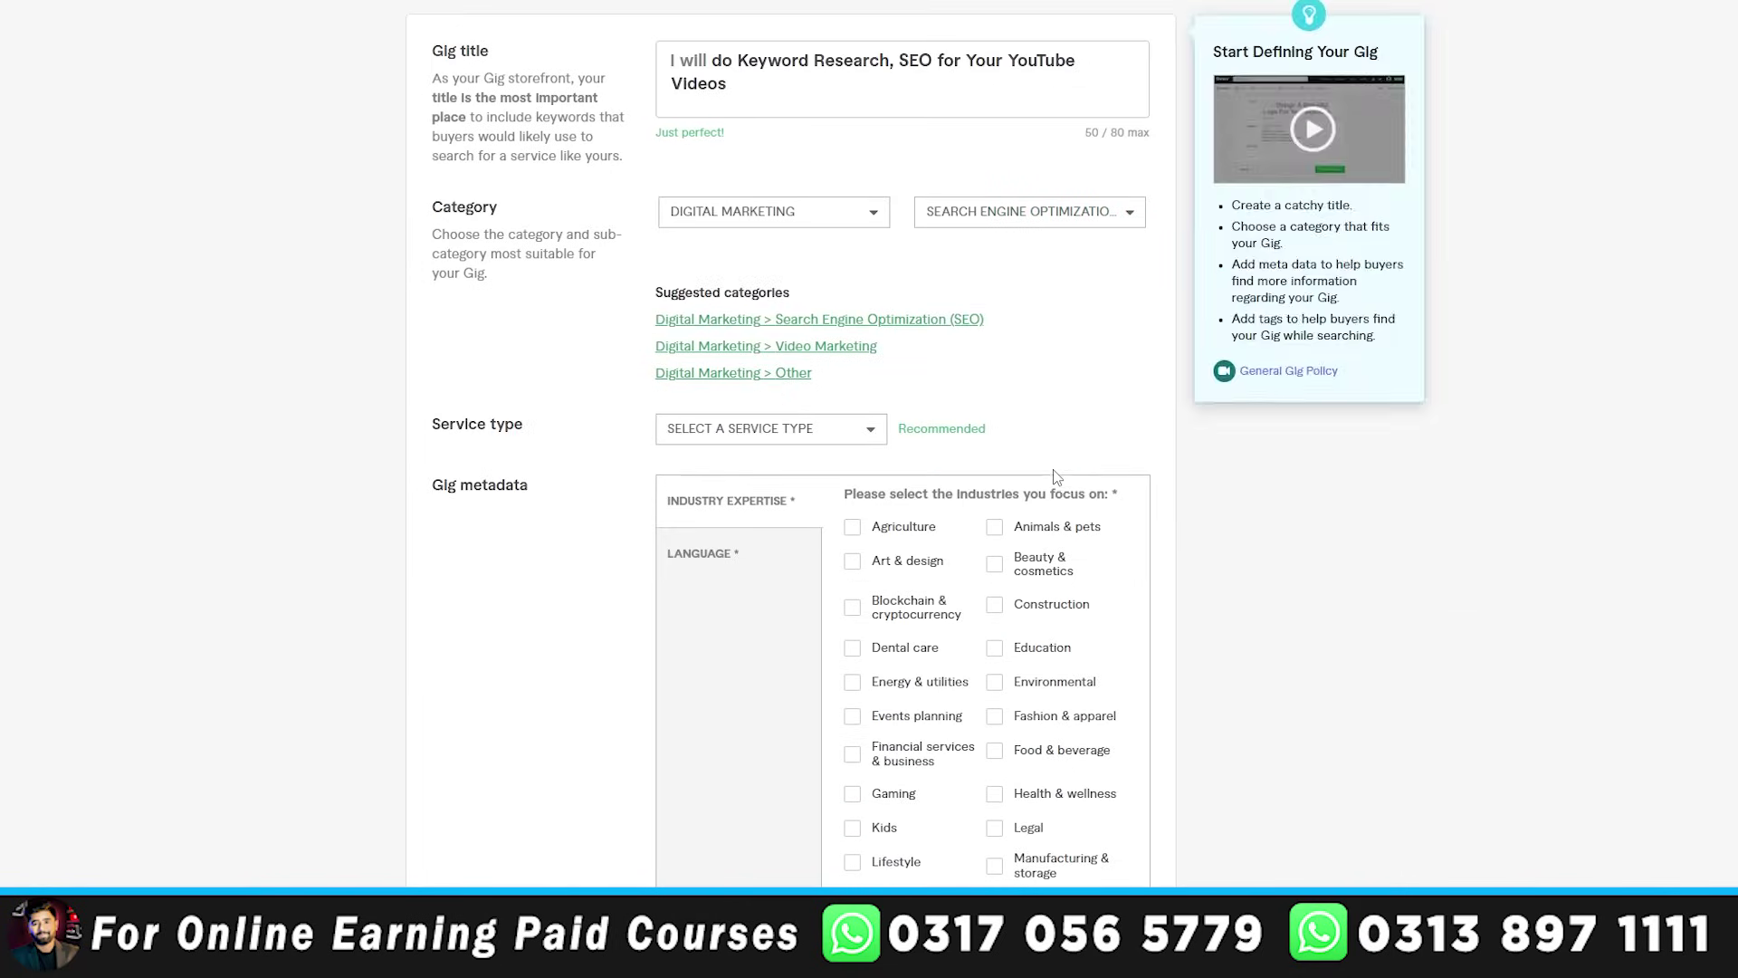
{"action": "left_click", "coordinate": [826, 420]}
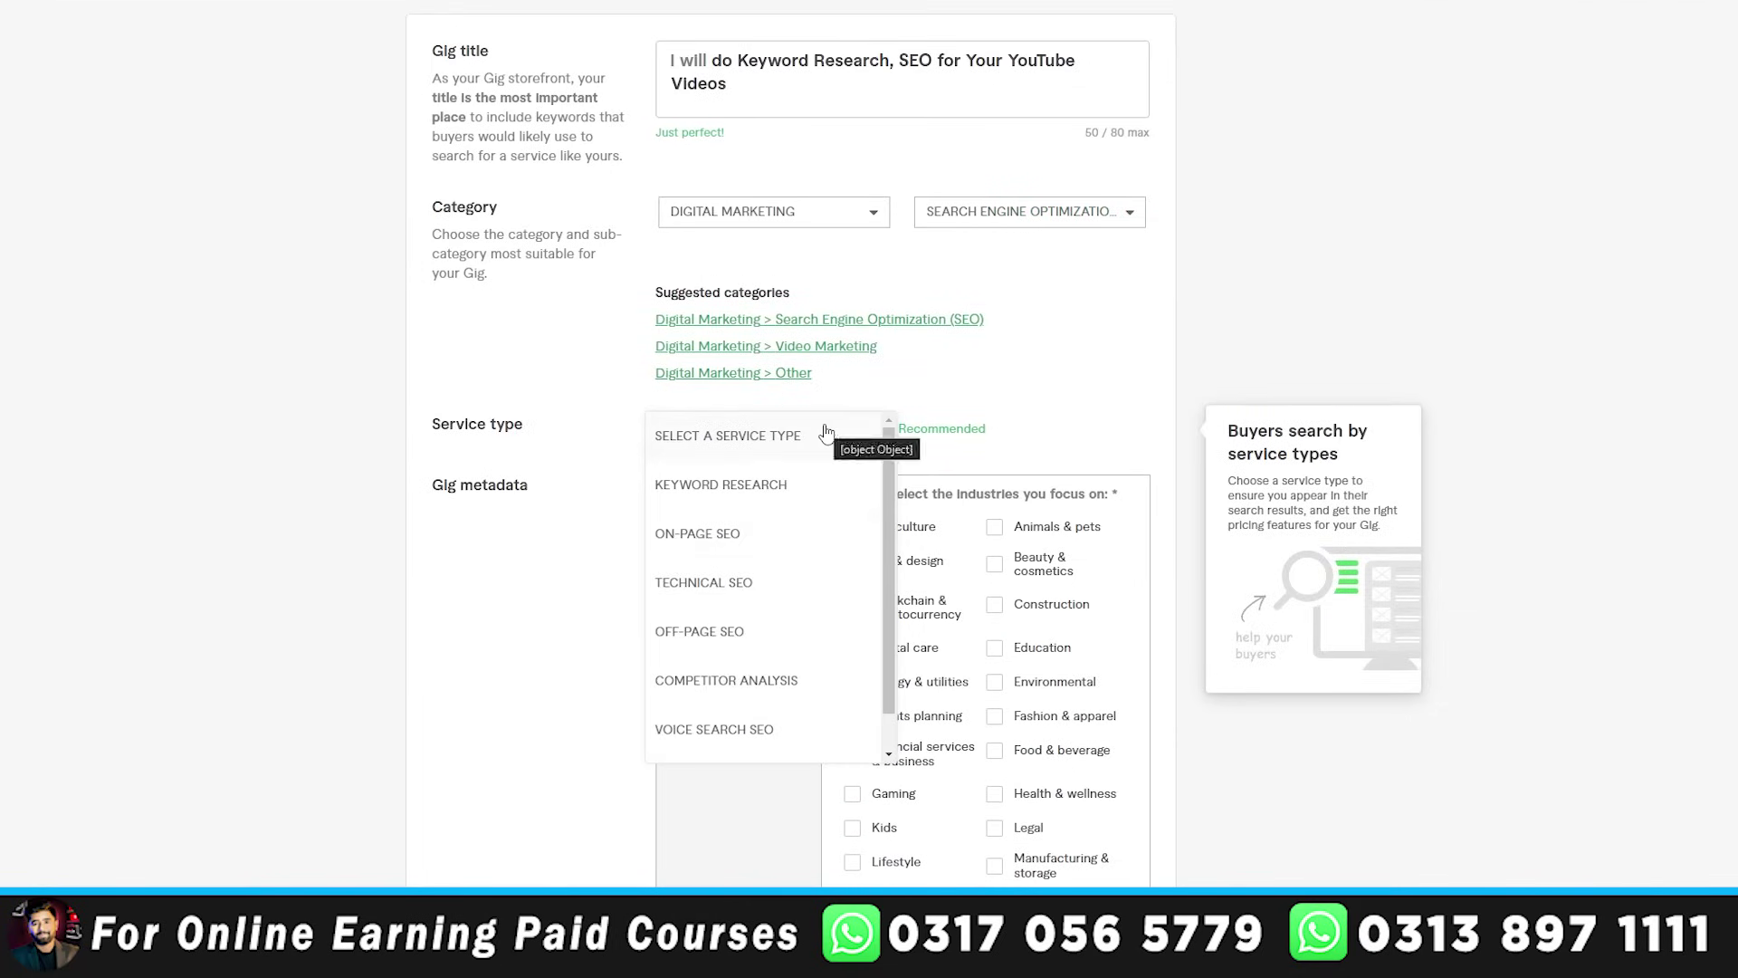
{"action": "scroll", "coordinate": [788, 618], "scroll_direction": "down", "scroll_amount": 1}
{"action": "scroll", "coordinate": [795, 645], "scroll_direction": "up", "scroll_amount": 1}
{"action": "left_click", "coordinate": [801, 489]}
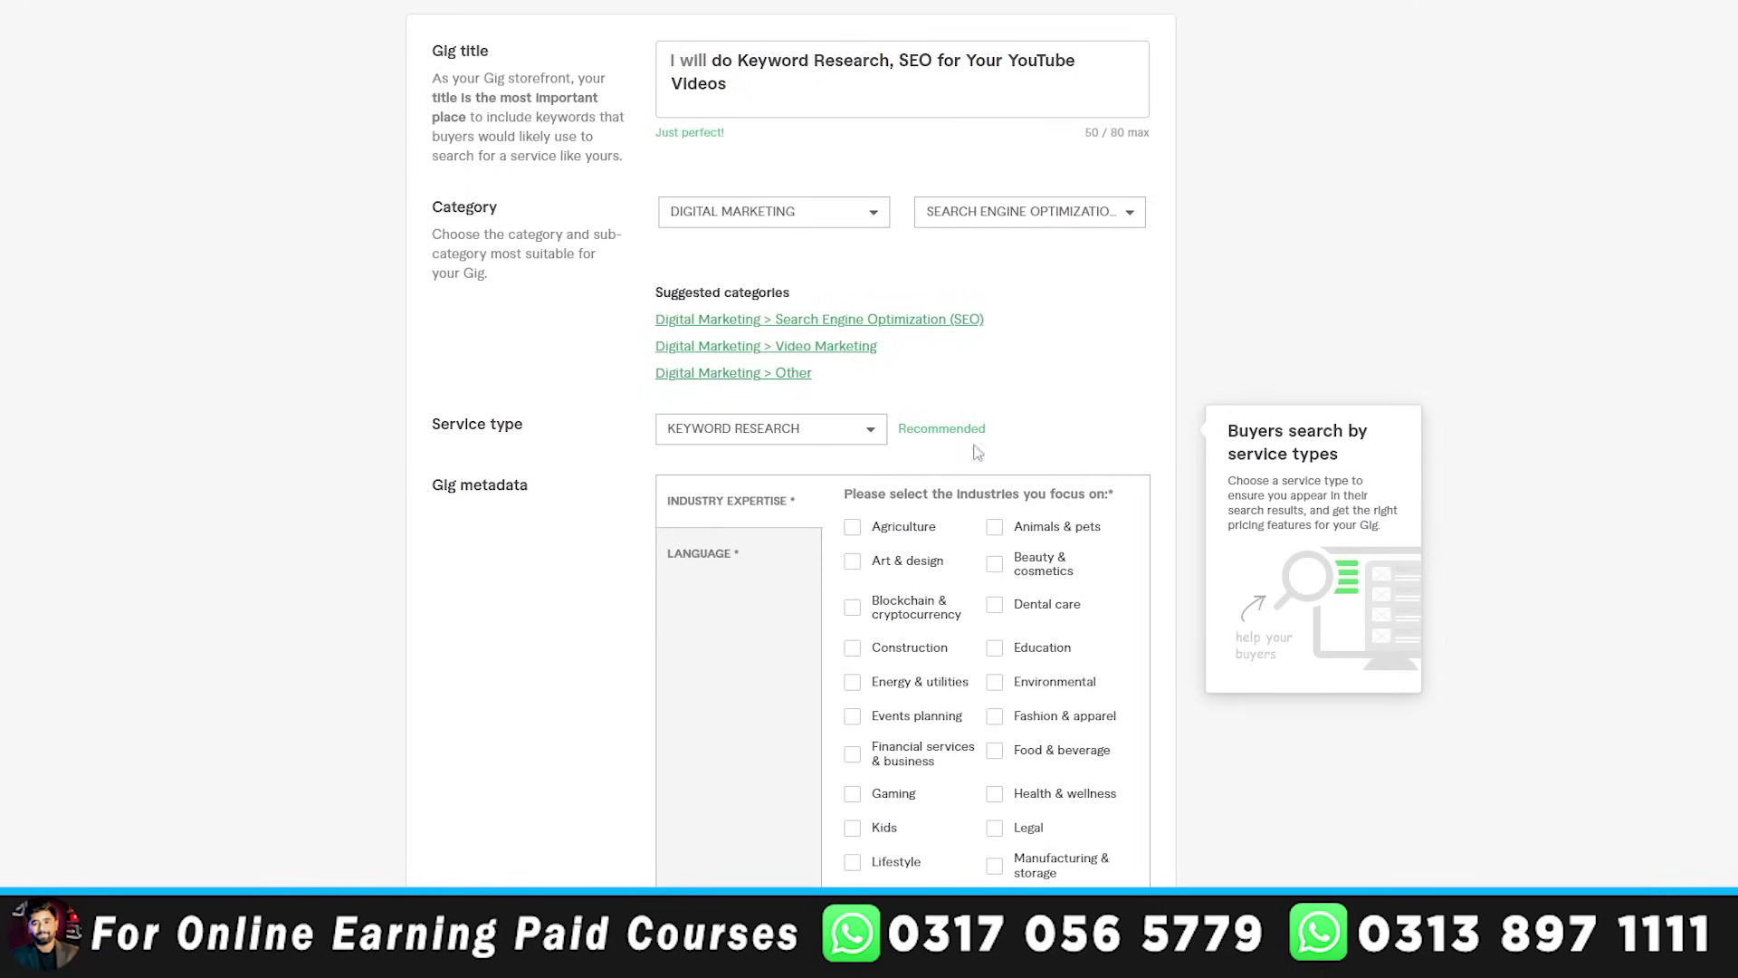
- Select Education and Marketing & advertising as the gig's industry expertise and English as its service language
{"action": "scroll", "coordinate": [1092, 466], "scroll_direction": "down", "scroll_amount": 2}
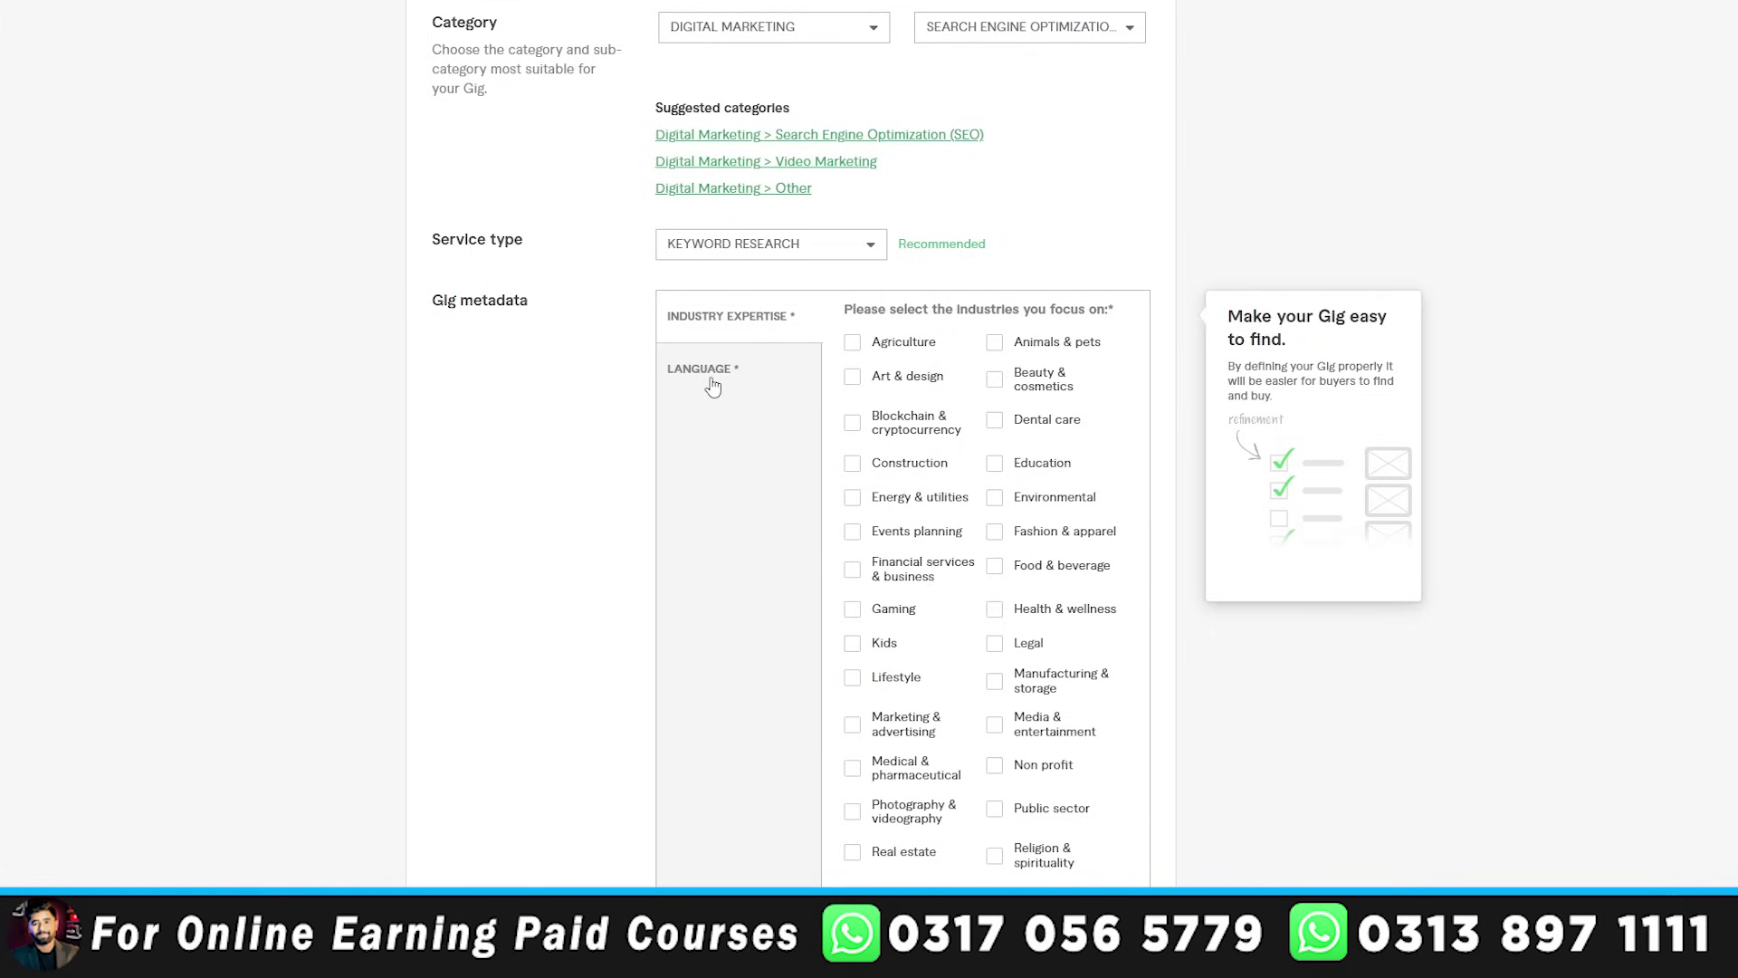
{"action": "scroll", "coordinate": [712, 385], "scroll_direction": "down", "scroll_amount": 2}
{"action": "scroll", "coordinate": [712, 385], "scroll_direction": "up", "scroll_amount": 1}
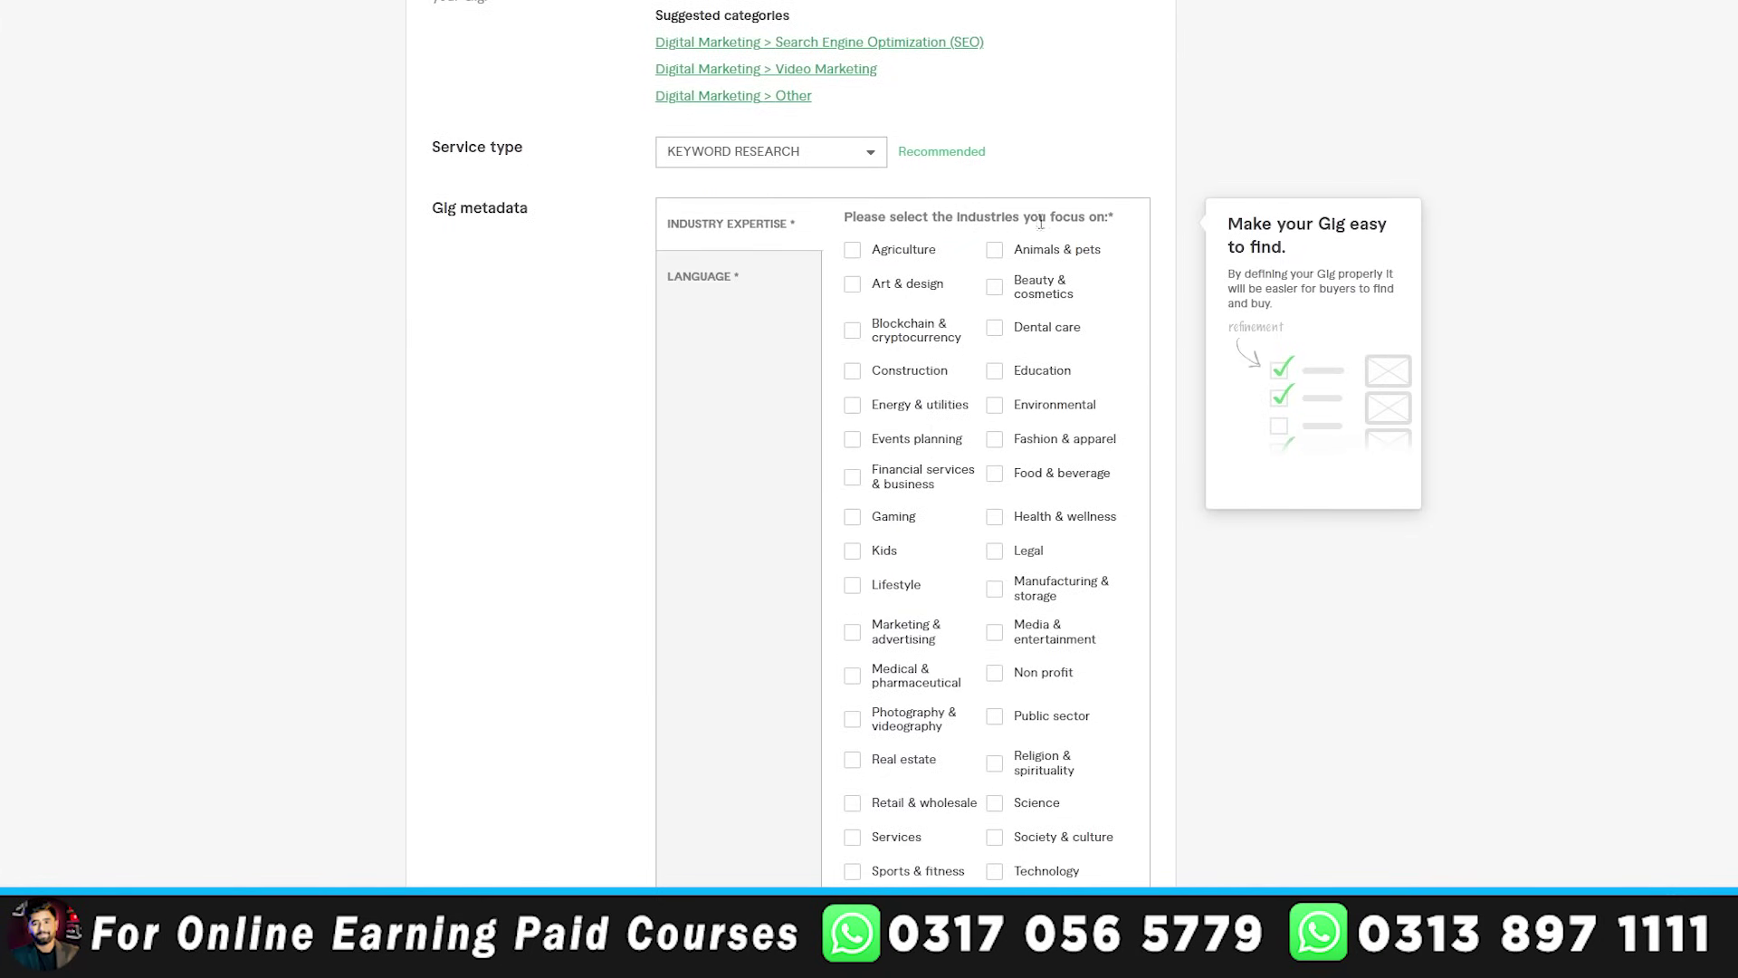
{"action": "scroll", "coordinate": [1055, 516], "scroll_direction": "down", "scroll_amount": 5}
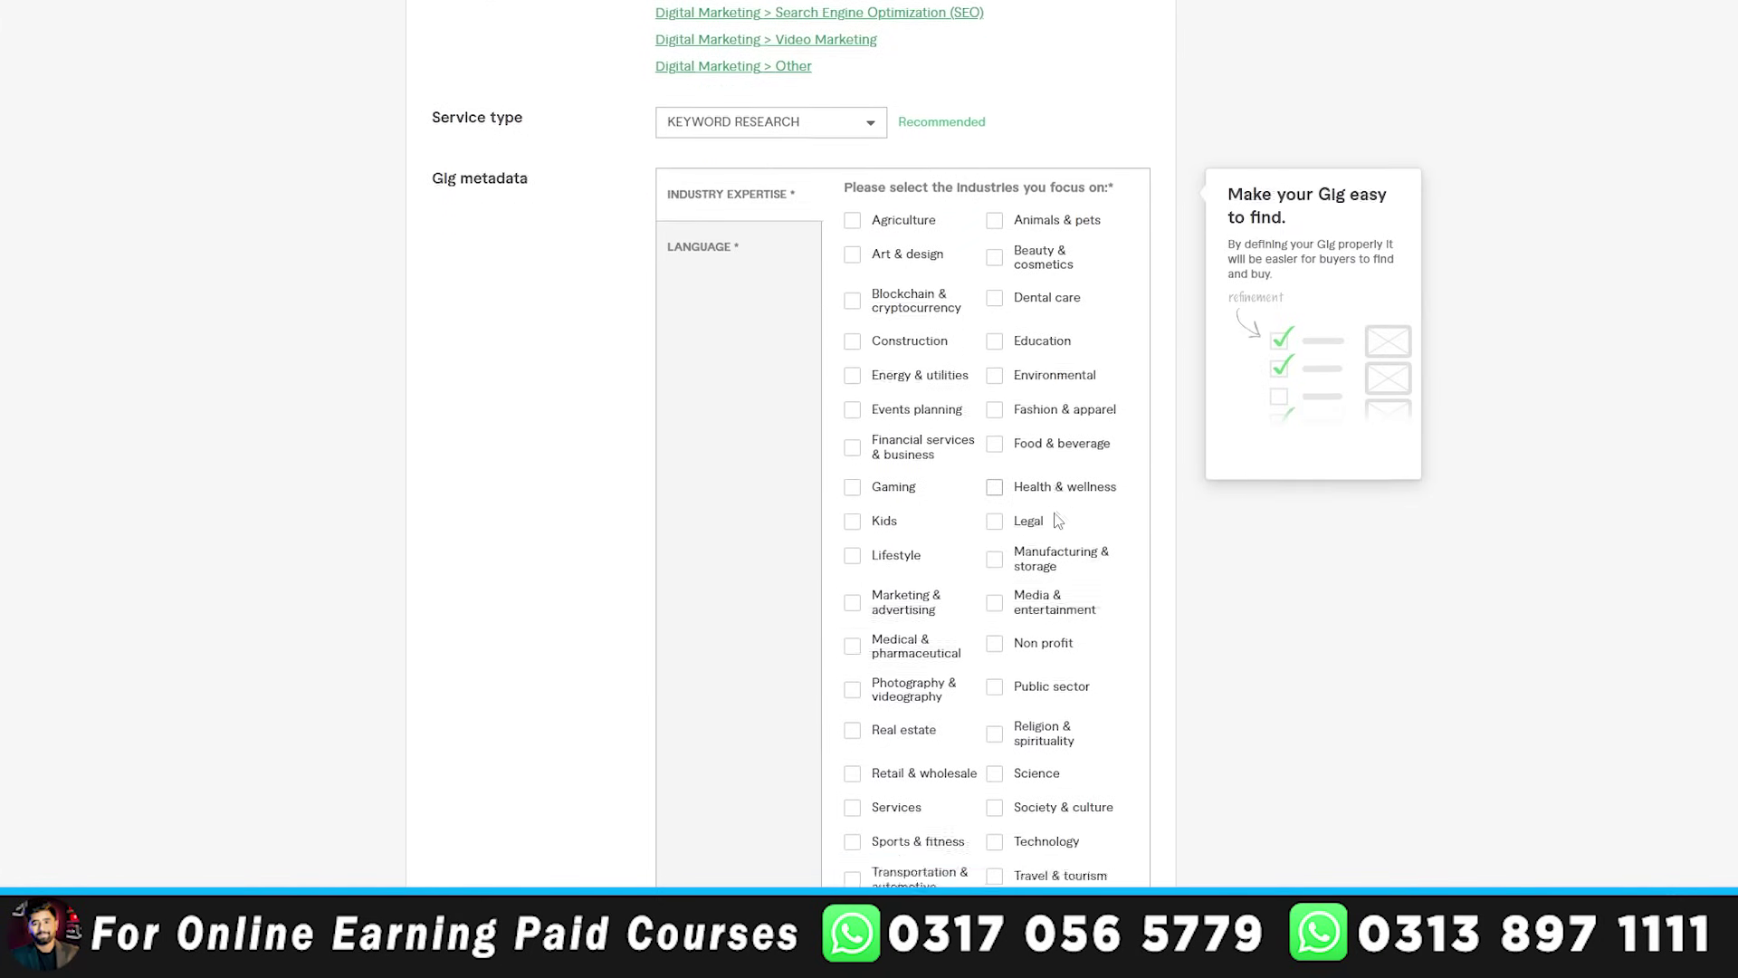
{"action": "scroll", "coordinate": [1056, 520], "scroll_direction": "up", "scroll_amount": 5}
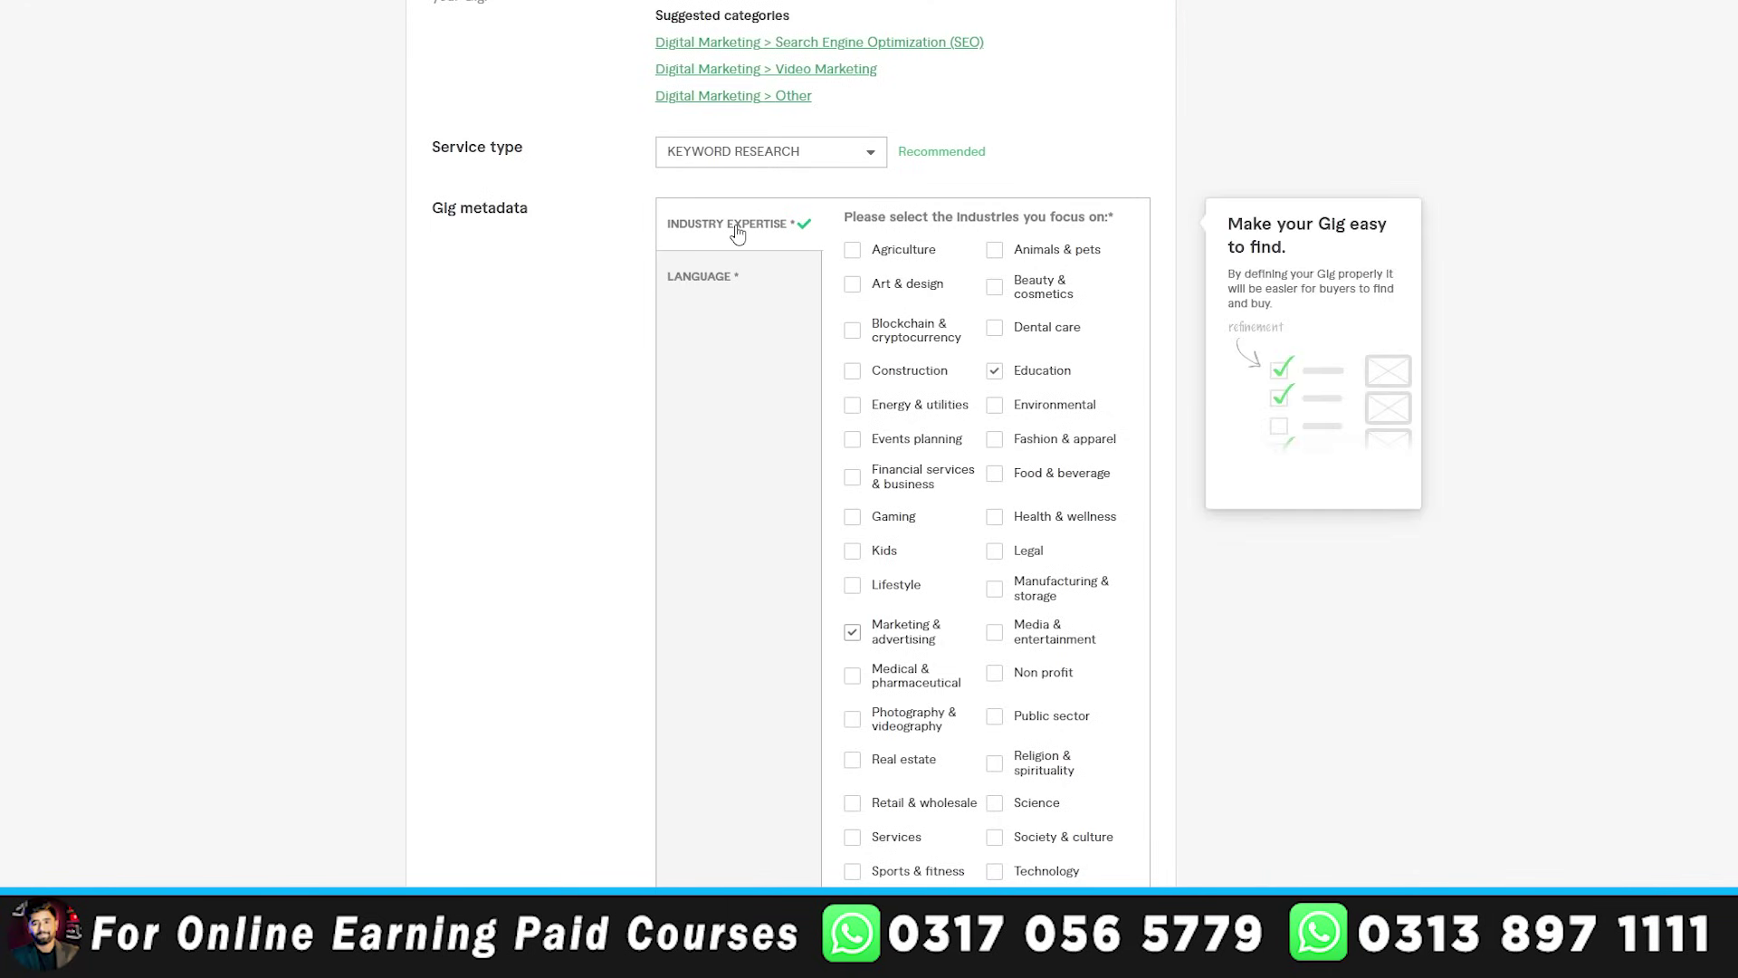
{"action": "left_click", "coordinate": [732, 286]}
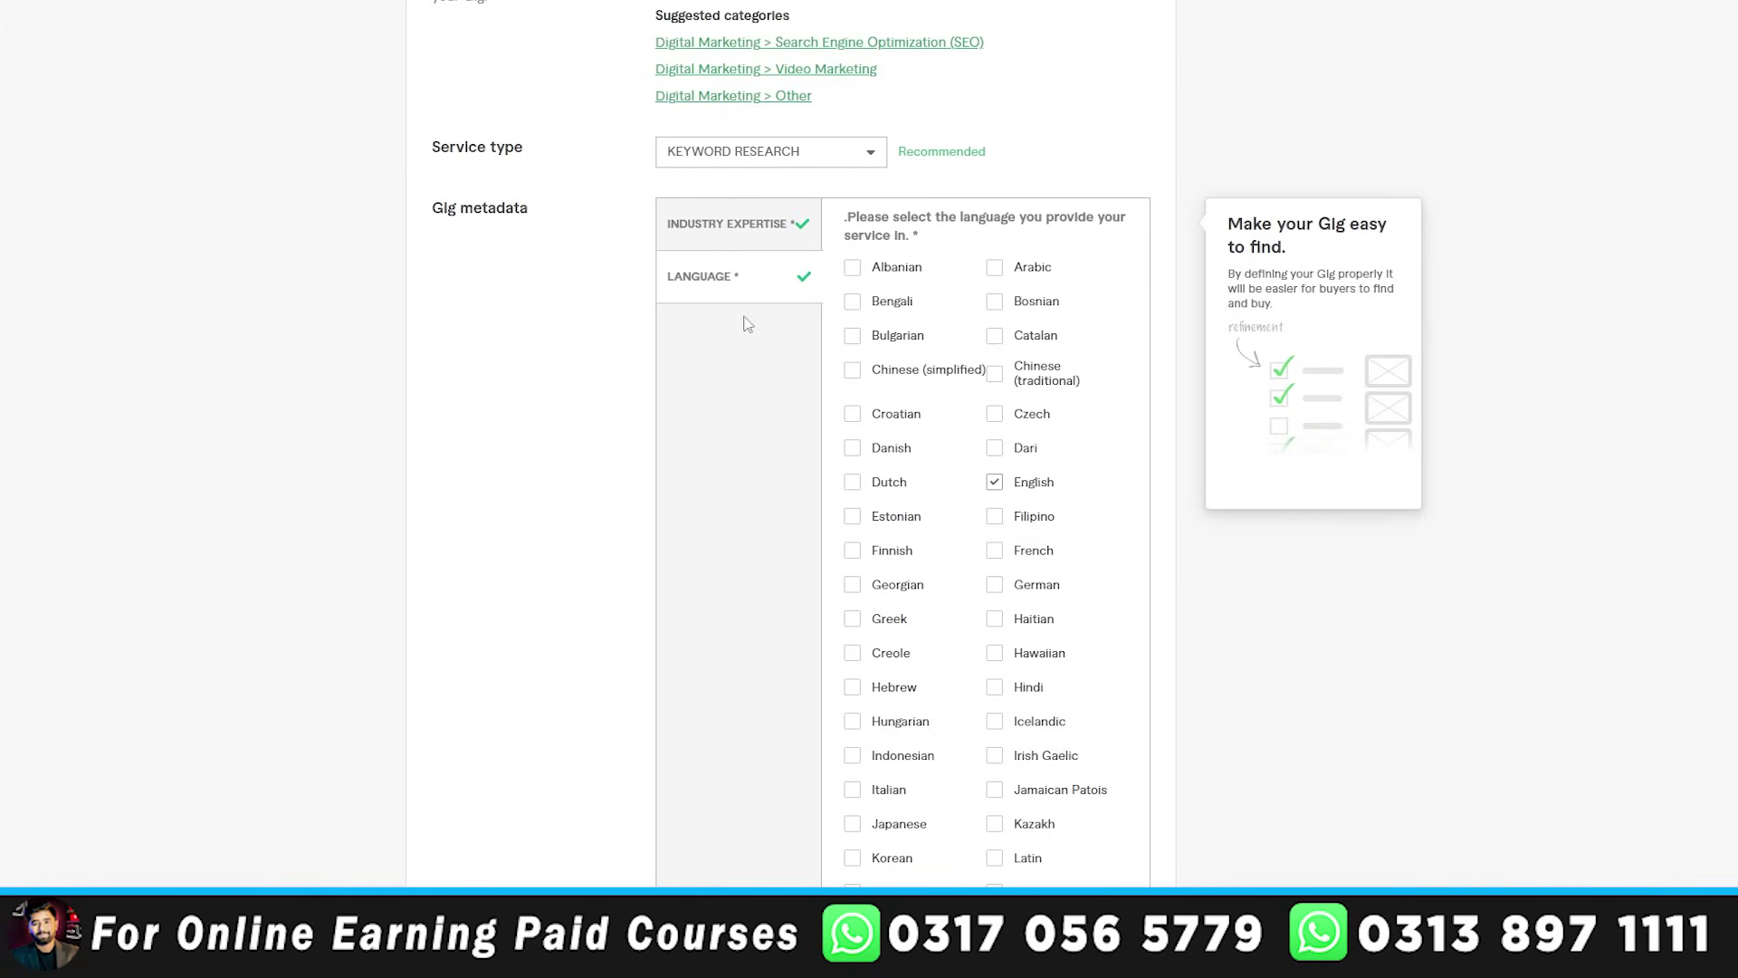
- Look up the related tags on the "I will do youtube video SEO keywords, titles, description optimization" gig as inspiration for the search tags
{"action": "scroll", "coordinate": [750, 480], "scroll_direction": "down", "scroll_amount": 1}
{"action": "scroll", "coordinate": [749, 480], "scroll_direction": "down", "scroll_amount": 10}
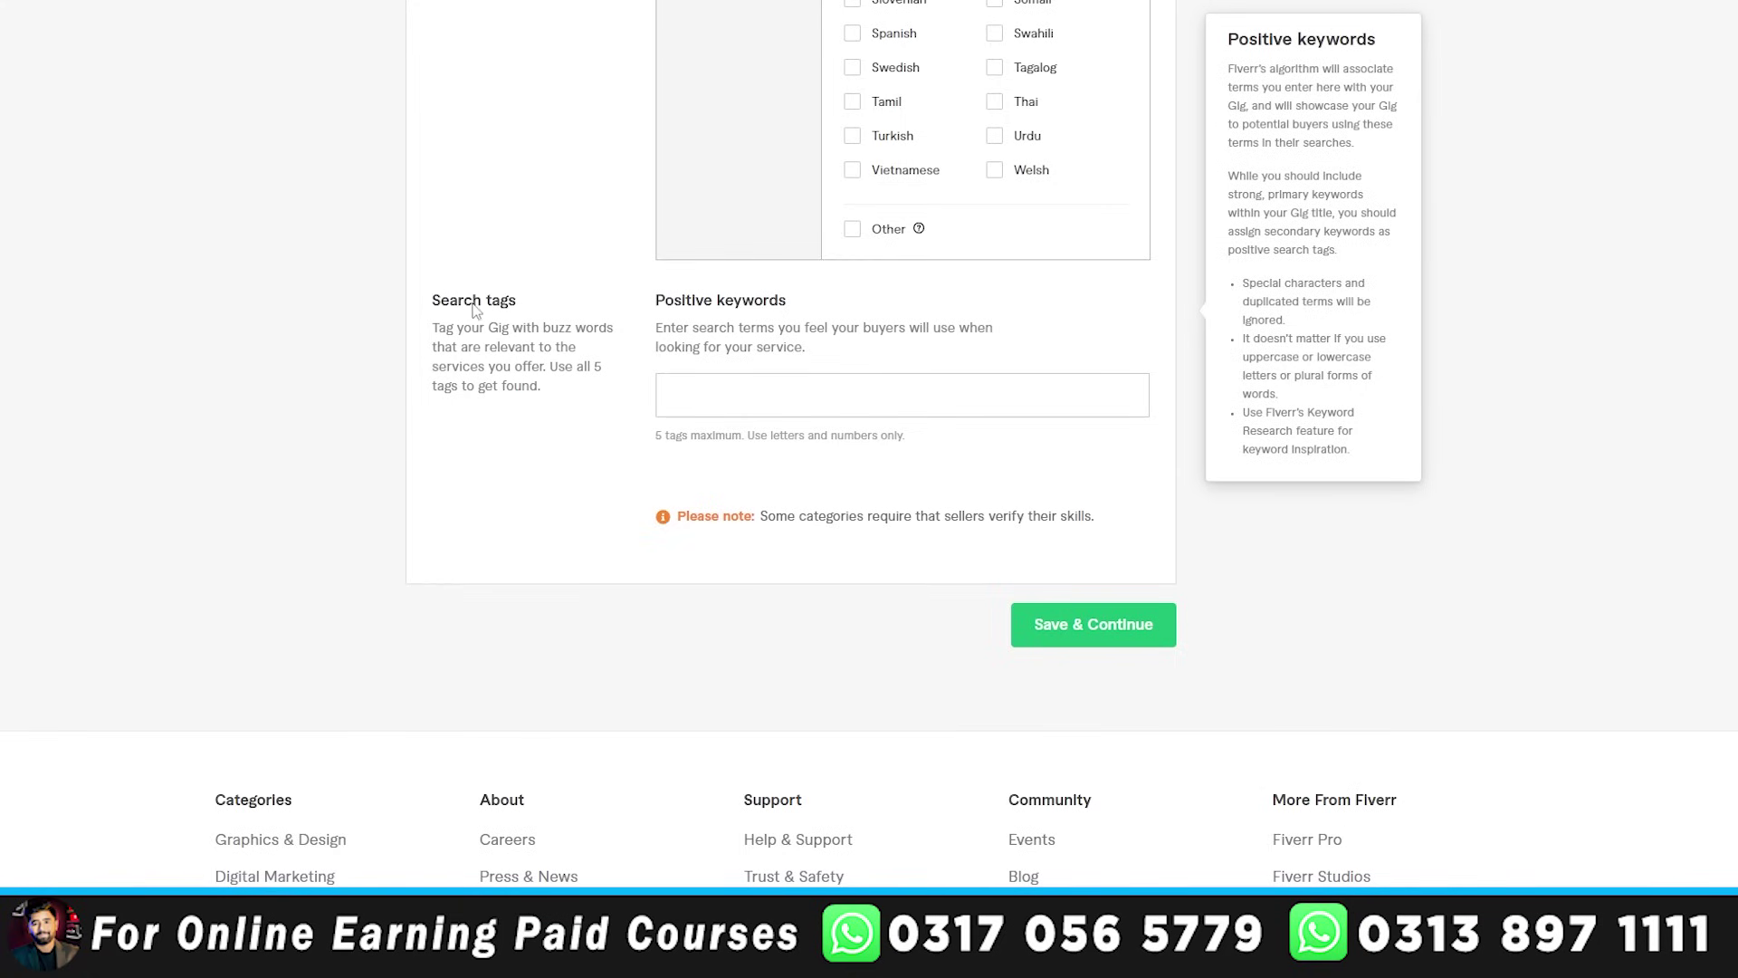
{"action": "left_click_drag", "start_coordinate": [654, 312], "coordinate": [855, 317]}
{"action": "left_click", "coordinate": [793, 328]}
{"action": "left_click", "coordinate": [766, 385]}
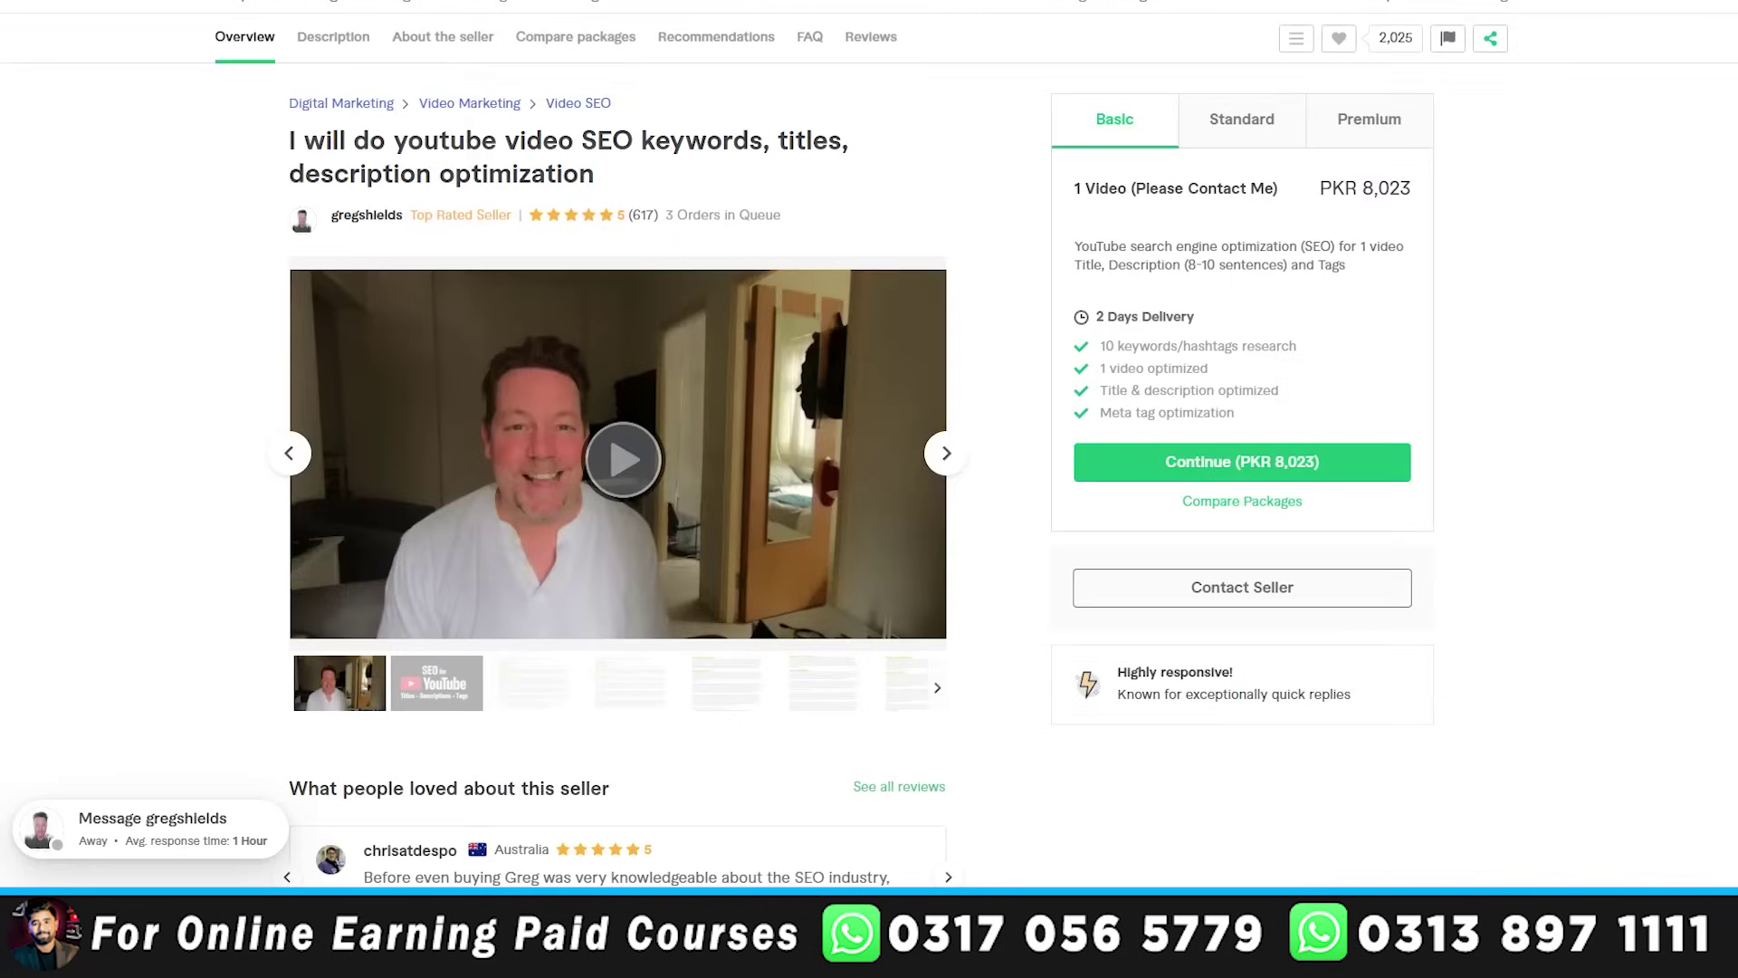
{"action": "scroll", "coordinate": [900, 563], "scroll_direction": "down", "scroll_amount": 10}
{"action": "scroll", "coordinate": [901, 566], "scroll_direction": "down", "scroll_amount": 15}
{"action": "scroll", "coordinate": [898, 558], "scroll_direction": "down", "scroll_amount": 20}
{"action": "scroll", "coordinate": [898, 558], "scroll_direction": "down", "scroll_amount": 2}
- Add the positive keywords video seo, keyword search, youtube seo, video optimization and youtube growth as the gig's search tags
{"action": "scroll", "coordinate": [898, 561], "scroll_direction": "up", "scroll_amount": 20}
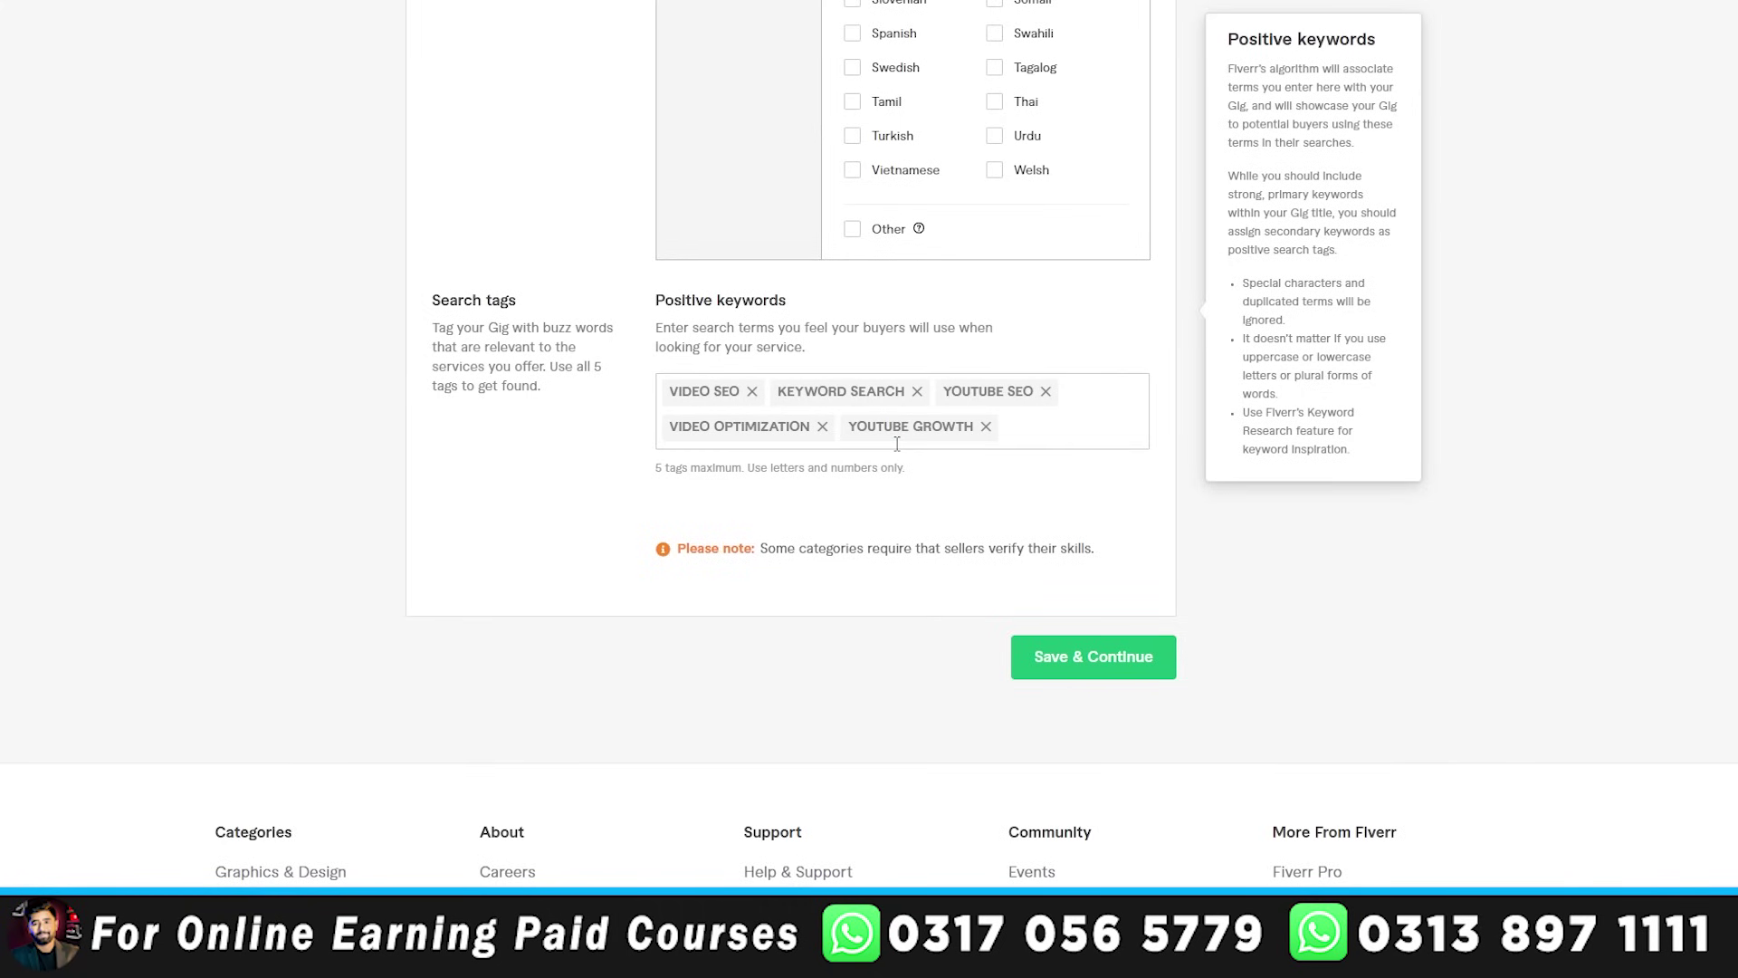
{"action": "left_click_drag", "start_coordinate": [655, 468], "coordinate": [743, 472]}
{"action": "left_click", "coordinate": [797, 473]}
{"action": "scroll", "coordinate": [1154, 534], "scroll_direction": "up", "scroll_amount": 1}
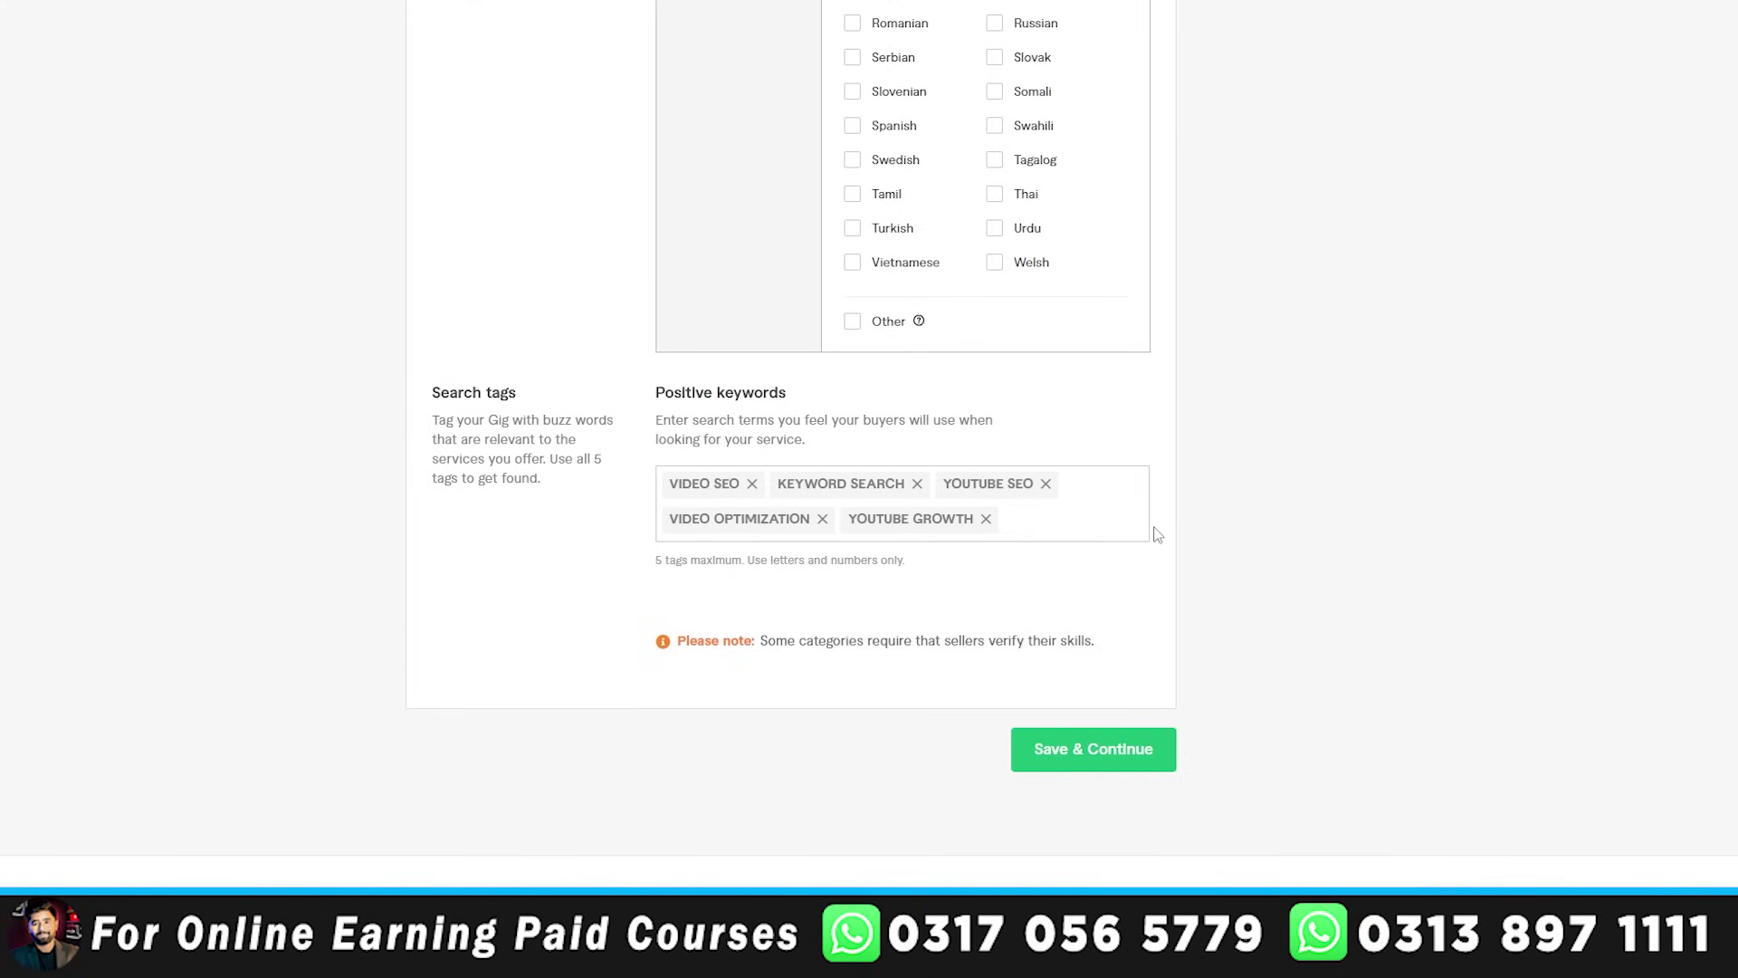
- Review the gig's completed overview and save it to continue to pricing
{"action": "mouse_move", "coordinate": [1067, 560]}
{"action": "scroll", "coordinate": [1127, 681], "scroll_direction": "up", "scroll_amount": 15}
{"action": "scroll", "coordinate": [1137, 667], "scroll_direction": "down", "scroll_amount": 15}
{"action": "scroll", "coordinate": [1137, 667], "scroll_direction": "down", "scroll_amount": 8}
{"action": "scroll", "coordinate": [1137, 670], "scroll_direction": "up", "scroll_amount": 6}
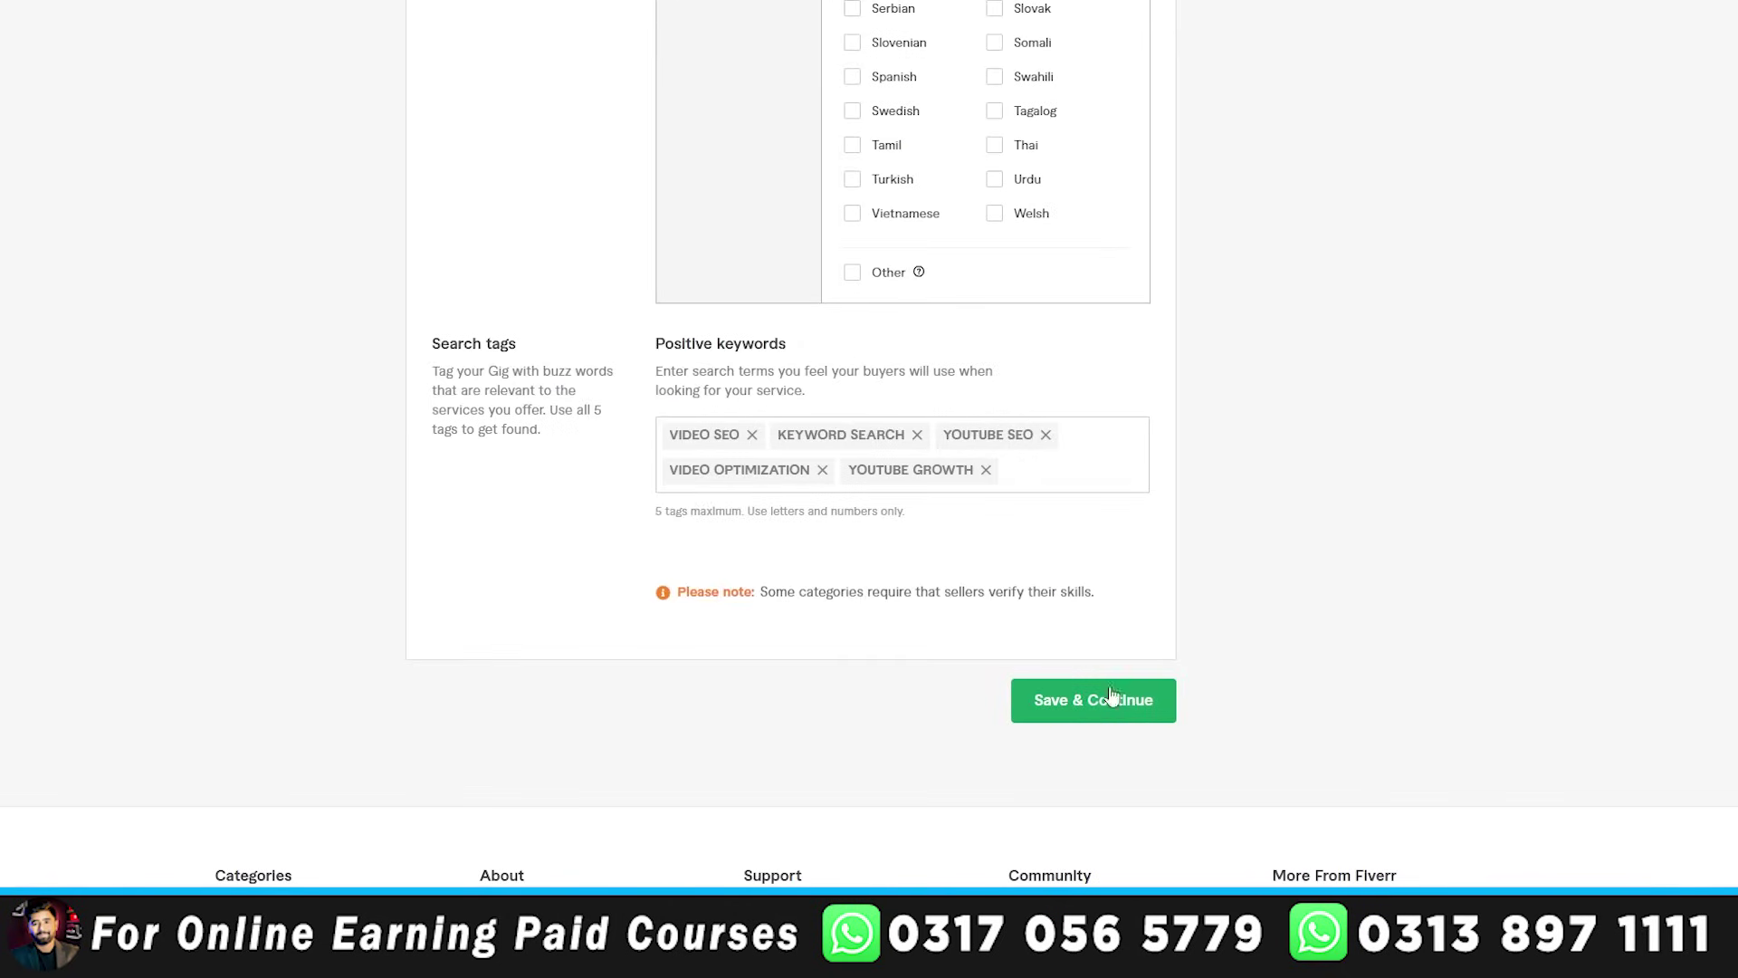
{"action": "left_click", "coordinate": [1143, 705]}
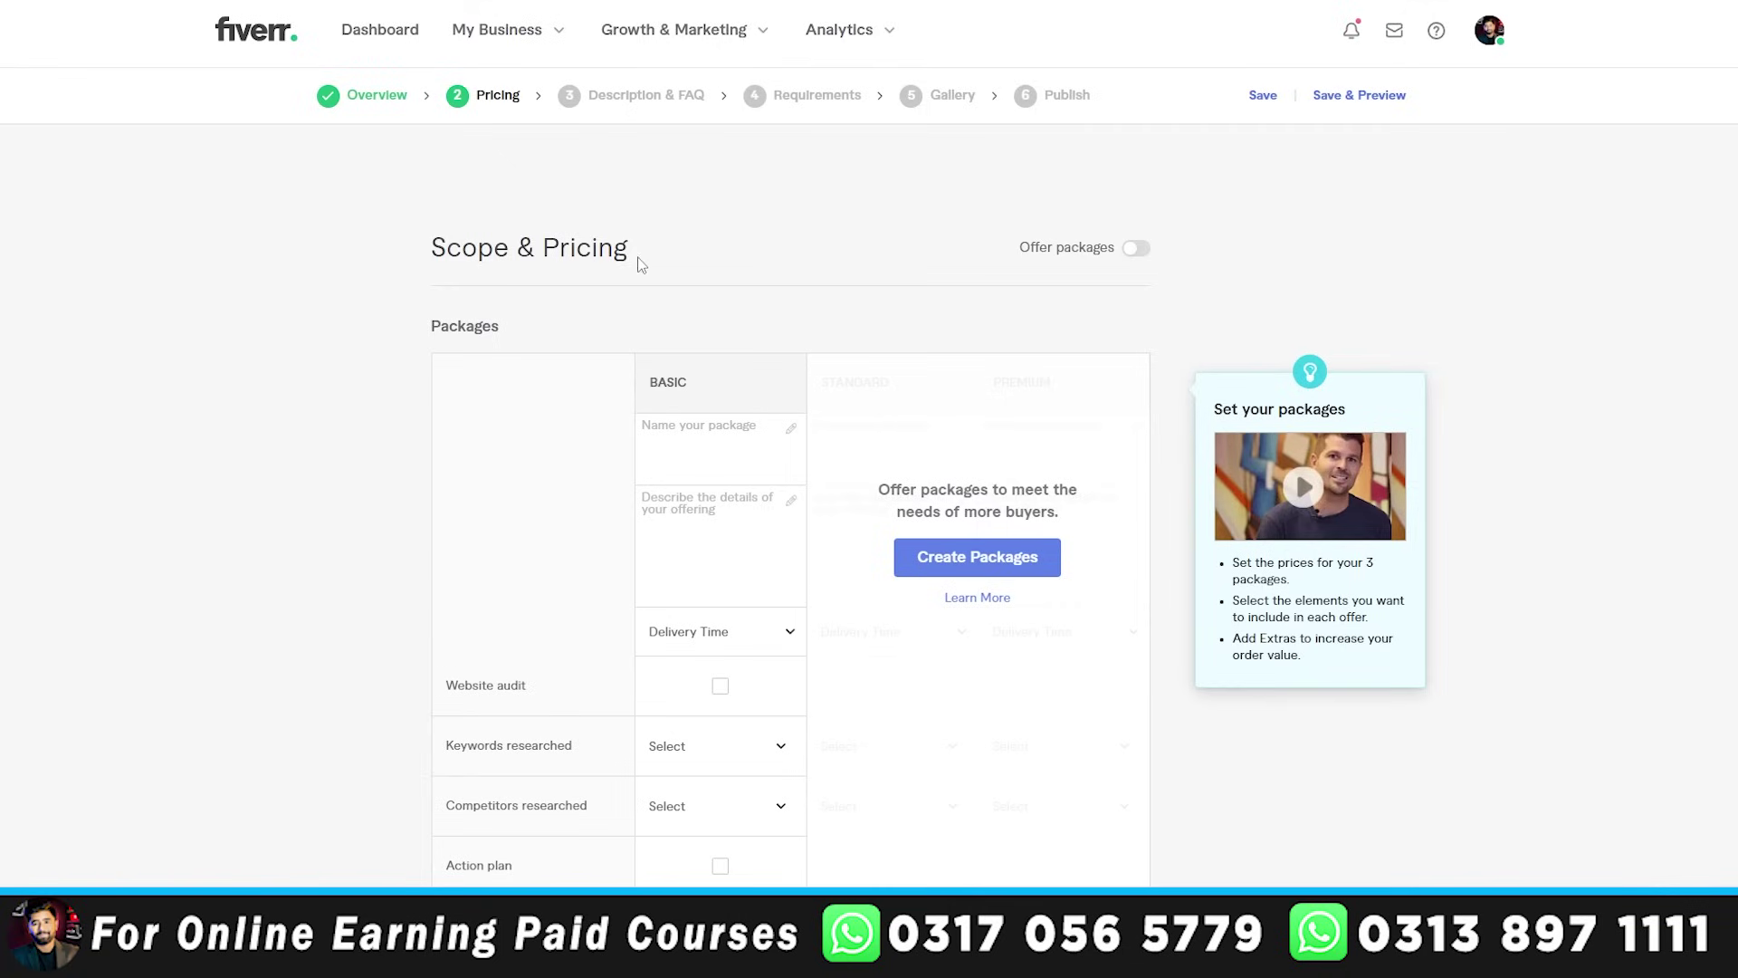
- Turn on offering Basic, Standard and Premium packages for the gig
{"action": "scroll", "coordinate": [906, 362], "scroll_direction": "down", "scroll_amount": 1}
{"action": "scroll", "coordinate": [928, 385], "scroll_direction": "down", "scroll_amount": 1}
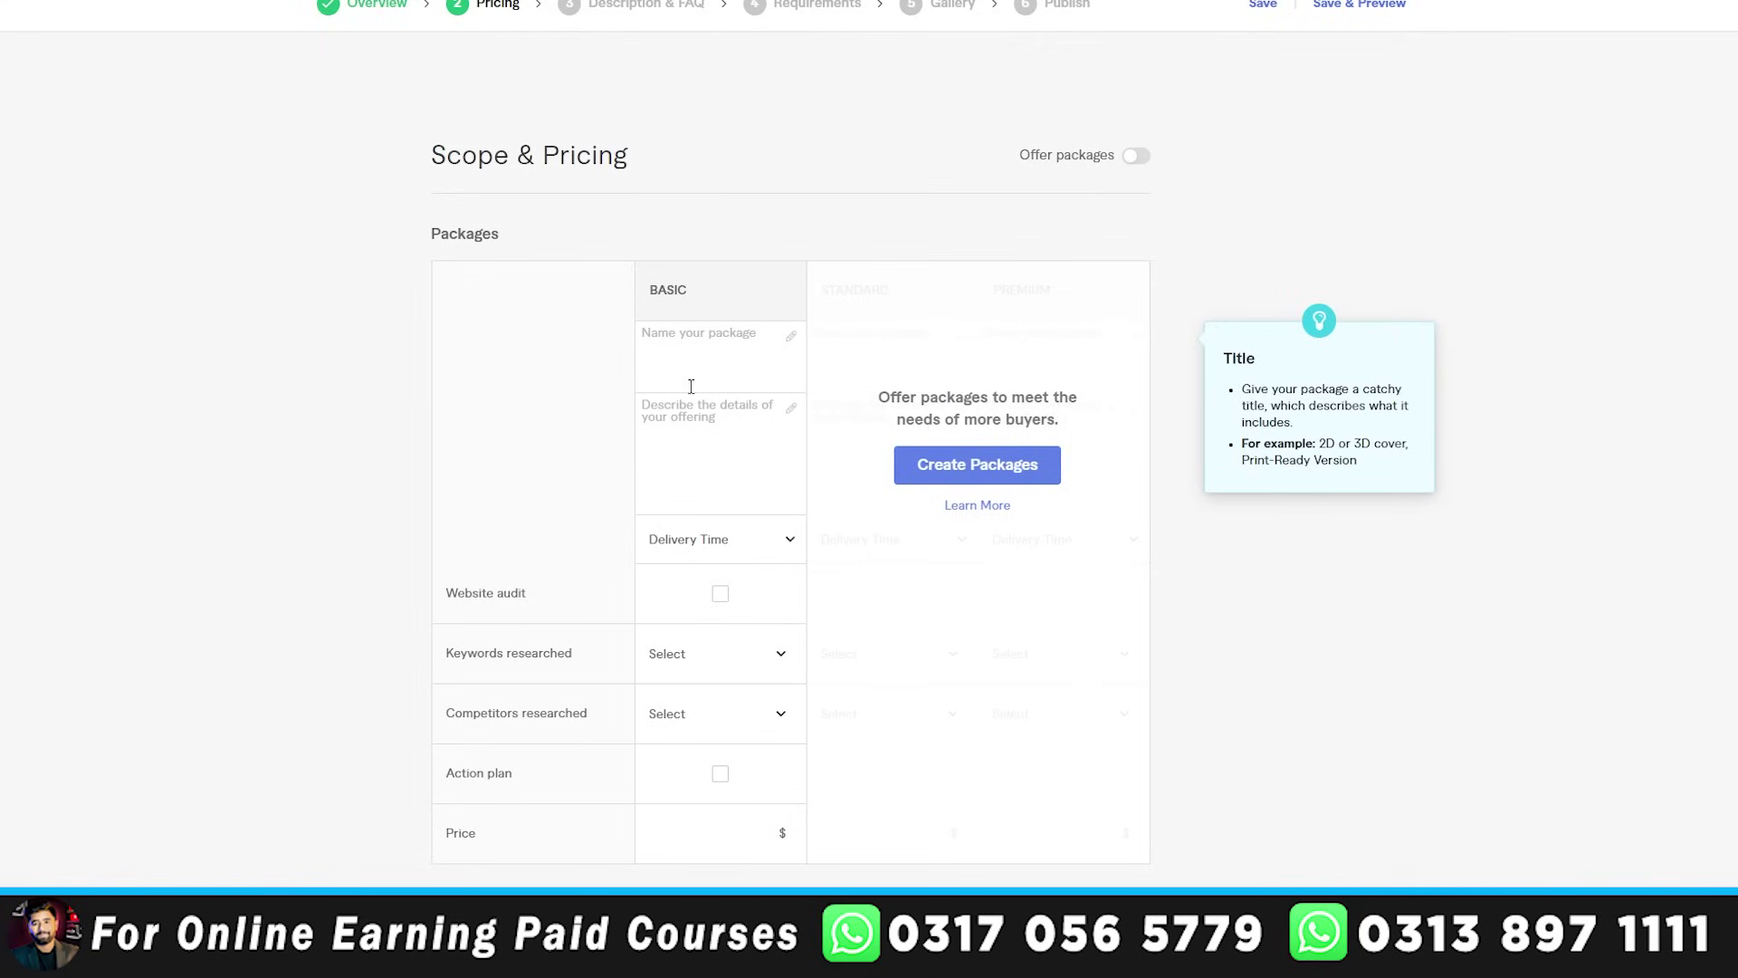
{"action": "left_click", "coordinate": [1139, 156]}
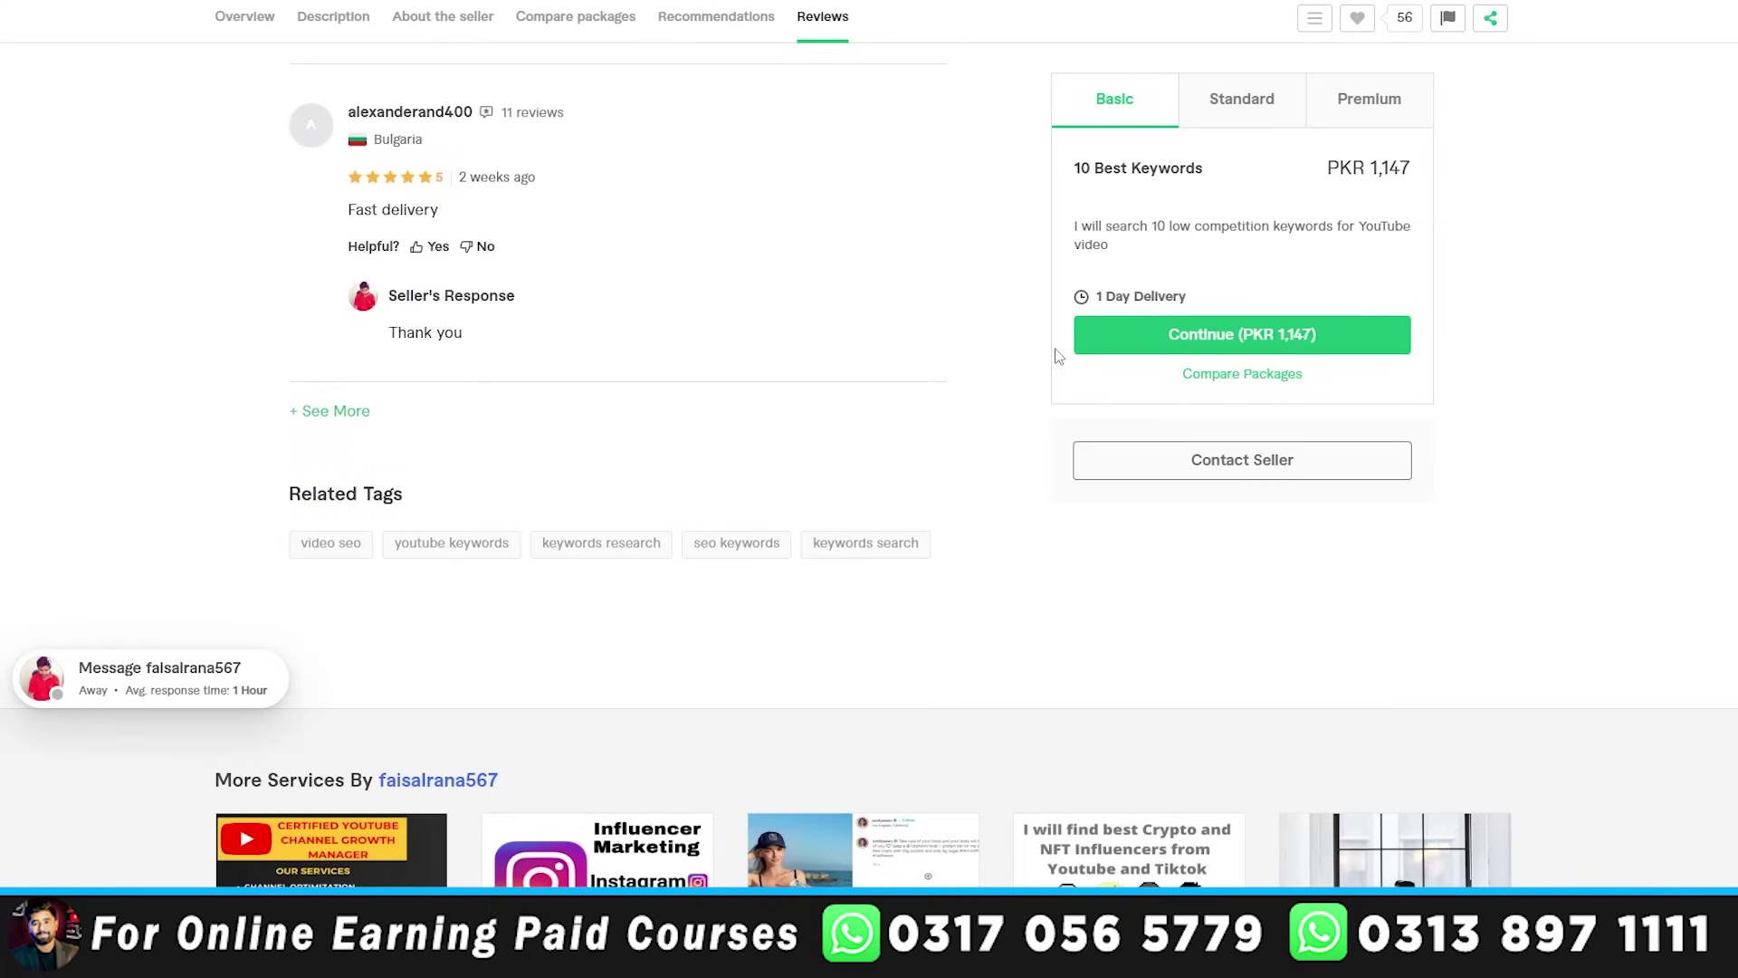
- Compare the Basic, Standard and Premium packages of the "I will do best keyword research for your youtube video in 12 hours" gig
{"action": "scroll", "coordinate": [1012, 357], "scroll_direction": "up", "scroll_amount": 7}
{"action": "scroll", "coordinate": [1011, 357], "scroll_direction": "up", "scroll_amount": 5}
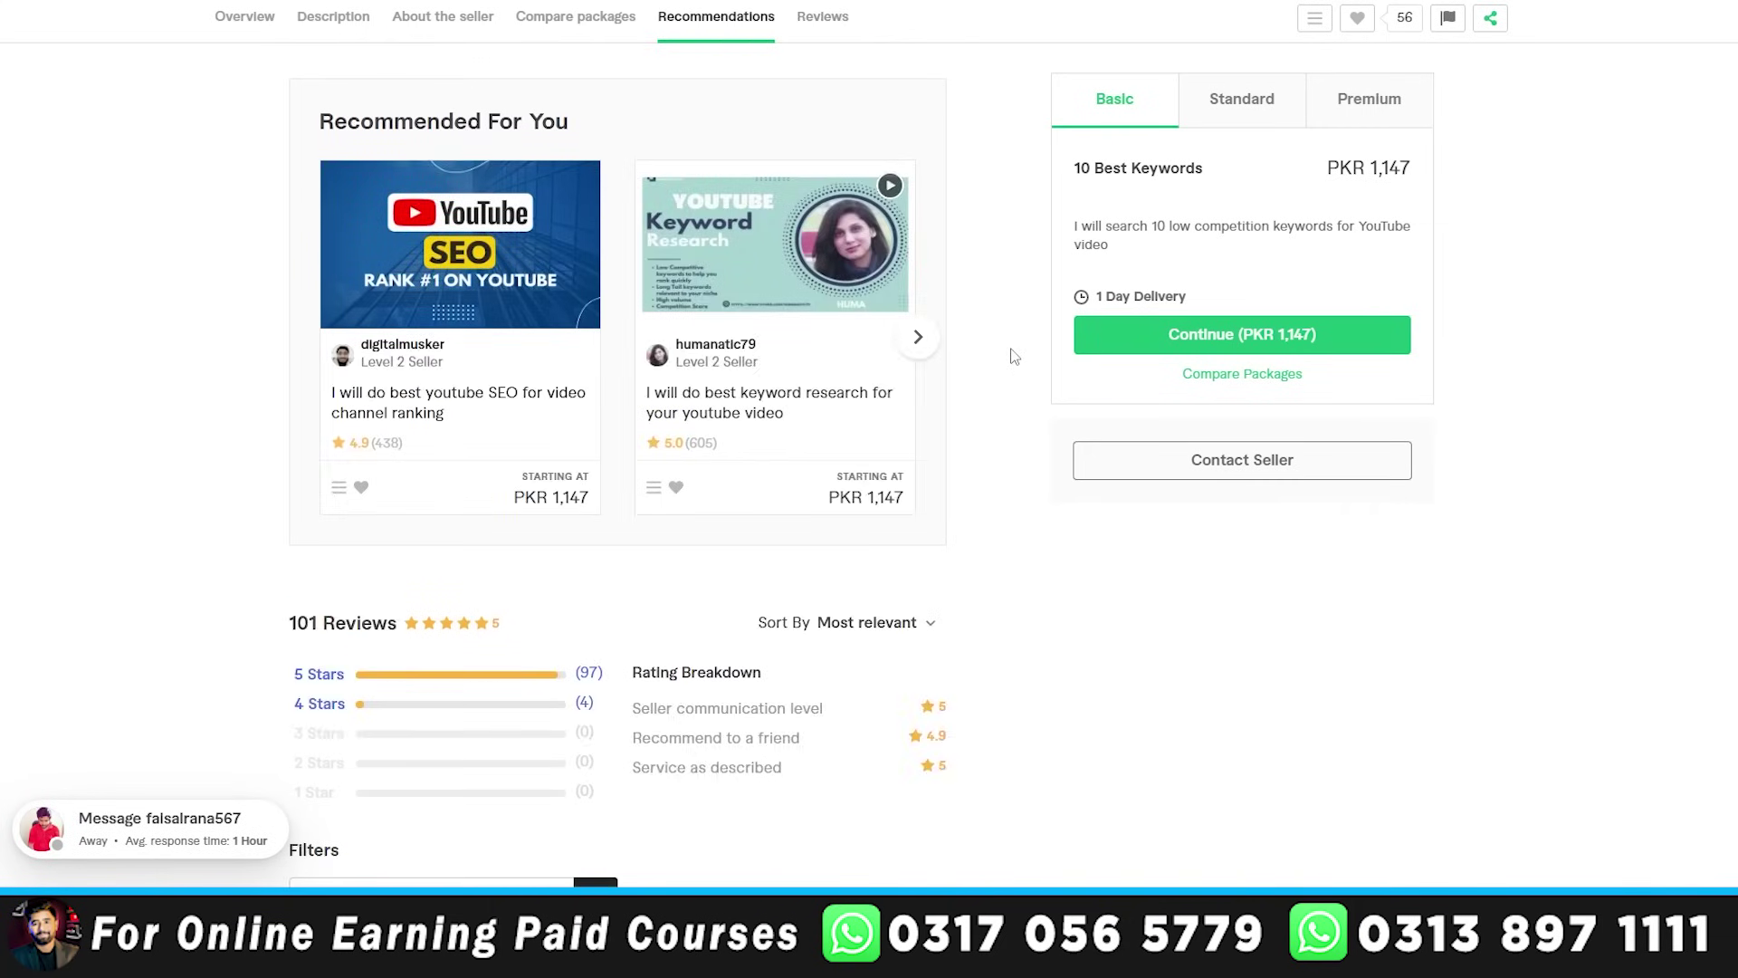
{"action": "scroll", "coordinate": [1011, 355], "scroll_direction": "up", "scroll_amount": 10}
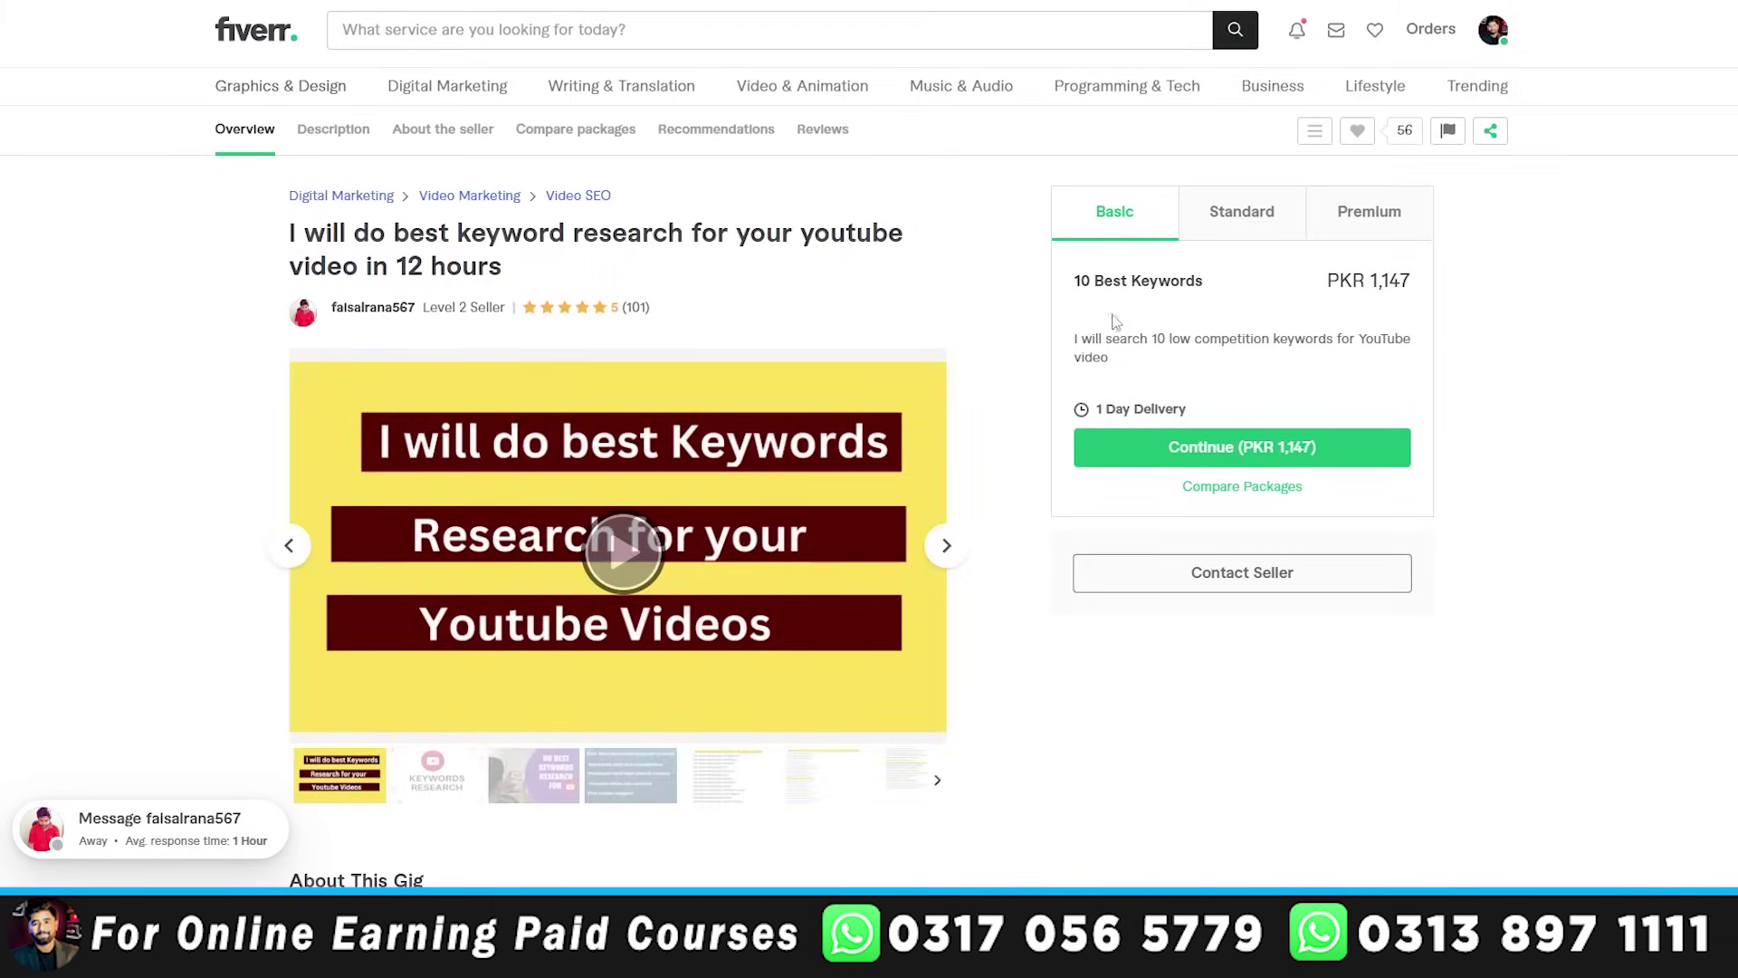
{"action": "left_click", "coordinate": [1197, 217]}
{"action": "left_click", "coordinate": [1323, 214]}
{"action": "left_click", "coordinate": [1123, 219]}
{"action": "left_click", "coordinate": [1228, 250]}
{"action": "left_click", "coordinate": [1390, 222]}
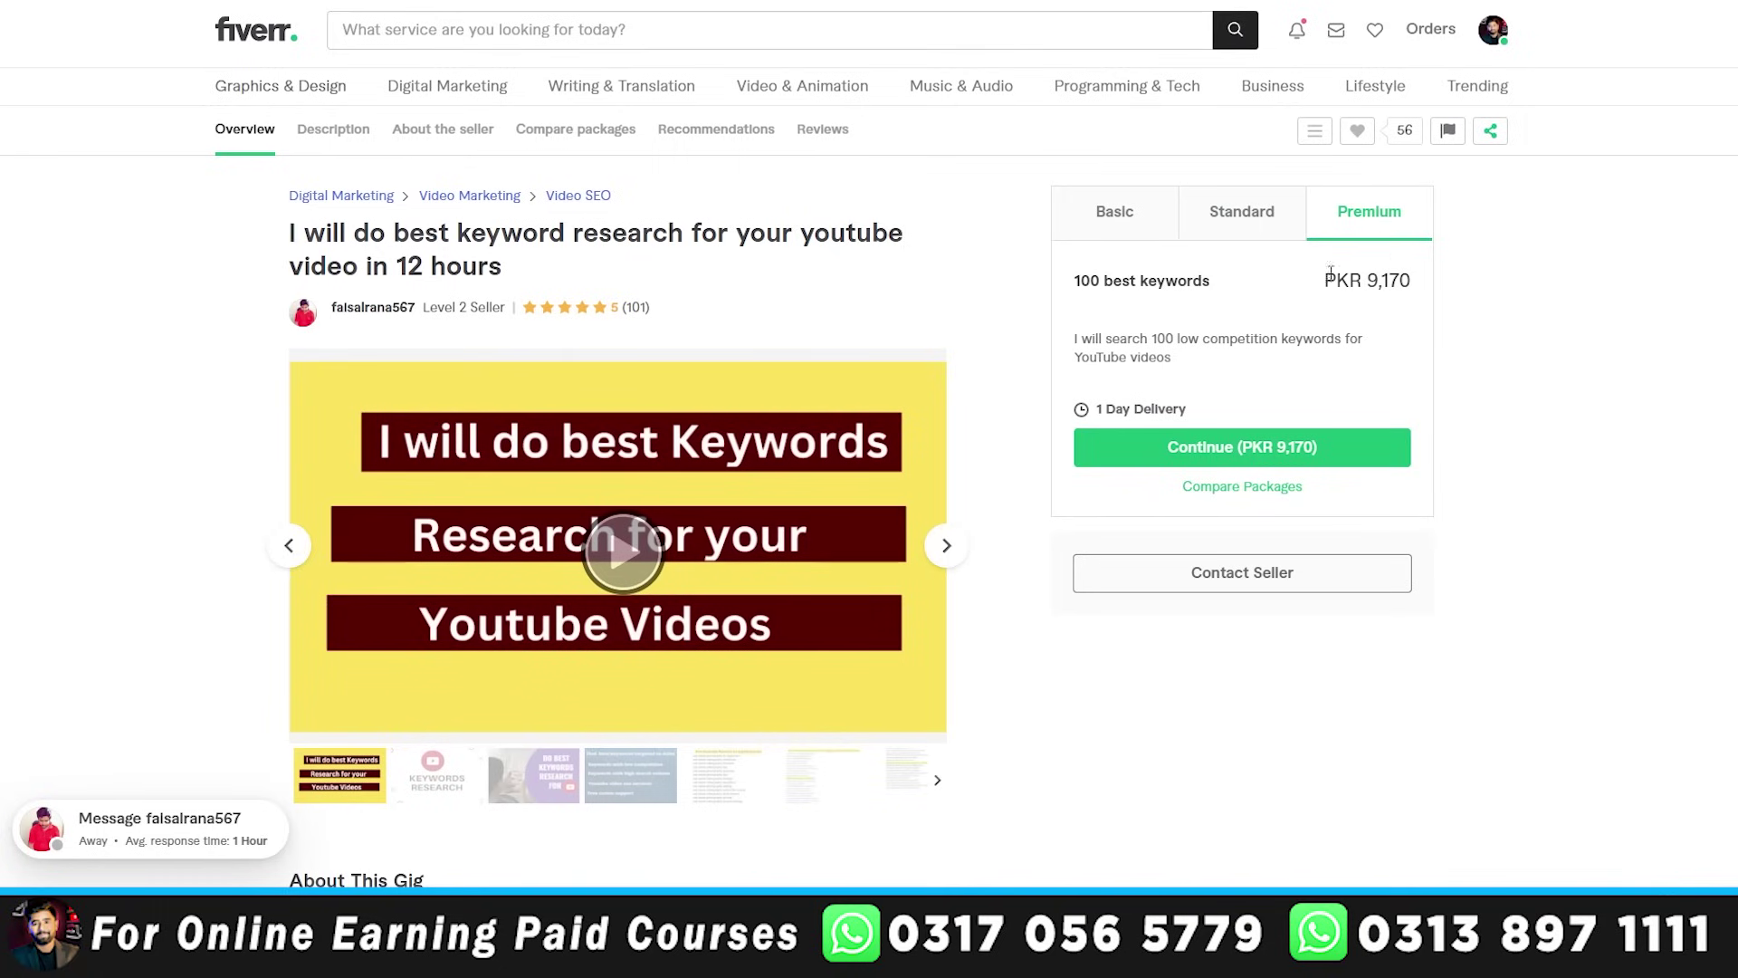
{"action": "left_click", "coordinate": [1105, 237]}
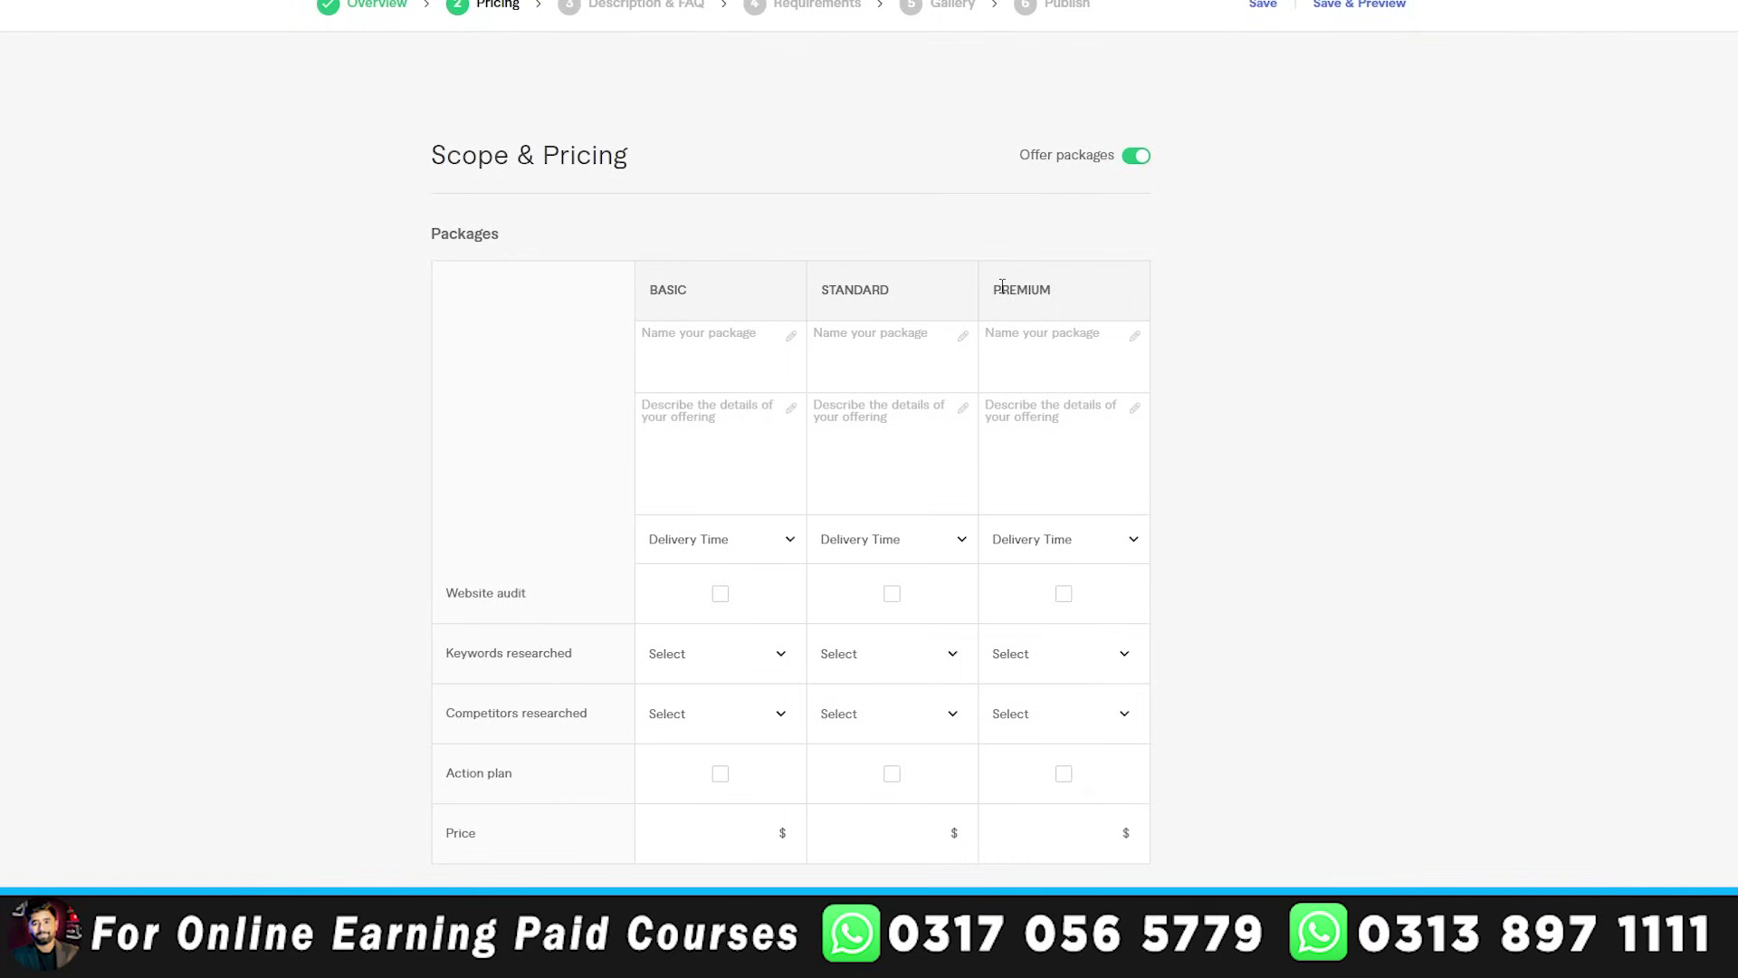
- Name the Basic package "Rank 3 Videos", the Standard "Rank 5 Videos & Channel" and the Premium "Rank 10 Videos & Channel", using the competing gig as reference
{"action": "left_click", "coordinate": [712, 338]}
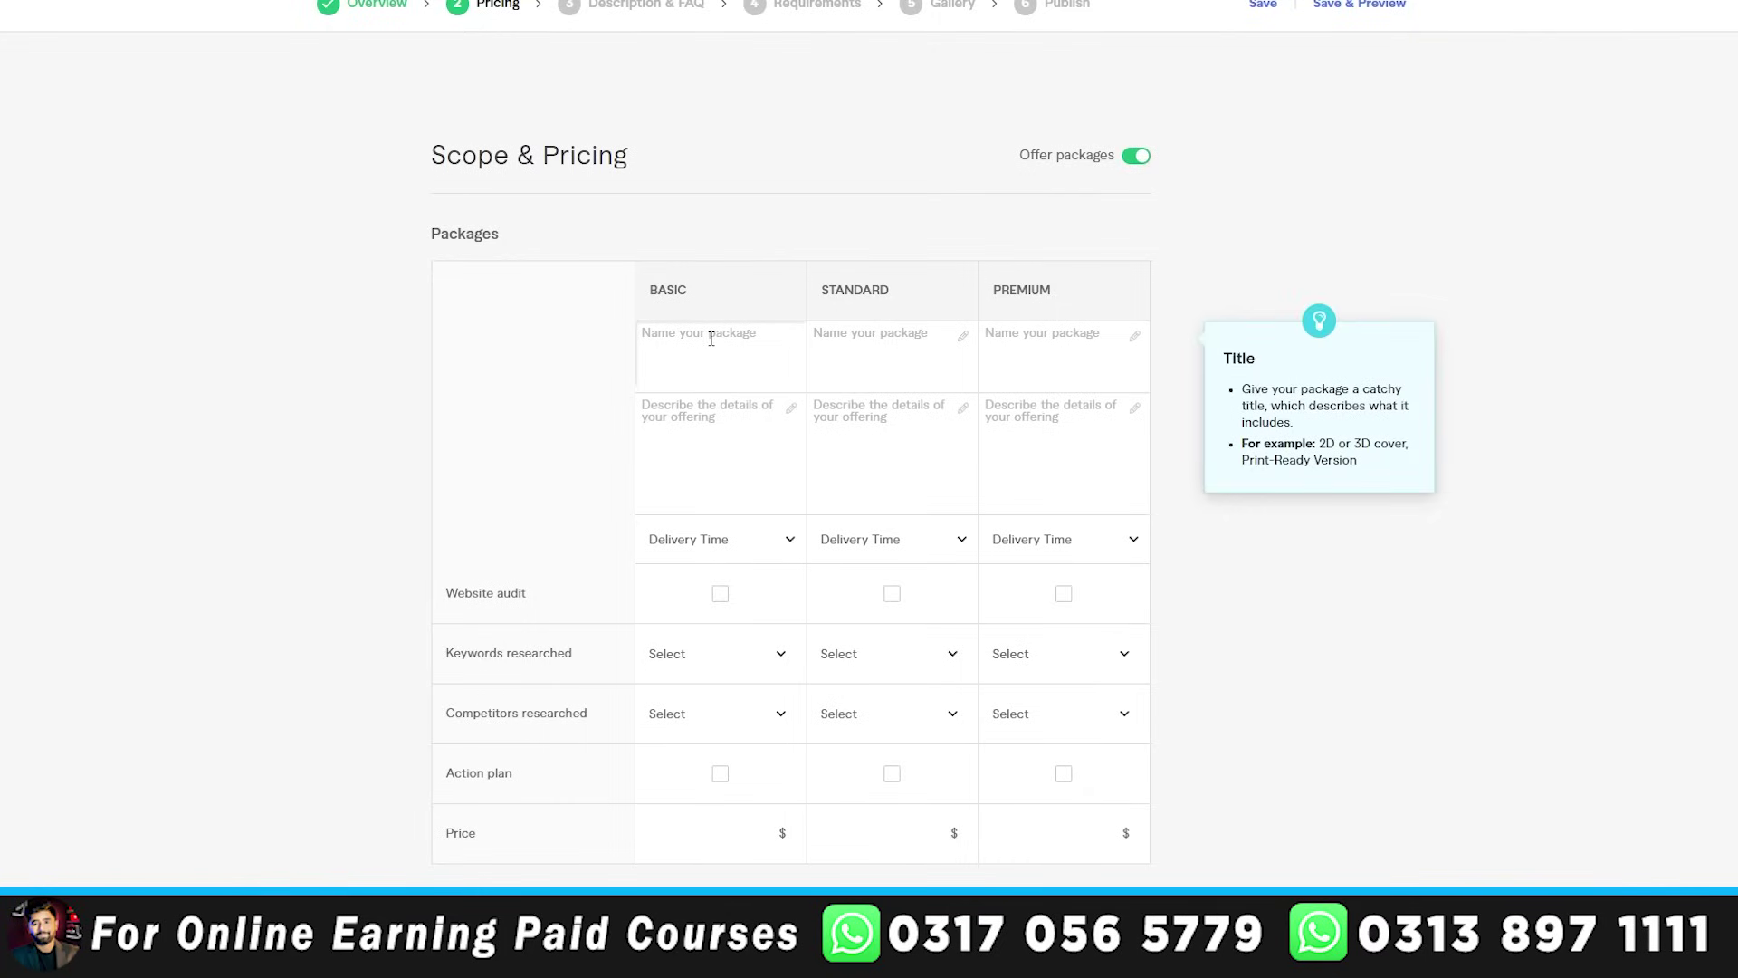
{"action": "left_click", "coordinate": [900, 337]}
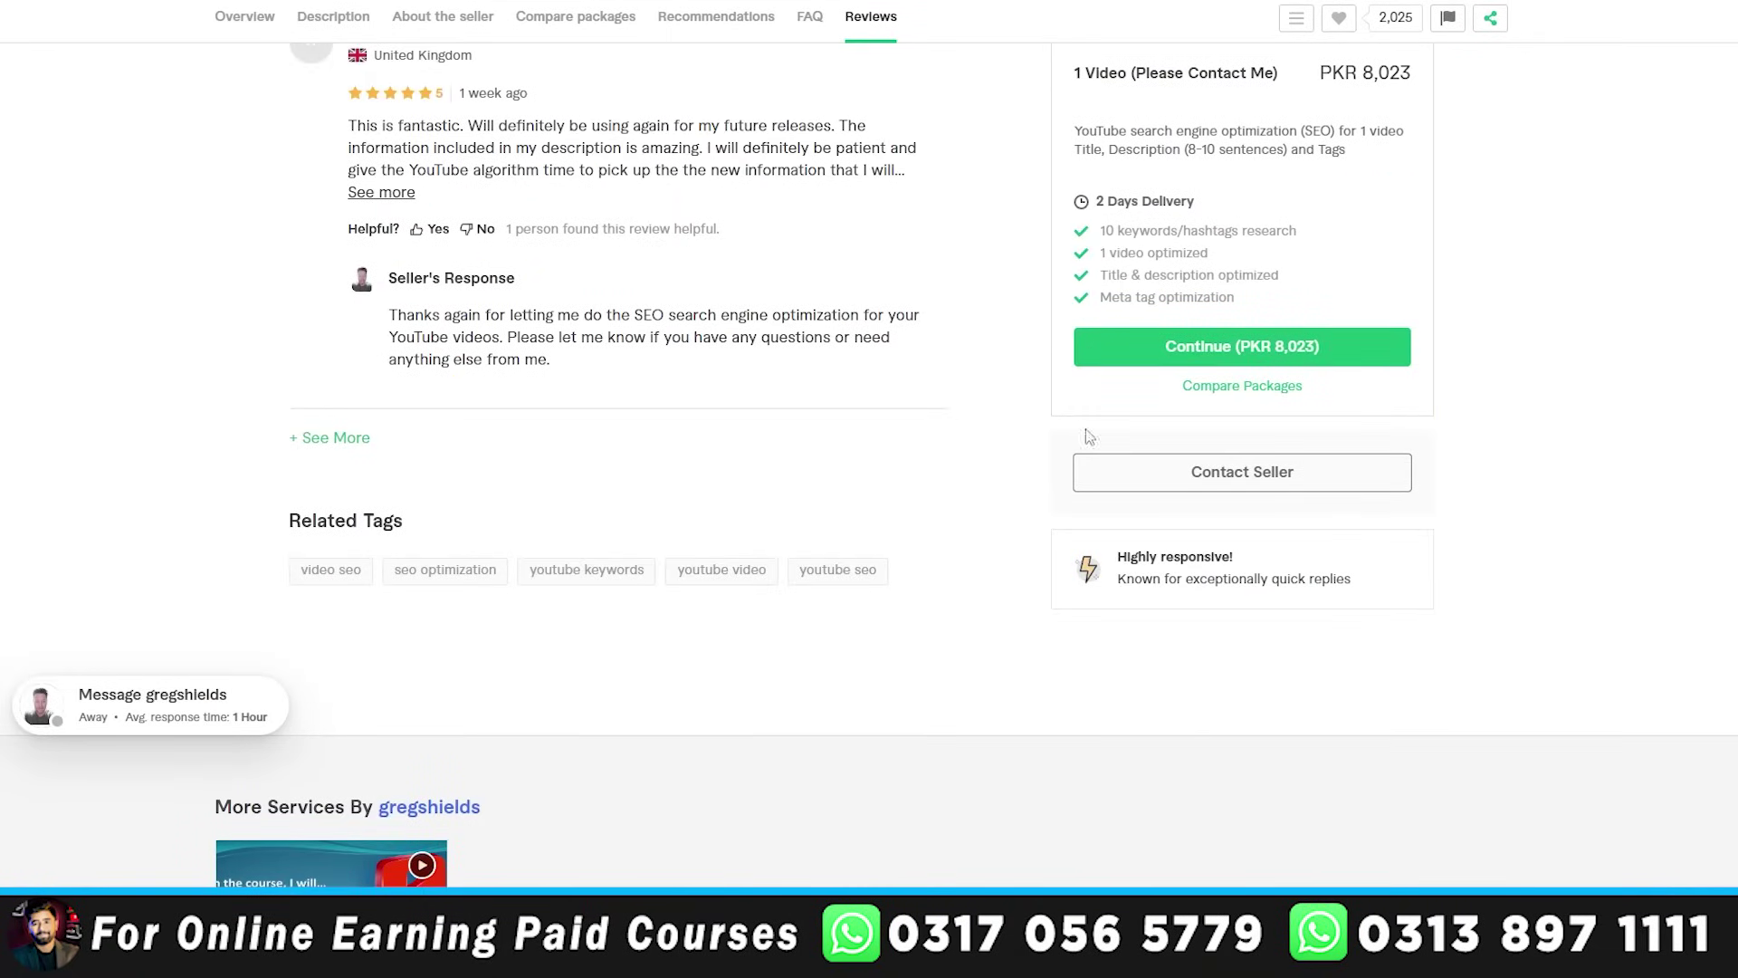
{"action": "scroll", "coordinate": [1089, 438], "scroll_direction": "up", "scroll_amount": 20}
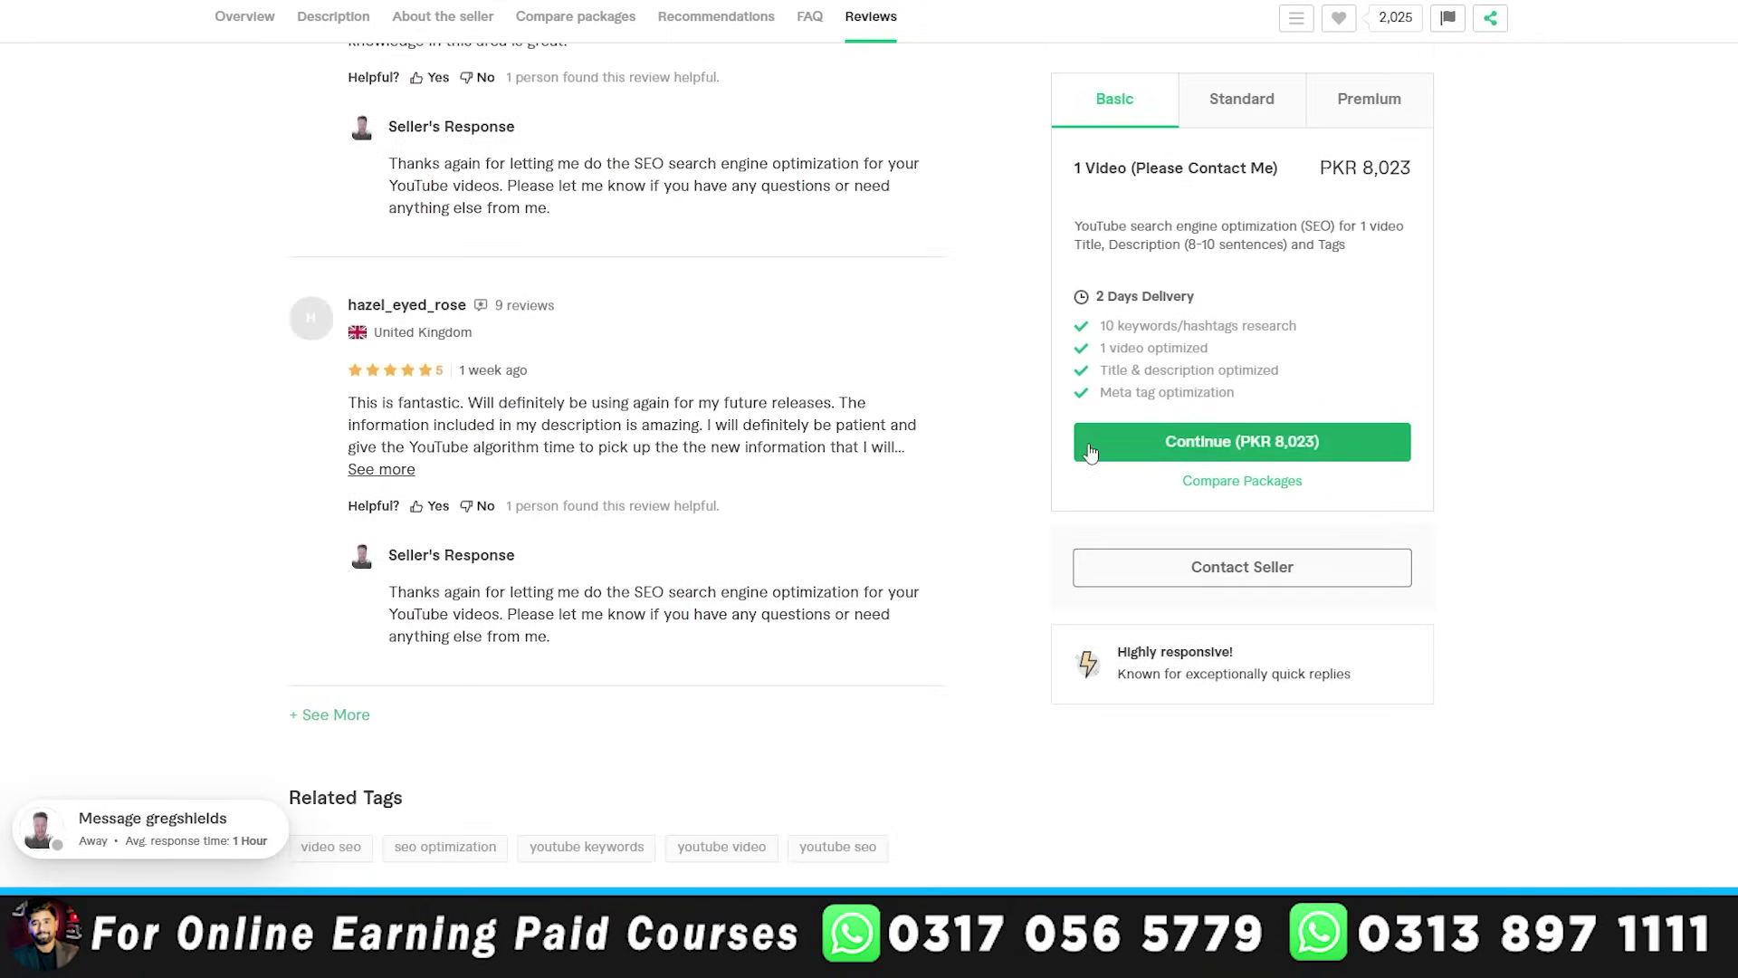
{"action": "scroll", "coordinate": [1041, 471], "scroll_direction": "up", "scroll_amount": 12}
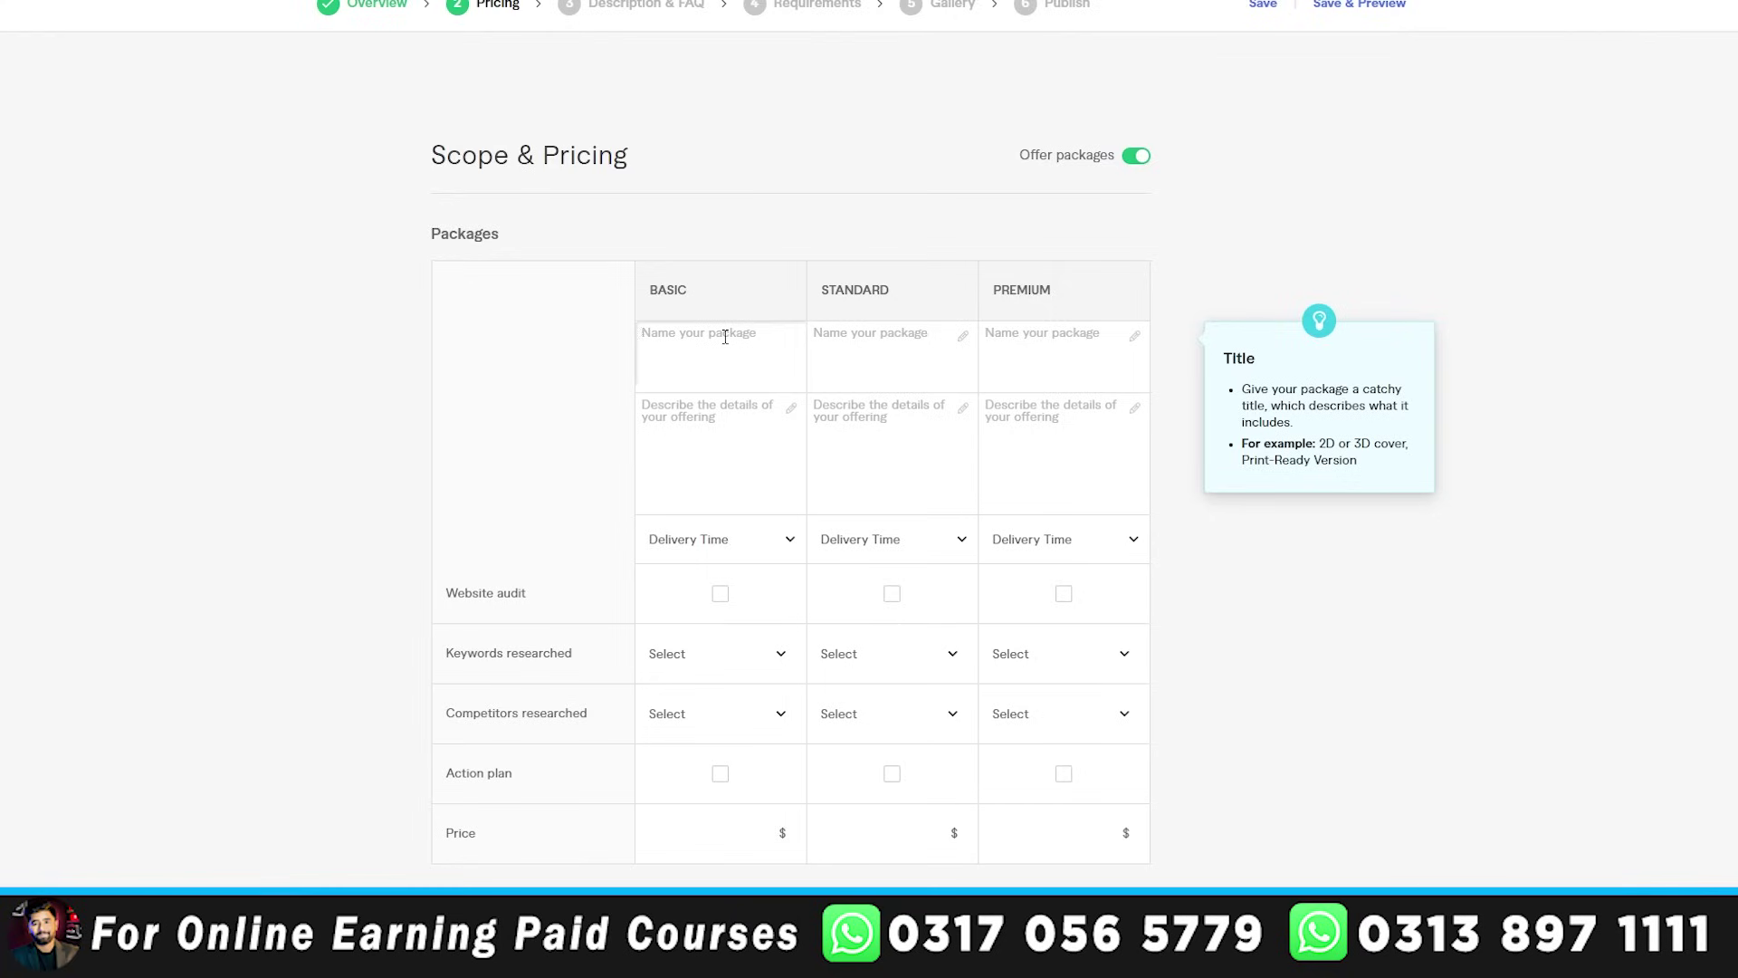
{"action": "left_click", "coordinate": [1064, 355]}
{"action": "left_click", "coordinate": [695, 344]}
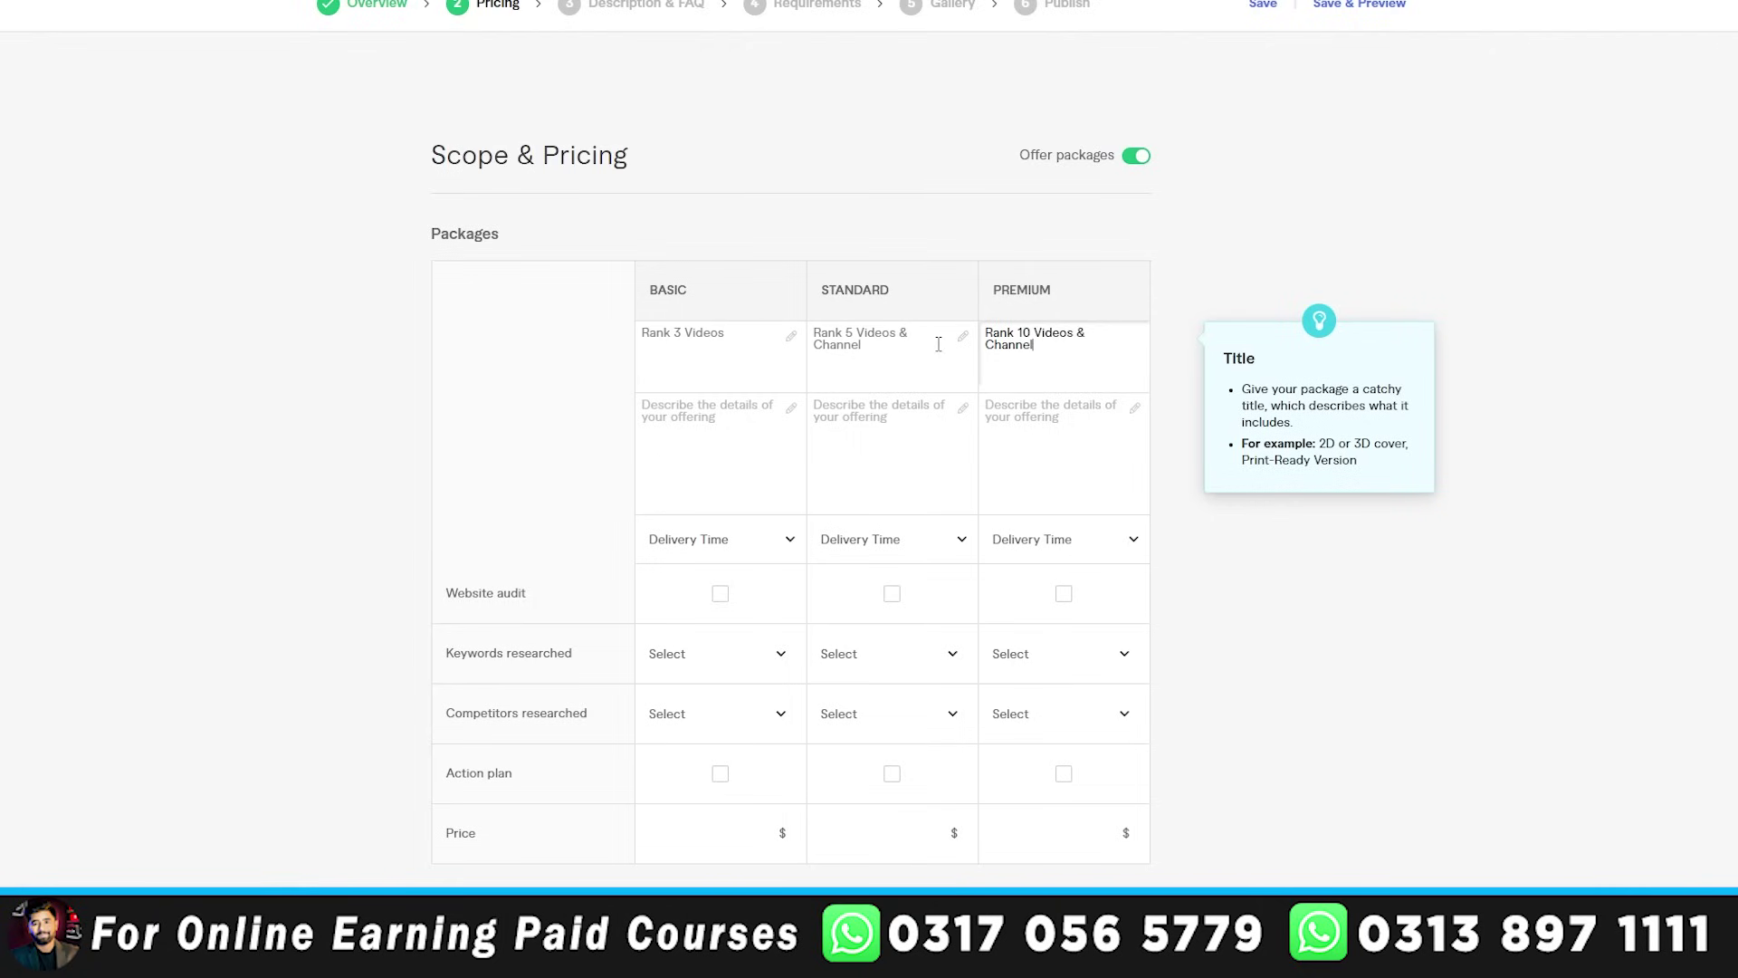
- Set the Basic package description to "YouTube search engine optimization (SEO) for 3 video Title, Description (8-10 sentences) and Tags"
{"action": "left_click", "coordinate": [701, 412]}
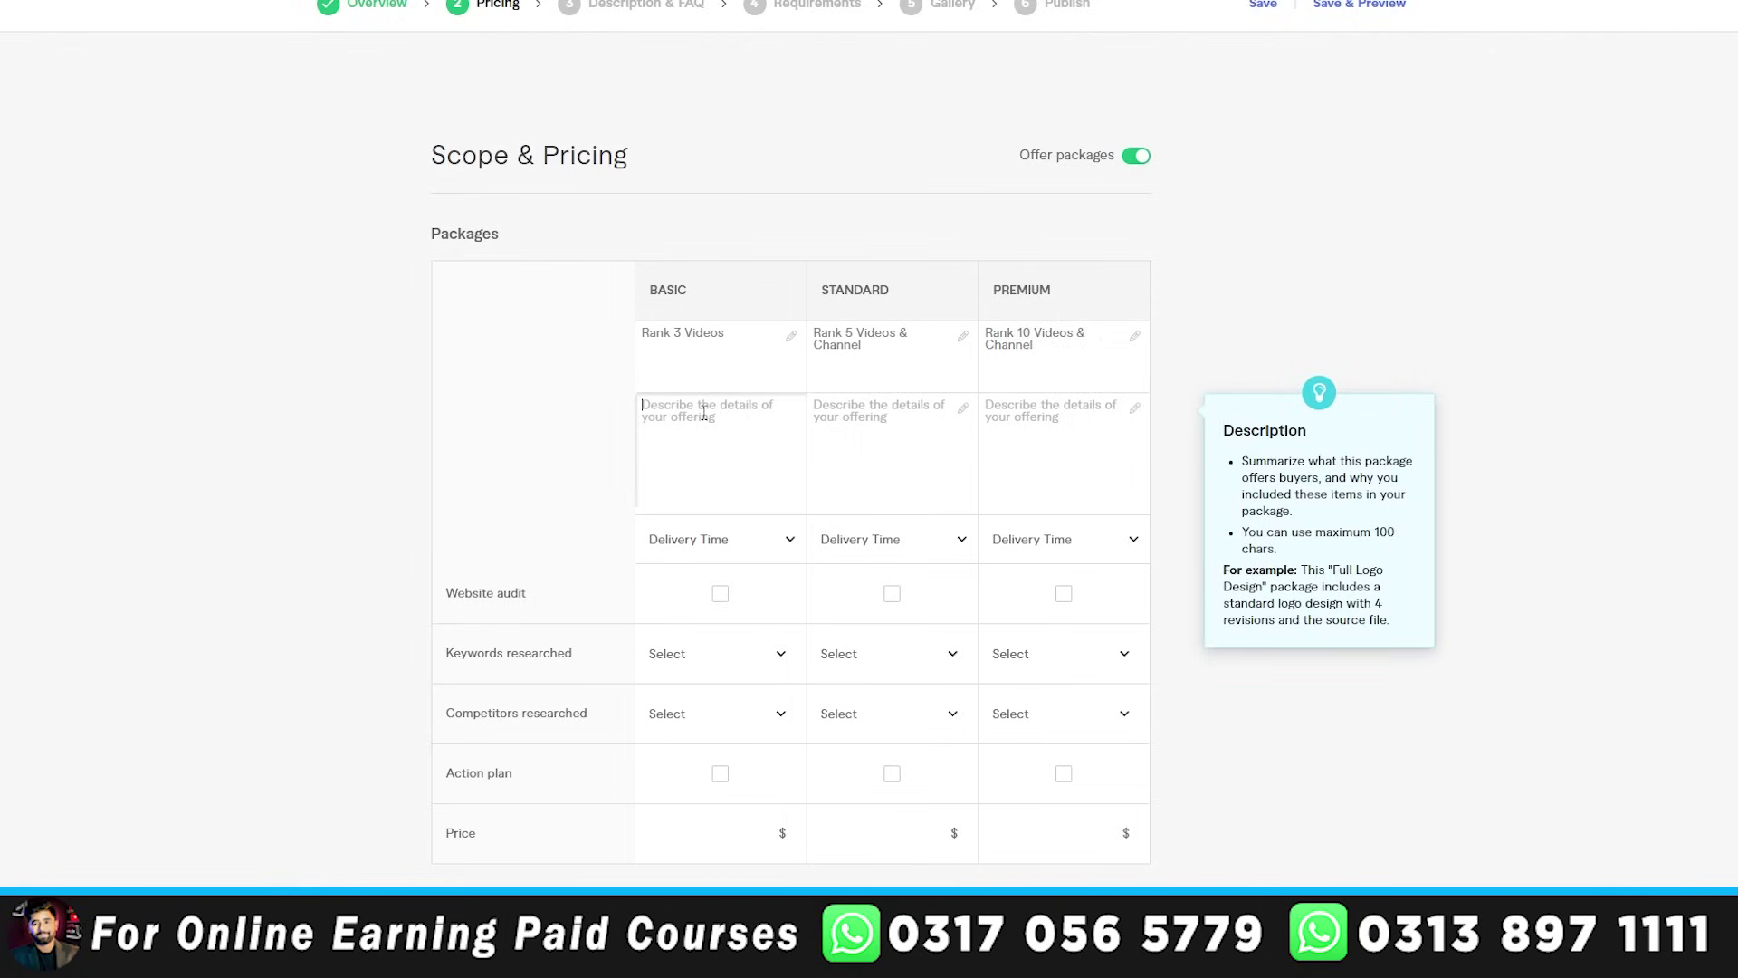
{"action": "type", "text": "YouTube search engine optimization (SEO) for 1 video Title, Description (8-10 sentences) and Tags"}
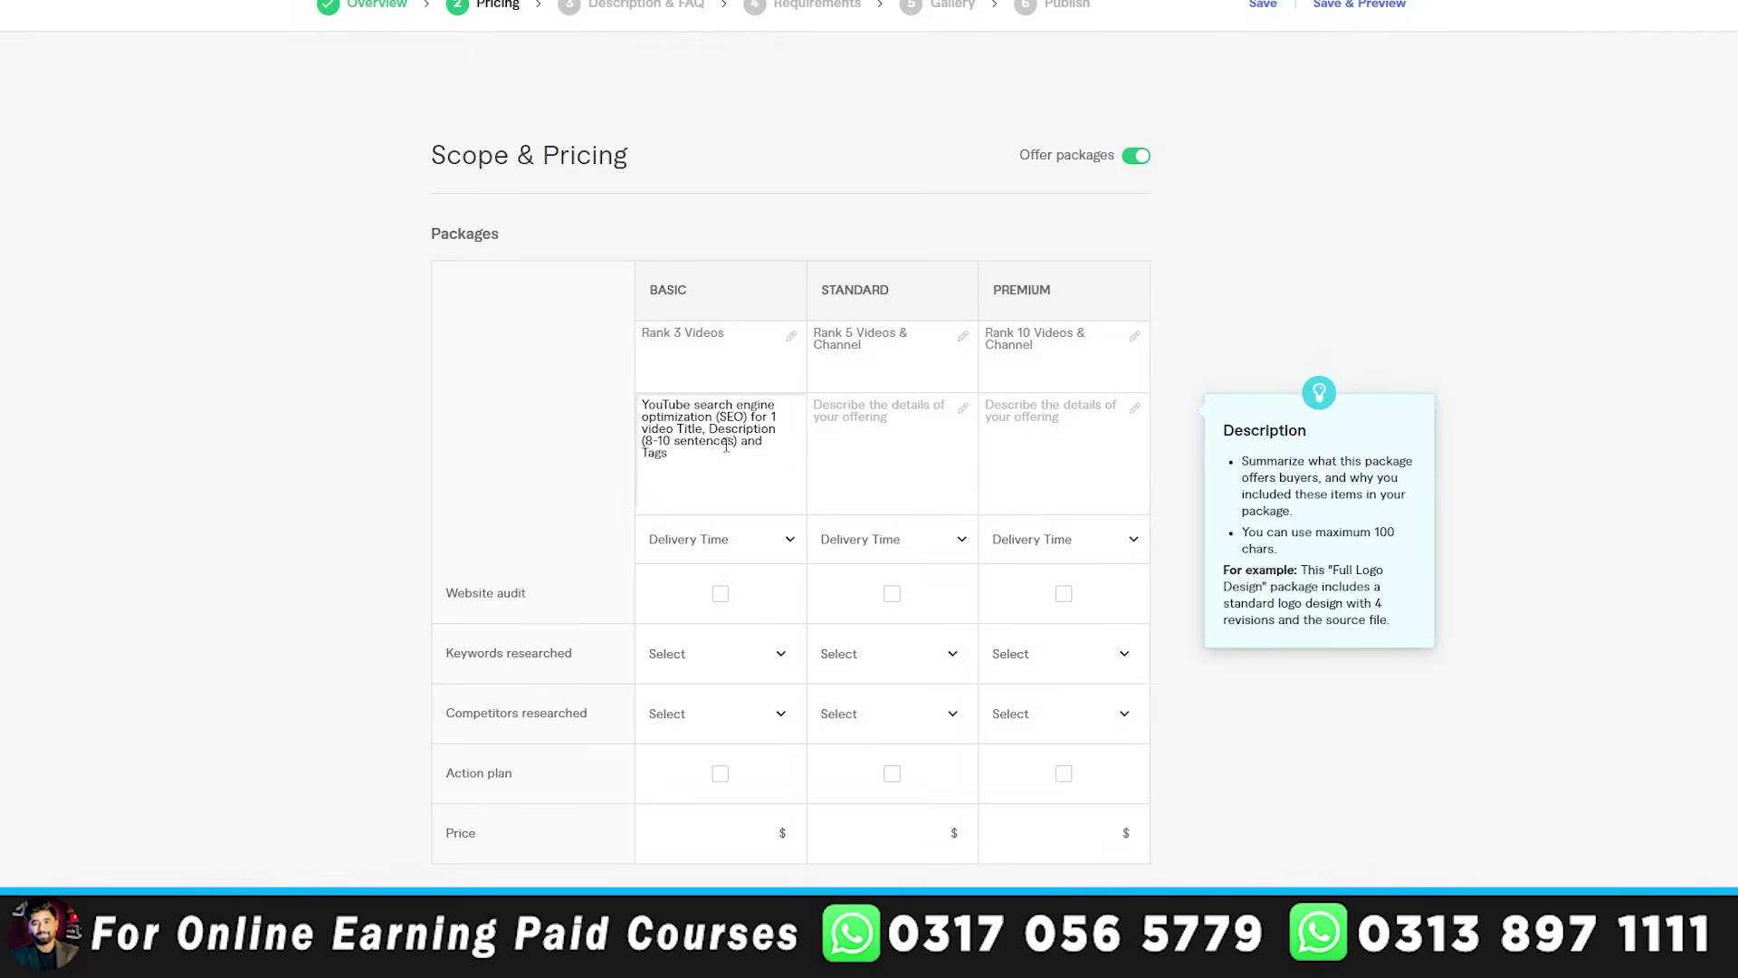
{"action": "double_click", "coordinate": [774, 418]}
{"action": "type", "text": "3"}
- Set the Standard package description to "YouTube search engine optimization (SEO) for 5video Title, Description and Tags & channel SEO" and copy it
{"action": "left_click", "coordinate": [839, 407]}
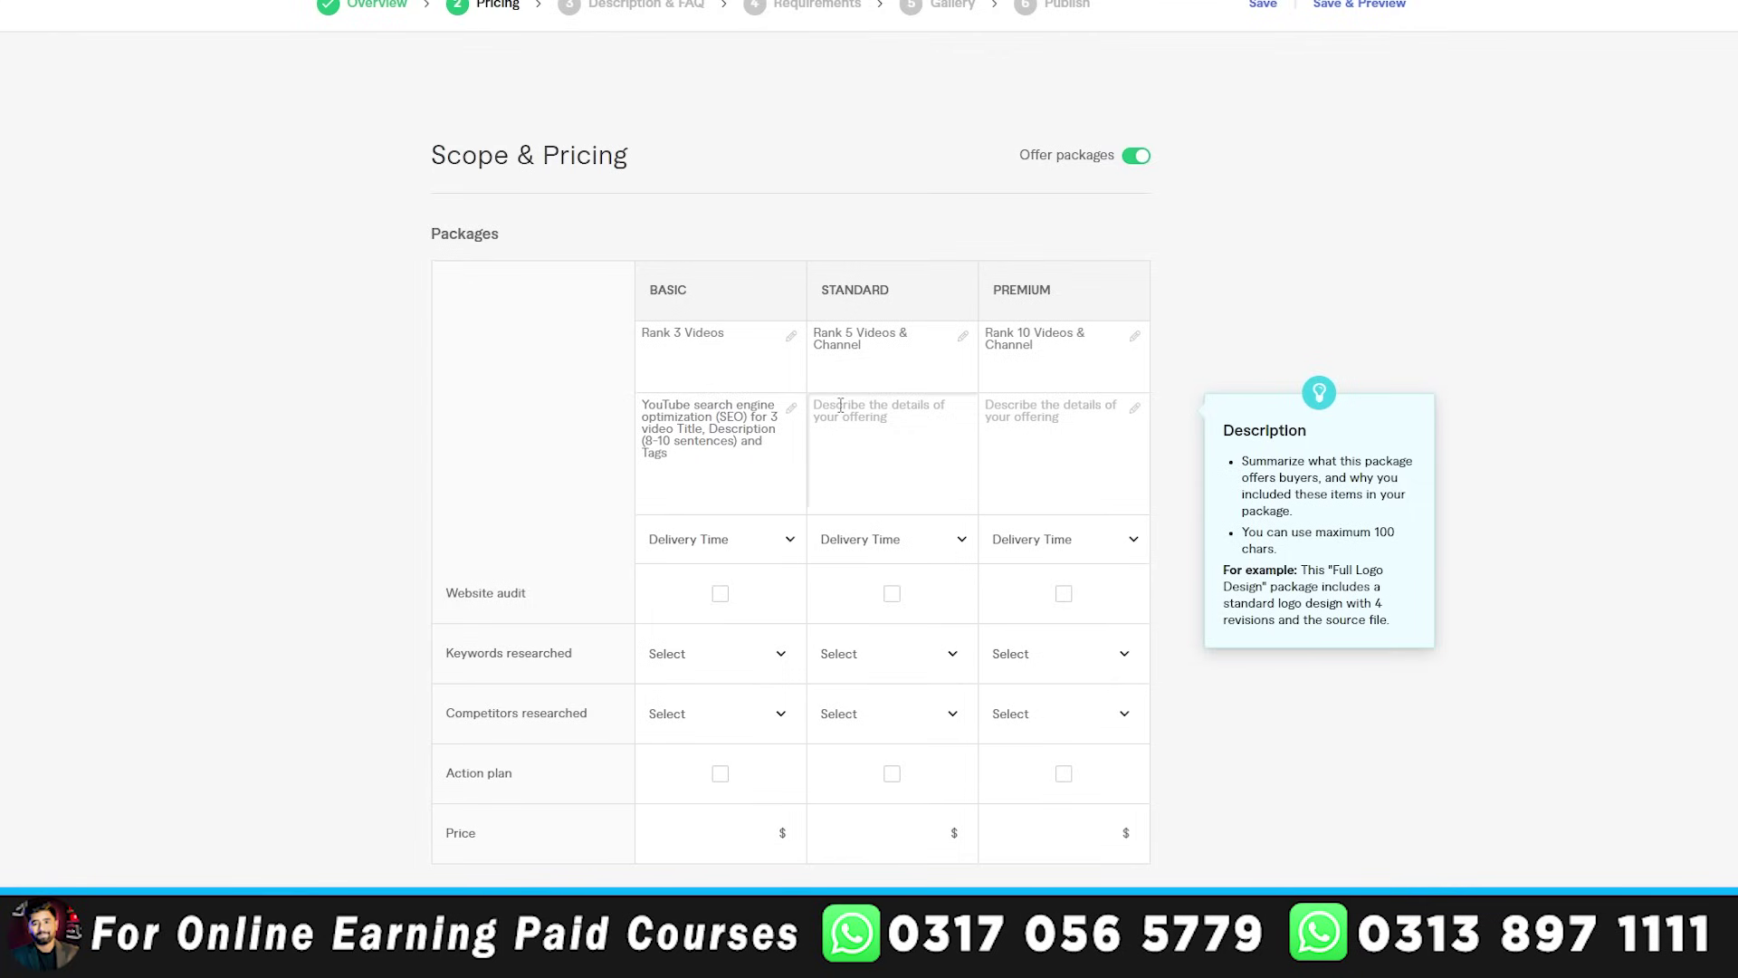
{"action": "type", "text": "YouTube search engine optimization (SEO) for 1 video Title, Description (8-10 sentences) and Tags"}
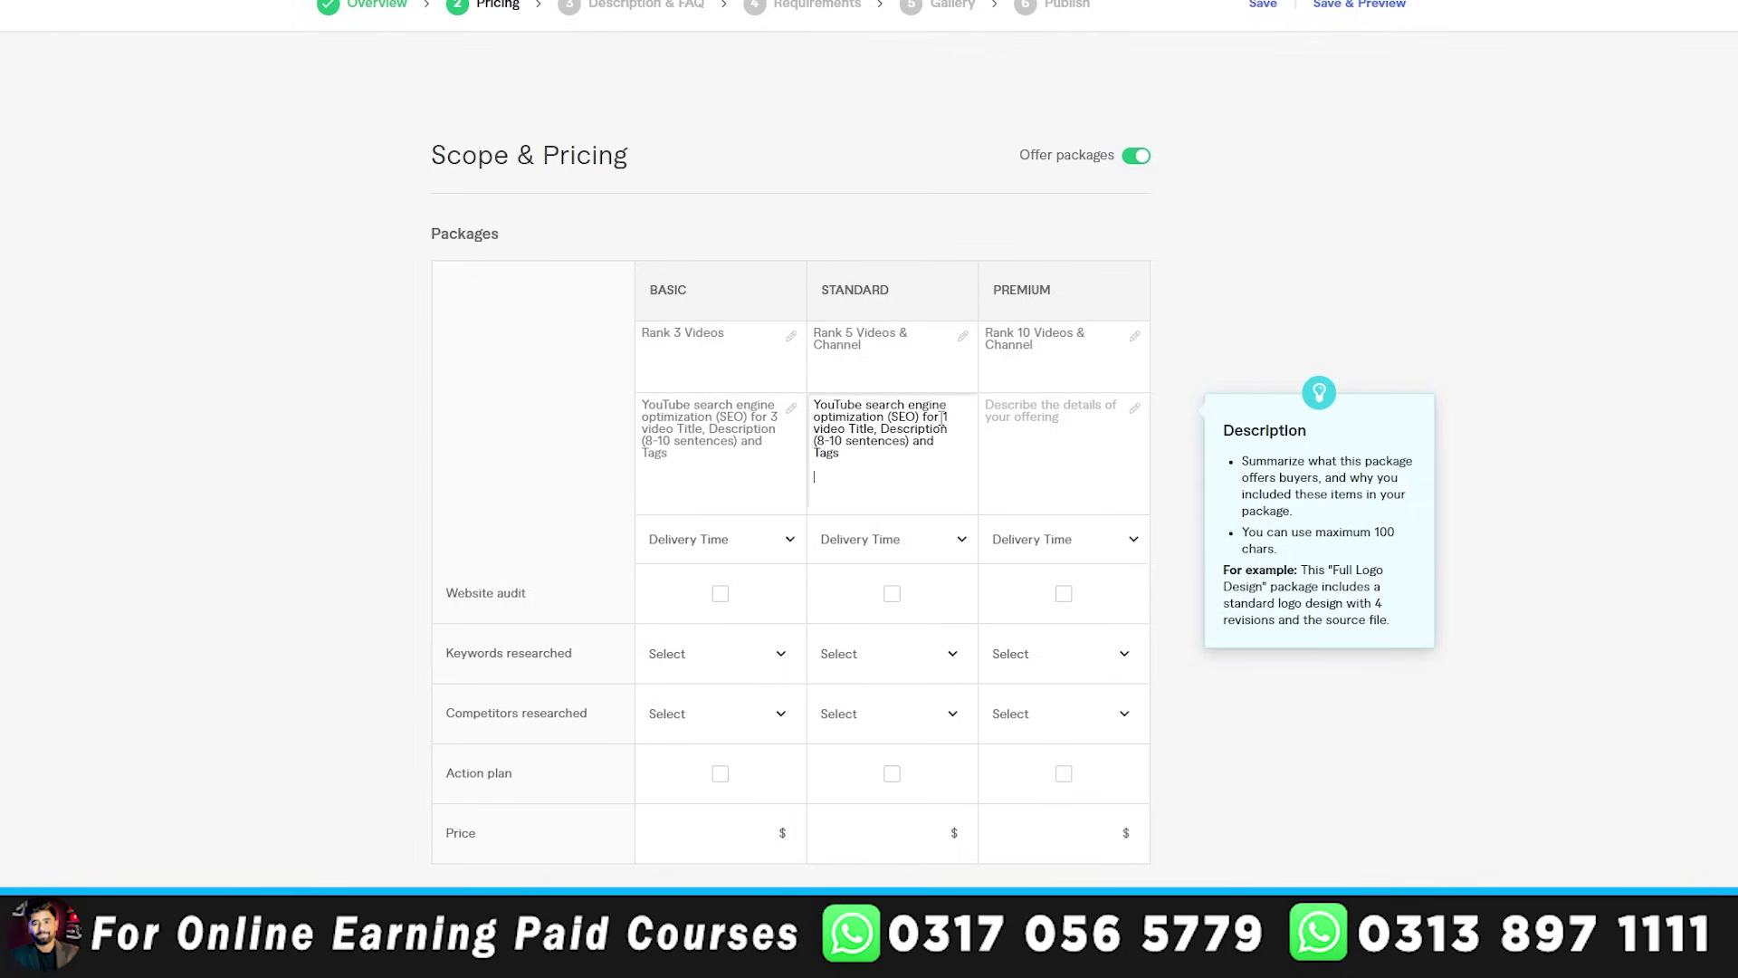
{"action": "type", "text": "5"}
{"action": "left_click_drag", "start_coordinate": [909, 442], "coordinate": [822, 444]}
{"action": "key", "text": "BackSpace"}
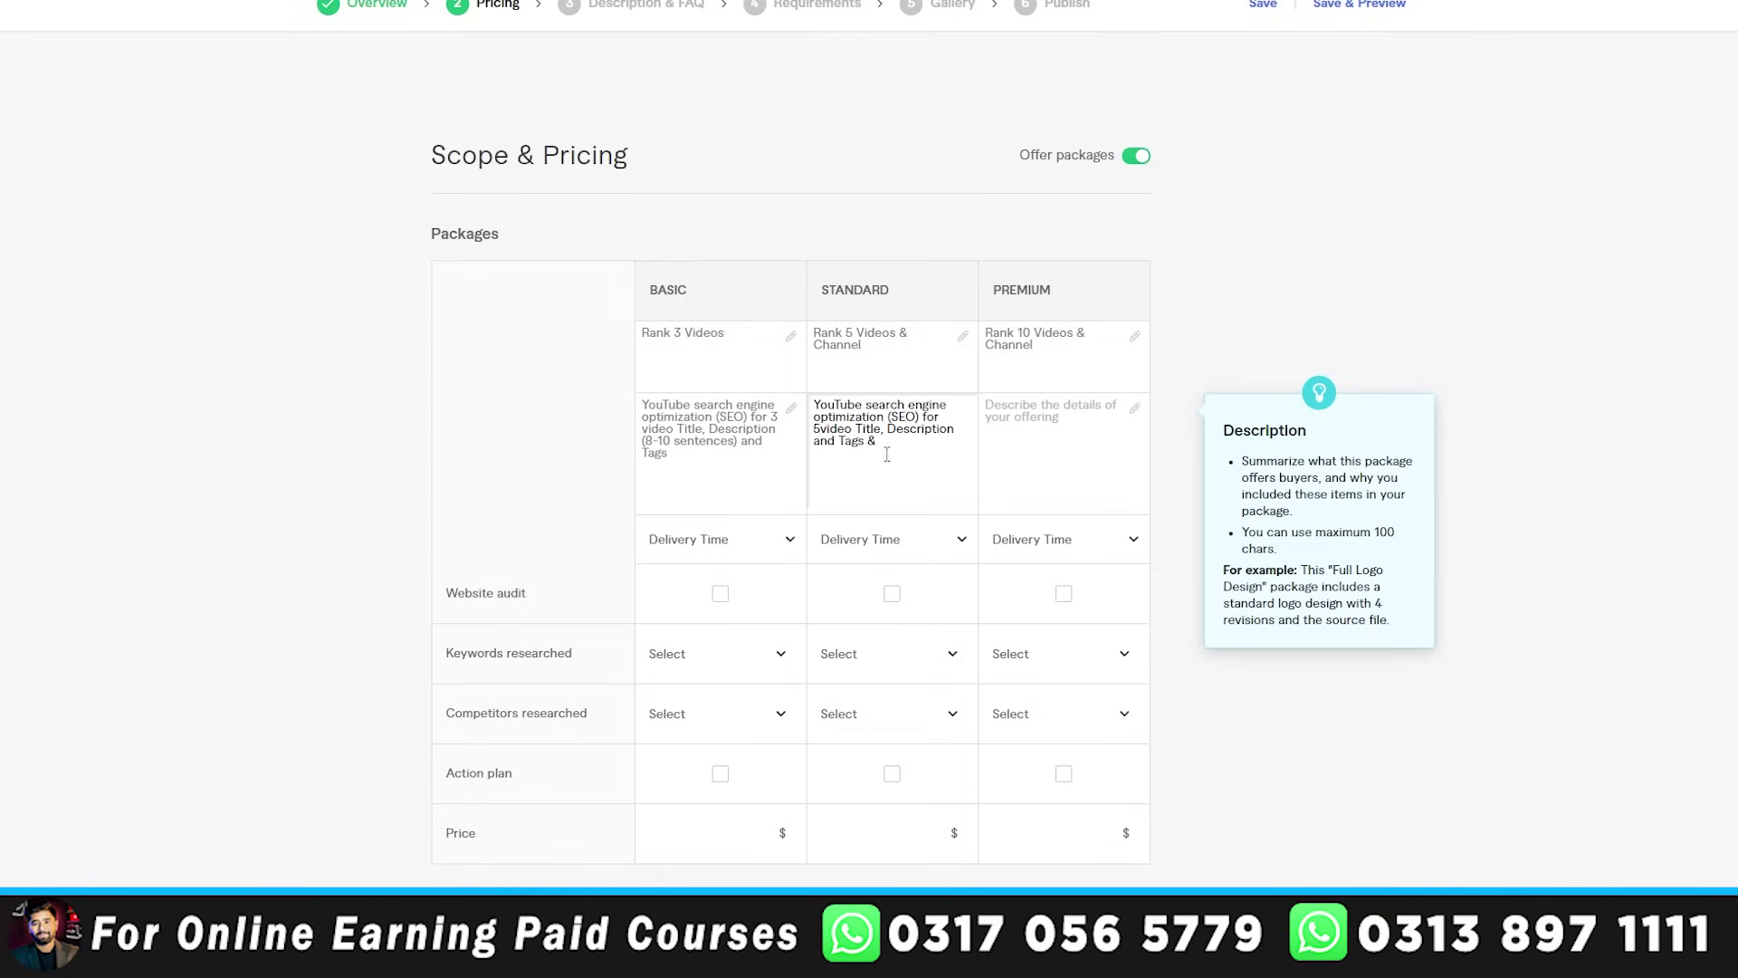
{"action": "type", "text": "channel SEO"}
{"action": "key", "text": "ctrl+a"}
{"action": "key", "text": "ctrl+c"}
- Paste the copied description into the Premium package and change its video count to "10 videos"
{"action": "left_click", "coordinate": [778, 356]}
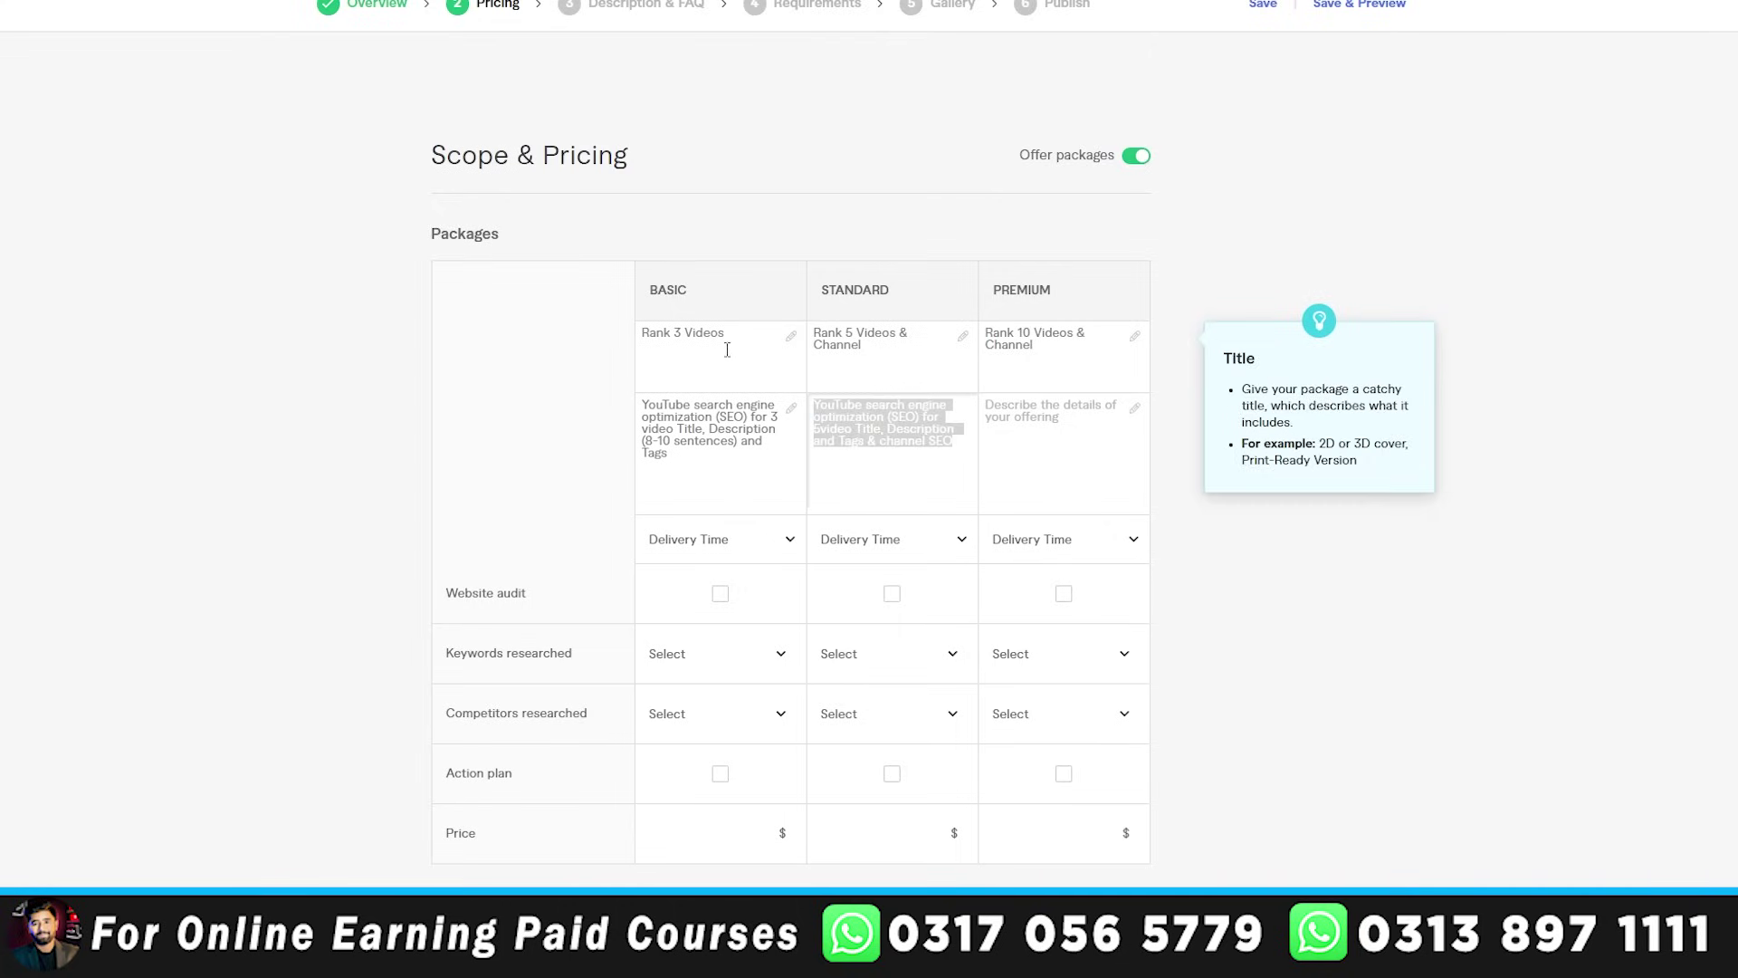
{"action": "left_click", "coordinate": [1029, 435]}
{"action": "key", "text": "ctrl+v"}
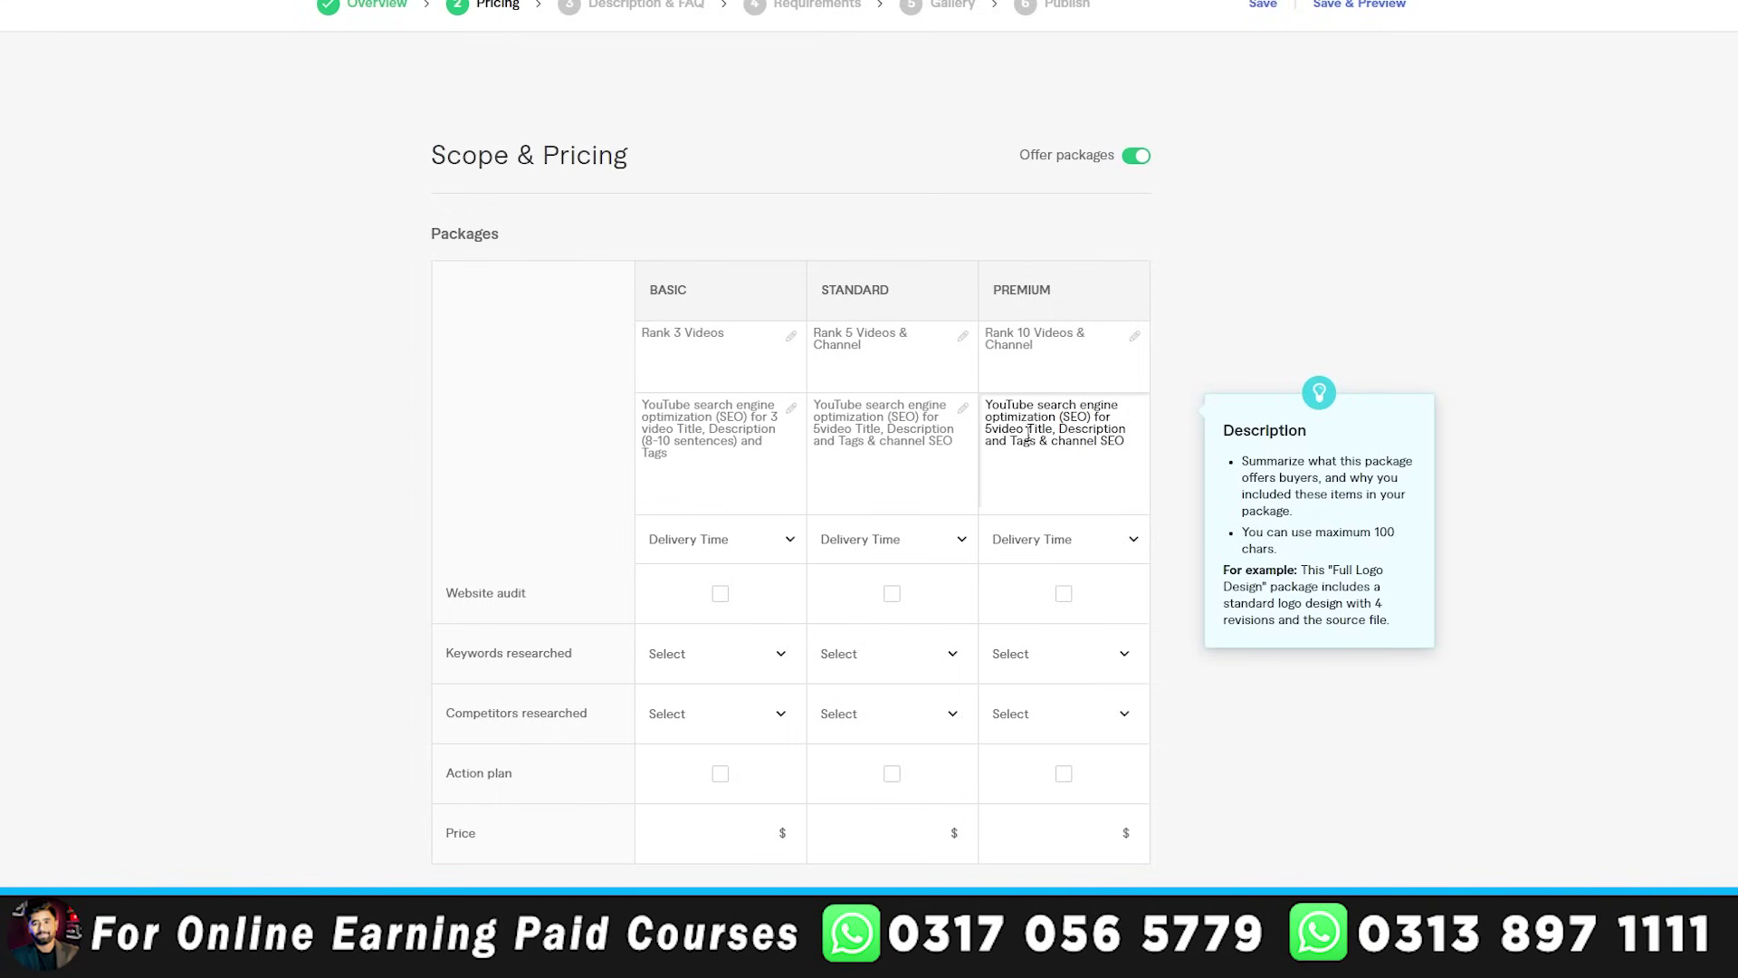
{"action": "left_click", "coordinate": [987, 429]}
{"action": "key", "text": "BackSpace"}
{"action": "type", "text": "10"}
{"action": "left_click", "coordinate": [1022, 430]}
{"action": "type", "text": "s"}
- Correct "5video" to "5 videos" in the Standard package description
{"action": "left_click", "coordinate": [824, 430]}
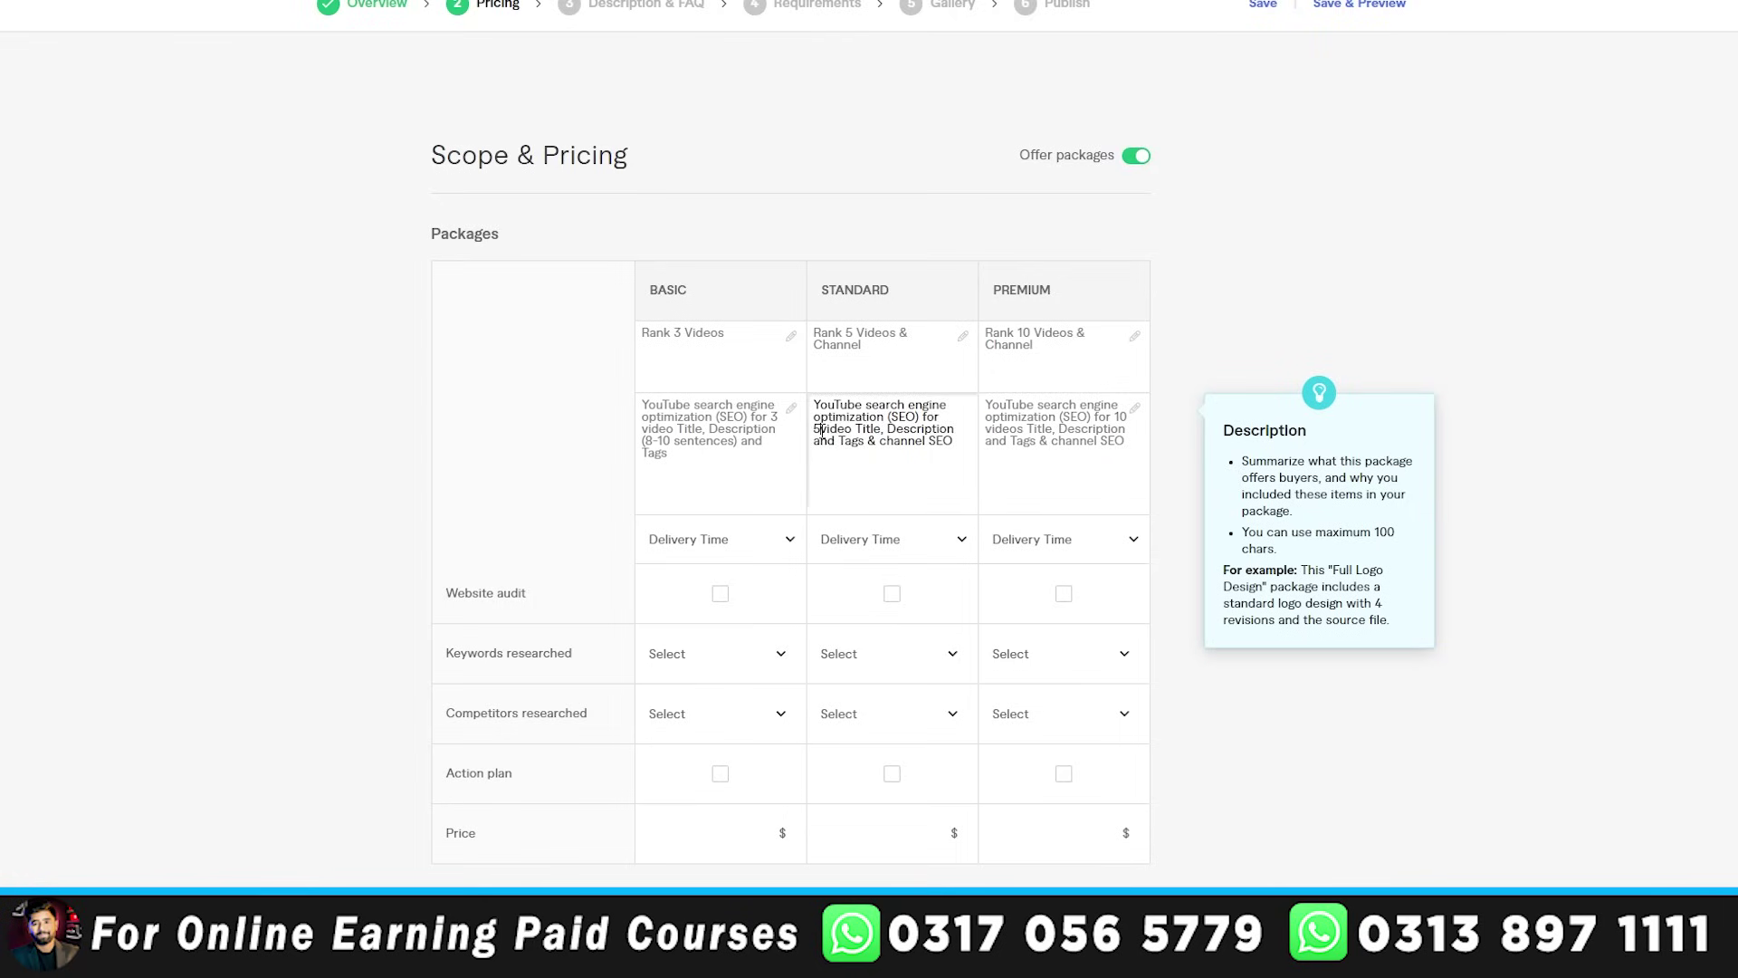
{"action": "left_click", "coordinate": [847, 429]}
{"action": "type", "text": "s"}
- Compare the packages of the "I will do organic promotion and video seo for youtube channel monetization" gig
{"action": "left_click", "coordinate": [1079, 263]}
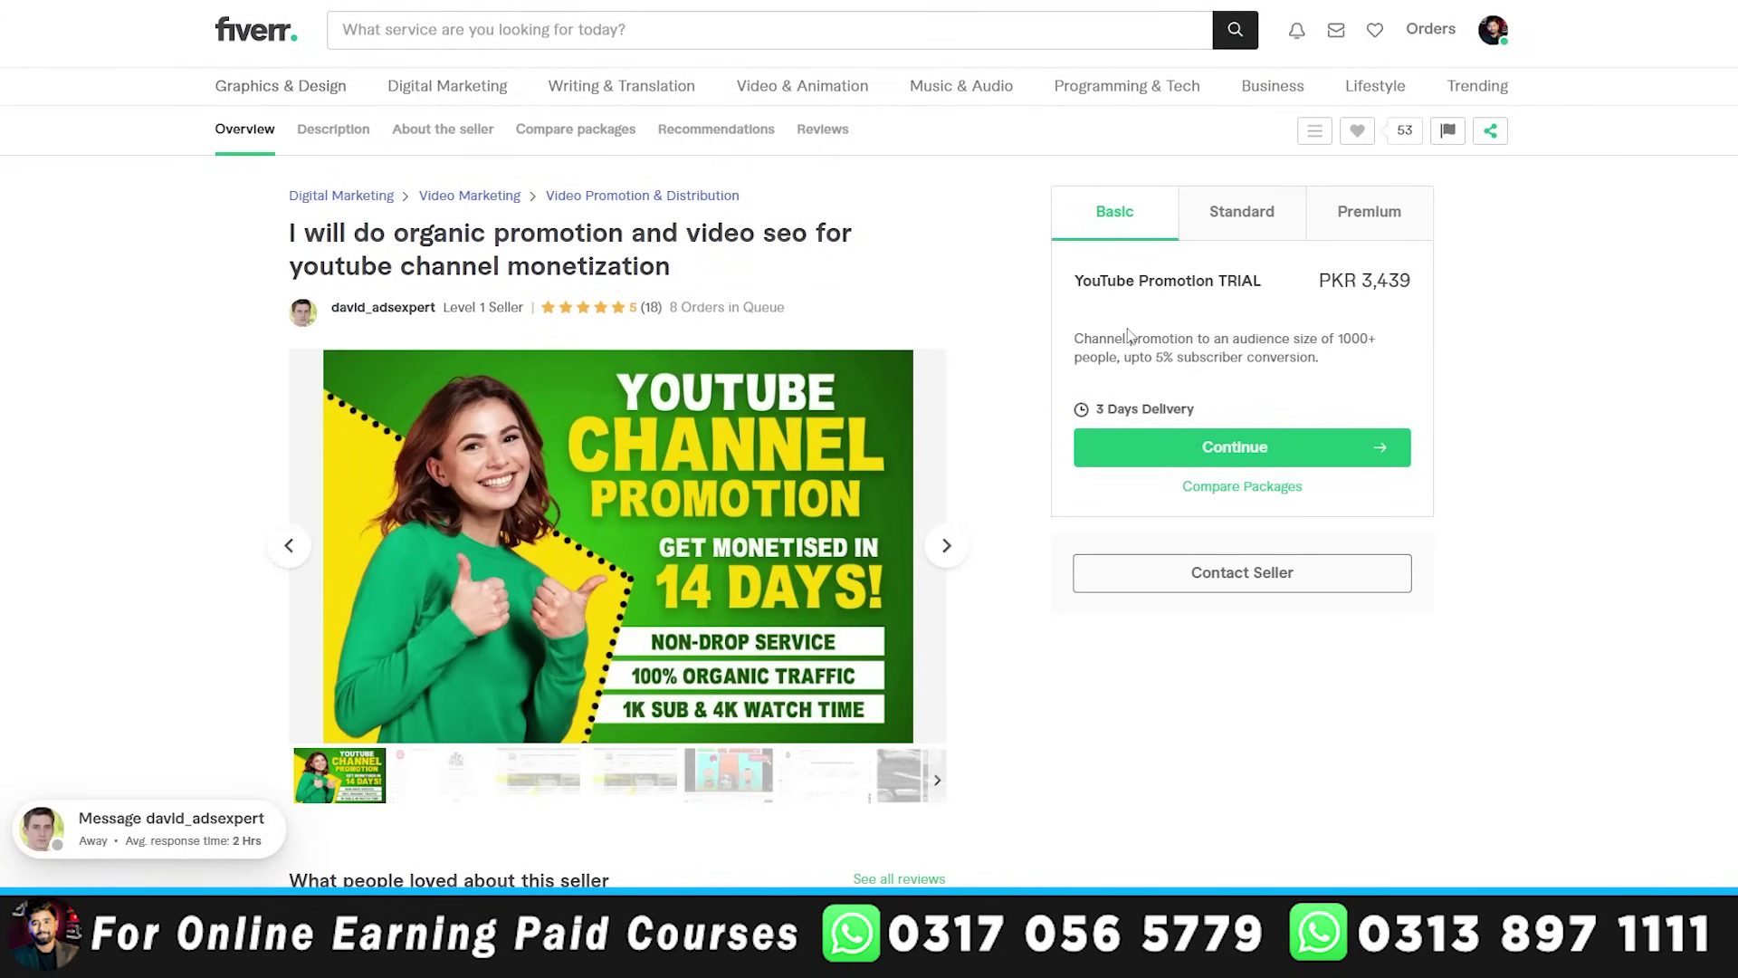
{"action": "left_click", "coordinate": [1239, 215]}
{"action": "left_click", "coordinate": [1364, 227]}
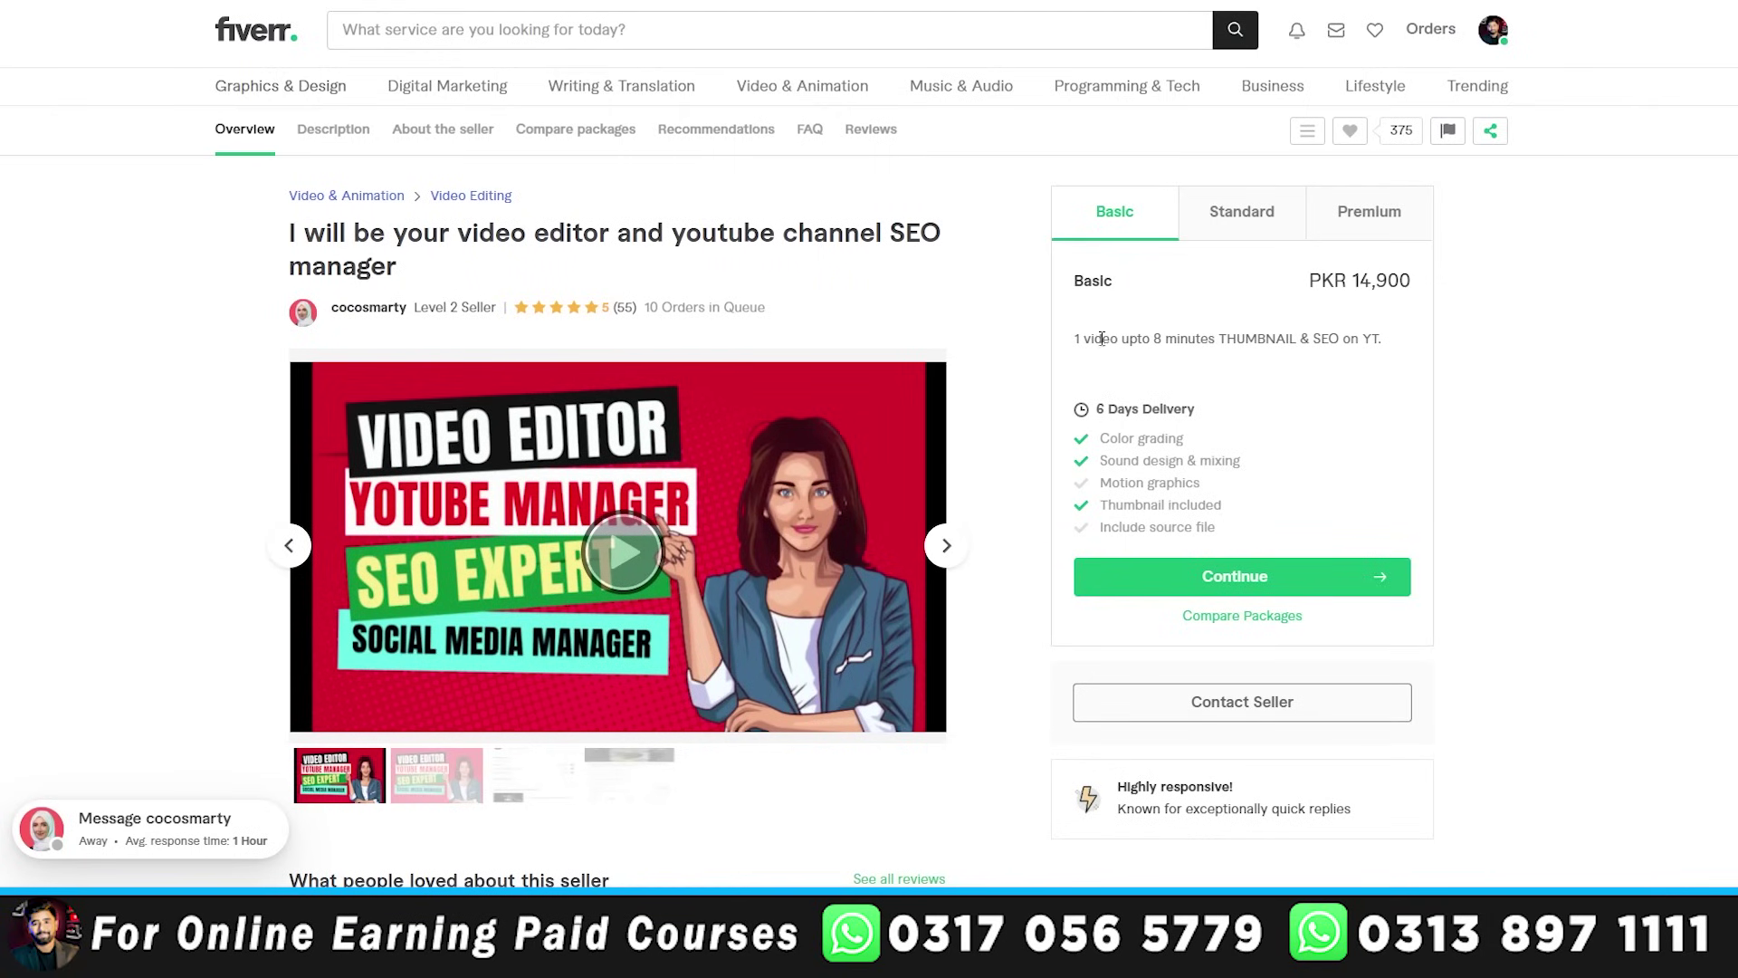
- View the Standard and Premium packages of the "I will be your video editor and youtube channel SEO manager" gig
{"action": "left_click", "coordinate": [1253, 213]}
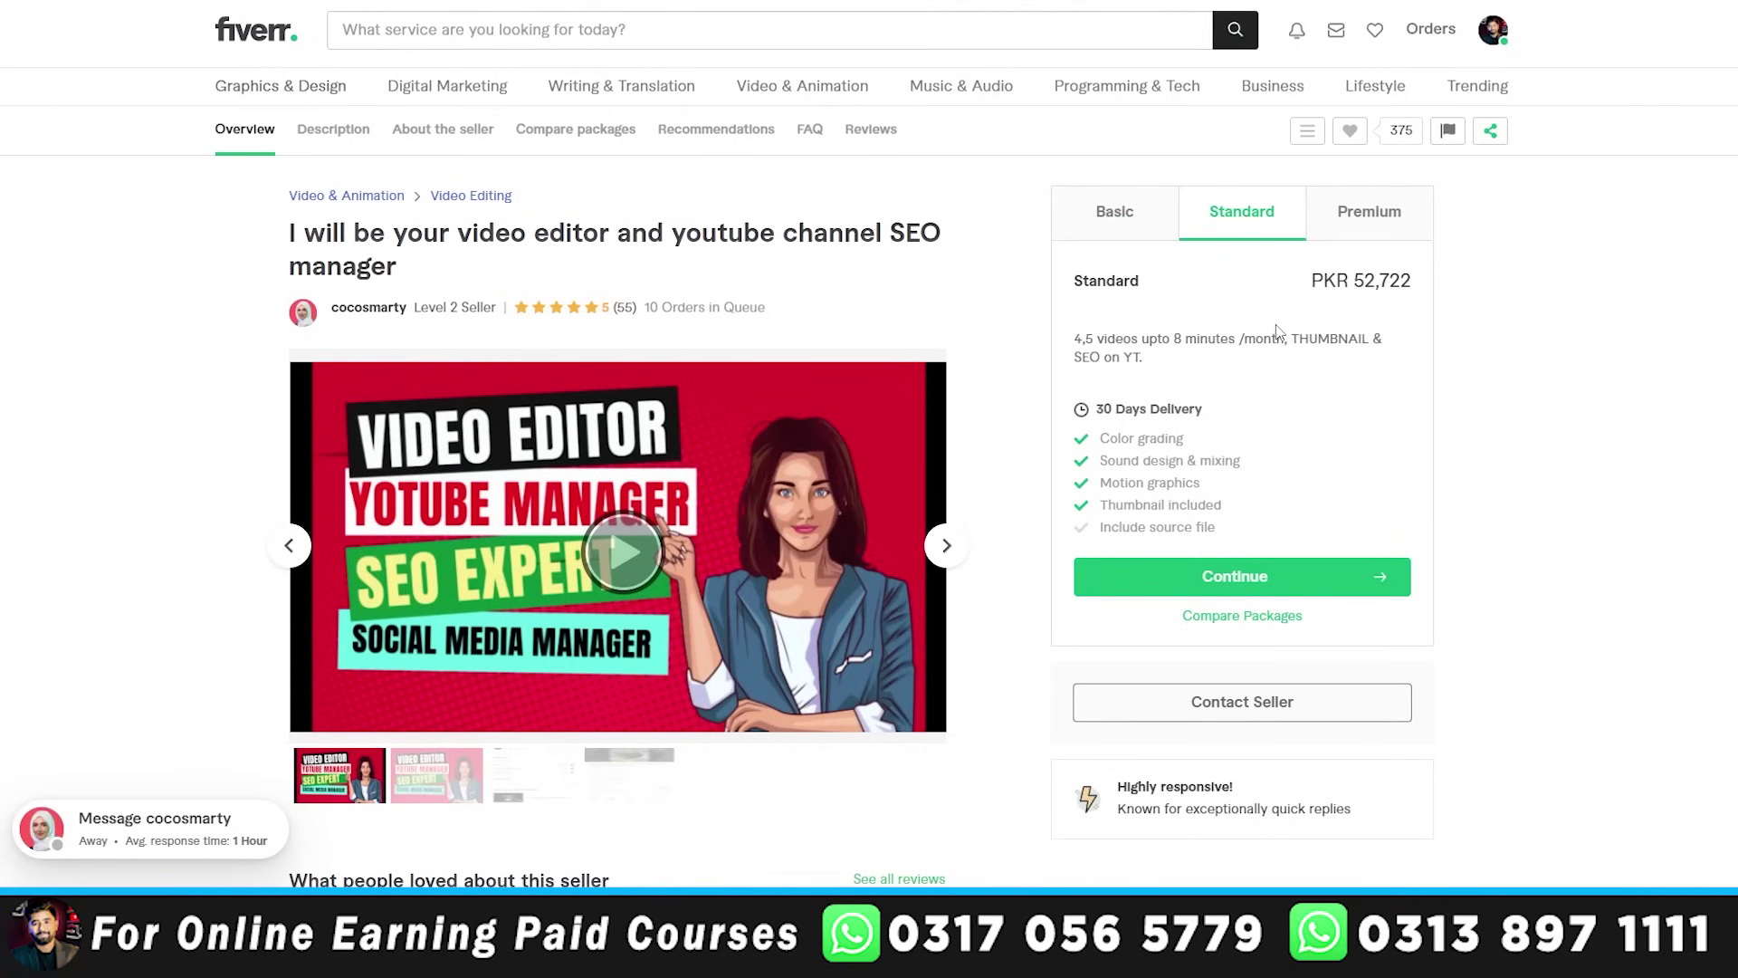
{"action": "left_click", "coordinate": [1330, 218]}
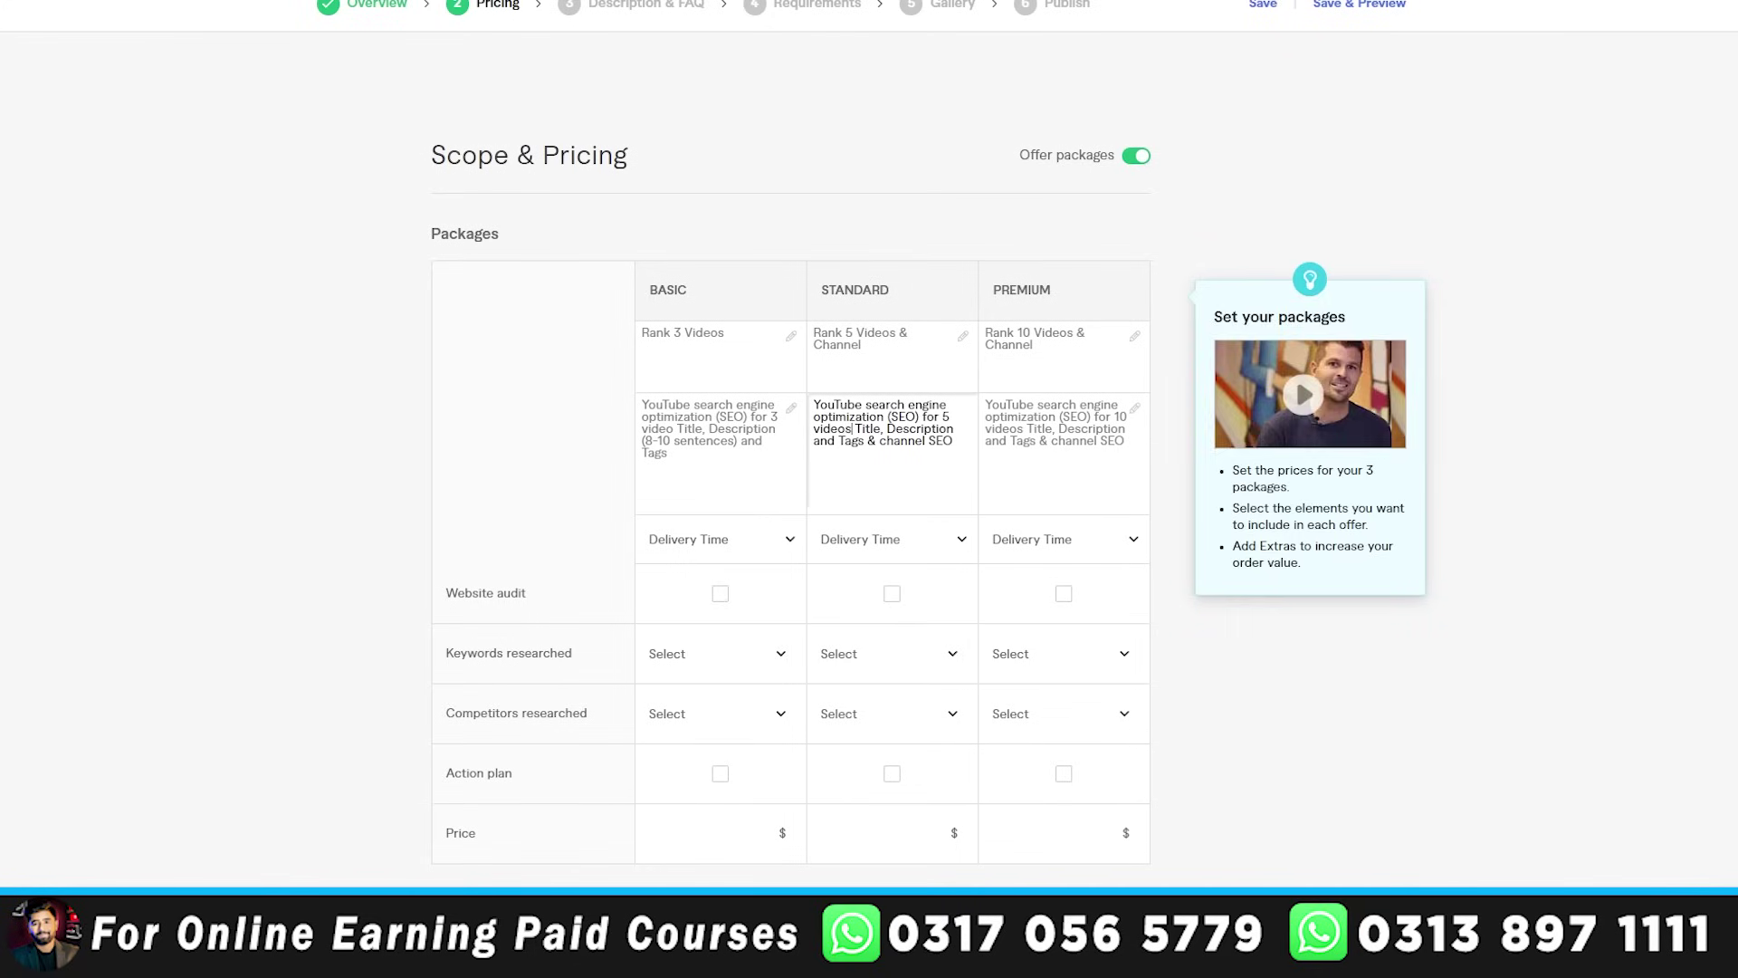
- Set the delivery time to 2 days for the Basic package and 4 days for the Standard package
{"action": "scroll", "coordinate": [1033, 472], "scroll_direction": "down", "scroll_amount": 1}
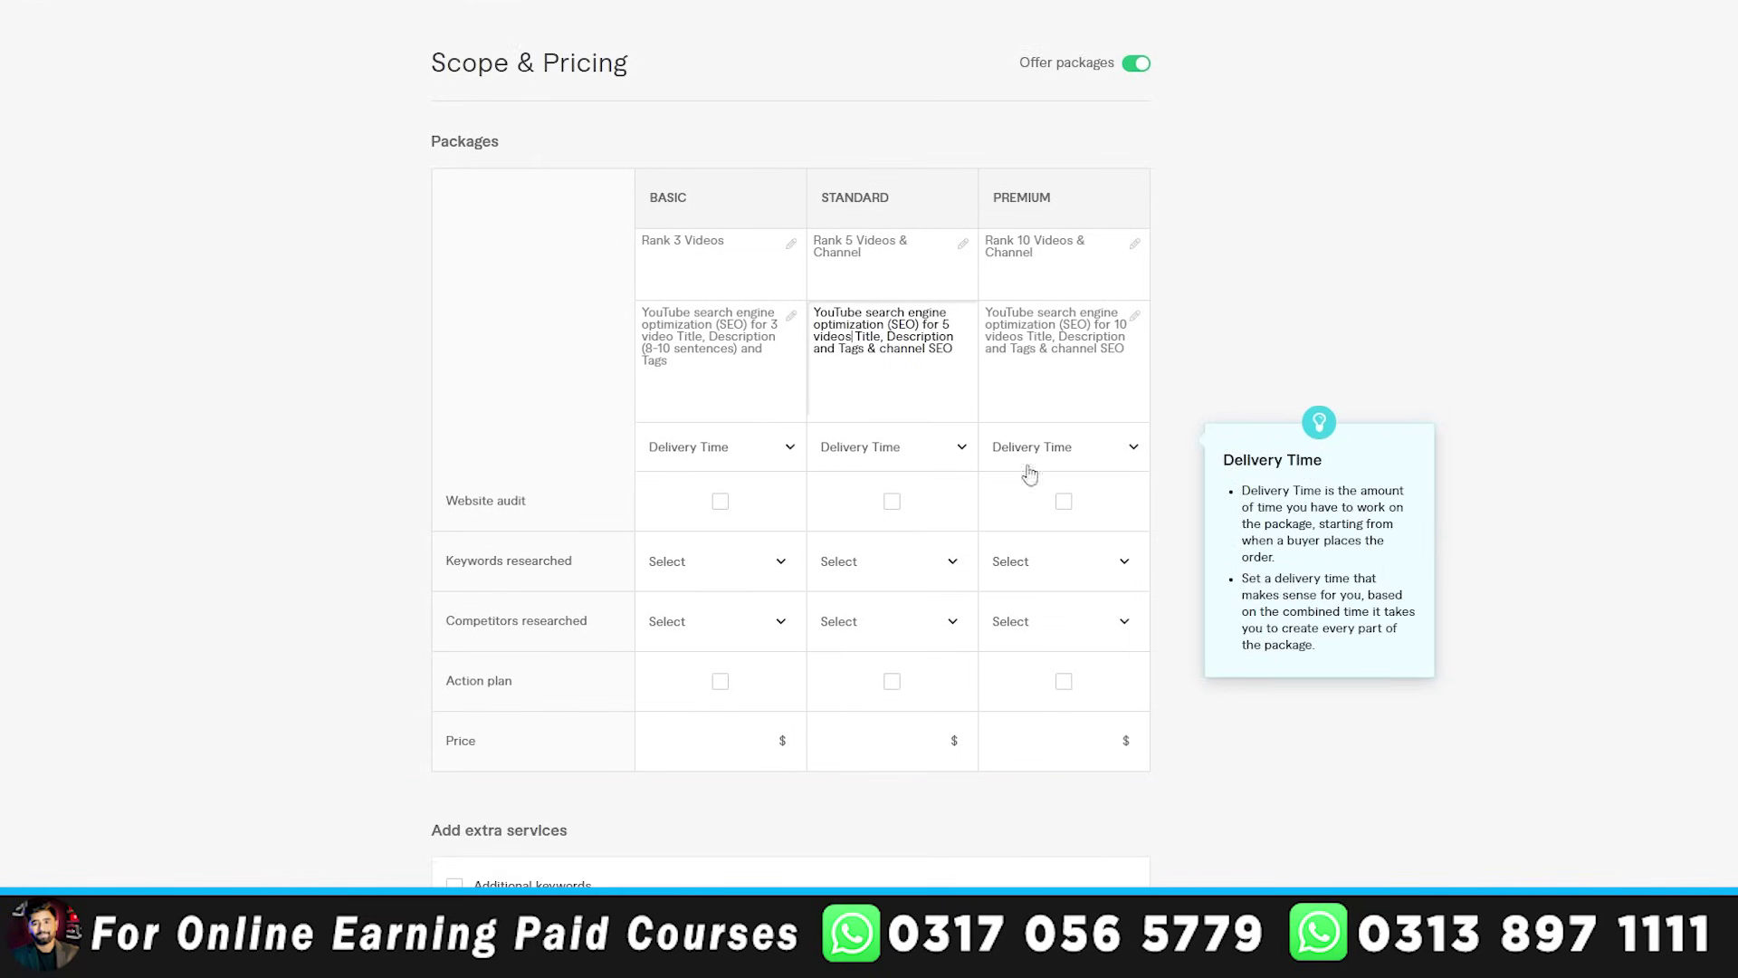
{"action": "left_click", "coordinate": [748, 453]}
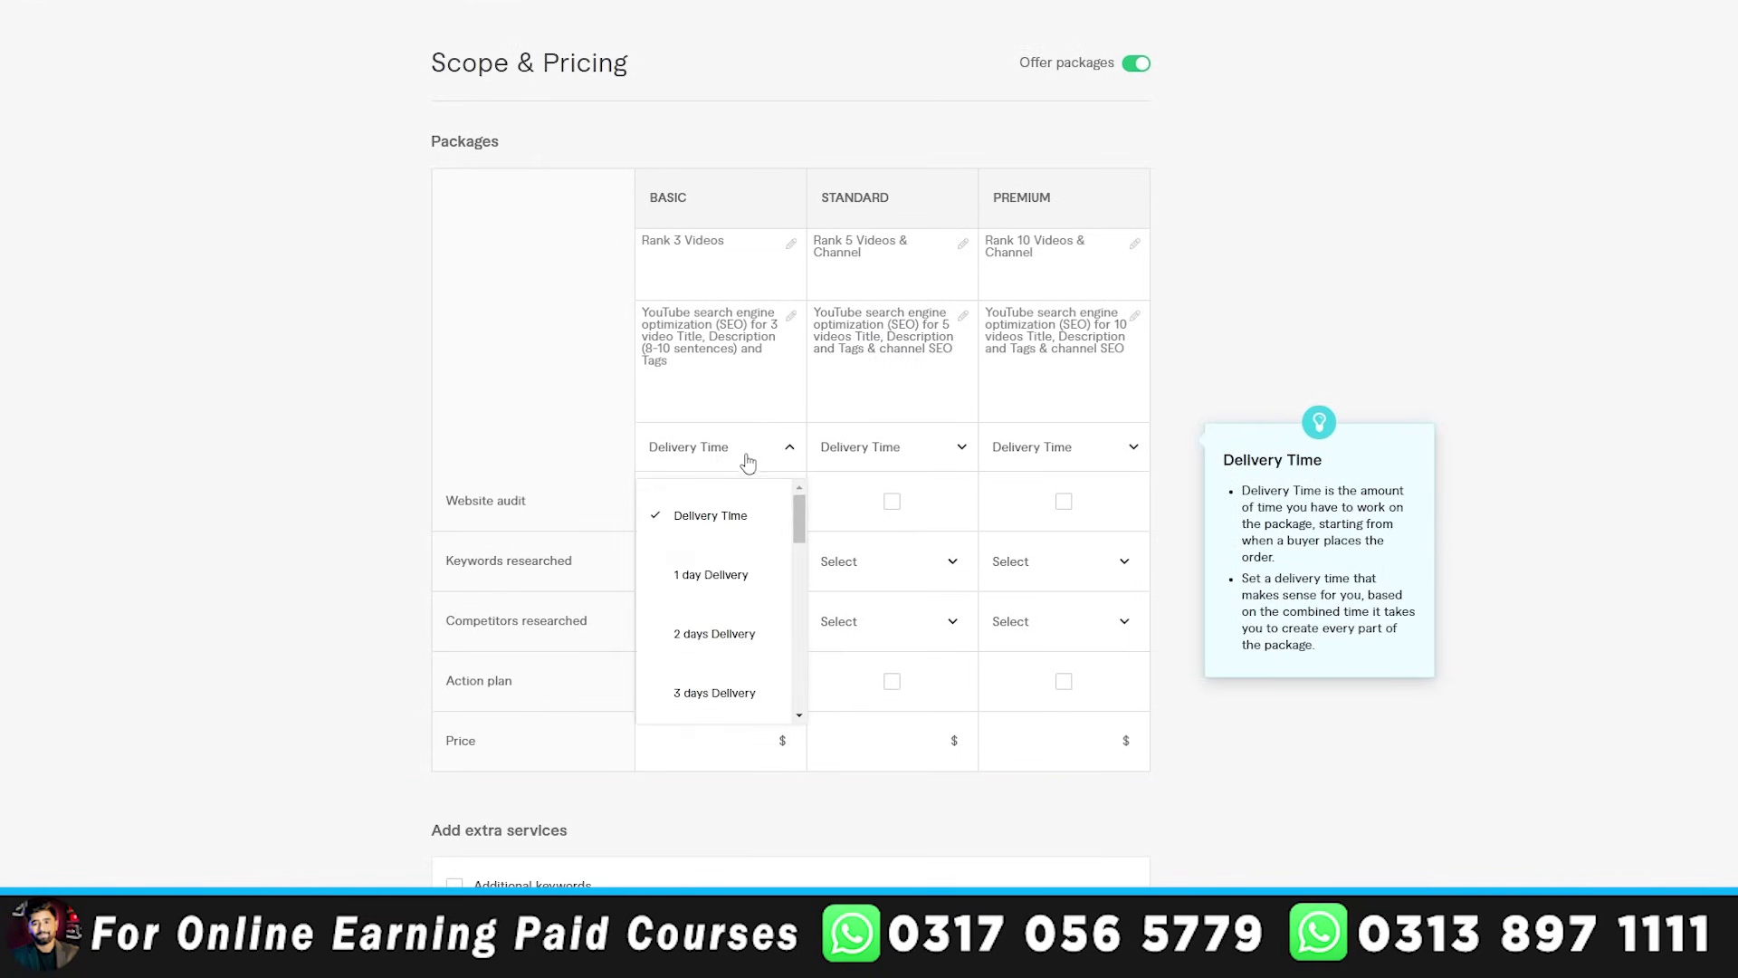
{"action": "scroll", "coordinate": [739, 603], "scroll_direction": "down", "scroll_amount": 1}
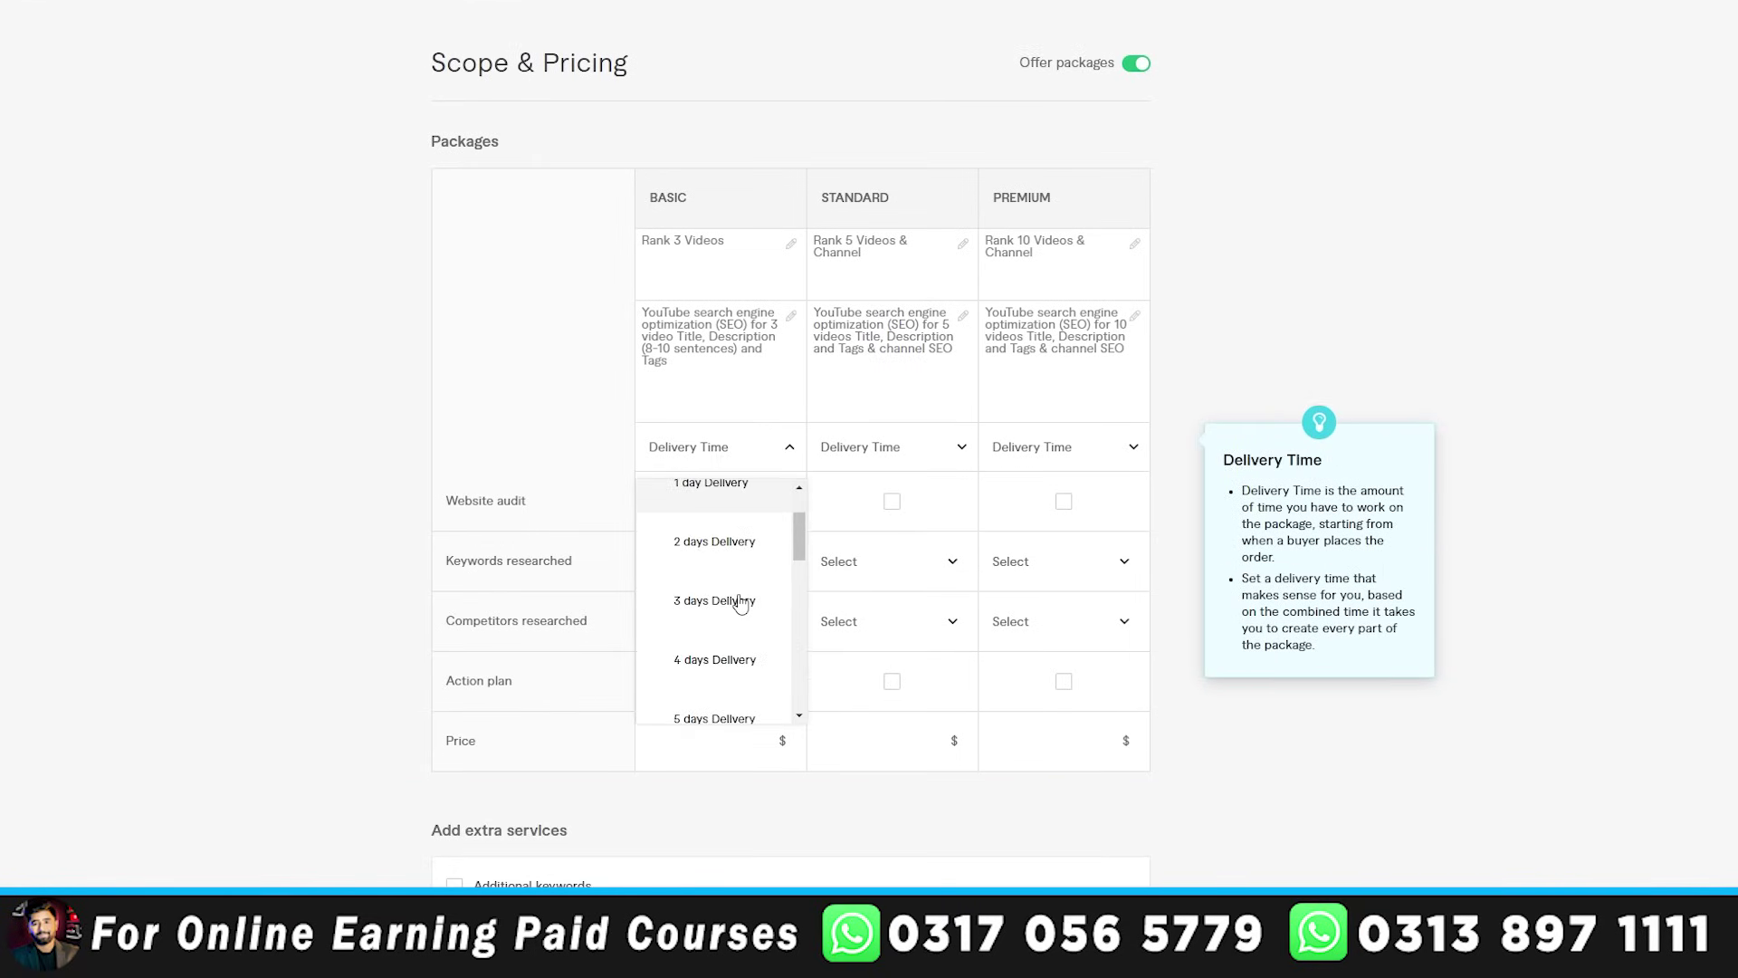
{"action": "scroll", "coordinate": [739, 603], "scroll_direction": "up", "scroll_amount": 1}
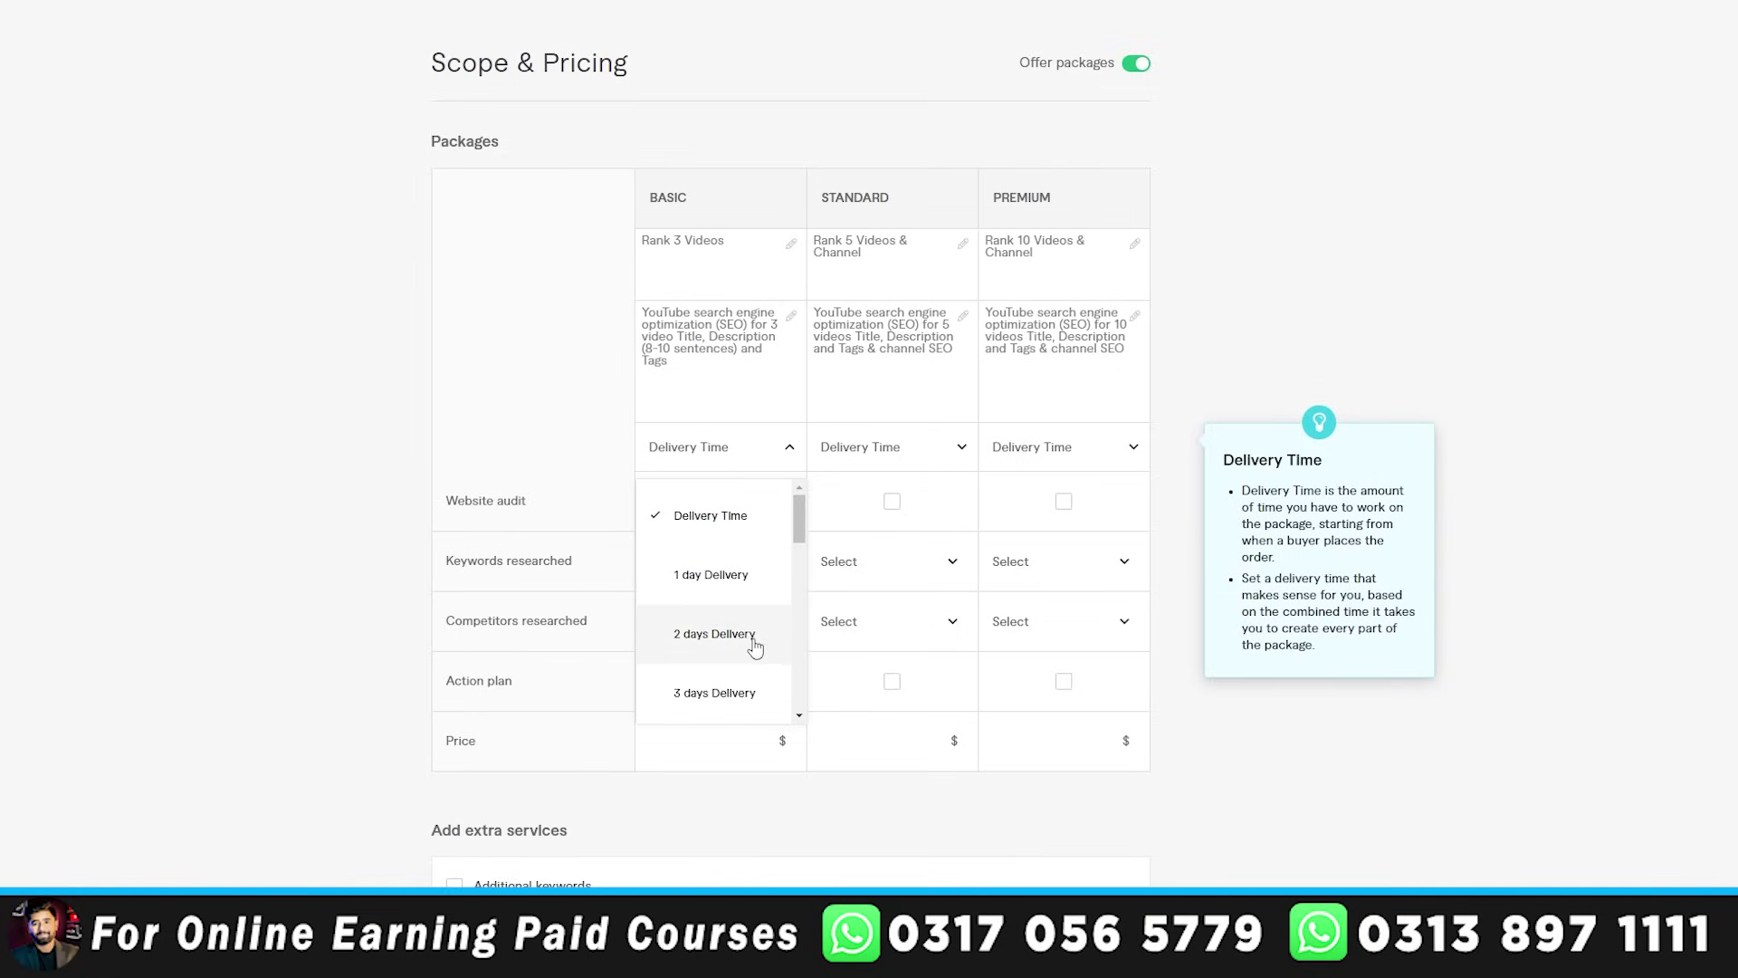
{"action": "left_click", "coordinate": [737, 639]}
{"action": "left_click", "coordinate": [900, 452]}
{"action": "scroll", "coordinate": [896, 652], "scroll_direction": "down", "scroll_amount": 1}
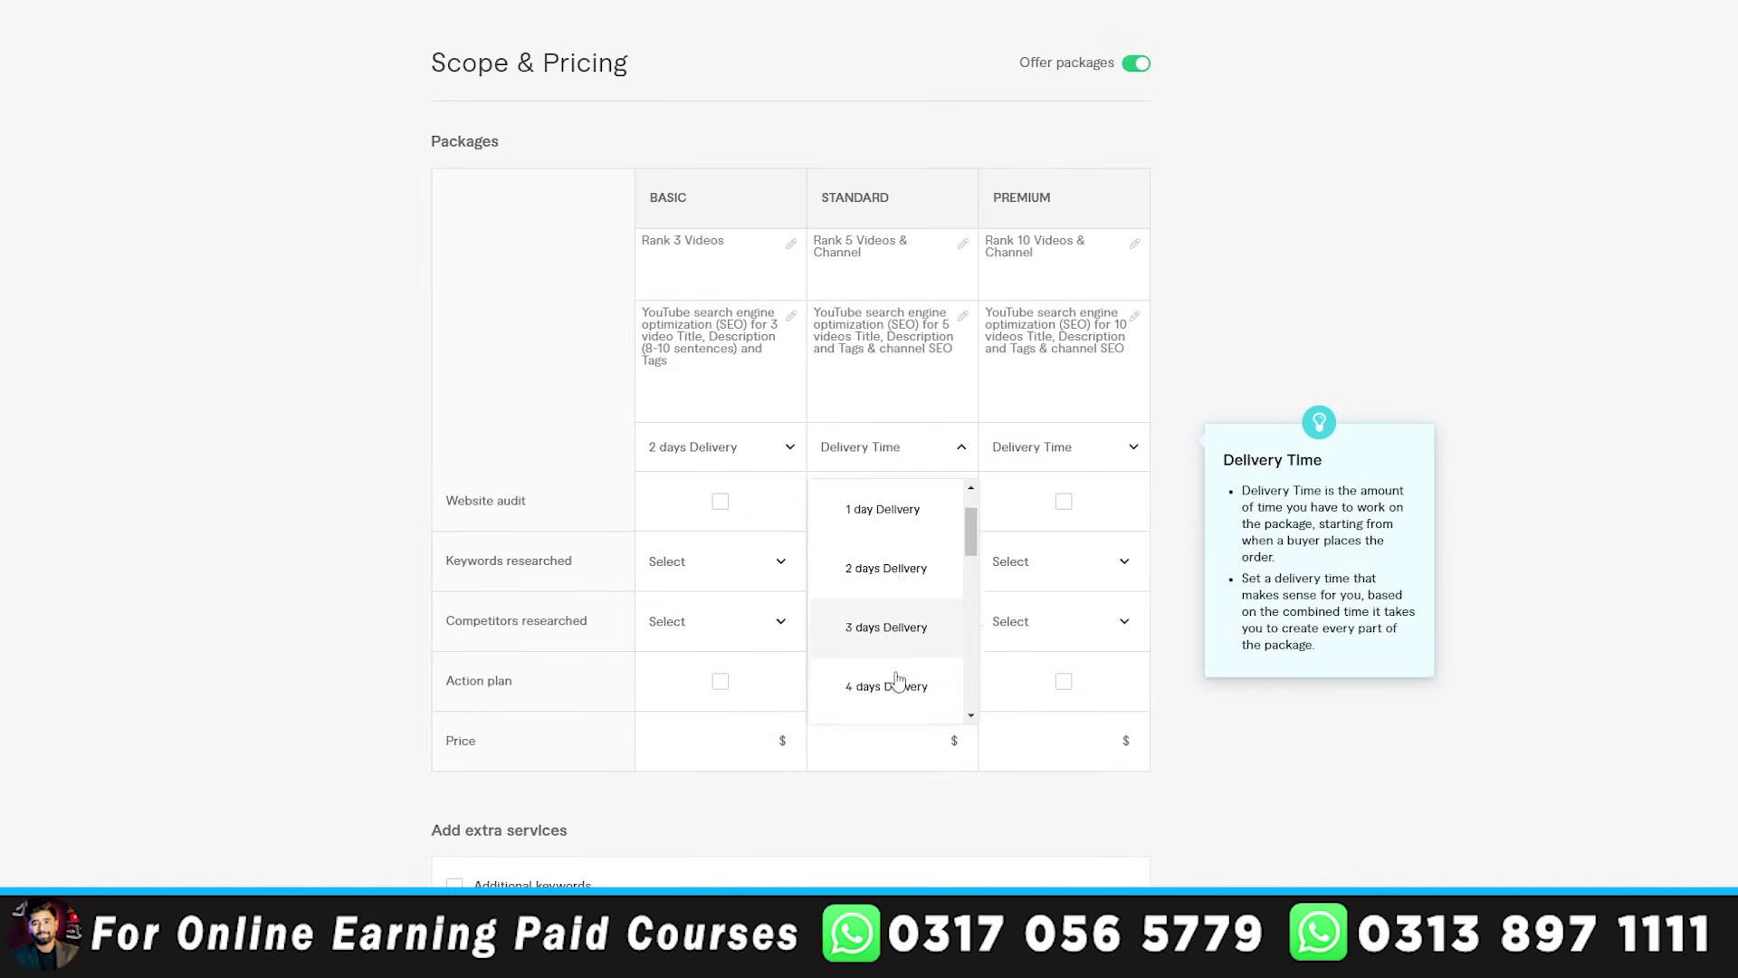
{"action": "left_click", "coordinate": [906, 657]}
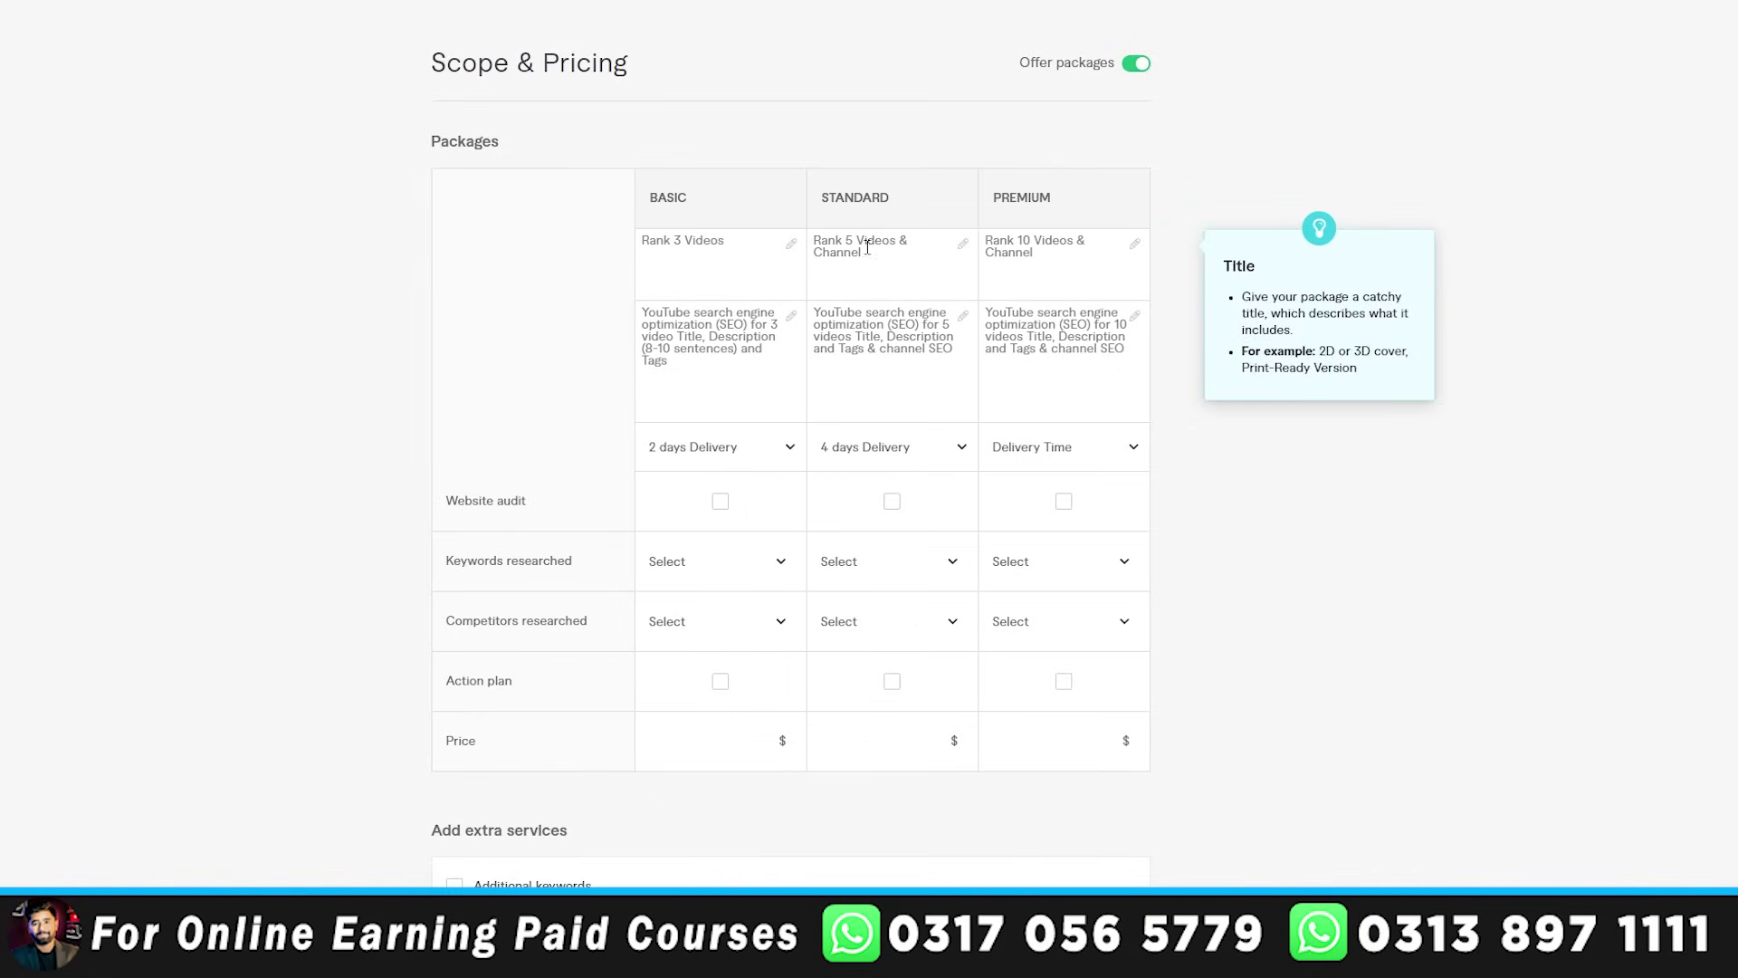
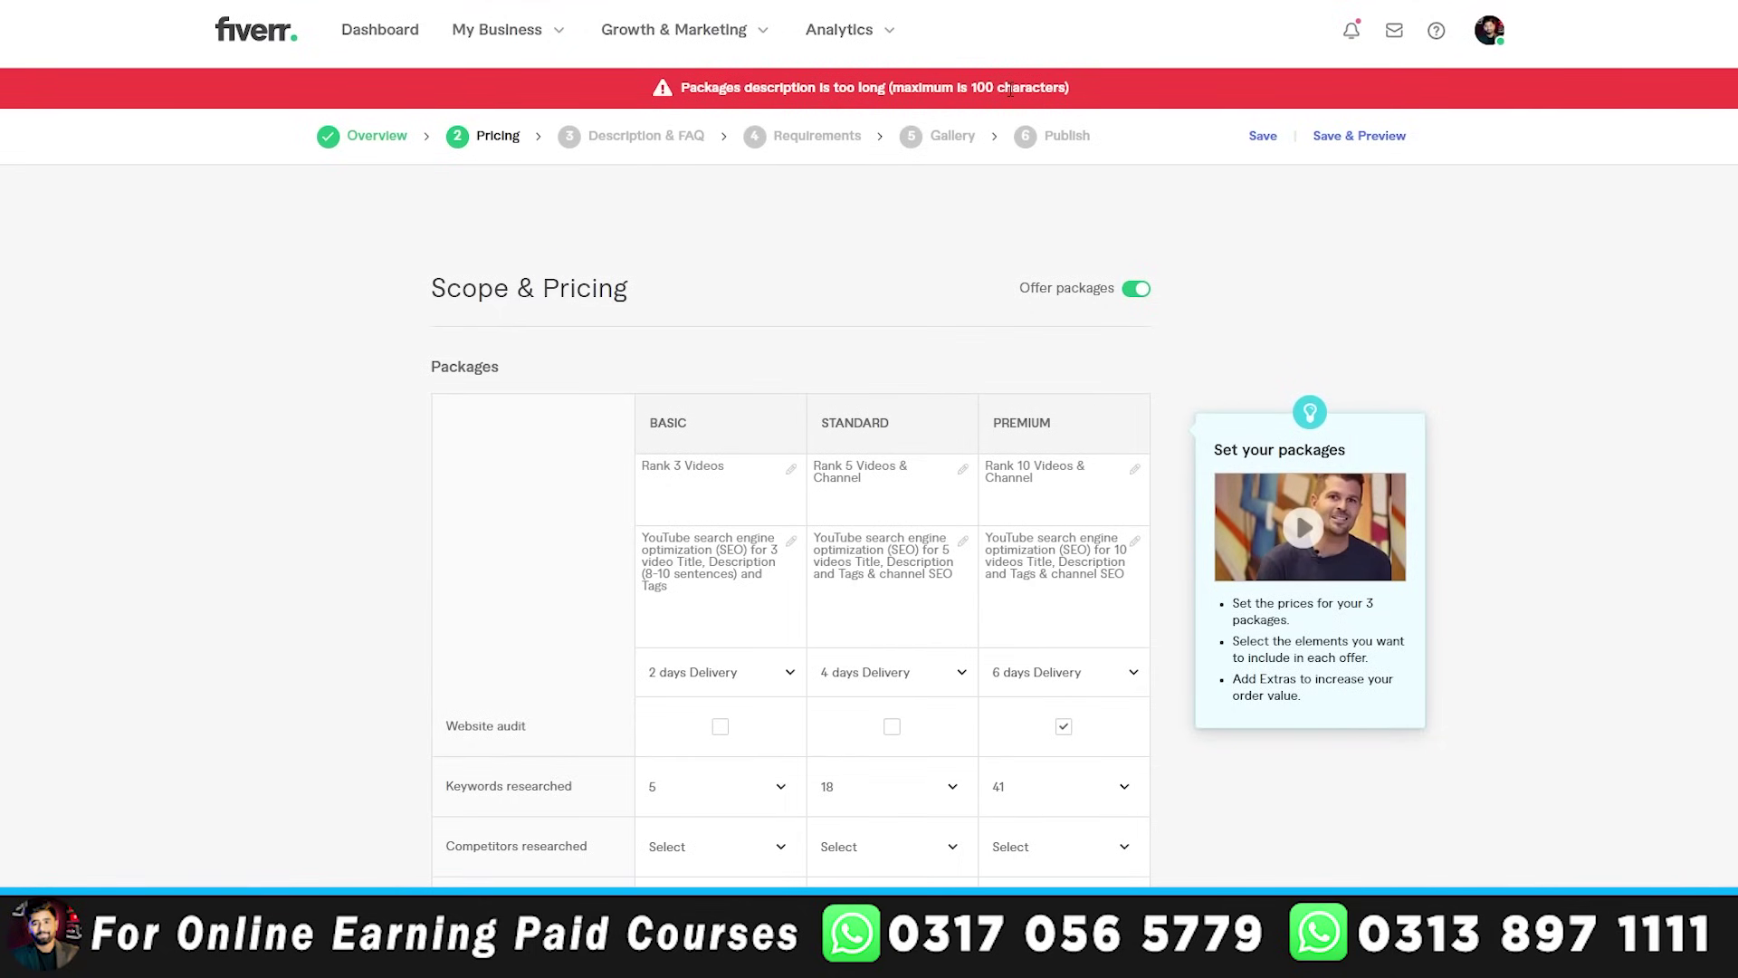
- Shorten the Basic description to "YouTube SEO for 3 video Title, Description and Tags", Standard and Premium to YouTube SEO for 5 and 10 videos & channel SEO
{"action": "left_click", "coordinate": [716, 606]}
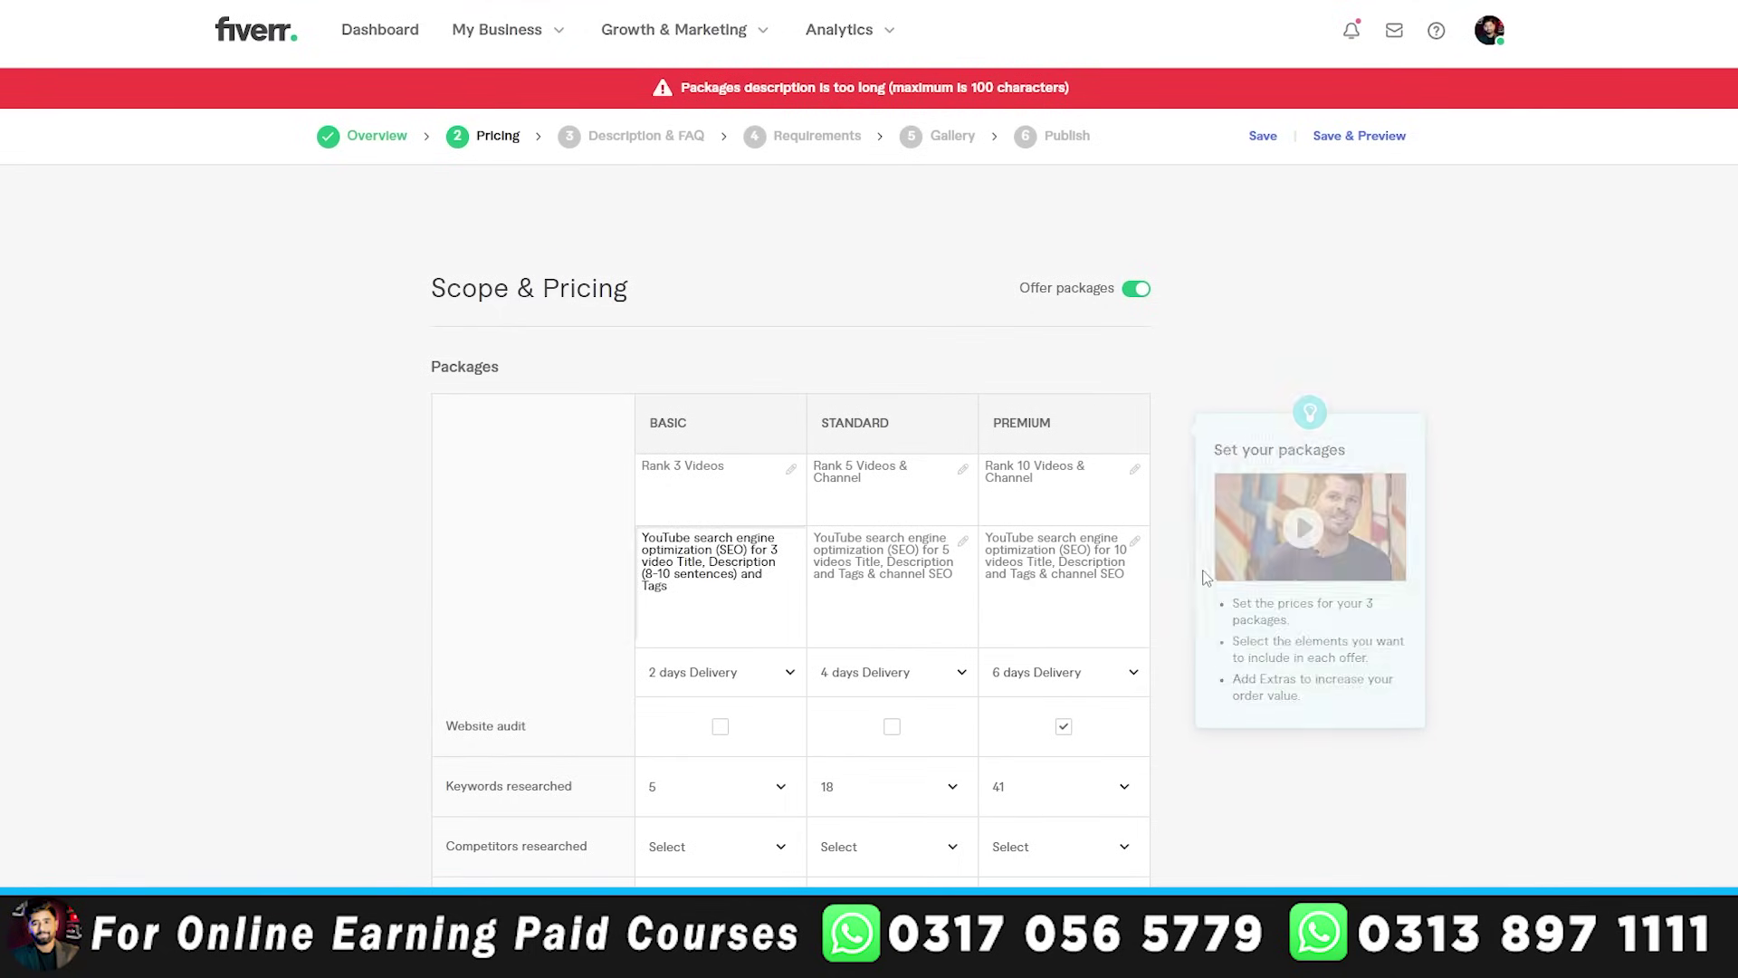
{"action": "left_click", "coordinate": [726, 633]}
{"action": "left_click", "coordinate": [1459, 380]}
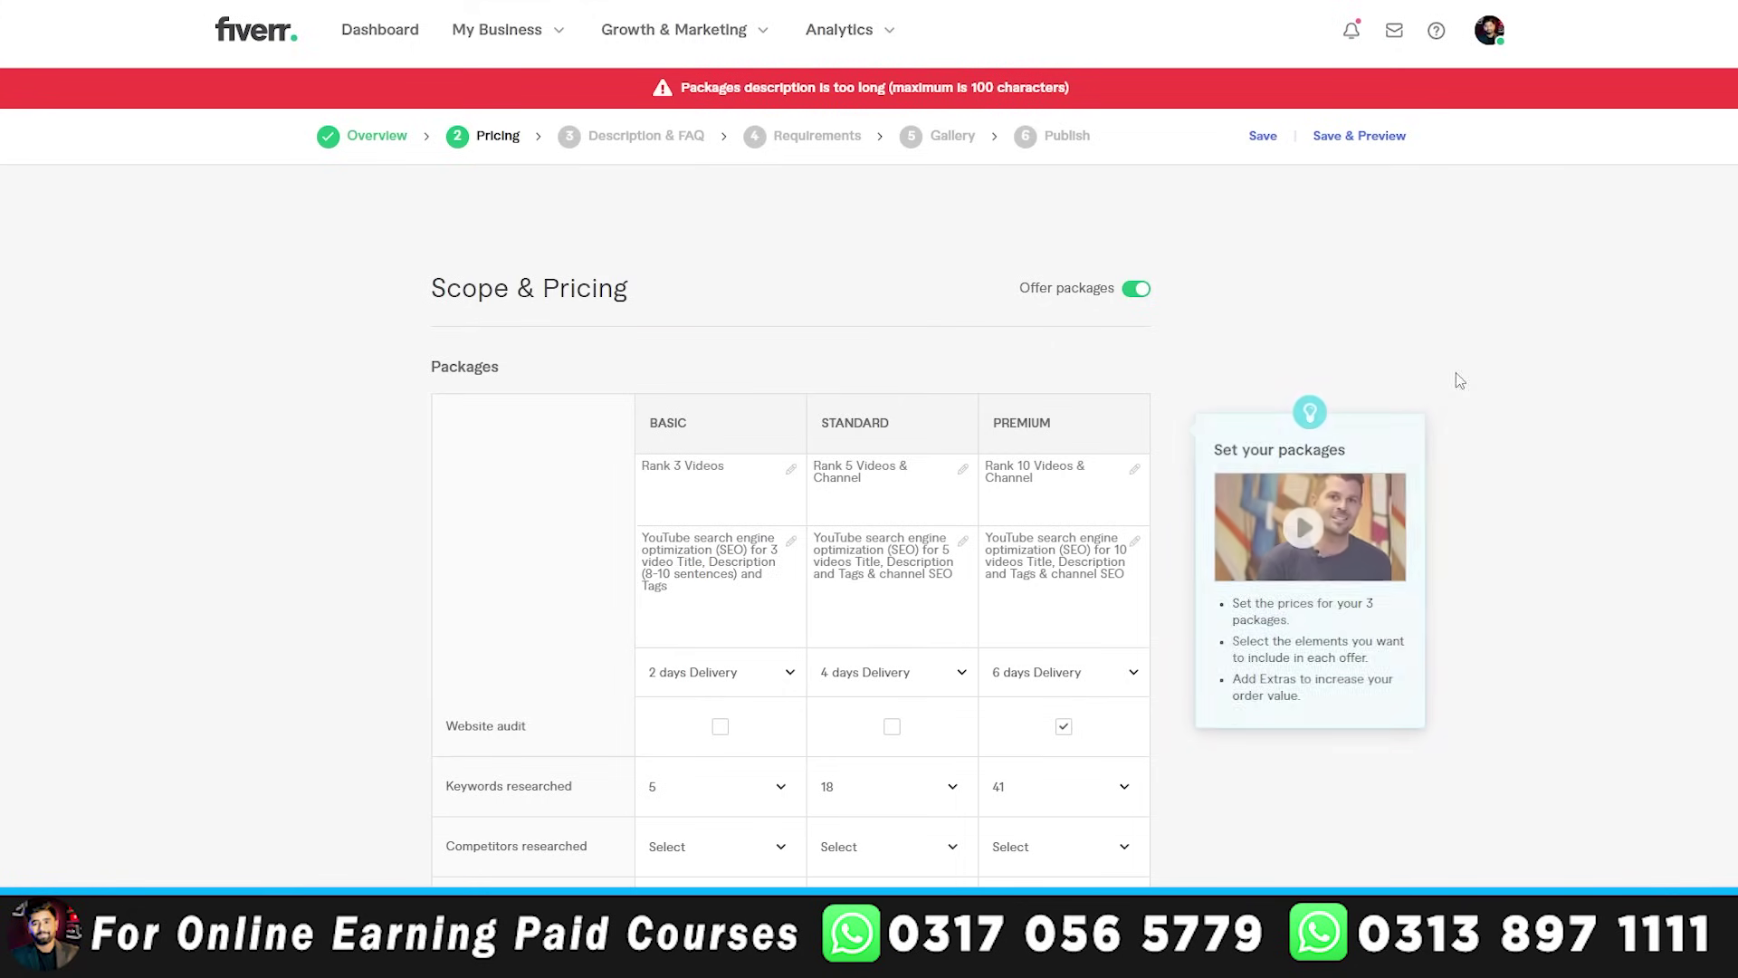
{"action": "left_click", "coordinate": [739, 613]}
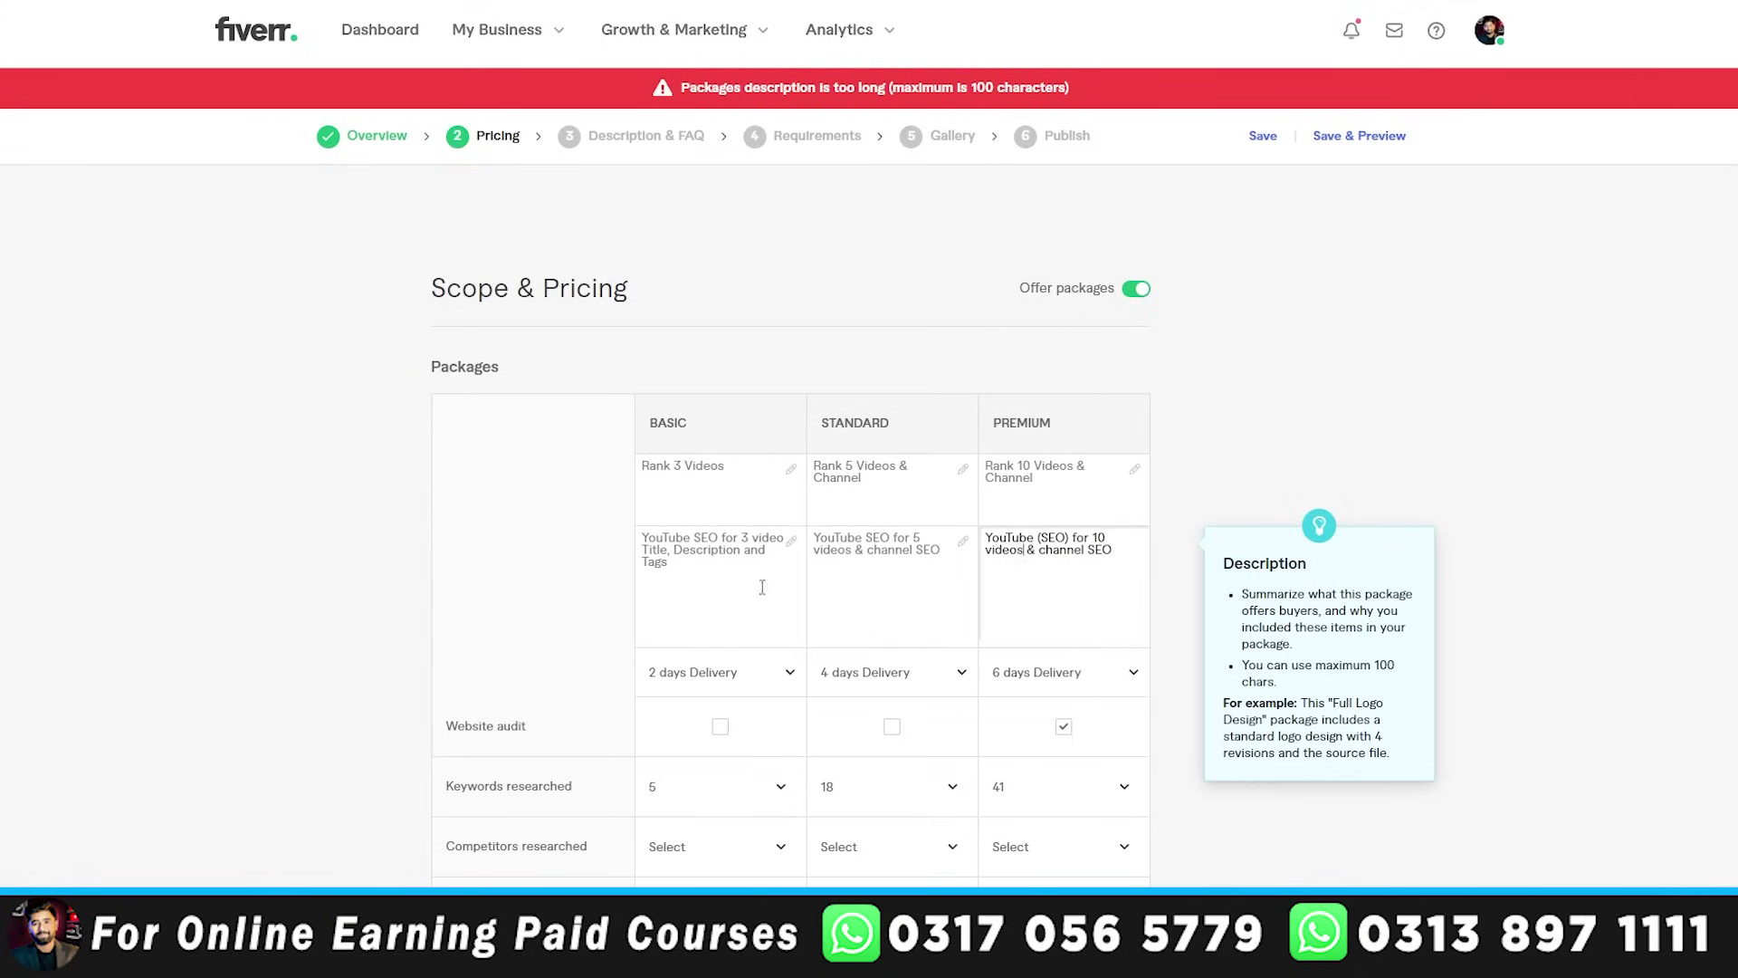
- Save the package pricing and continue to the gig's description field
{"action": "scroll", "coordinate": [1007, 197], "scroll_direction": "down", "scroll_amount": 15}
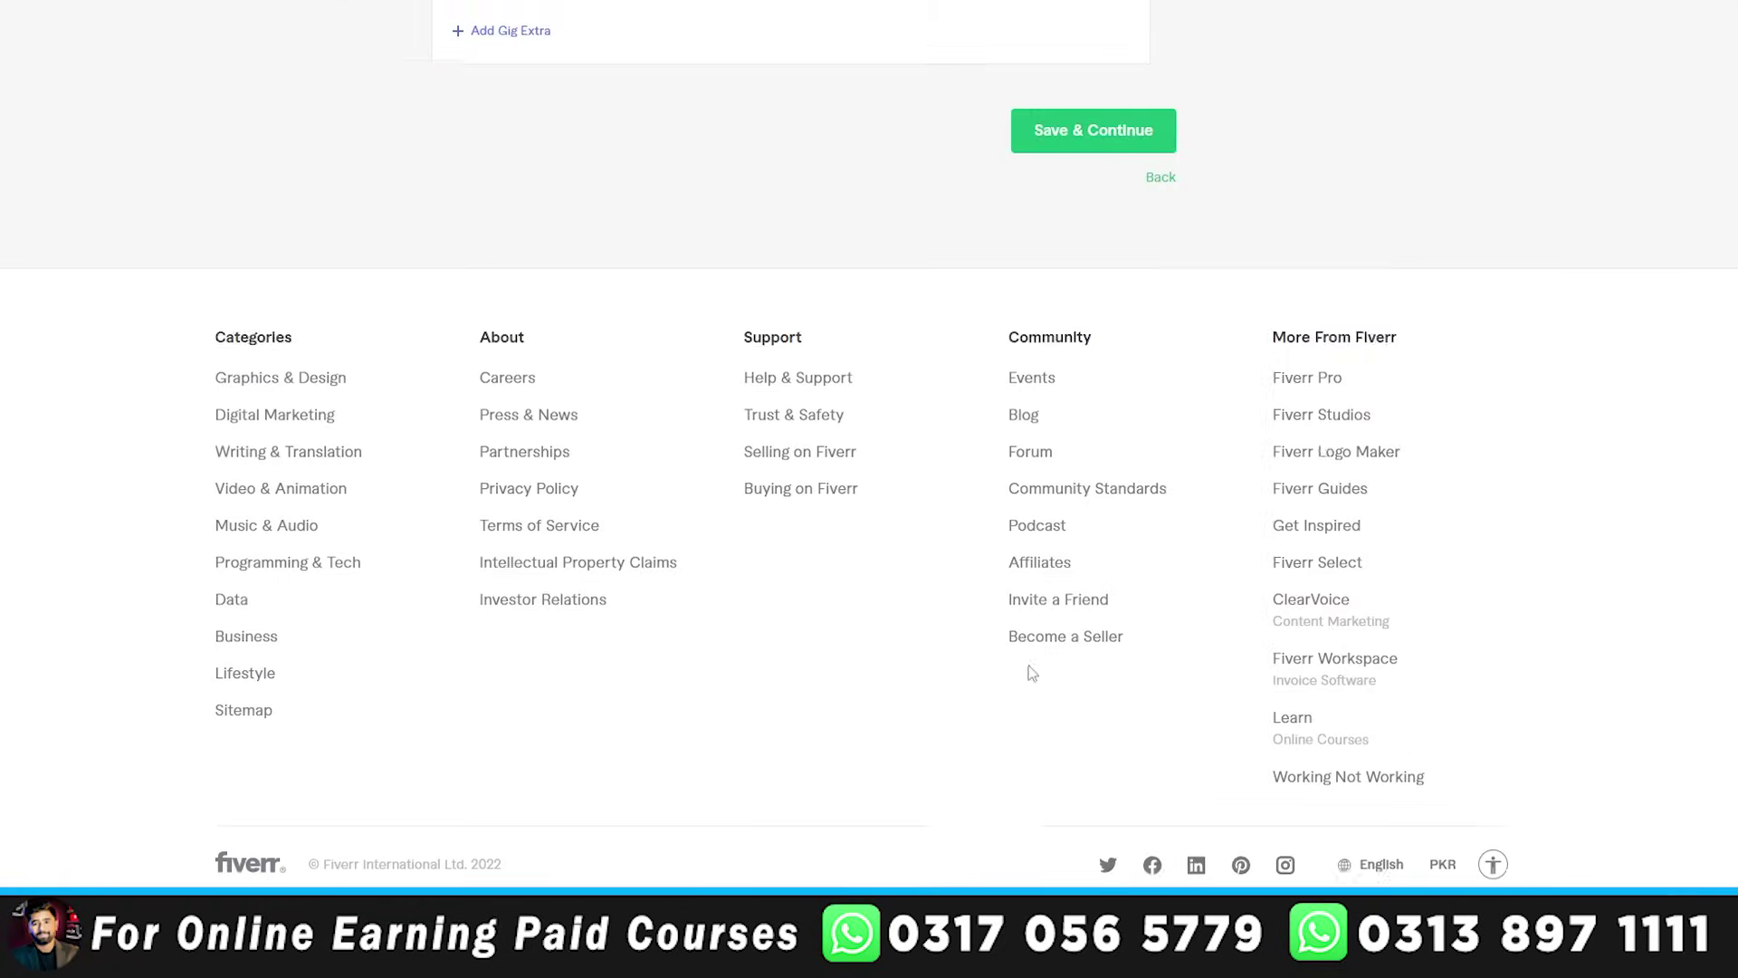
{"action": "scroll", "coordinate": [1047, 291], "scroll_direction": "up", "scroll_amount": 4}
{"action": "left_click", "coordinate": [1093, 484]}
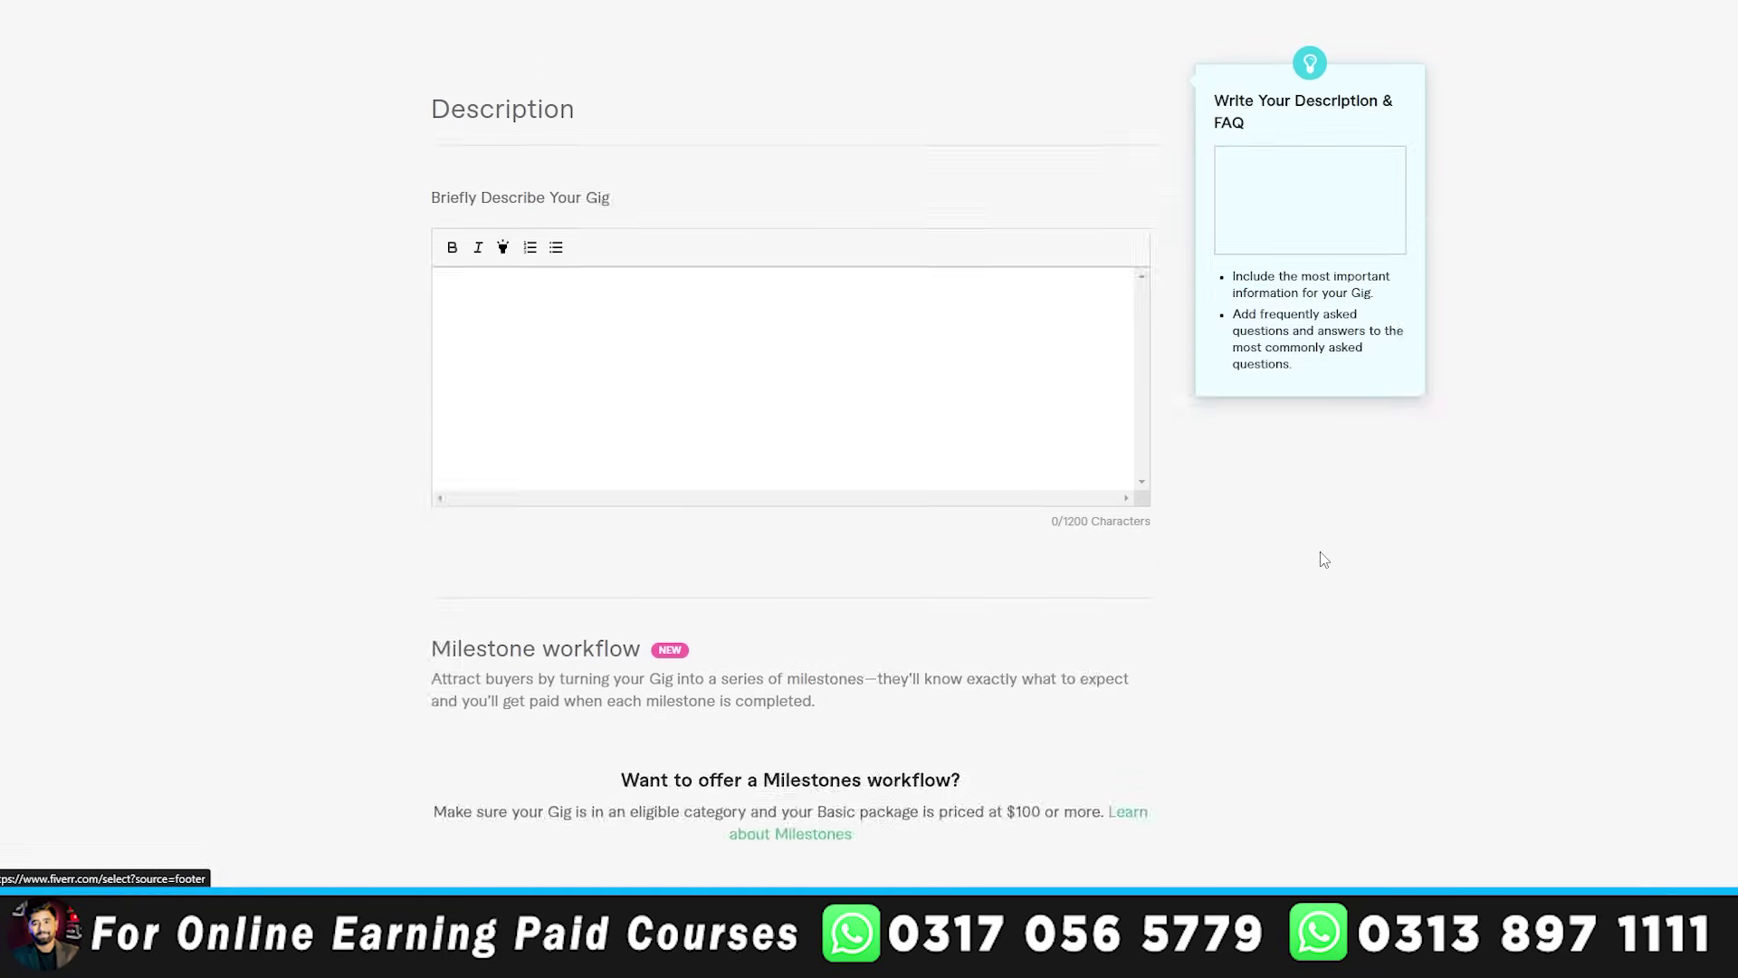
{"action": "left_click", "coordinate": [484, 499]}
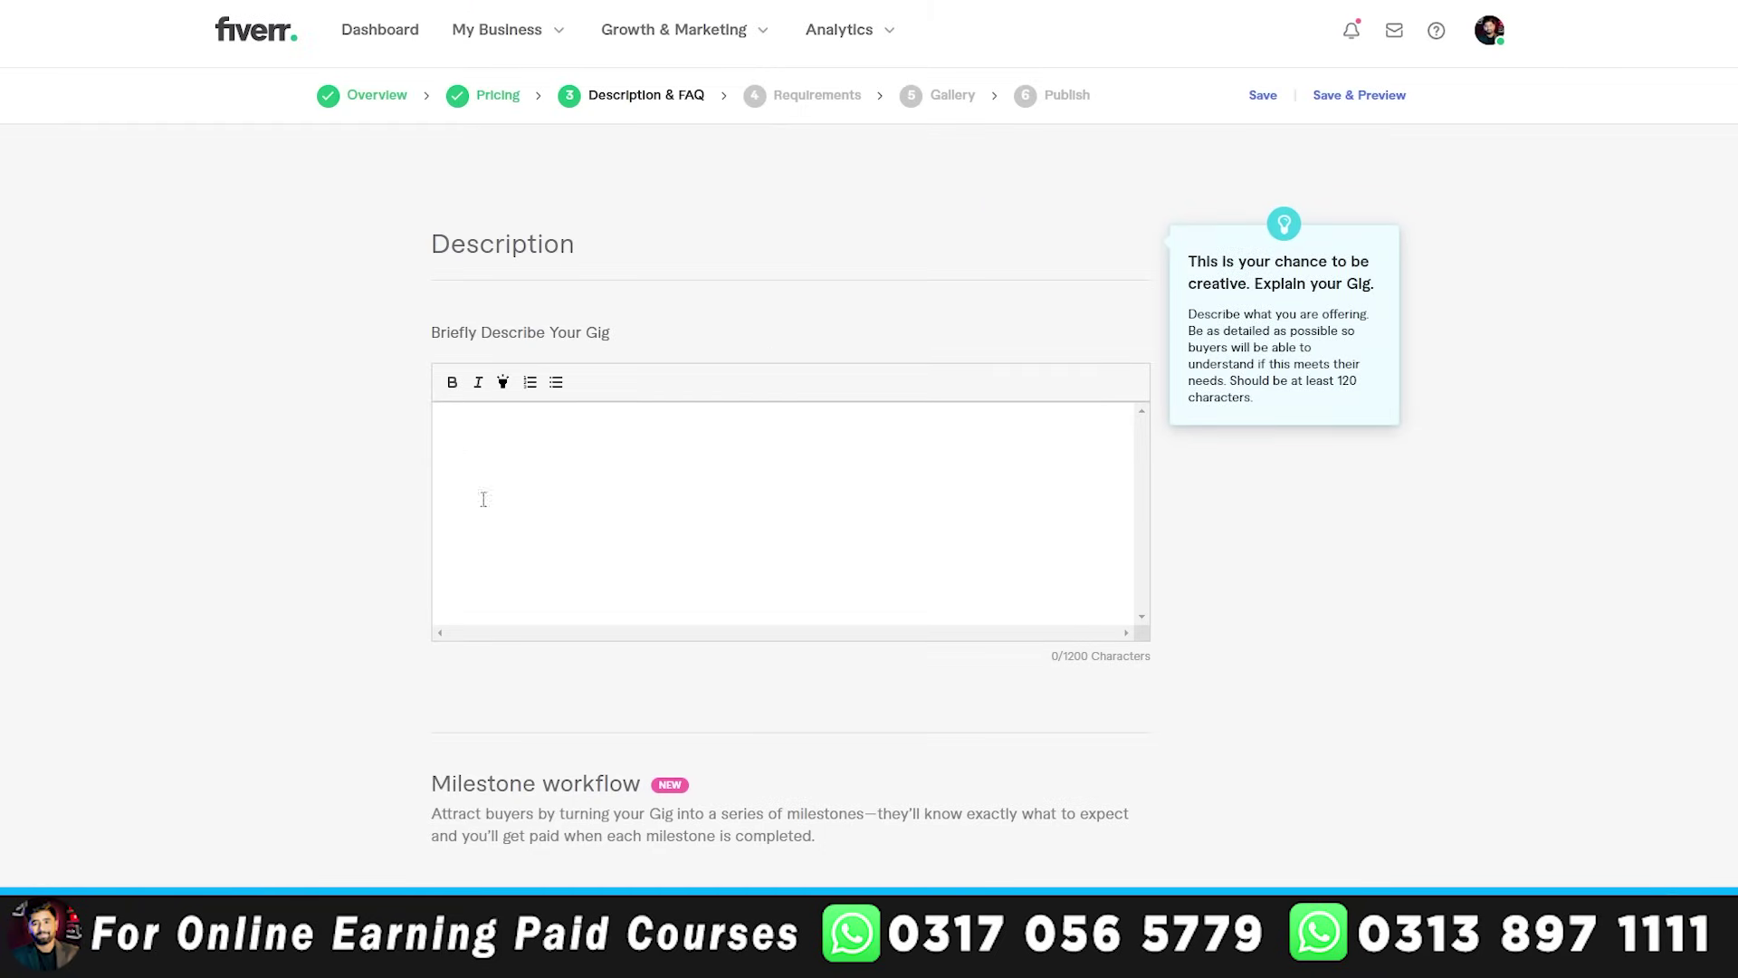
{"action": "left_click_drag", "start_coordinate": [432, 338], "coordinate": [601, 336]}
{"action": "left_click", "coordinate": [643, 399]}
- Open the competing gig "I will be your certified youtube channel manager video SEO" and read its About This Gig text
{"action": "left_click", "coordinate": [572, 960]}
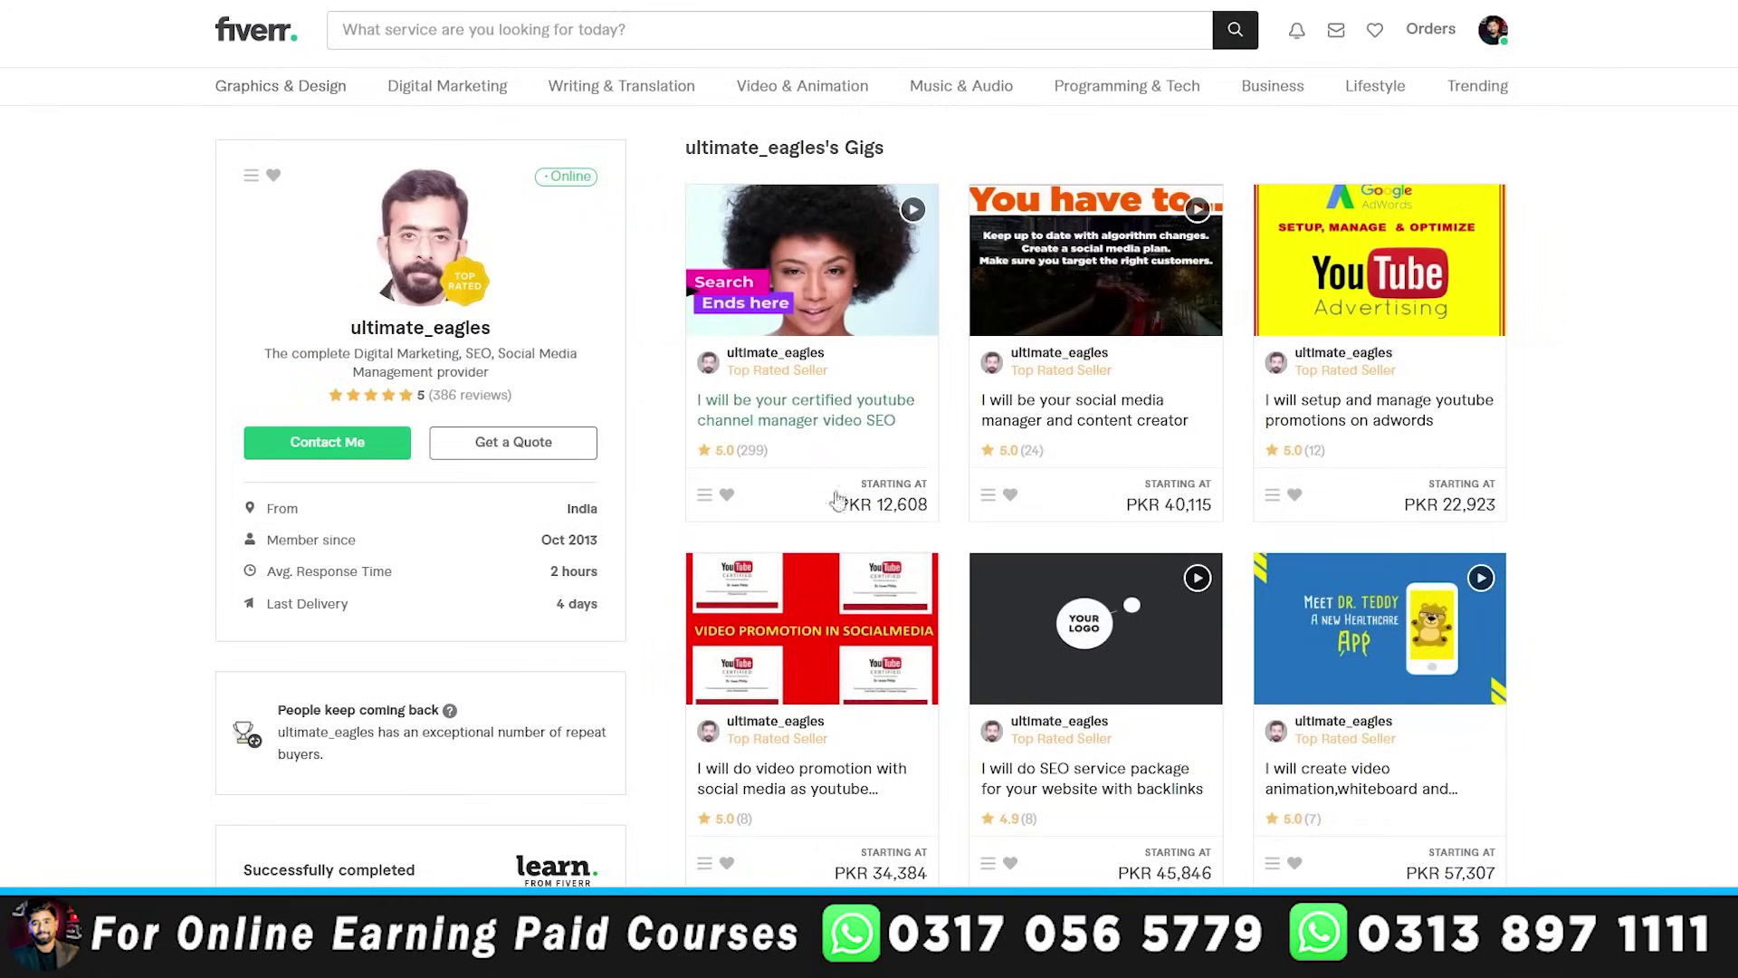
{"action": "scroll", "coordinate": [833, 498], "scroll_direction": "down", "scroll_amount": 3}
{"action": "scroll", "coordinate": [752, 605], "scroll_direction": "up", "scroll_amount": 2}
{"action": "left_click", "coordinate": [802, 413]}
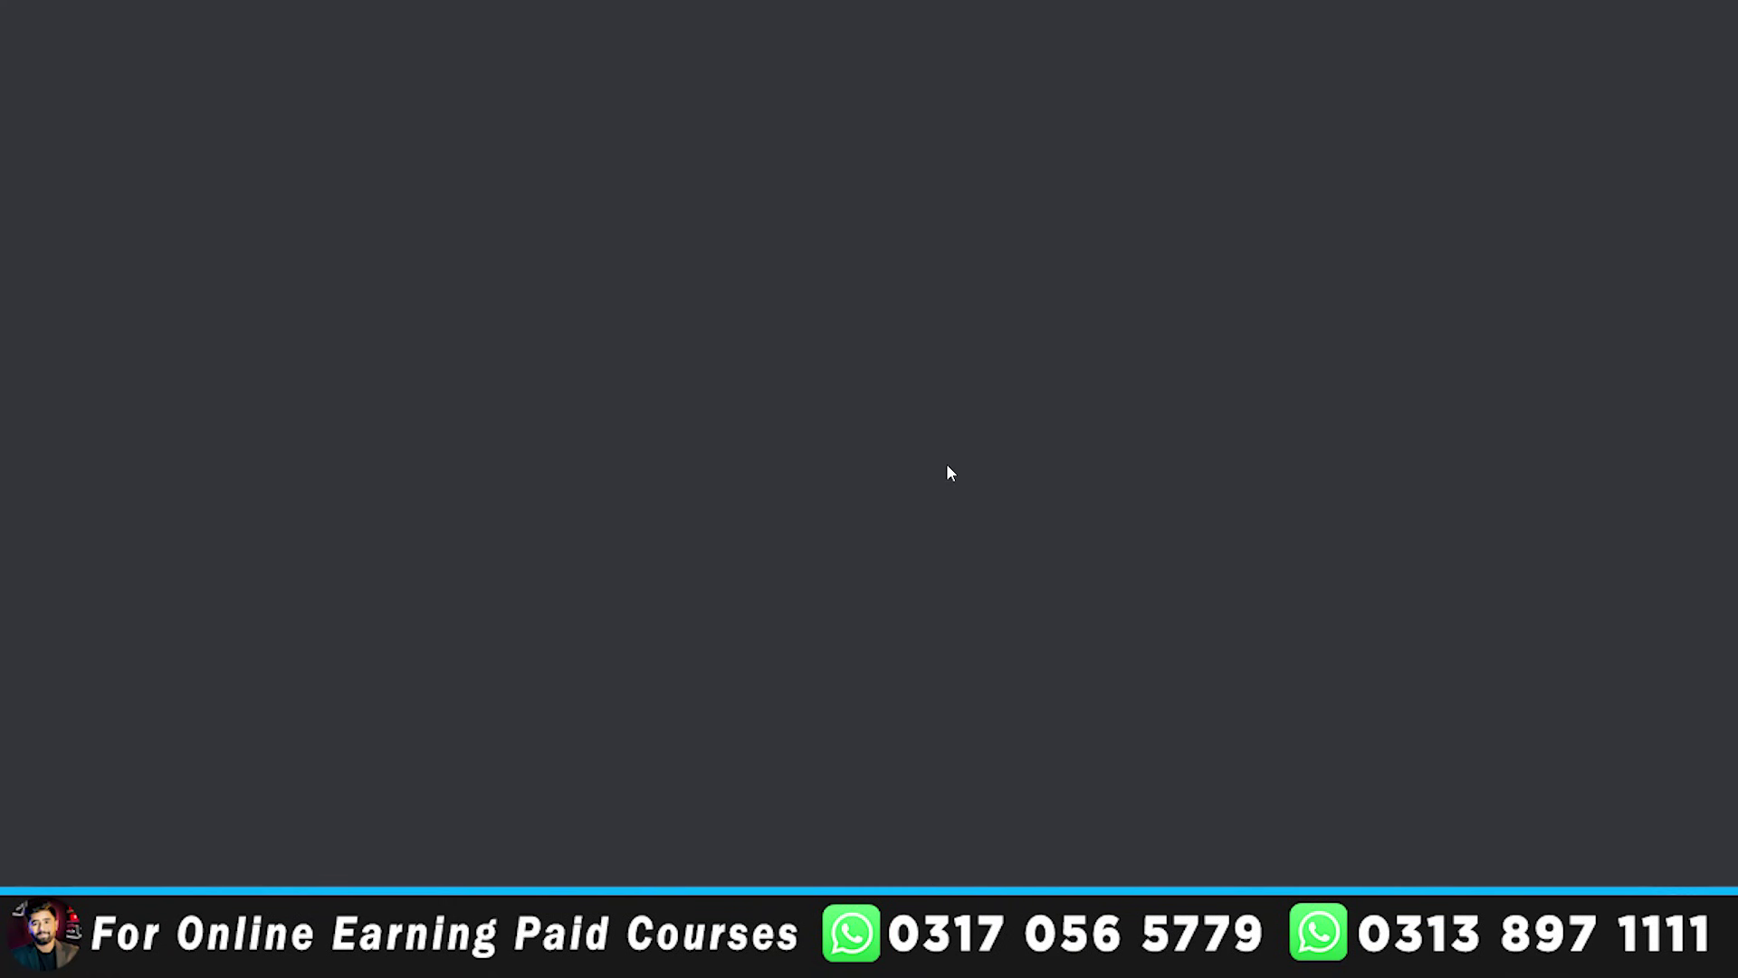
{"action": "scroll", "coordinate": [927, 635], "scroll_direction": "down", "scroll_amount": 8}
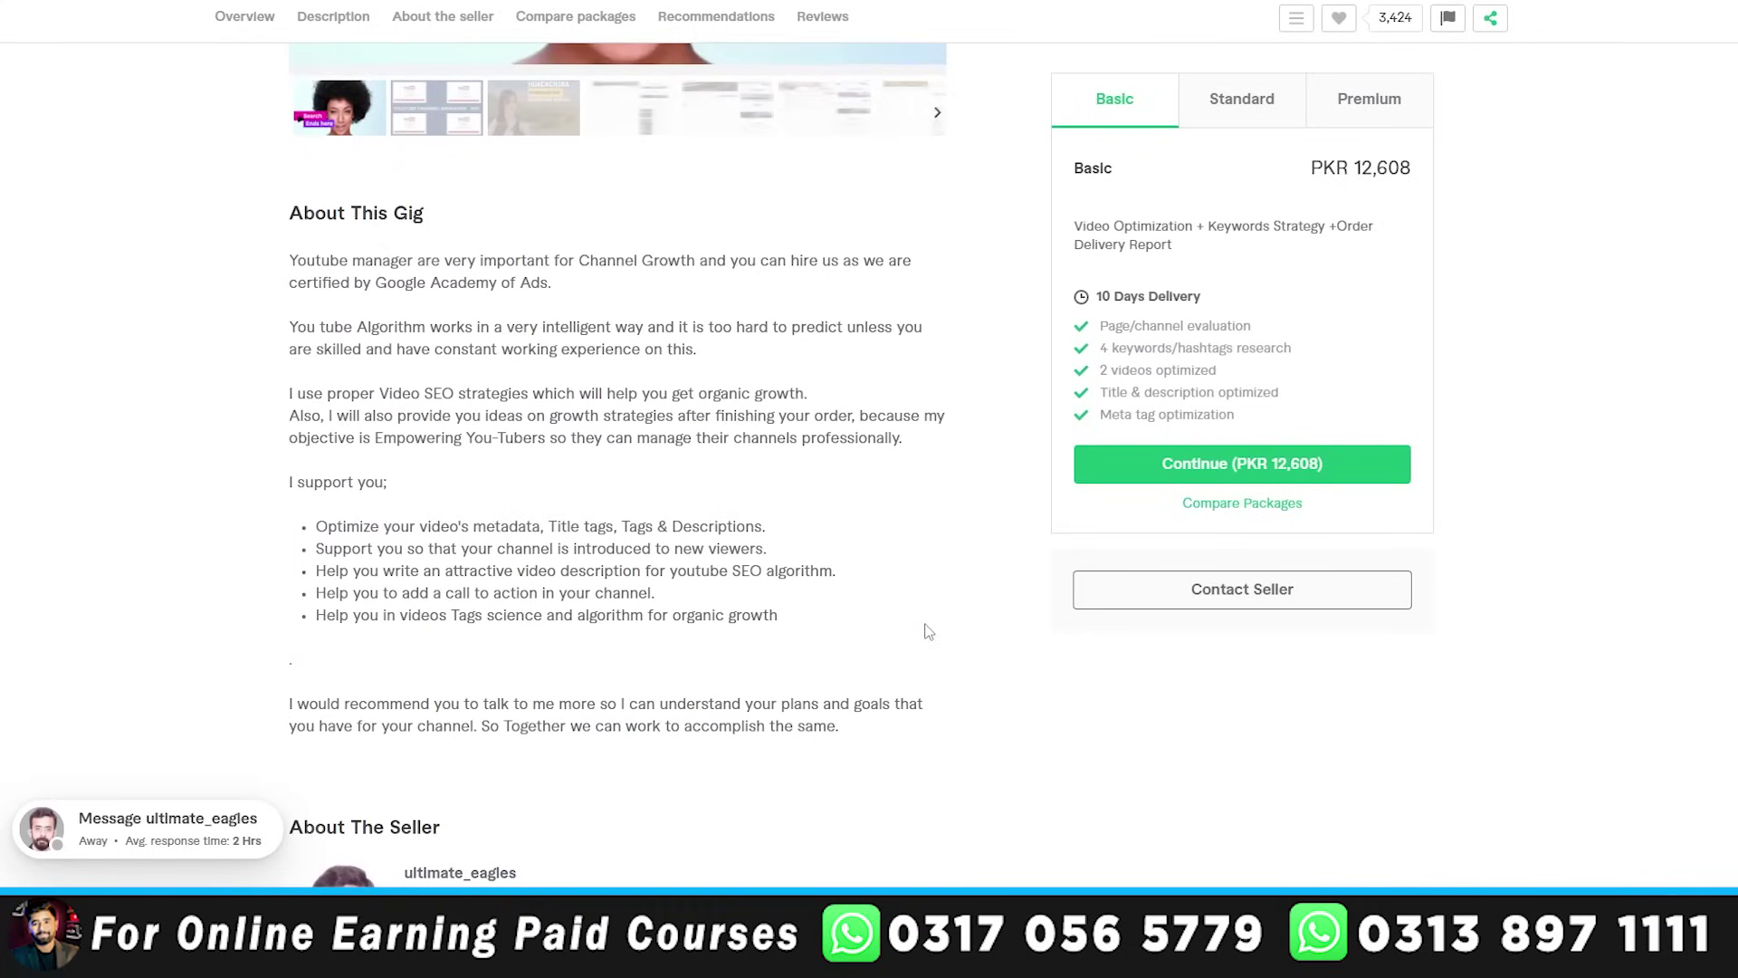
{"action": "left_click_drag", "start_coordinate": [289, 260], "coordinate": [691, 416]}
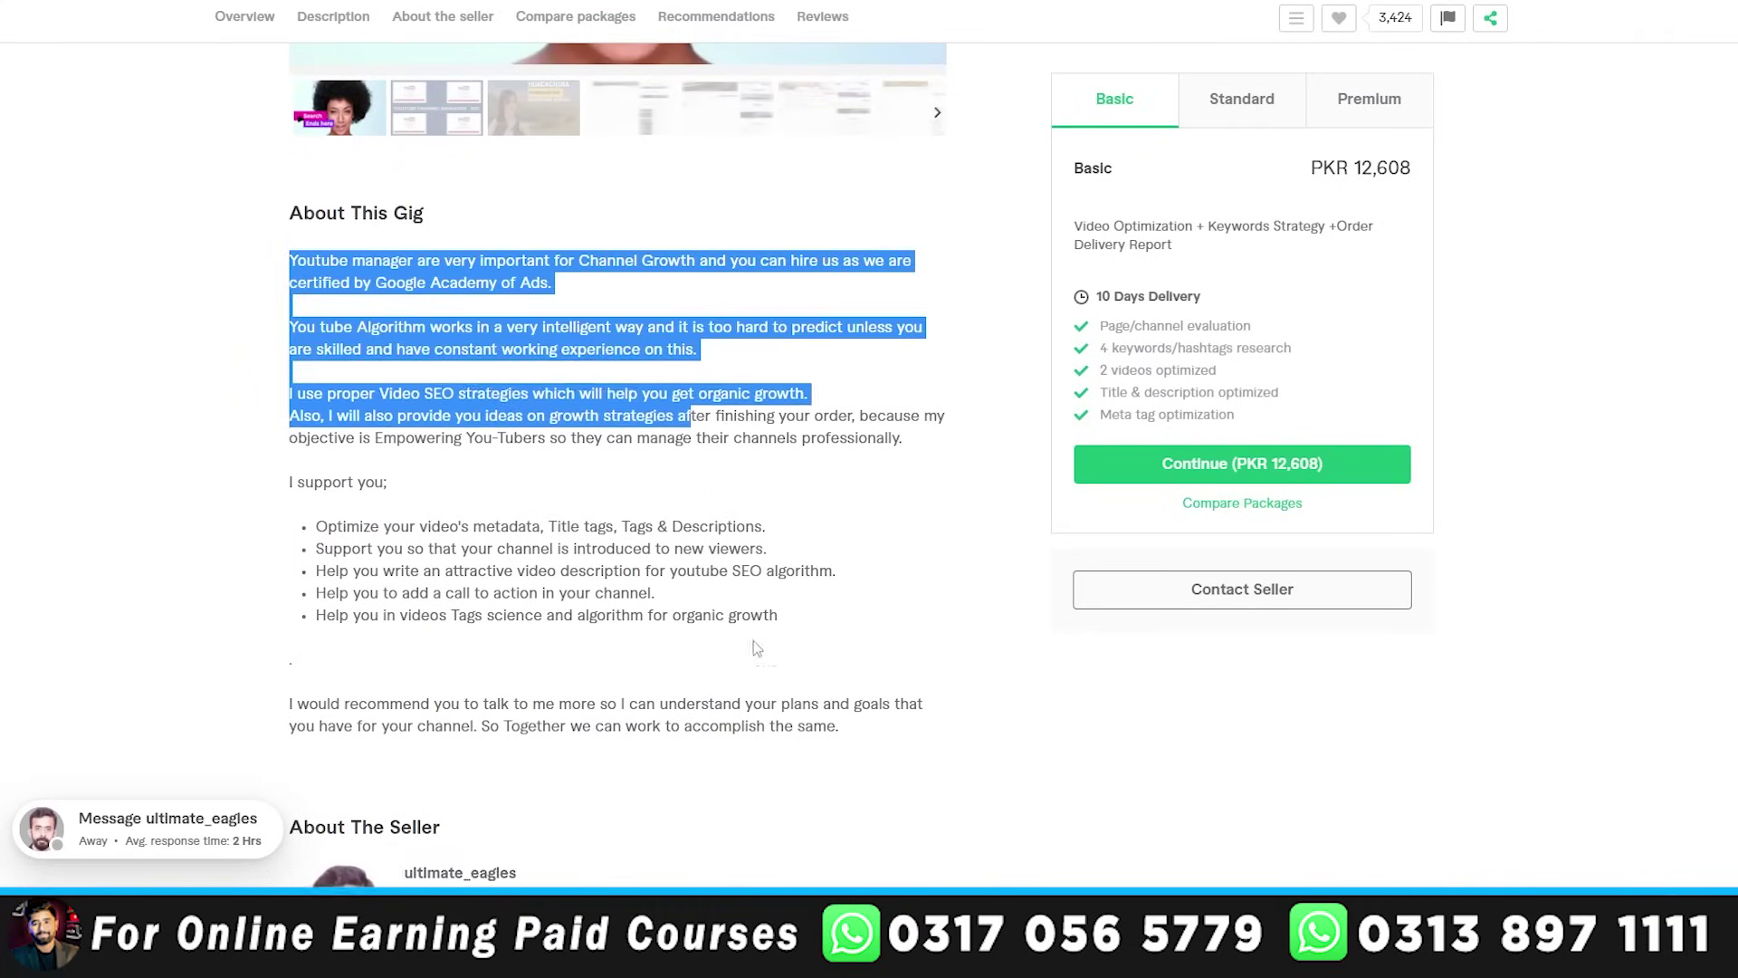
{"action": "scroll", "coordinate": [263, 356], "scroll_direction": "down", "scroll_amount": 2}
{"action": "left_click", "coordinate": [840, 569]}
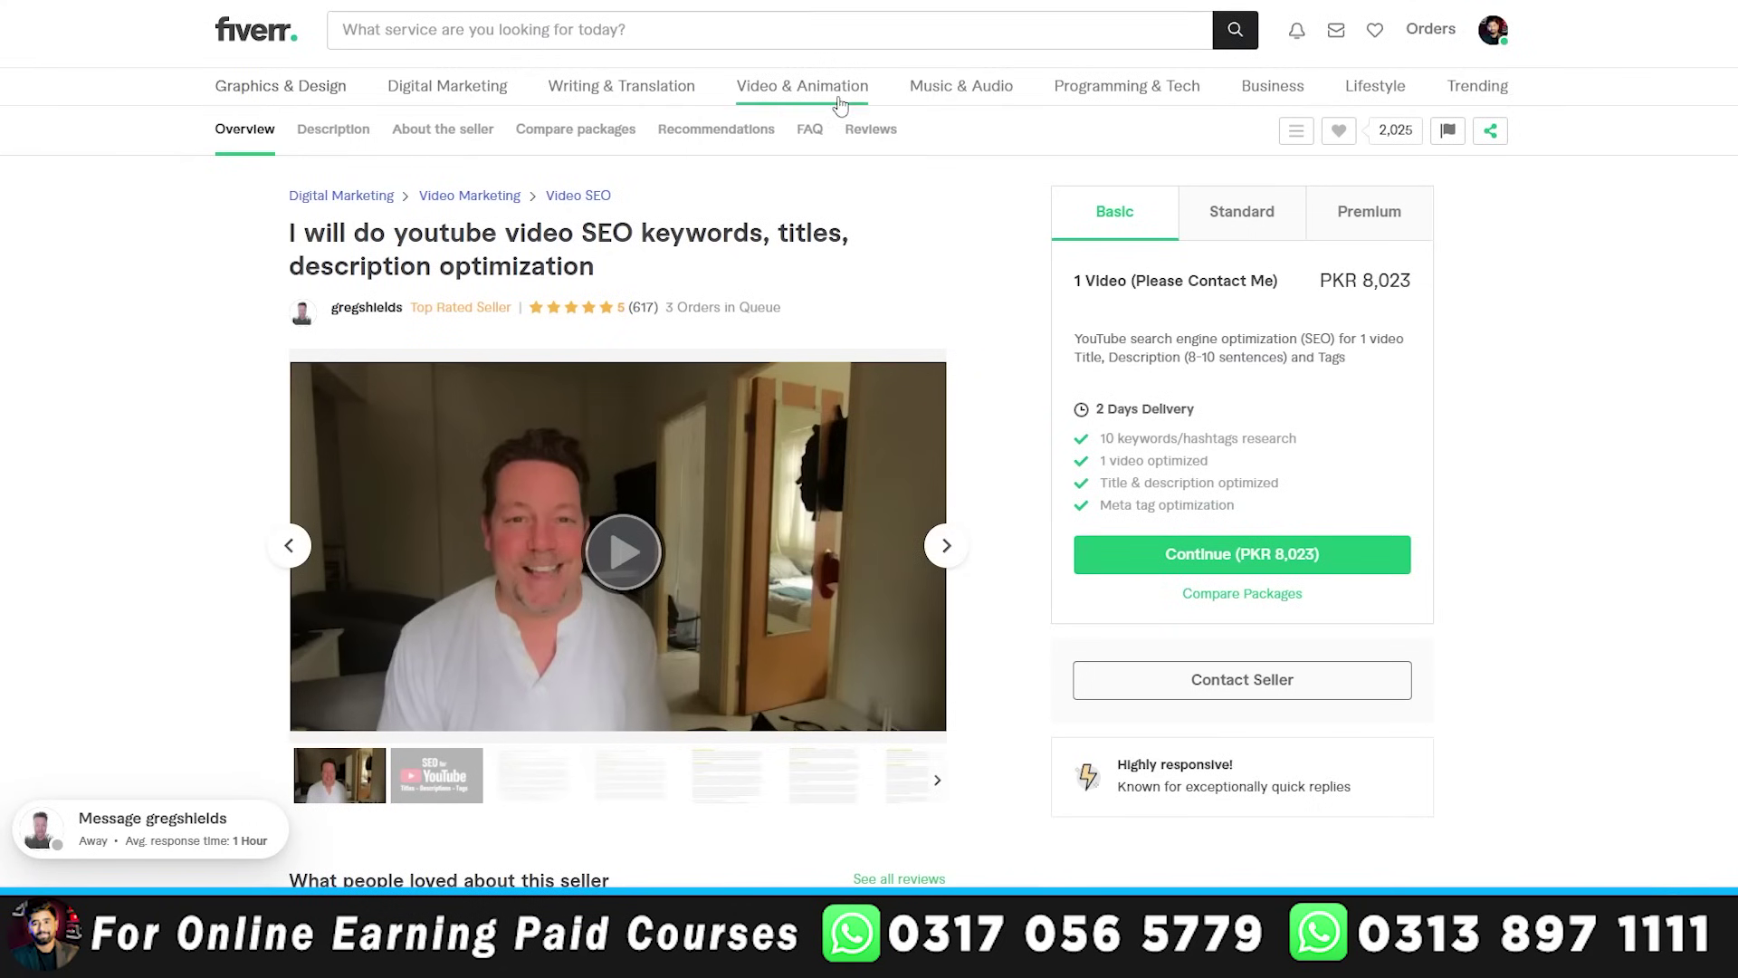
- Read the About This Gig text of the "I will do youtube video SEO keywords, titles, description optimization" gig
{"action": "scroll", "coordinate": [727, 588], "scroll_direction": "down", "scroll_amount": 7}
{"action": "scroll", "coordinate": [726, 580], "scroll_direction": "down", "scroll_amount": 4}
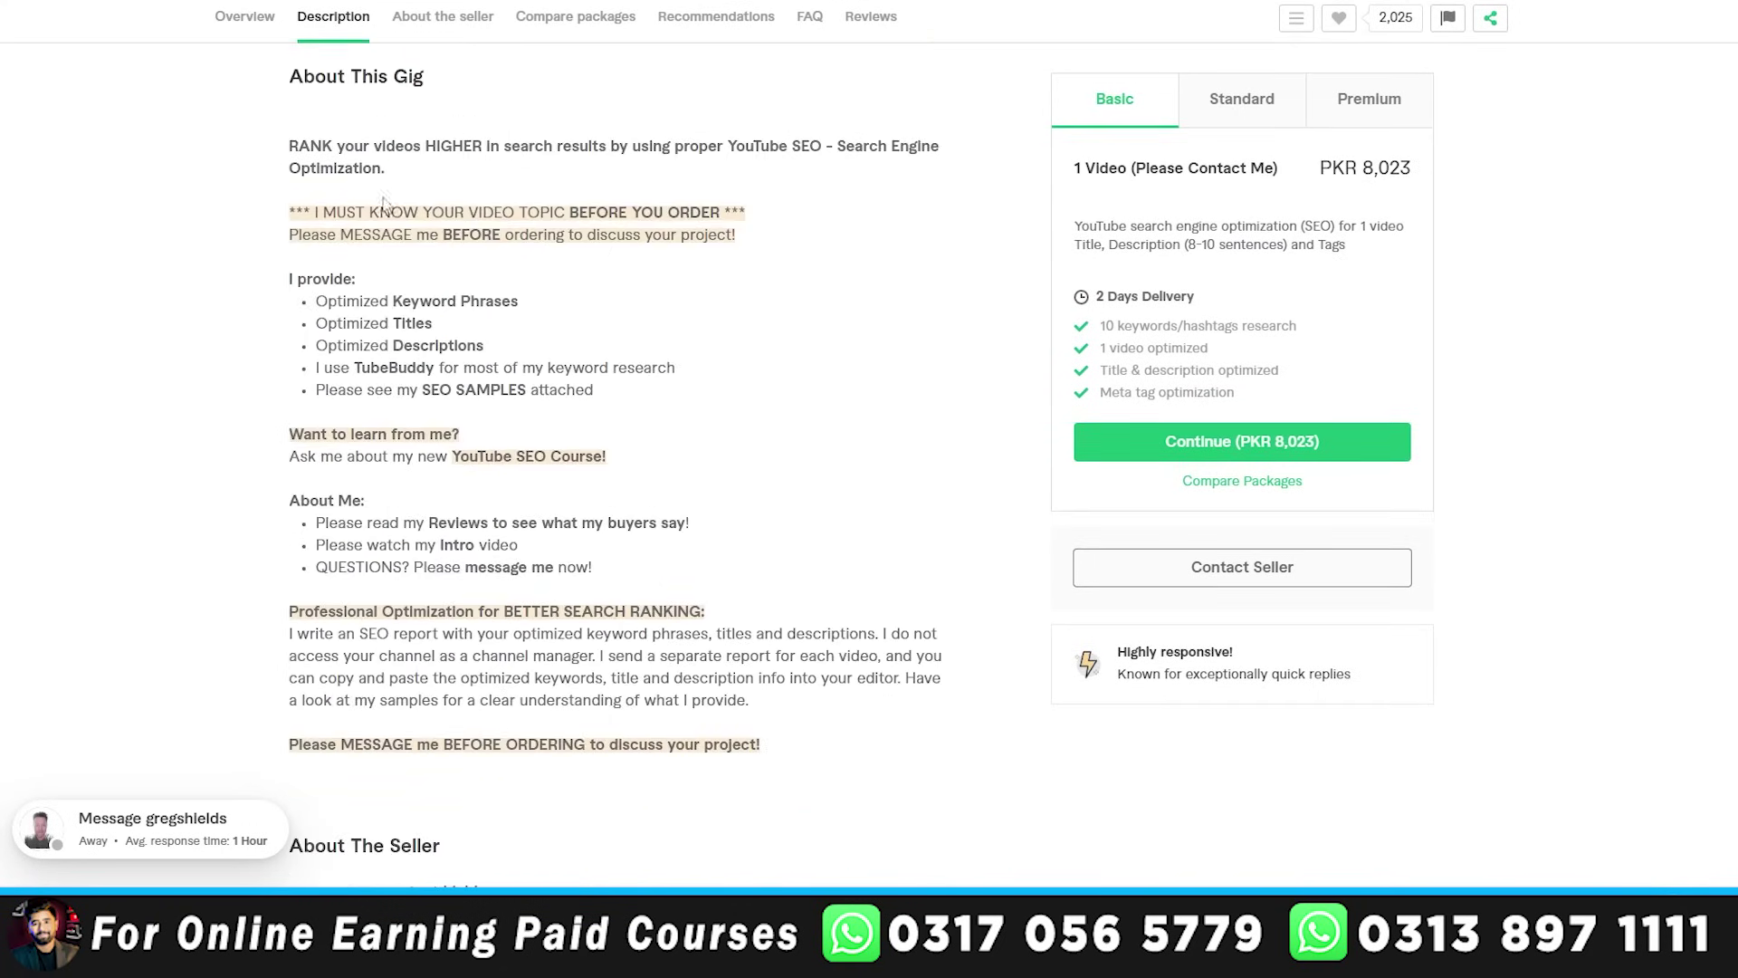
{"action": "scroll", "coordinate": [518, 681], "scroll_direction": "down", "scroll_amount": 3}
{"action": "scroll", "coordinate": [217, 269], "scroll_direction": "up", "scroll_amount": 4}
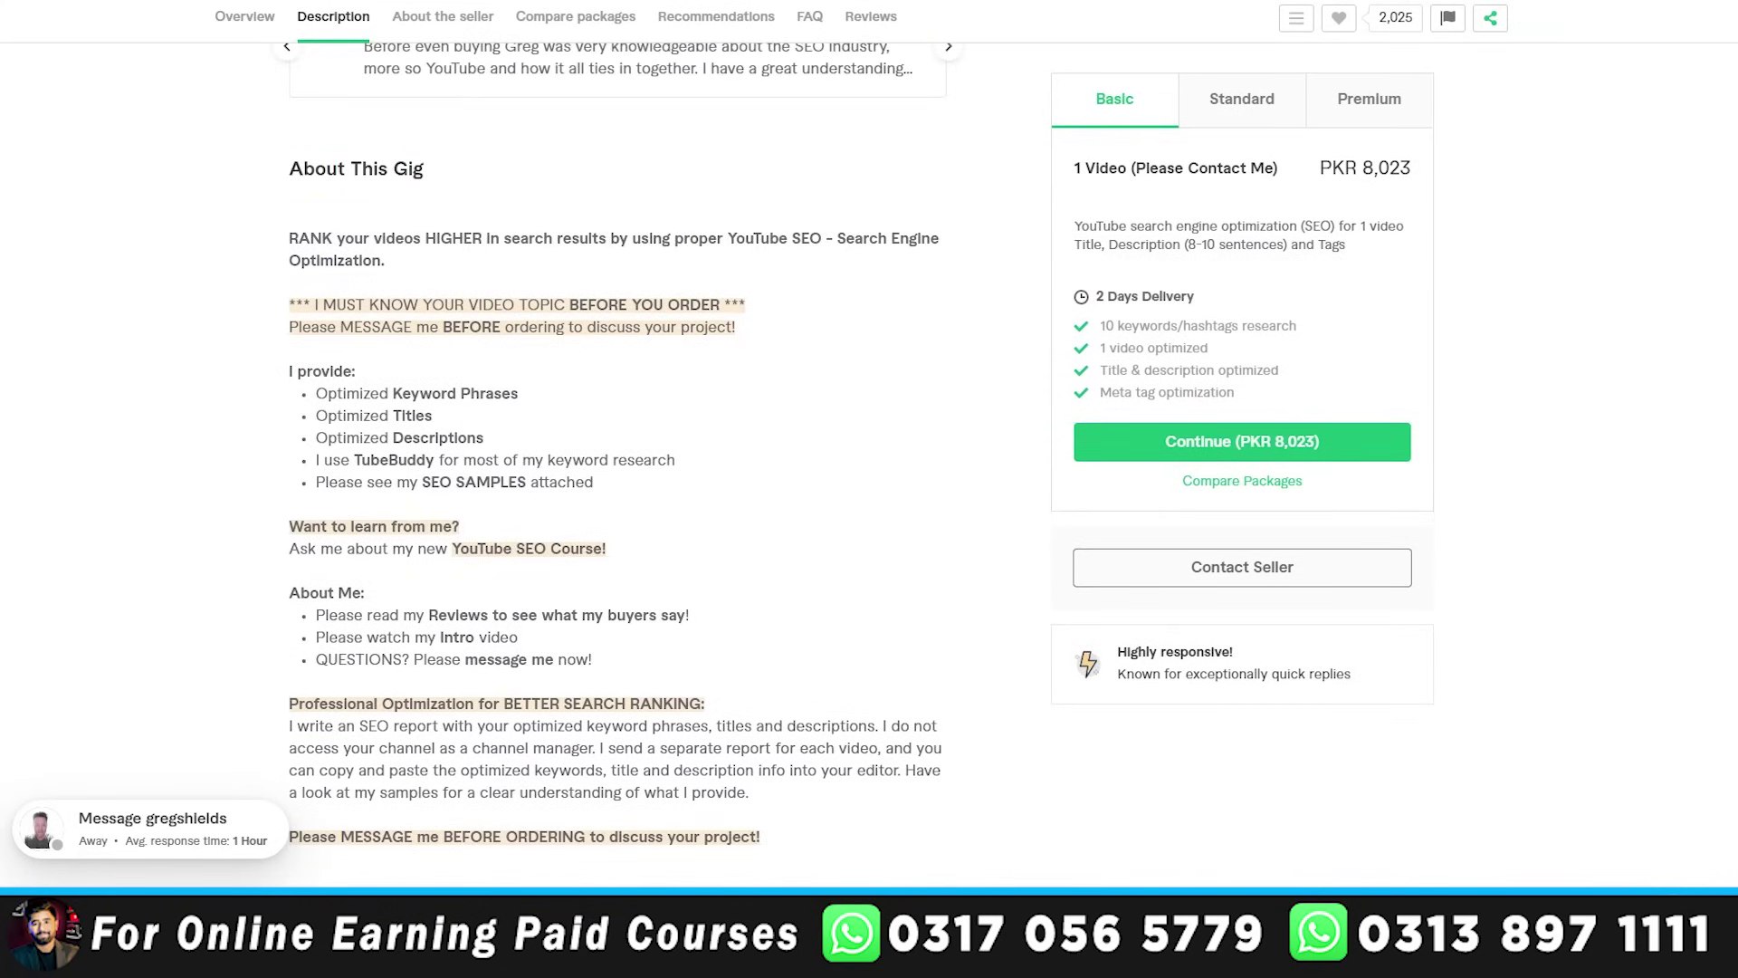
- Switch to Notepad, cut the prepared text under "Gig details:" and paste it into the Fiverr gig description
{"action": "key", "text": "alt+Tab"}
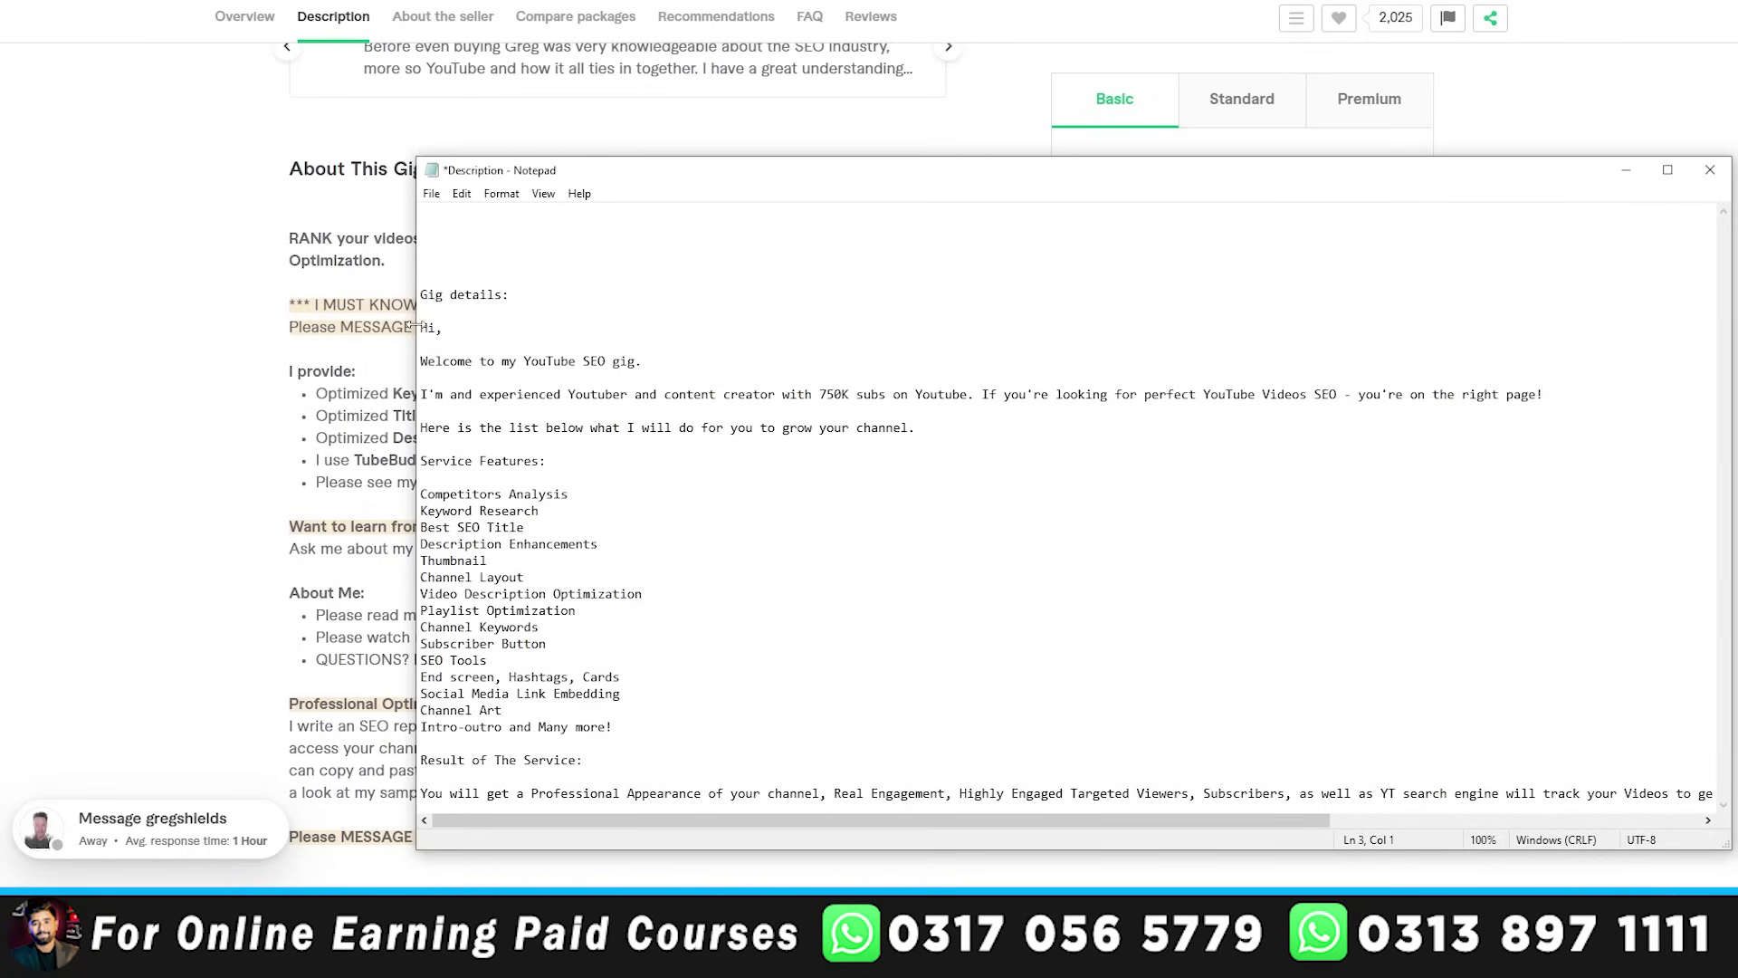
{"action": "left_click_drag", "start_coordinate": [419, 328], "coordinate": [1712, 801]}
{"action": "key", "text": "ctrl+x"}
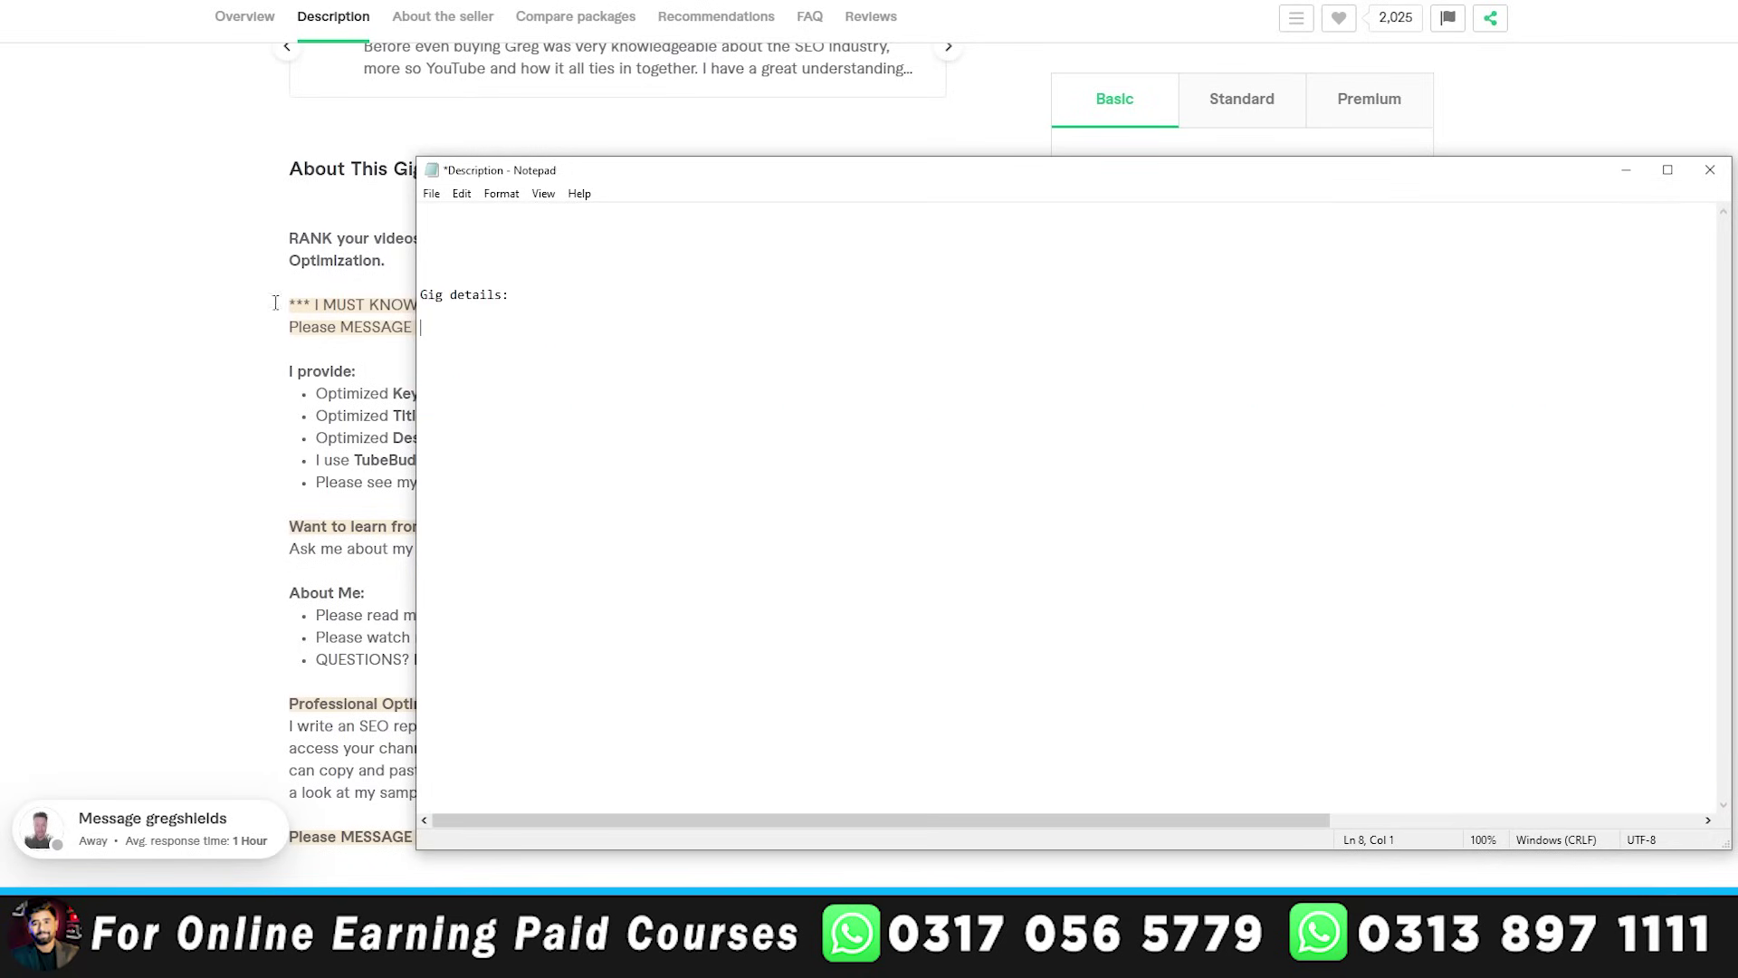
{"action": "left_click", "coordinate": [227, 2]}
{"action": "left_click", "coordinate": [510, 420]}
{"action": "key", "text": "ctrl+v"}
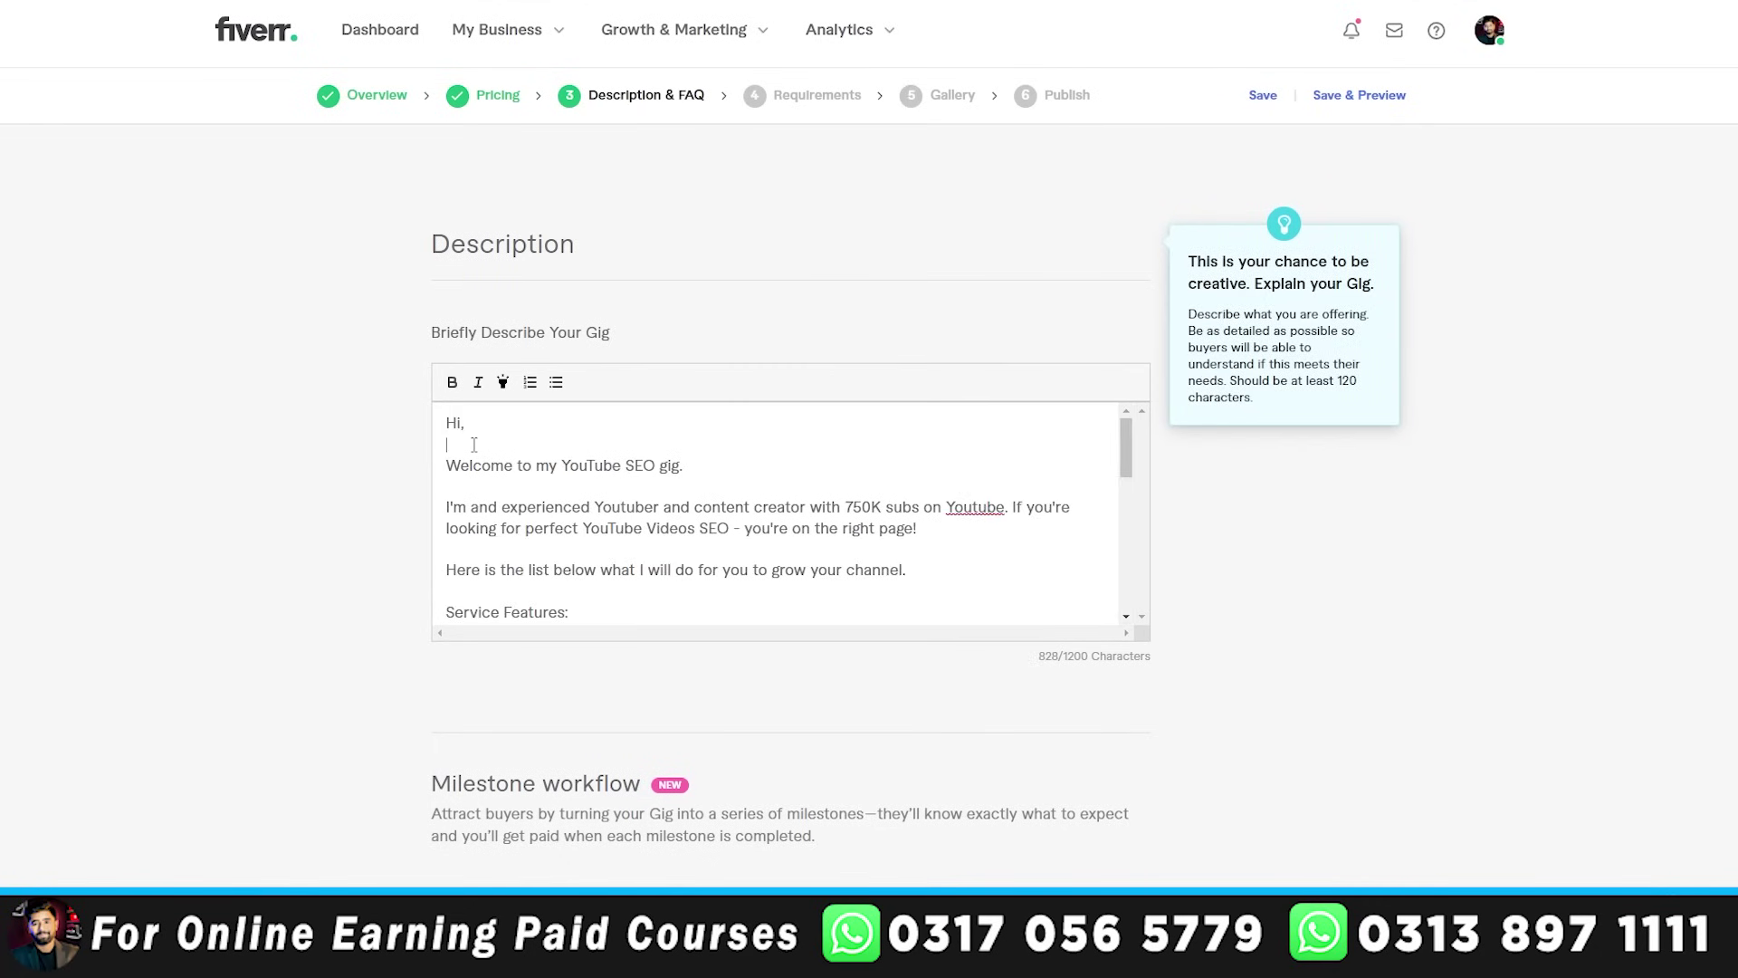
- Remove the blank line after "Hi," and correct the misspelled "Youtube" to "YouTube" in the gig description
{"action": "left_click", "coordinate": [473, 444]}
{"action": "key", "text": "BackSpace"}
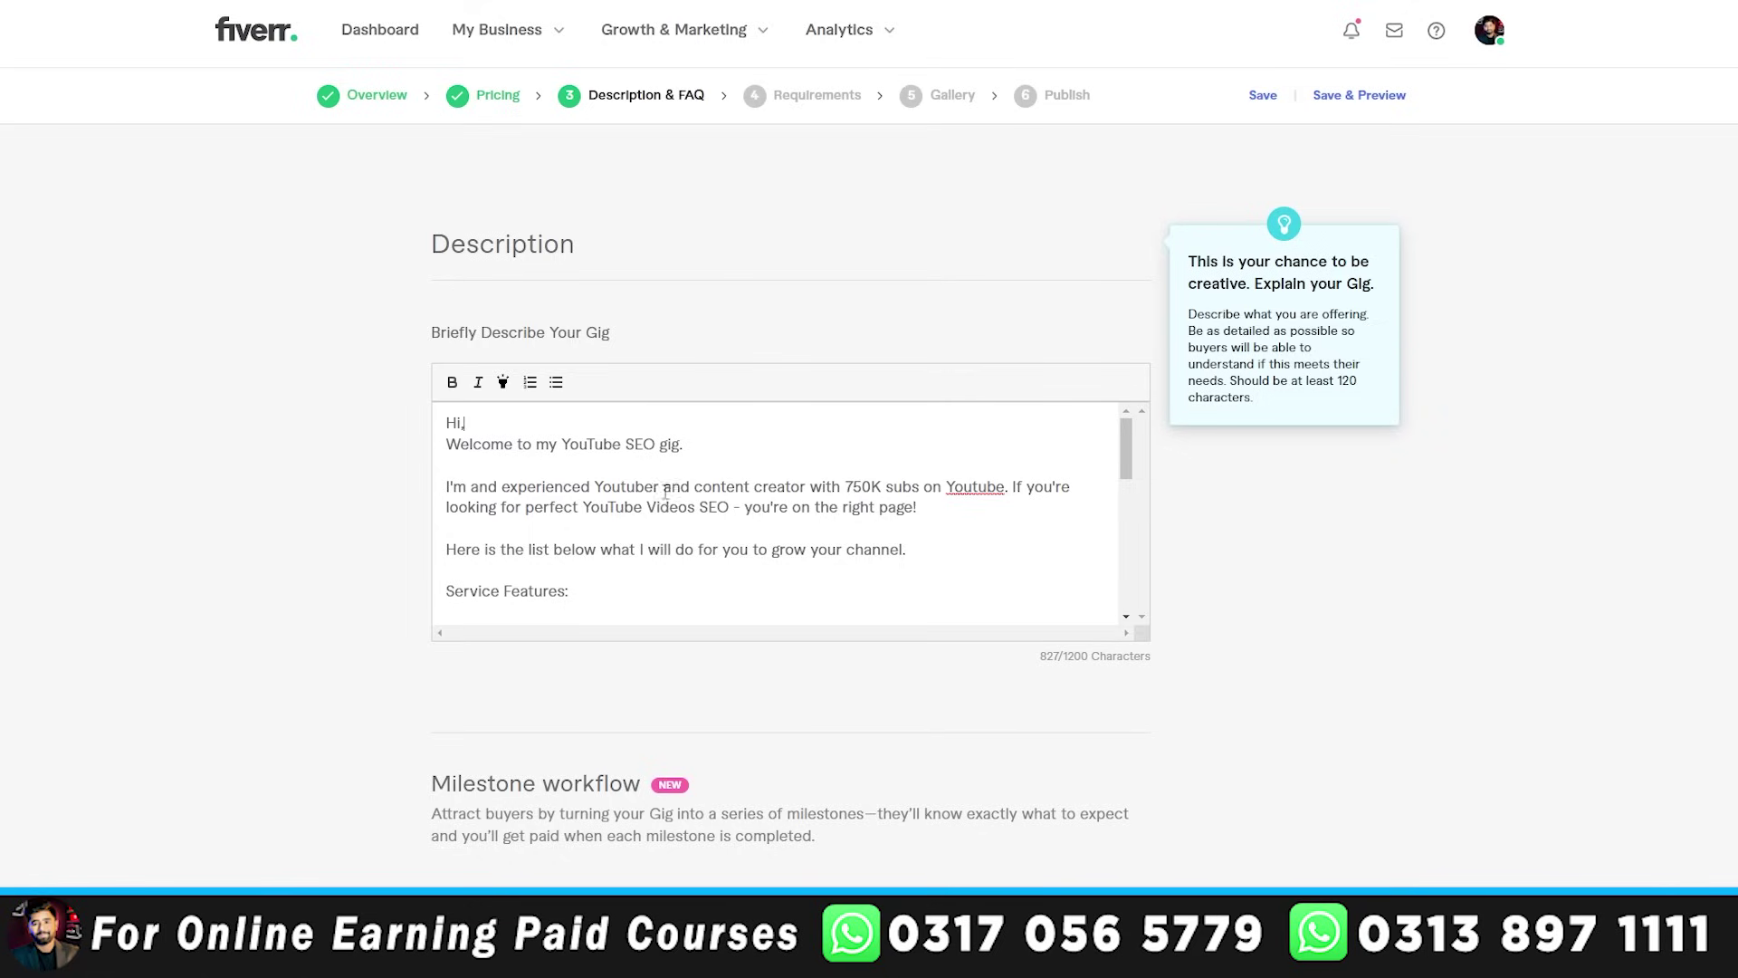
{"action": "right_click", "coordinate": [974, 485]}
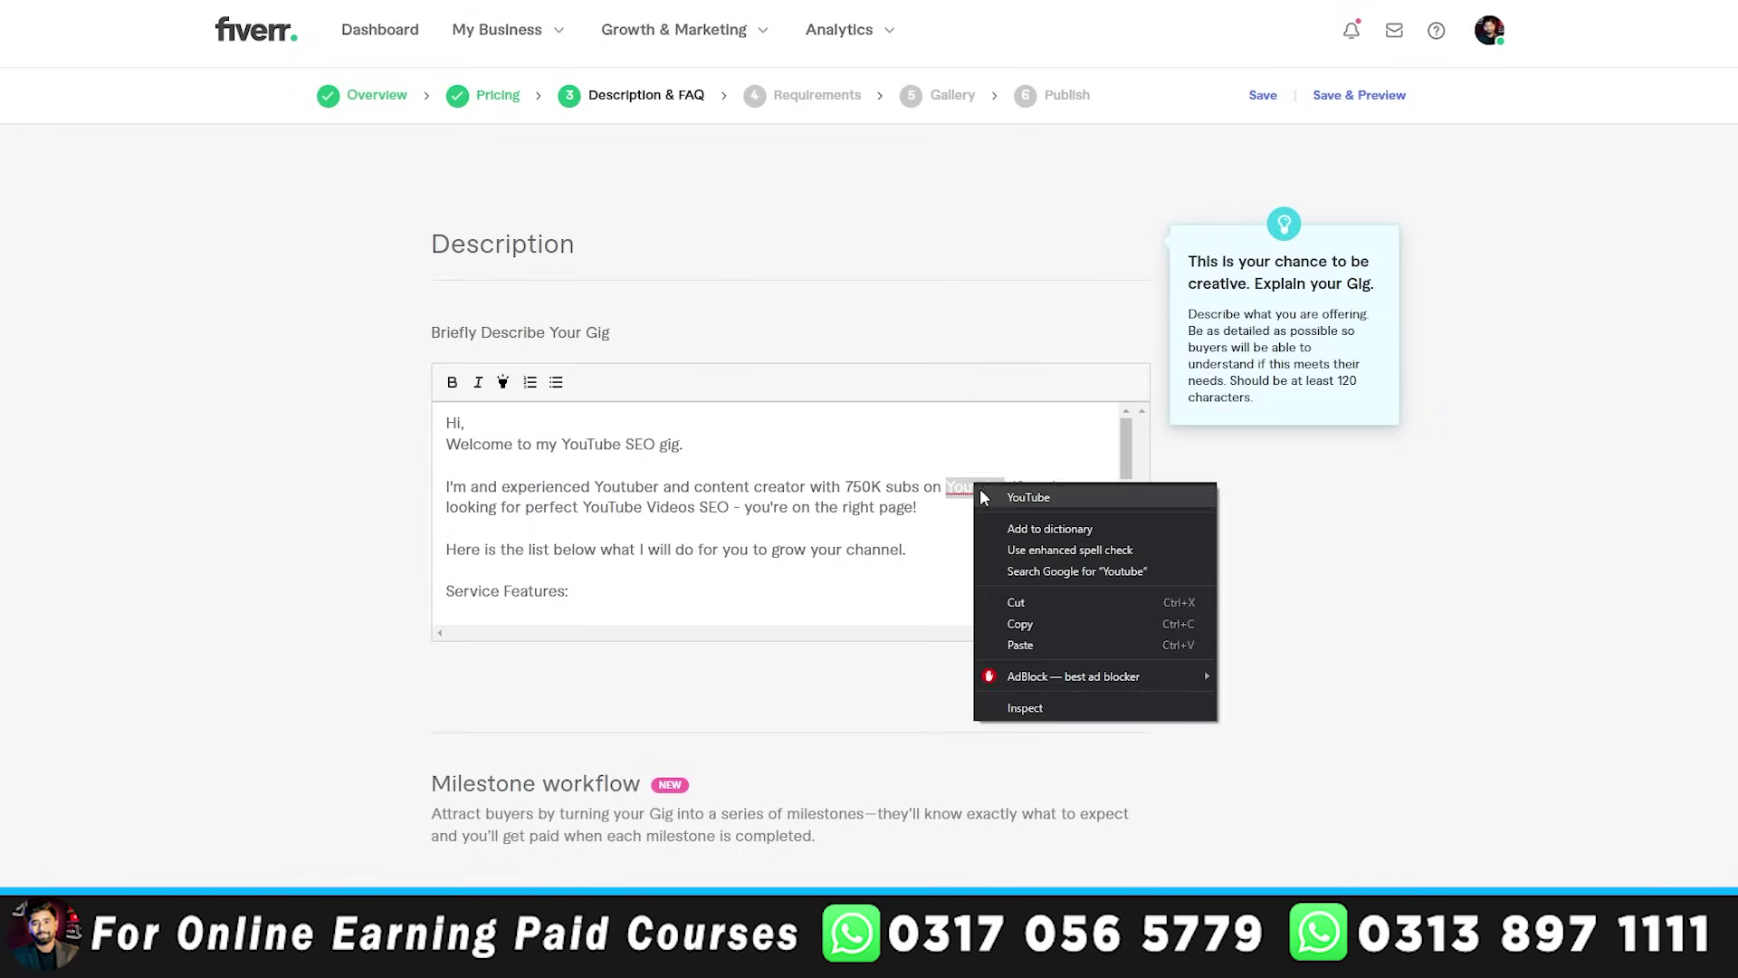
{"action": "left_click", "coordinate": [991, 500]}
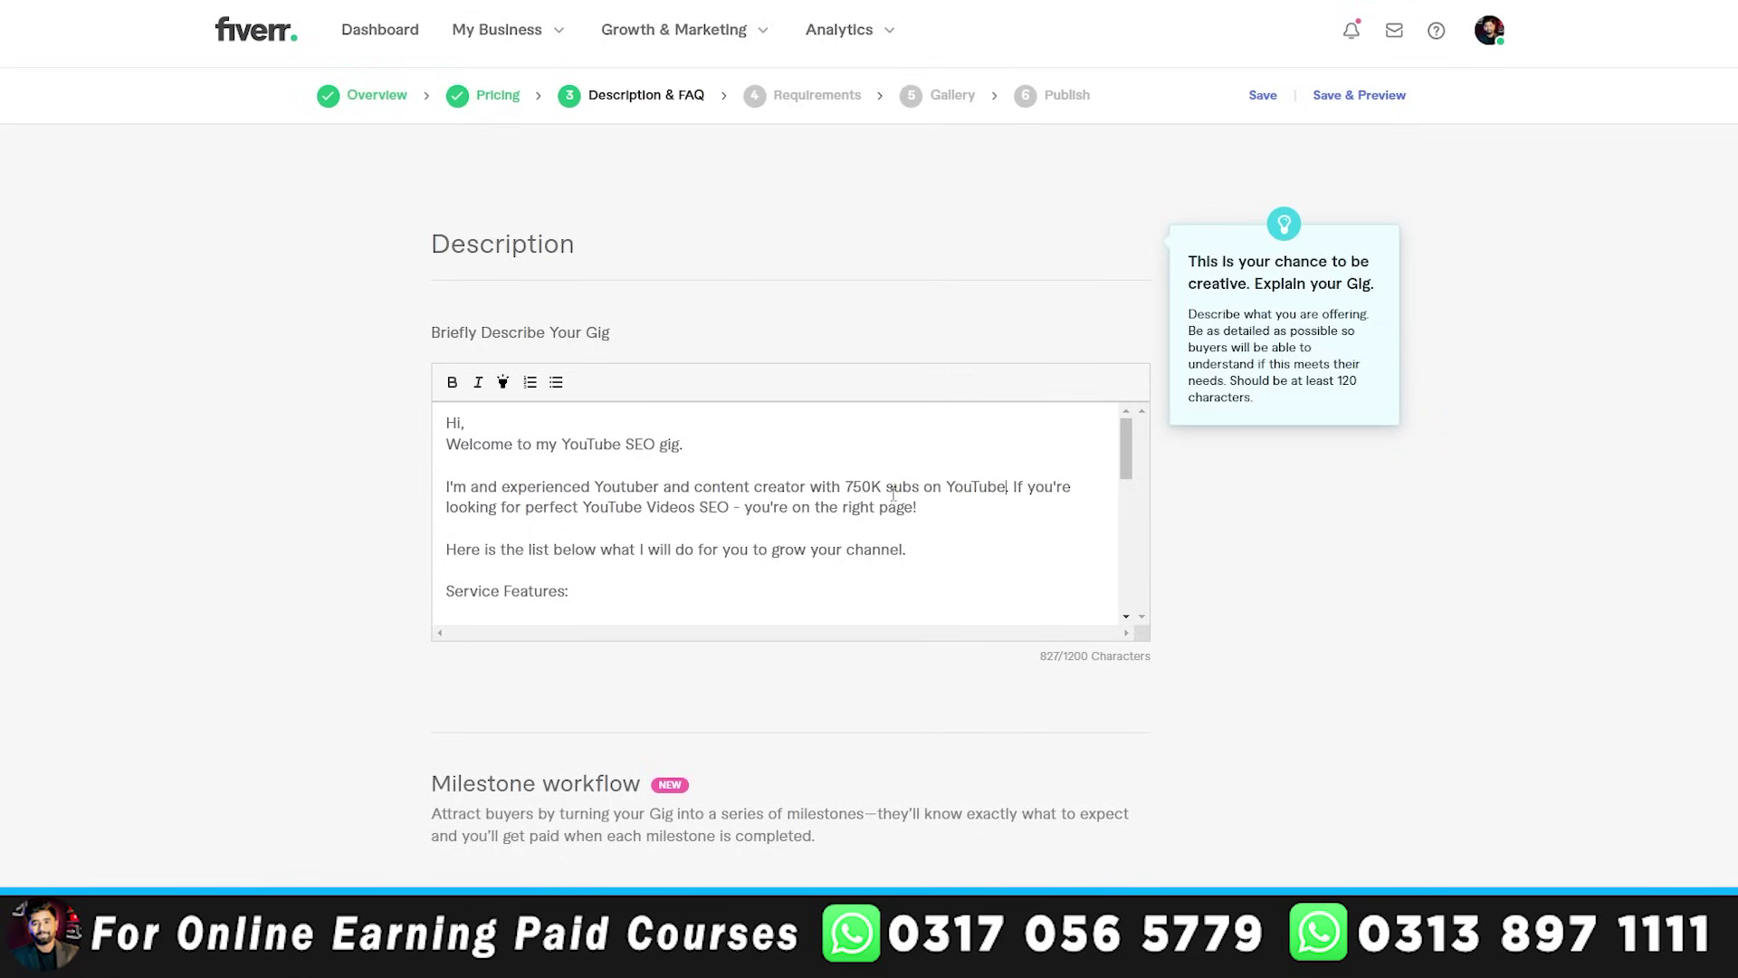
- Make the phrases "750K subs" and "YouTube Videos SEO" bold in the gig description
{"action": "left_click_drag", "start_coordinate": [917, 487], "coordinate": [851, 487]}
{"action": "left_click", "coordinate": [452, 381]}
{"action": "left_click", "coordinate": [761, 530]}
{"action": "scroll", "coordinate": [833, 536], "scroll_direction": "down", "scroll_amount": 2}
{"action": "scroll", "coordinate": [761, 531], "scroll_direction": "up", "scroll_amount": 2}
{"action": "scroll", "coordinate": [761, 518], "scroll_direction": "down", "scroll_amount": 2}
{"action": "scroll", "coordinate": [726, 520], "scroll_direction": "up", "scroll_amount": 2}
{"action": "left_click_drag", "start_coordinate": [729, 505], "coordinate": [581, 510]}
{"action": "left_click", "coordinate": [452, 382]}
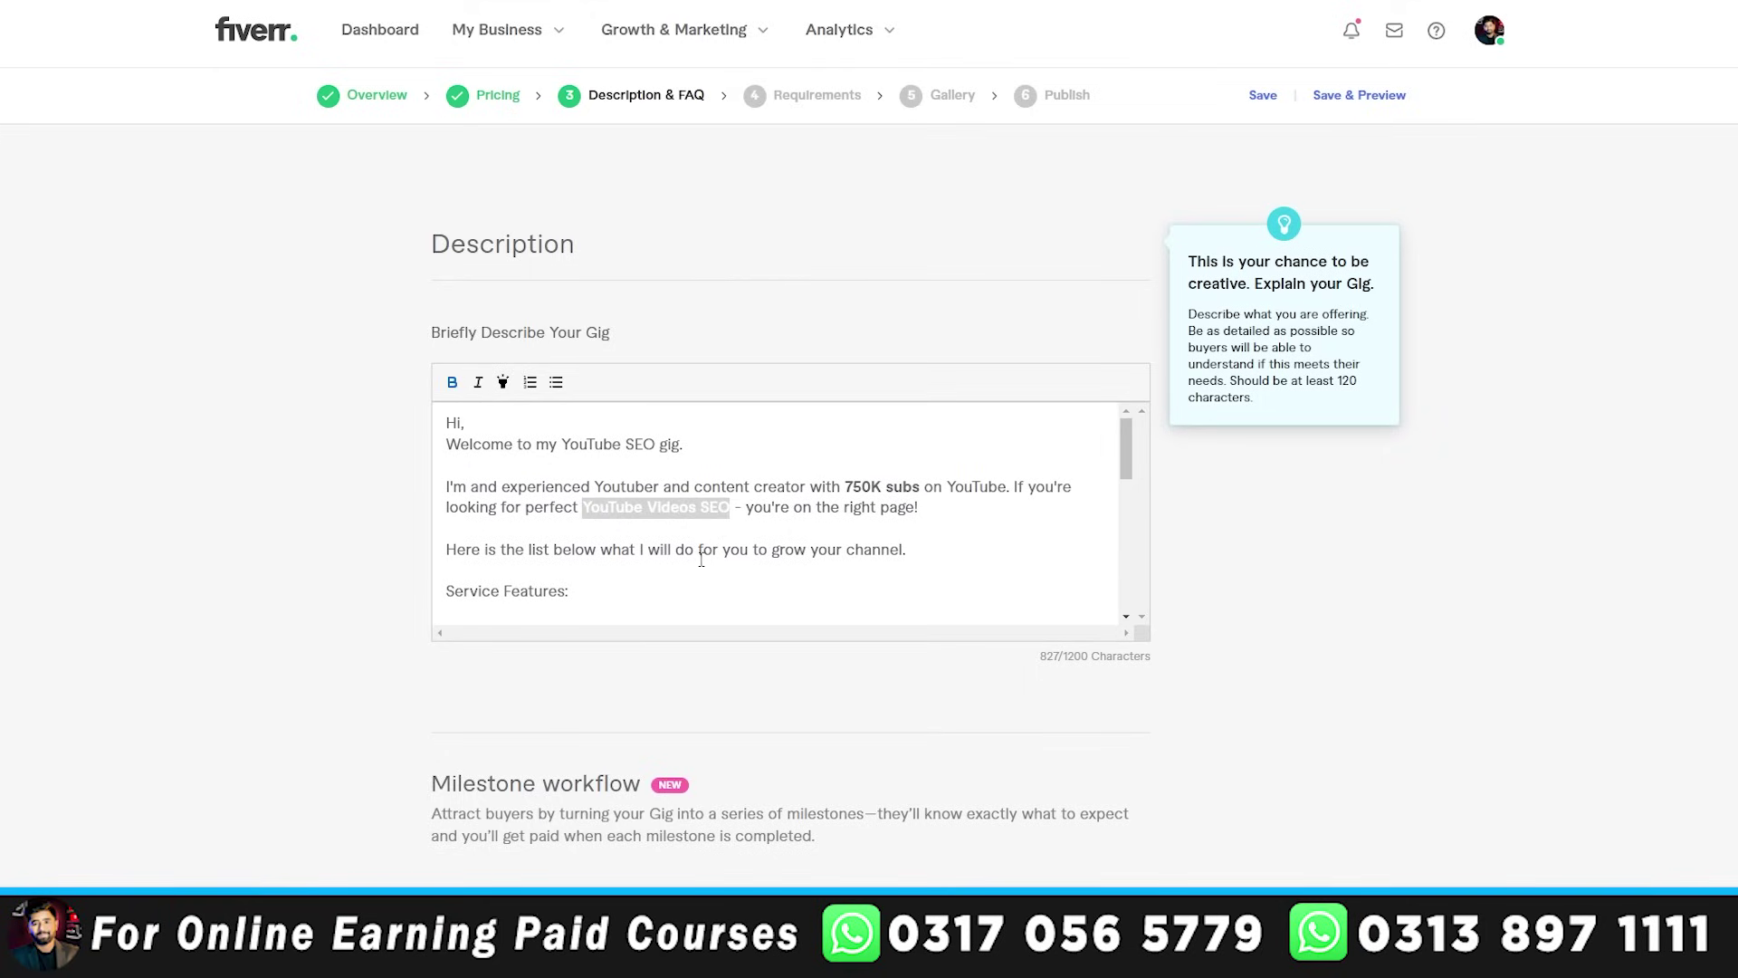
- Review the rest of the gig description and the Milestone workflow and Frequently Asked Questions sections below it
{"action": "scroll", "coordinate": [710, 562], "scroll_direction": "down", "scroll_amount": 3}
{"action": "scroll", "coordinate": [661, 521], "scroll_direction": "up", "scroll_amount": 3}
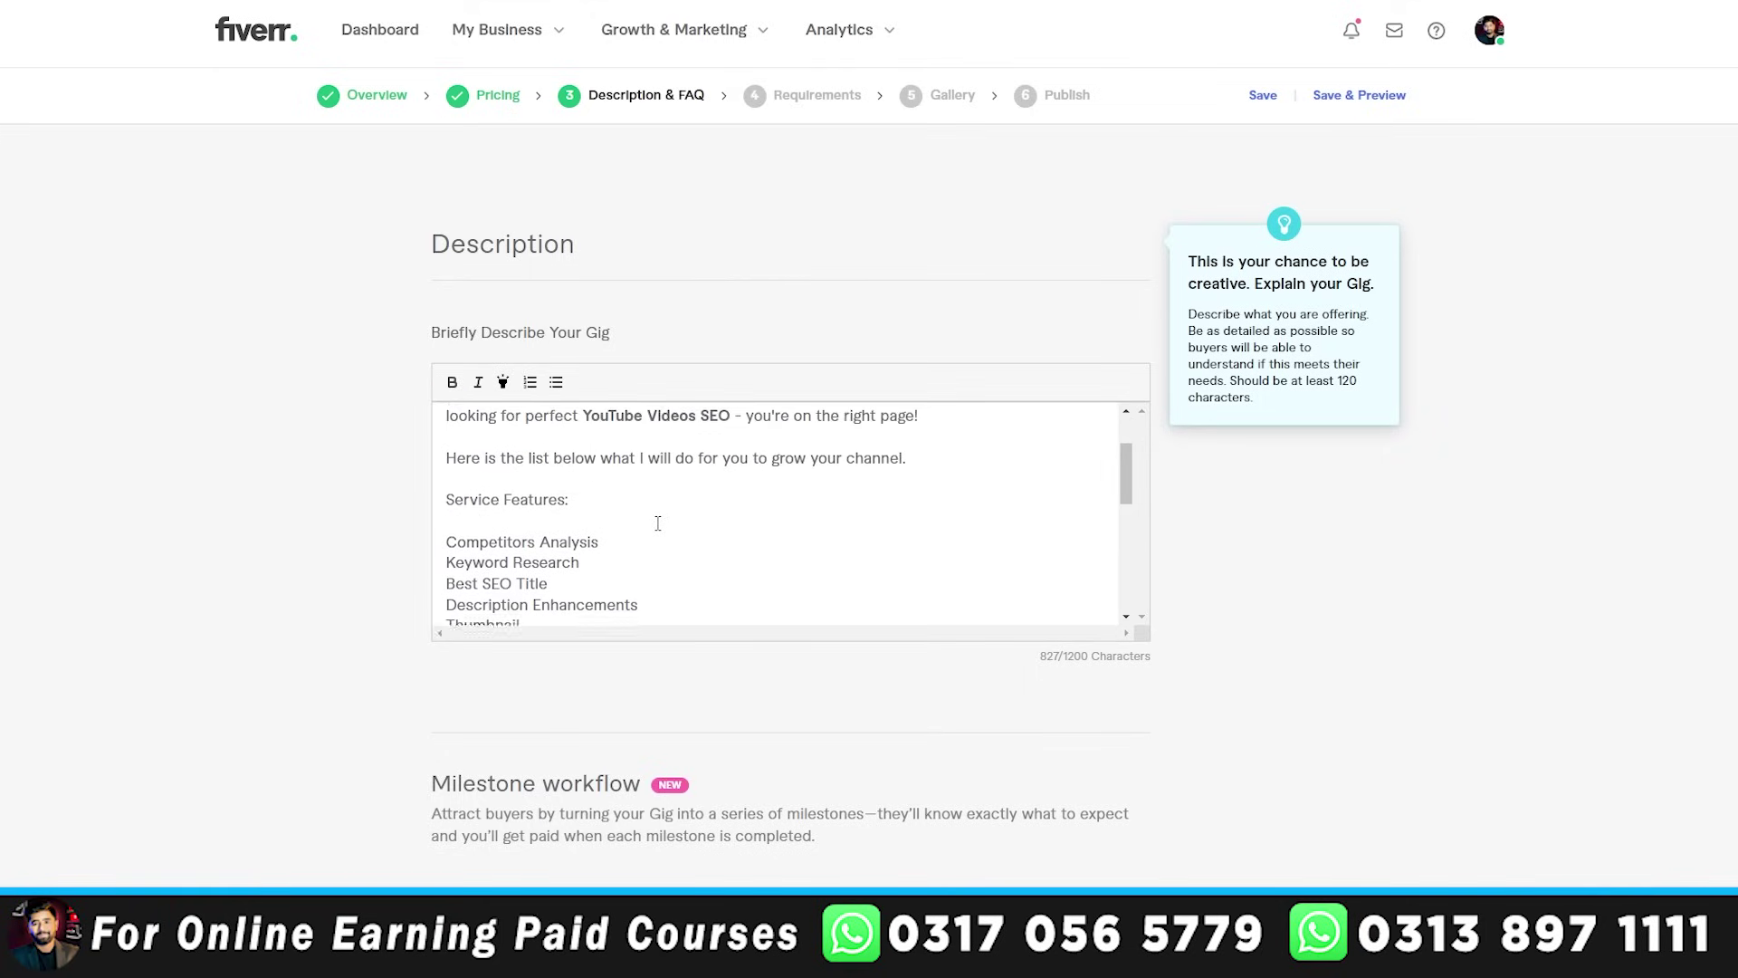
{"action": "scroll", "coordinate": [658, 523], "scroll_direction": "down", "scroll_amount": 5}
{"action": "scroll", "coordinate": [658, 524], "scroll_direction": "down", "scroll_amount": 4}
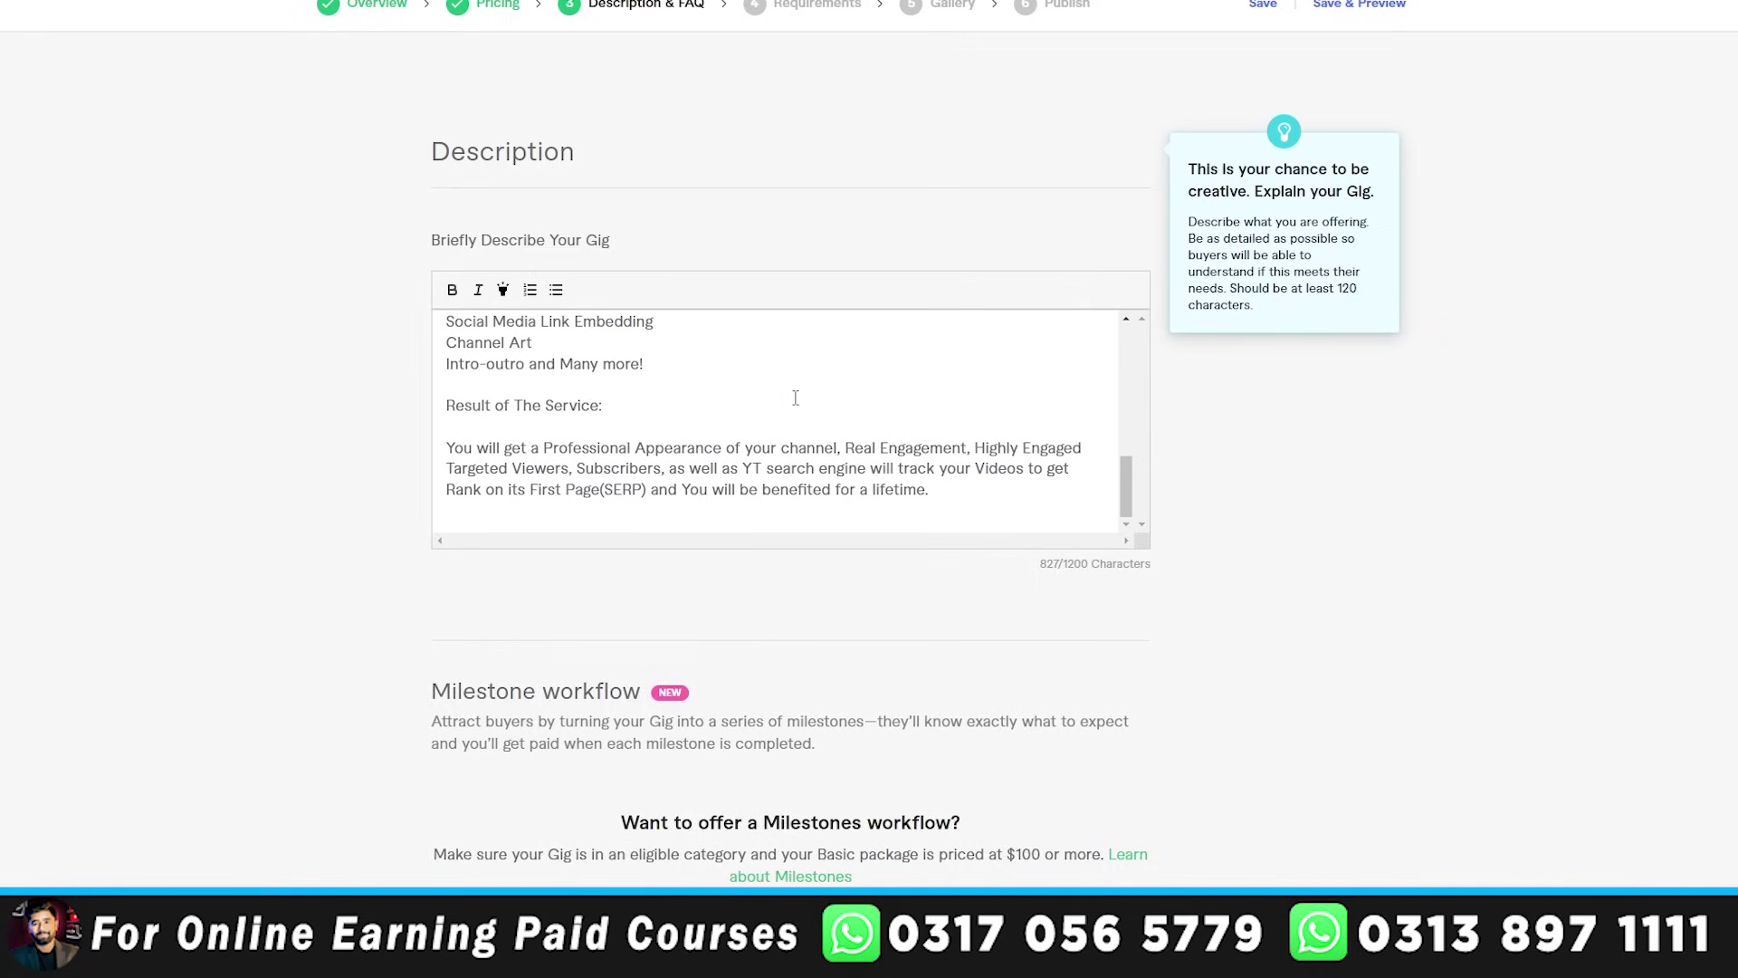
{"action": "scroll", "coordinate": [688, 420], "scroll_direction": "down", "scroll_amount": 2}
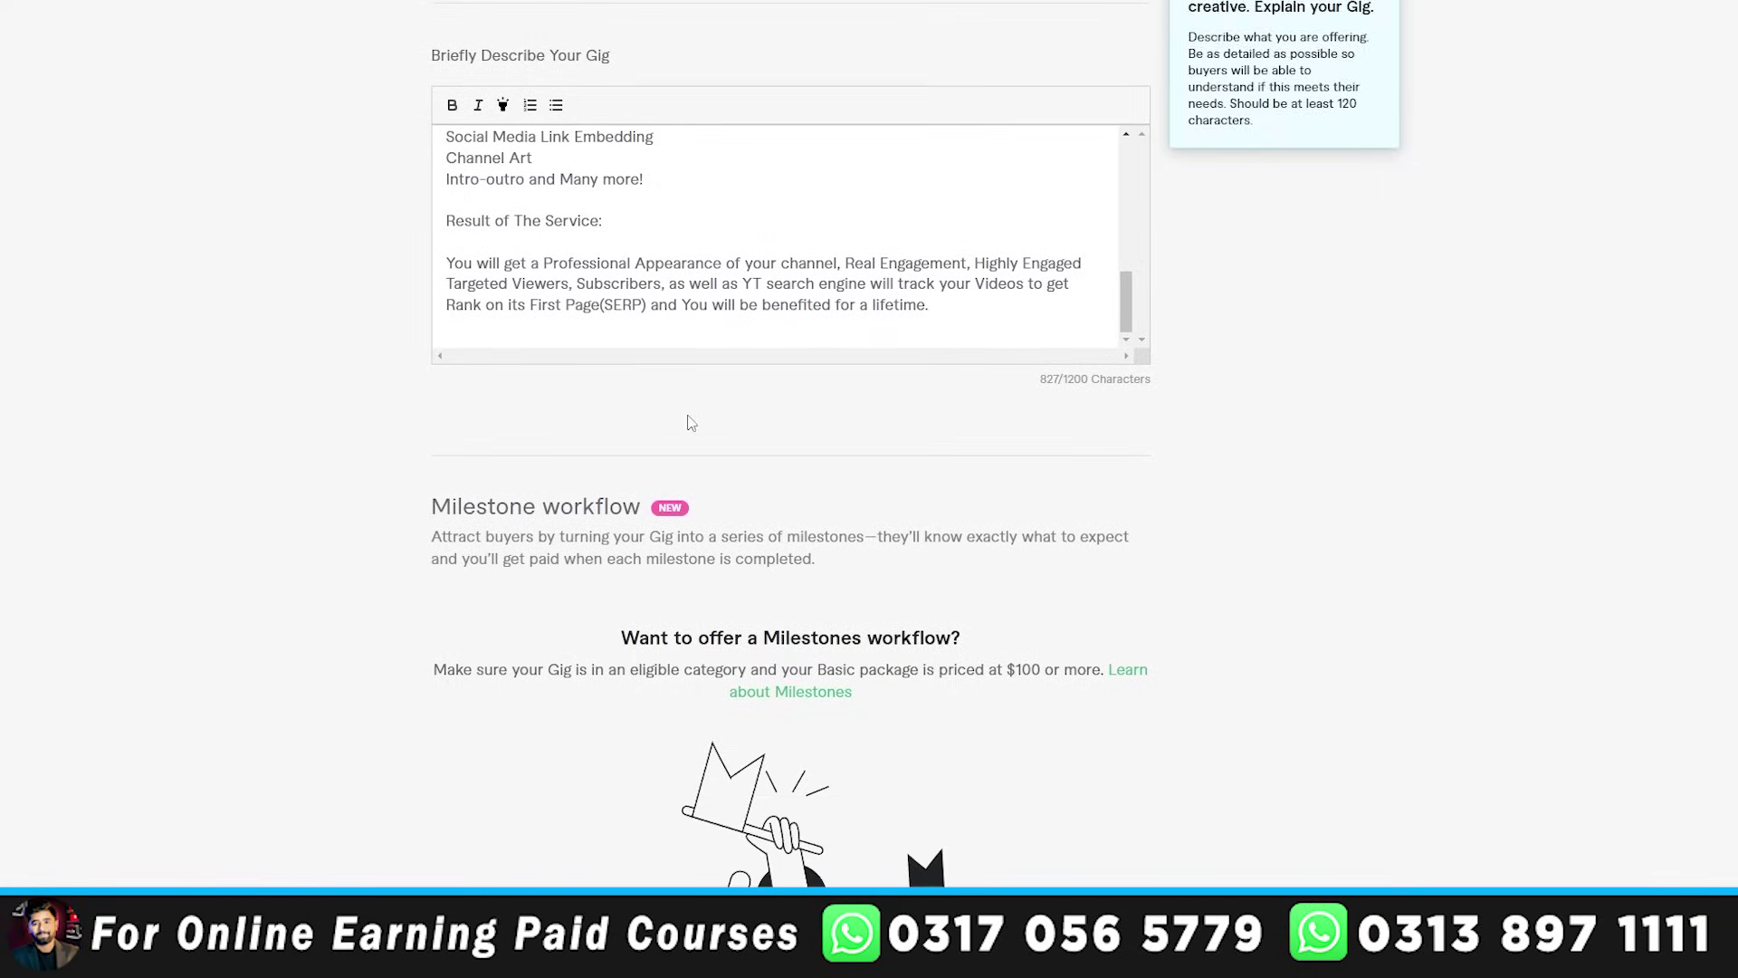
{"action": "scroll", "coordinate": [938, 499], "scroll_direction": "down", "scroll_amount": 6}
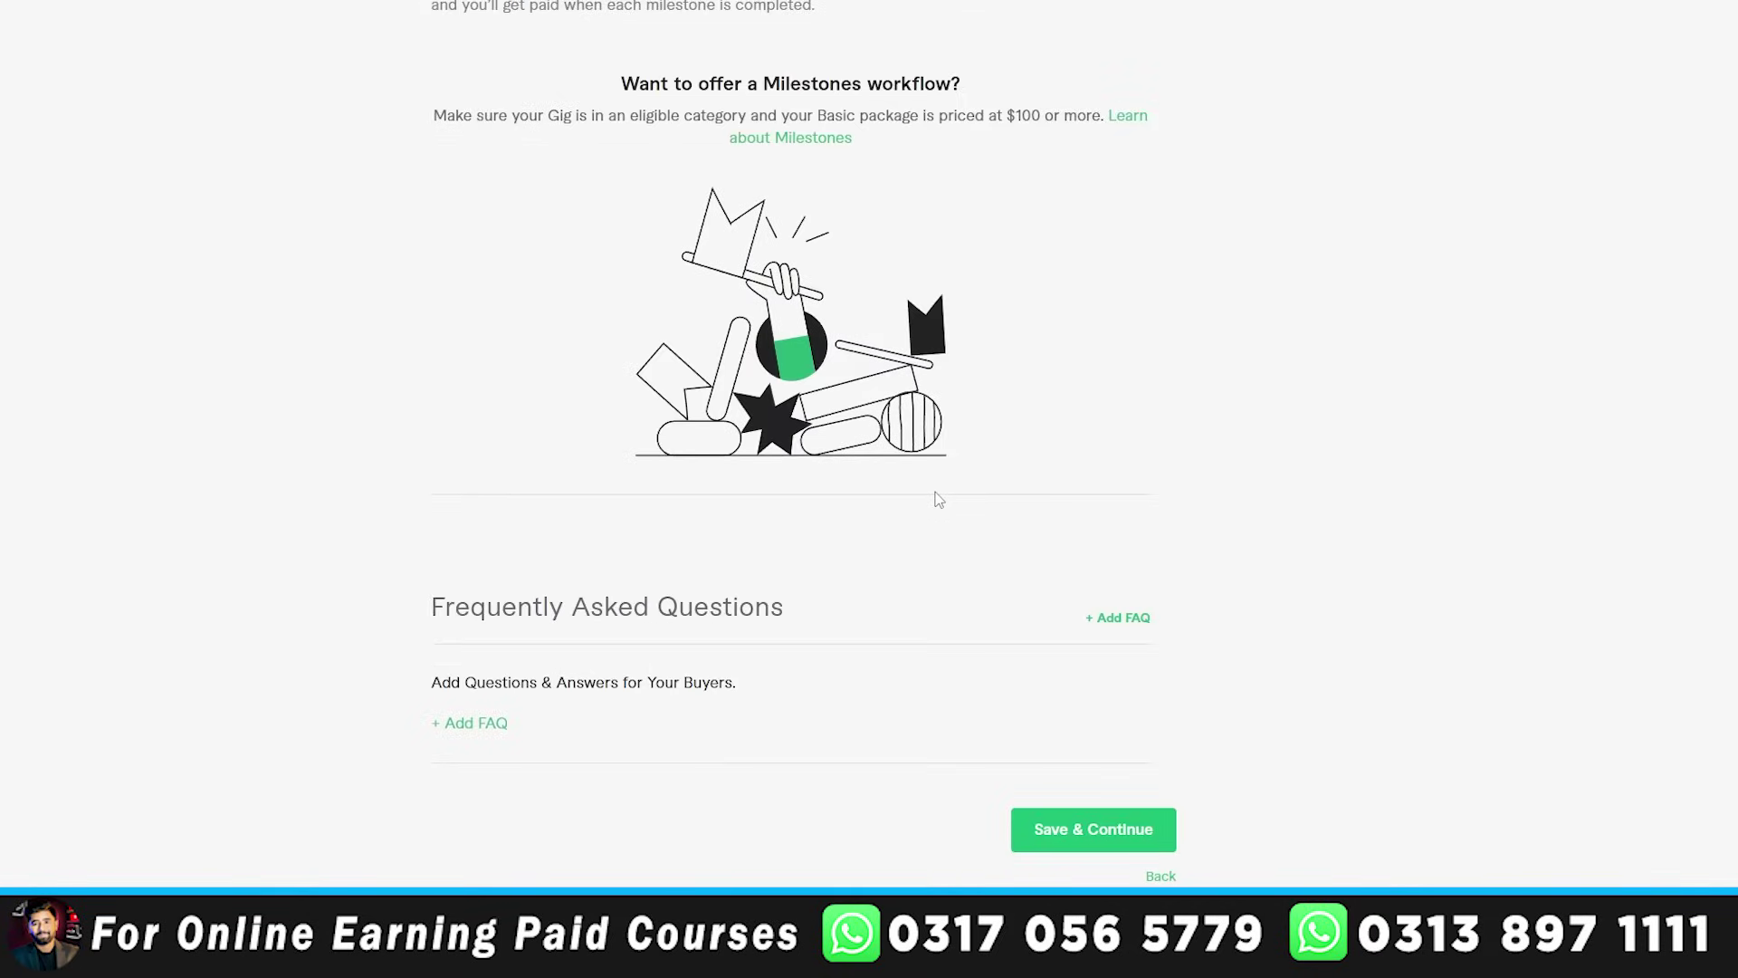
{"action": "scroll", "coordinate": [938, 499], "scroll_direction": "down", "scroll_amount": 2}
{"action": "scroll", "coordinate": [792, 551], "scroll_direction": "up", "scroll_amount": 10}
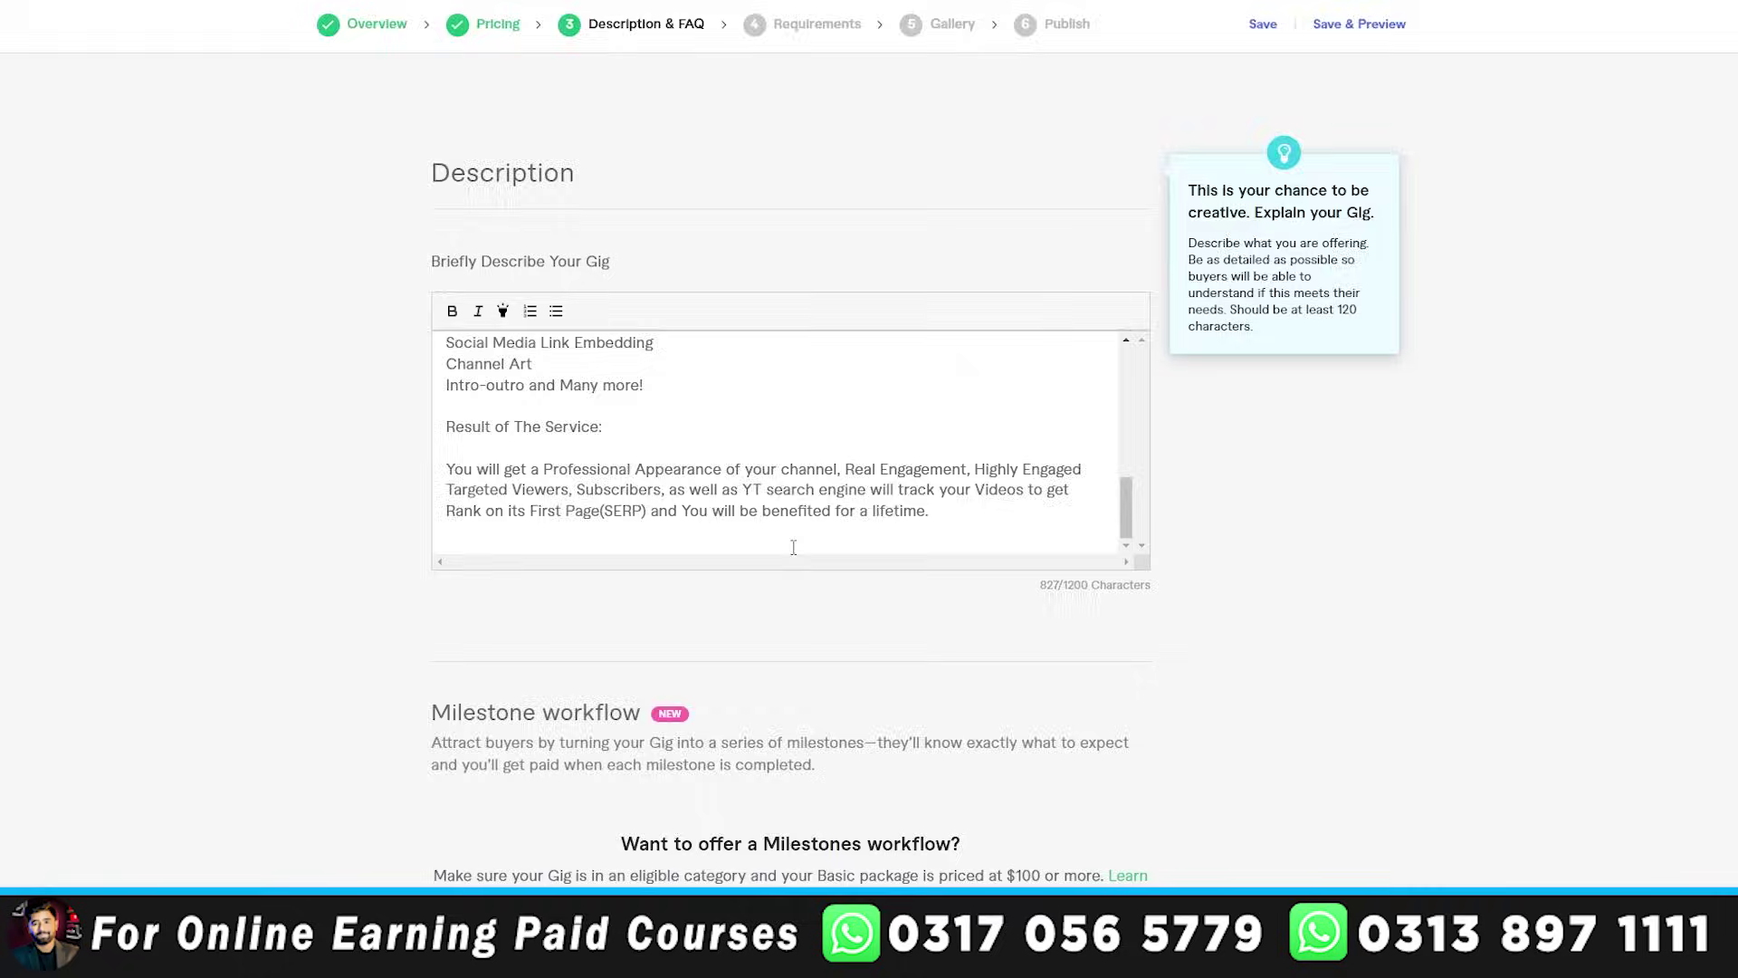
{"action": "scroll", "coordinate": [793, 547], "scroll_direction": "down", "scroll_amount": 10}
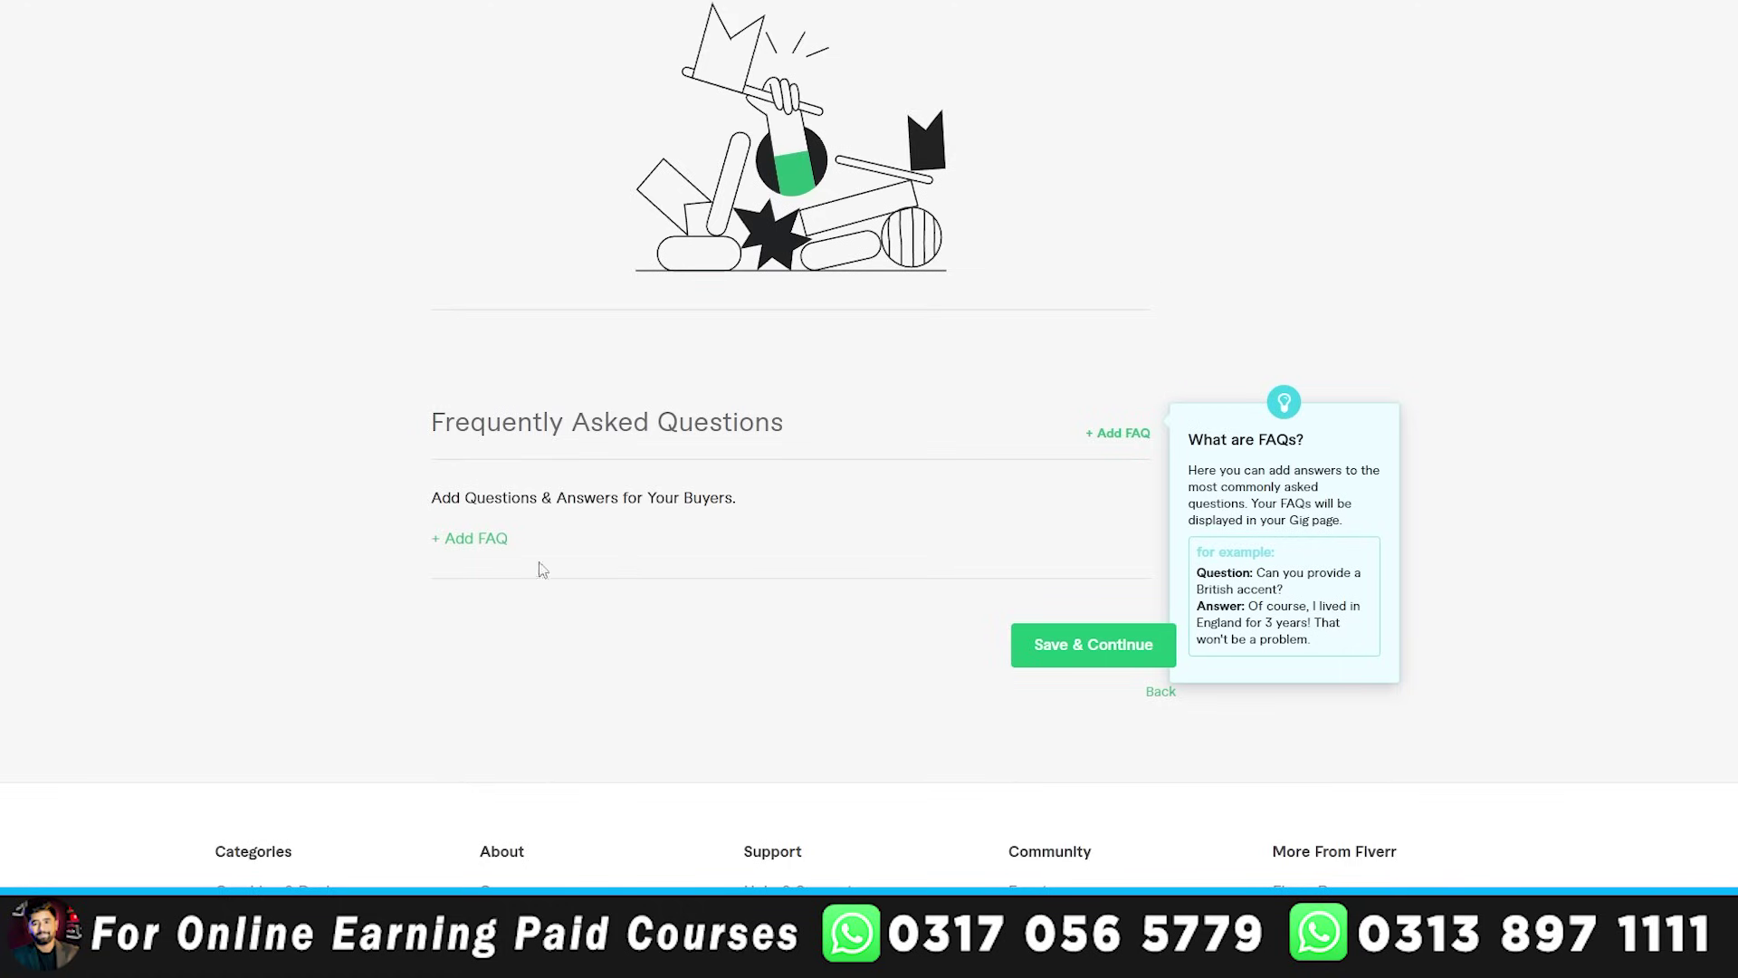
- Save the description and FAQ stage and add the required free-text buyer question "Will You Edit Videos and Manage Youtube complete A to Z ?"
{"action": "left_click", "coordinate": [1120, 645]}
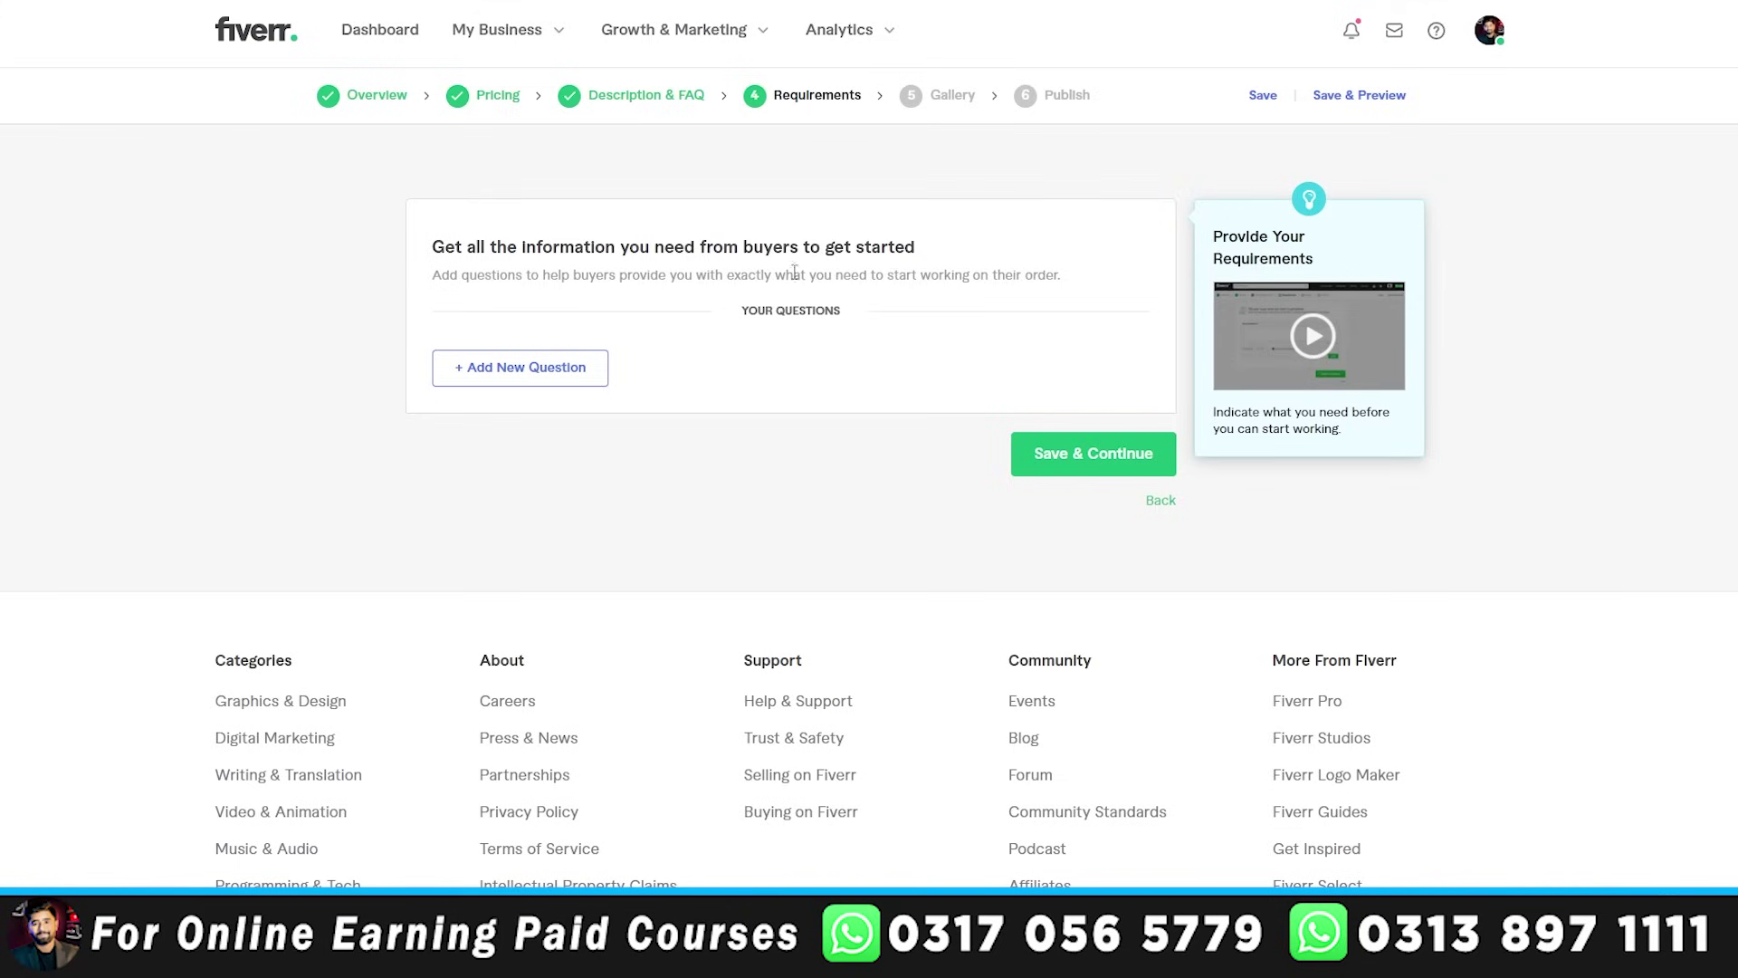
{"action": "left_click", "coordinate": [542, 376]}
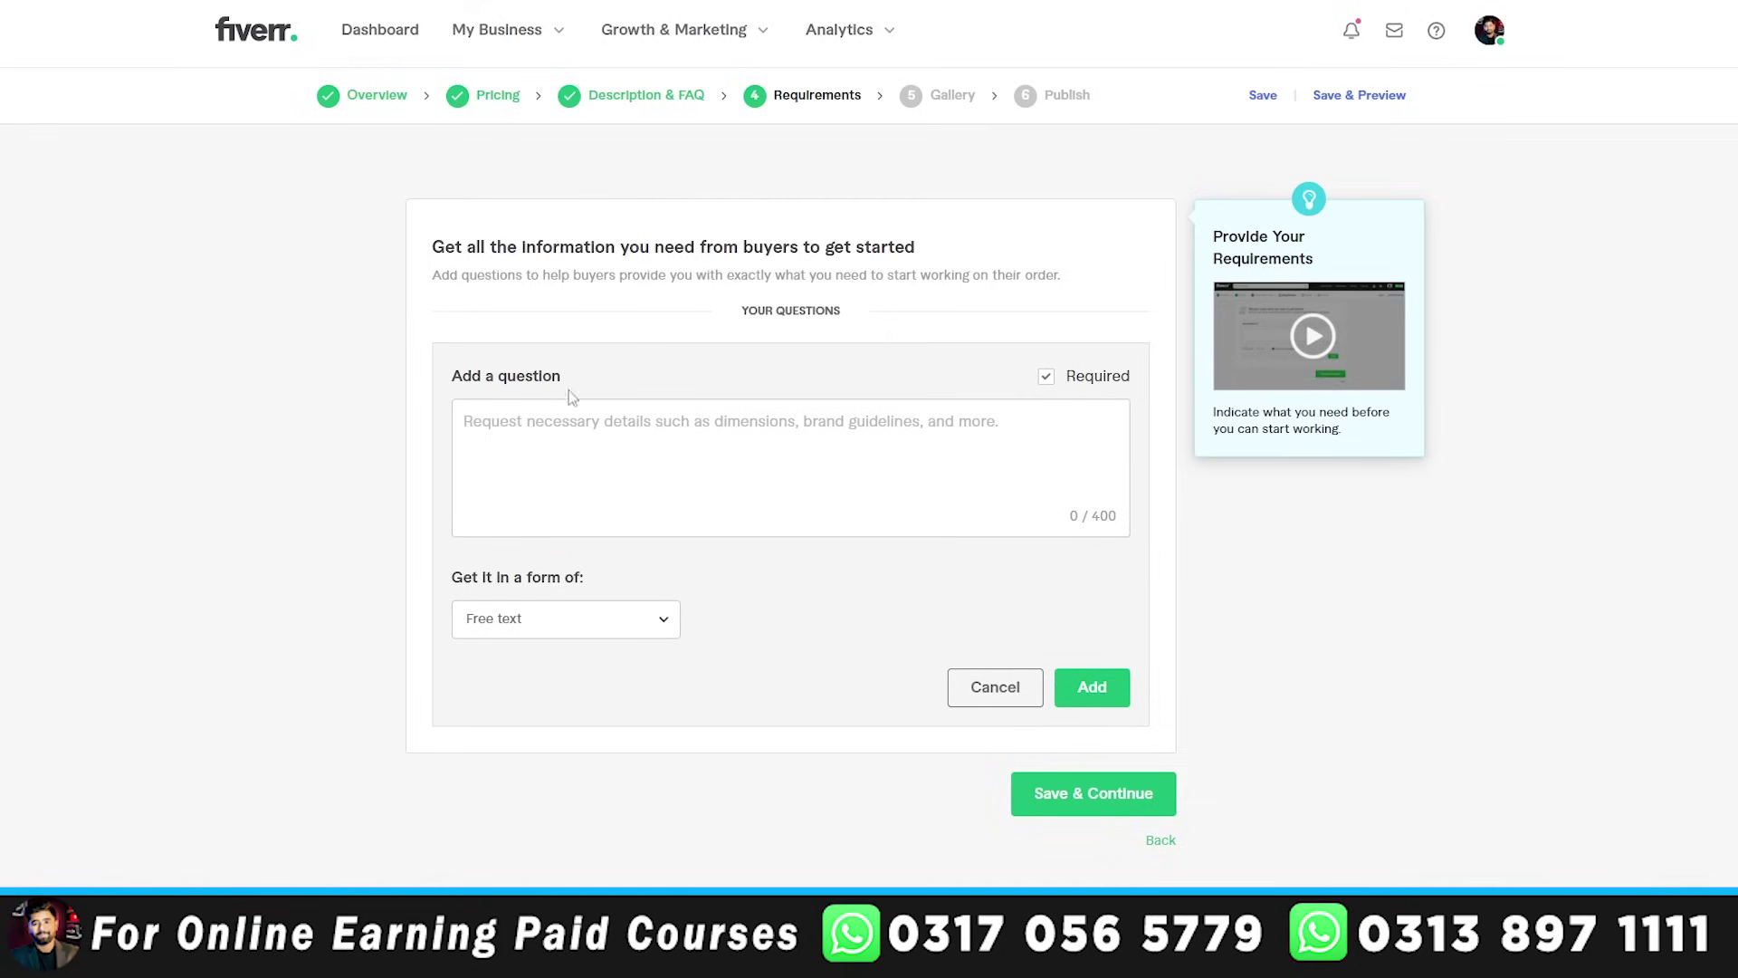
{"action": "left_click", "coordinate": [628, 432]}
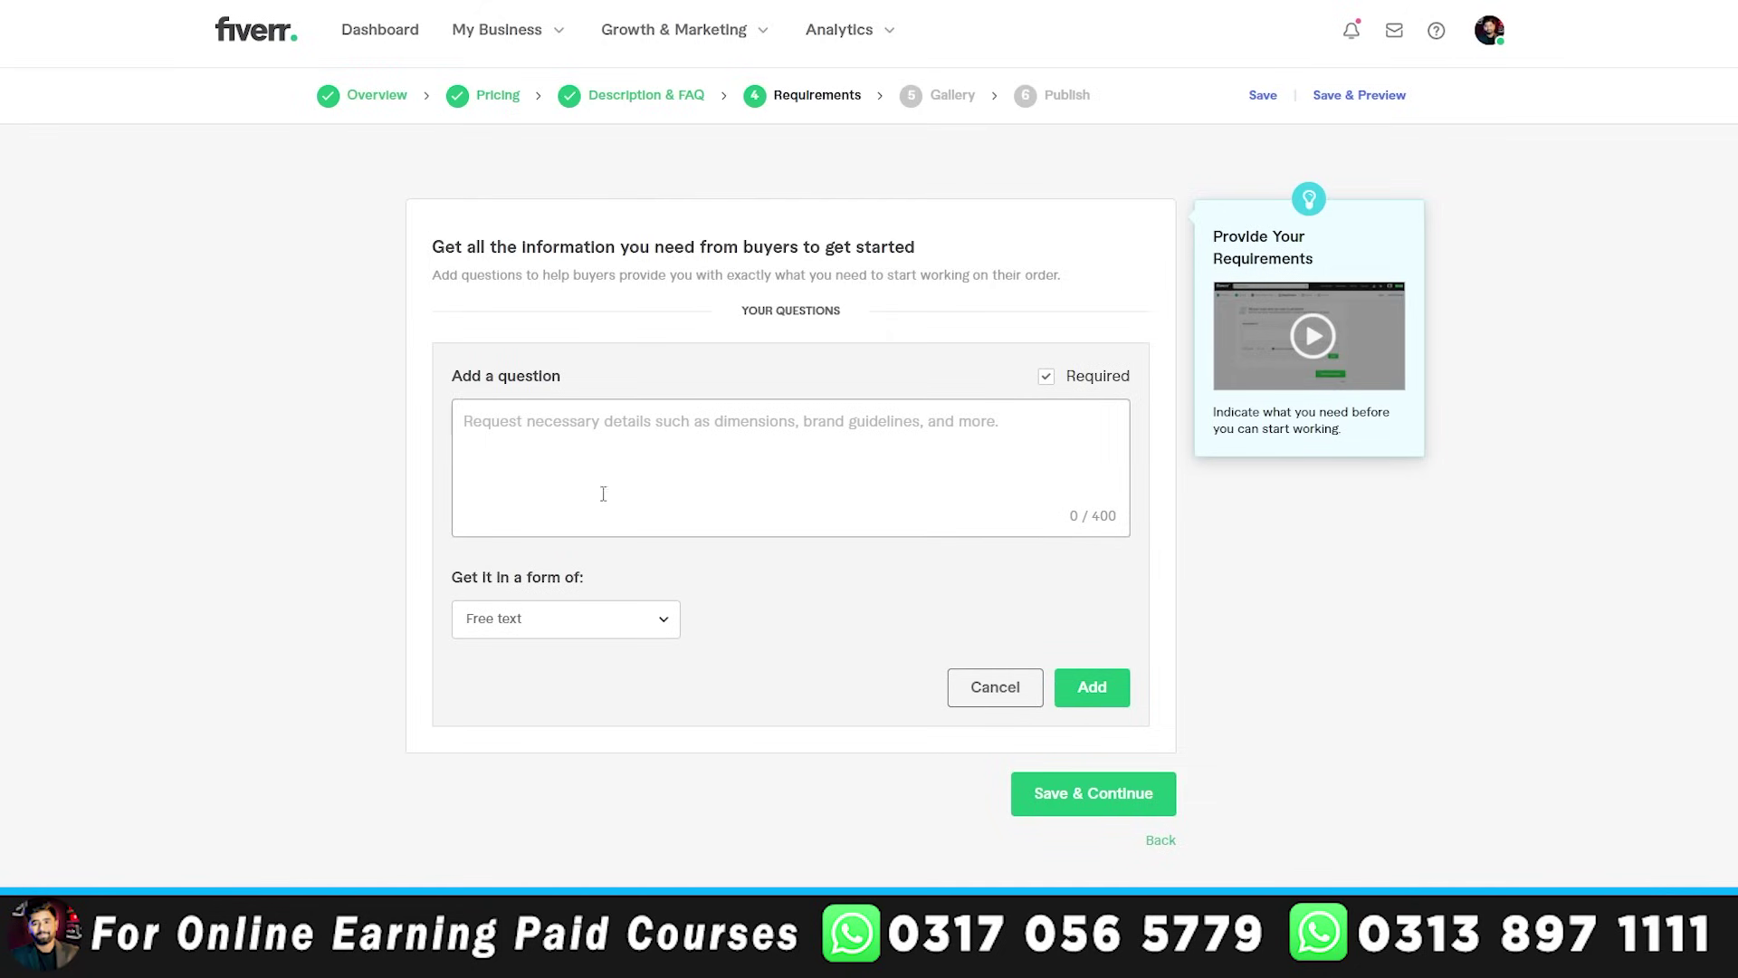
{"action": "type", "text": "Will You Edit Videos and Manage Youtube complete A to Z ?"}
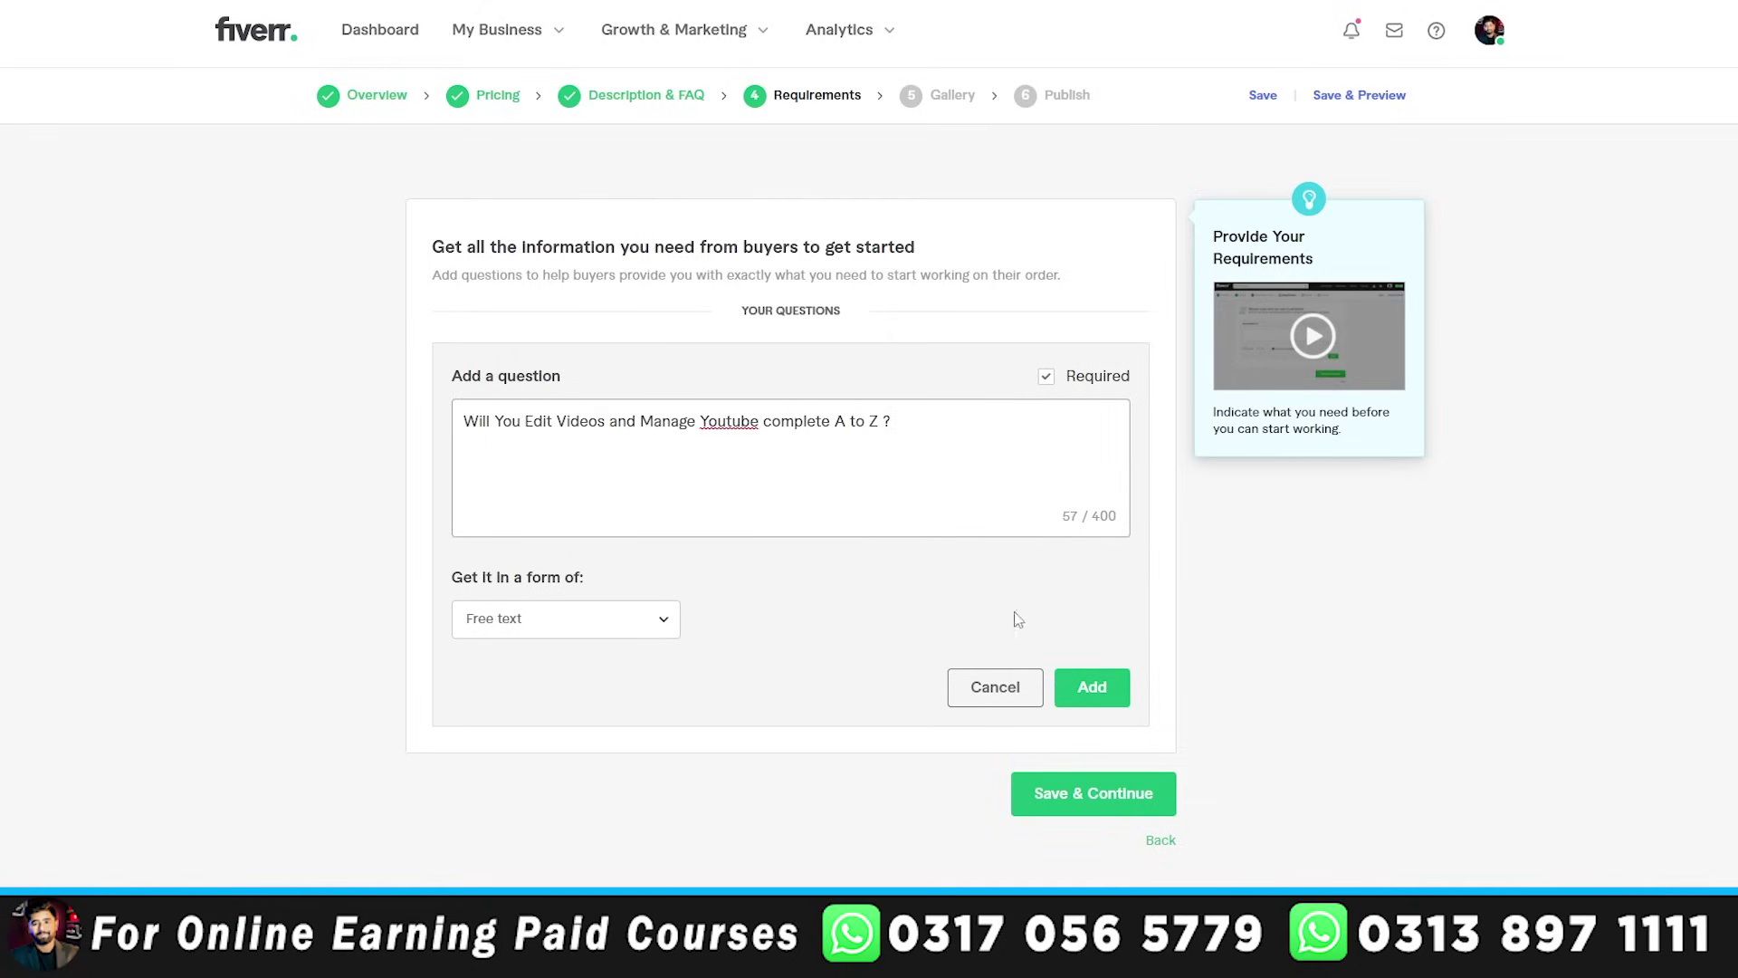
{"action": "left_click", "coordinate": [1100, 690]}
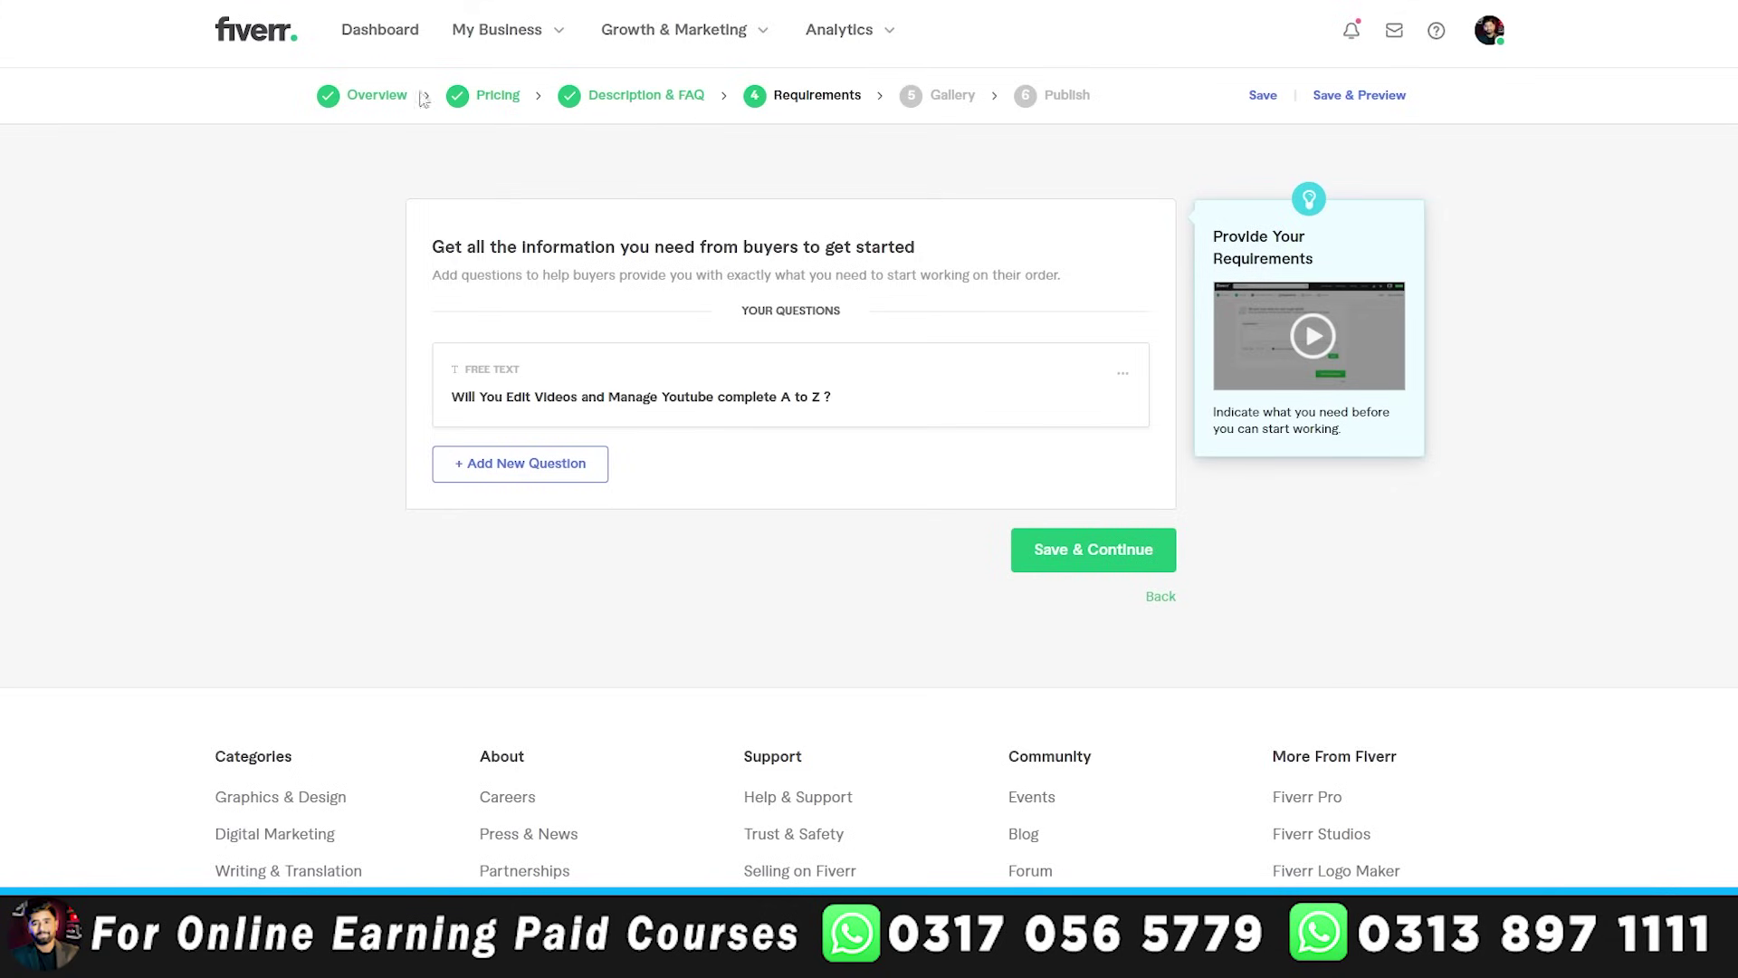
- Save the requirements, dismiss the Gig image tips and look over the gallery's Video, Images and Documents sections
{"action": "left_click", "coordinate": [1023, 566]}
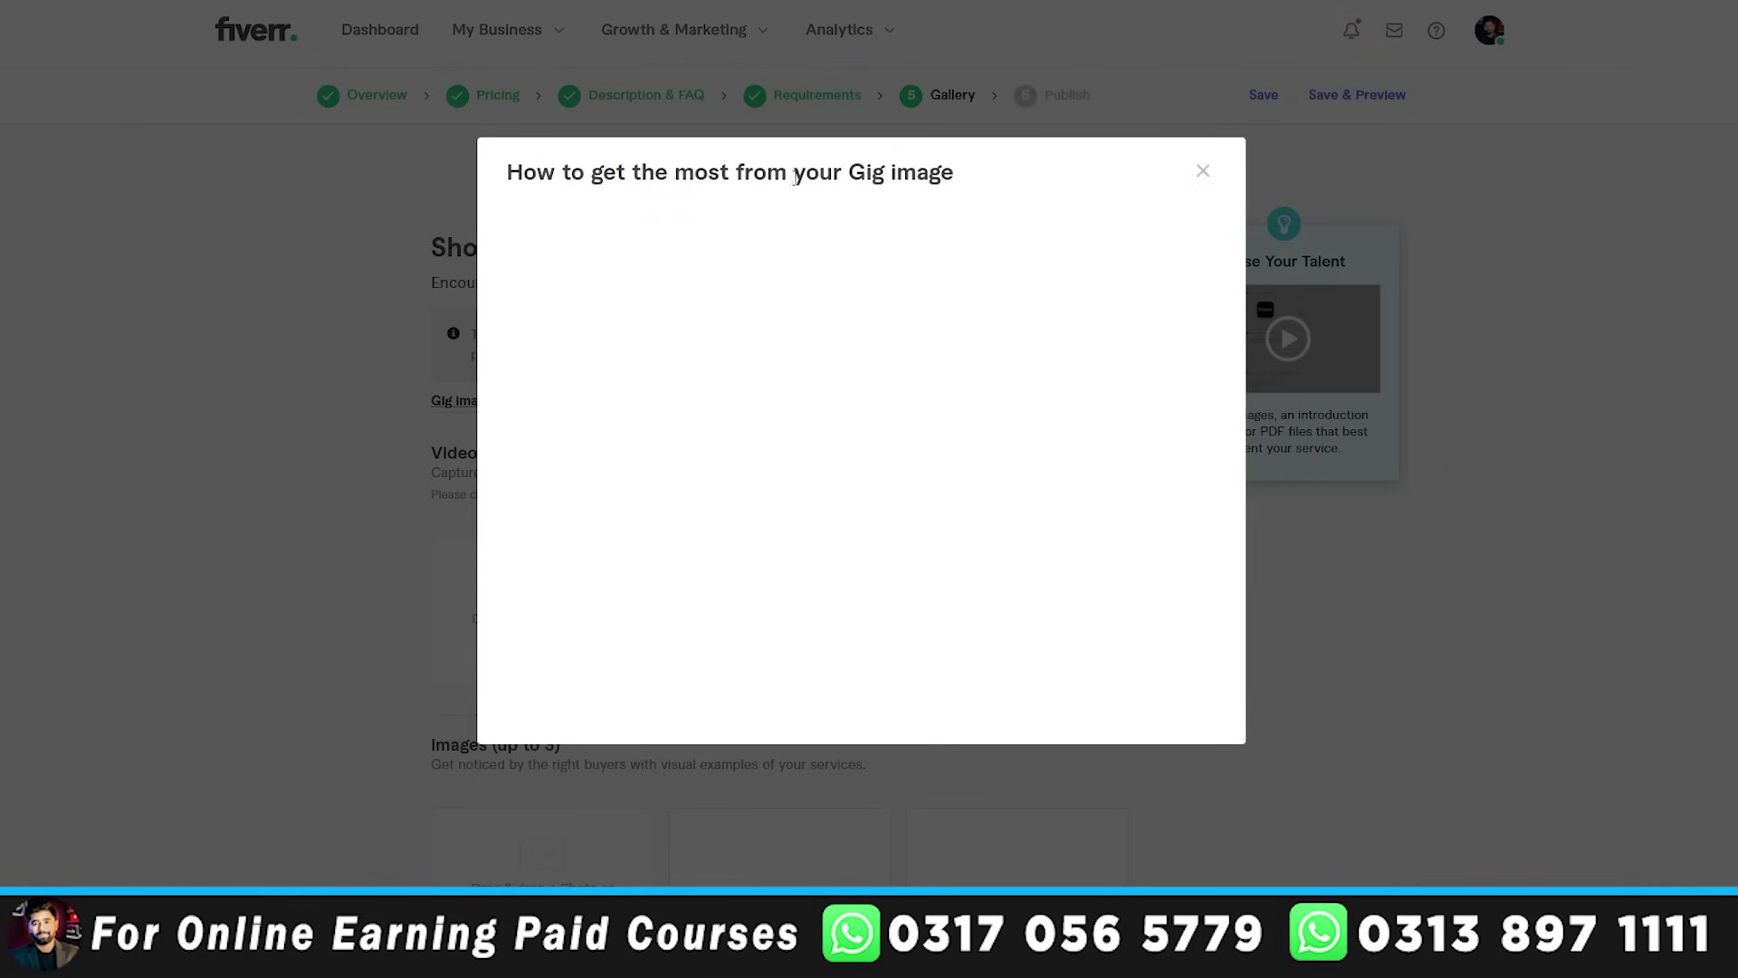
{"action": "left_click", "coordinate": [1204, 173]}
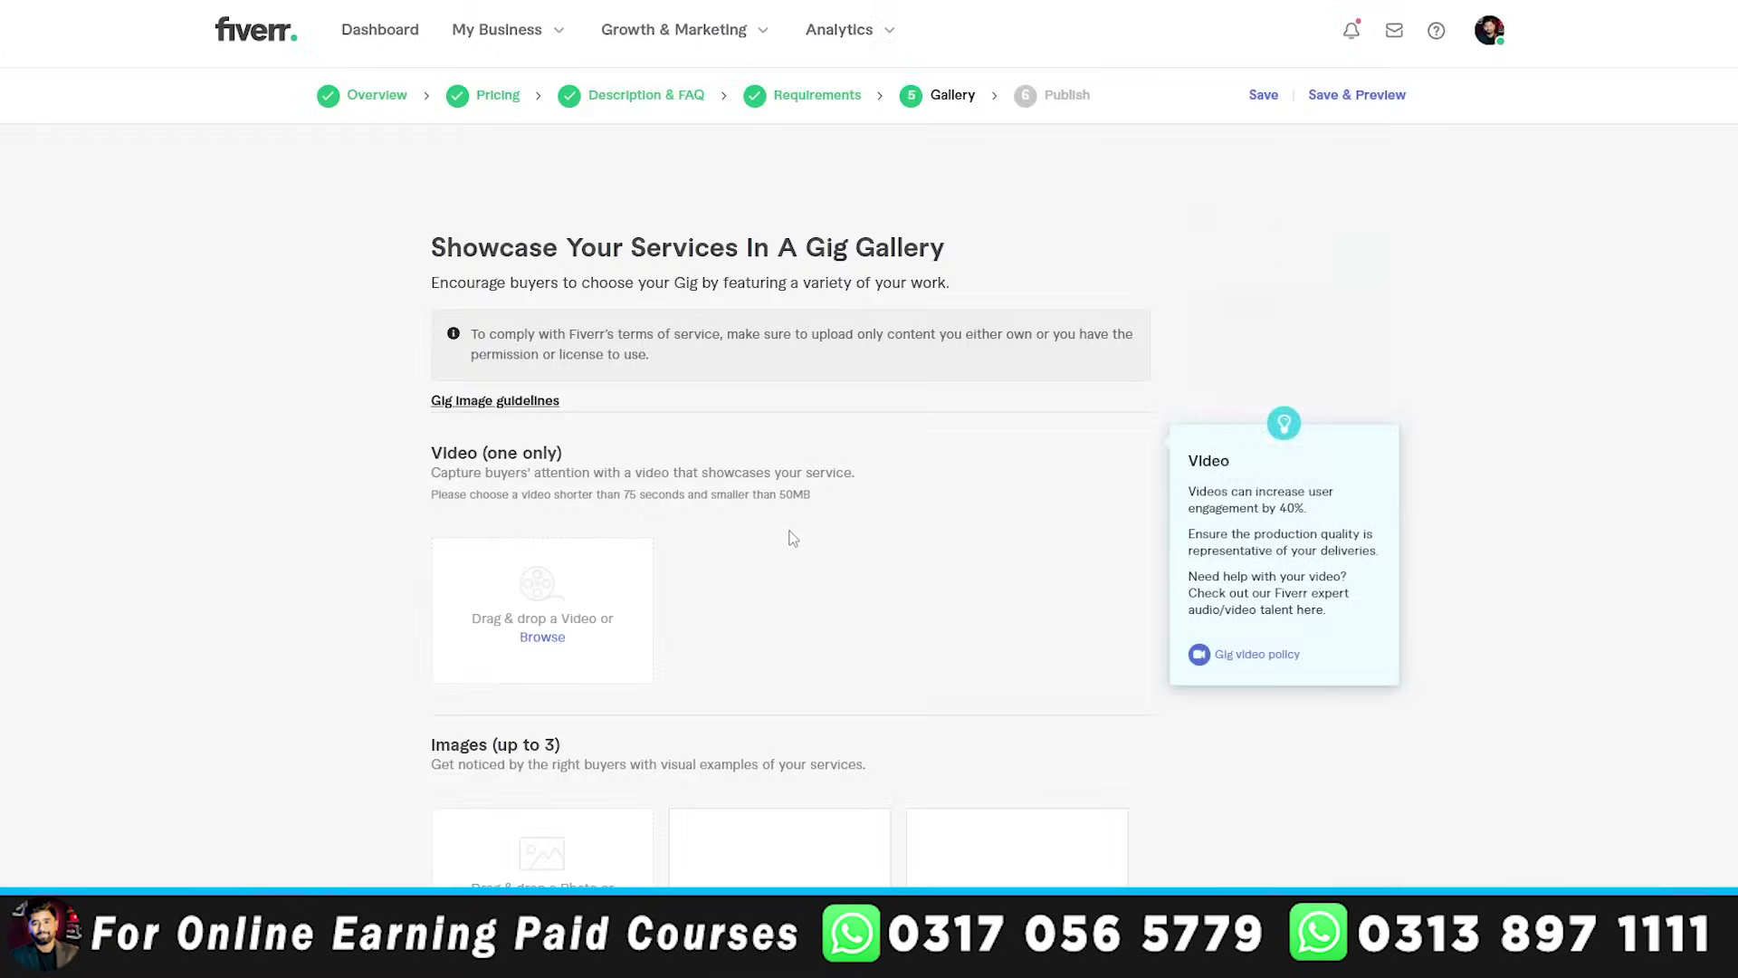
{"action": "scroll", "coordinate": [797, 540], "scroll_direction": "down", "scroll_amount": 1}
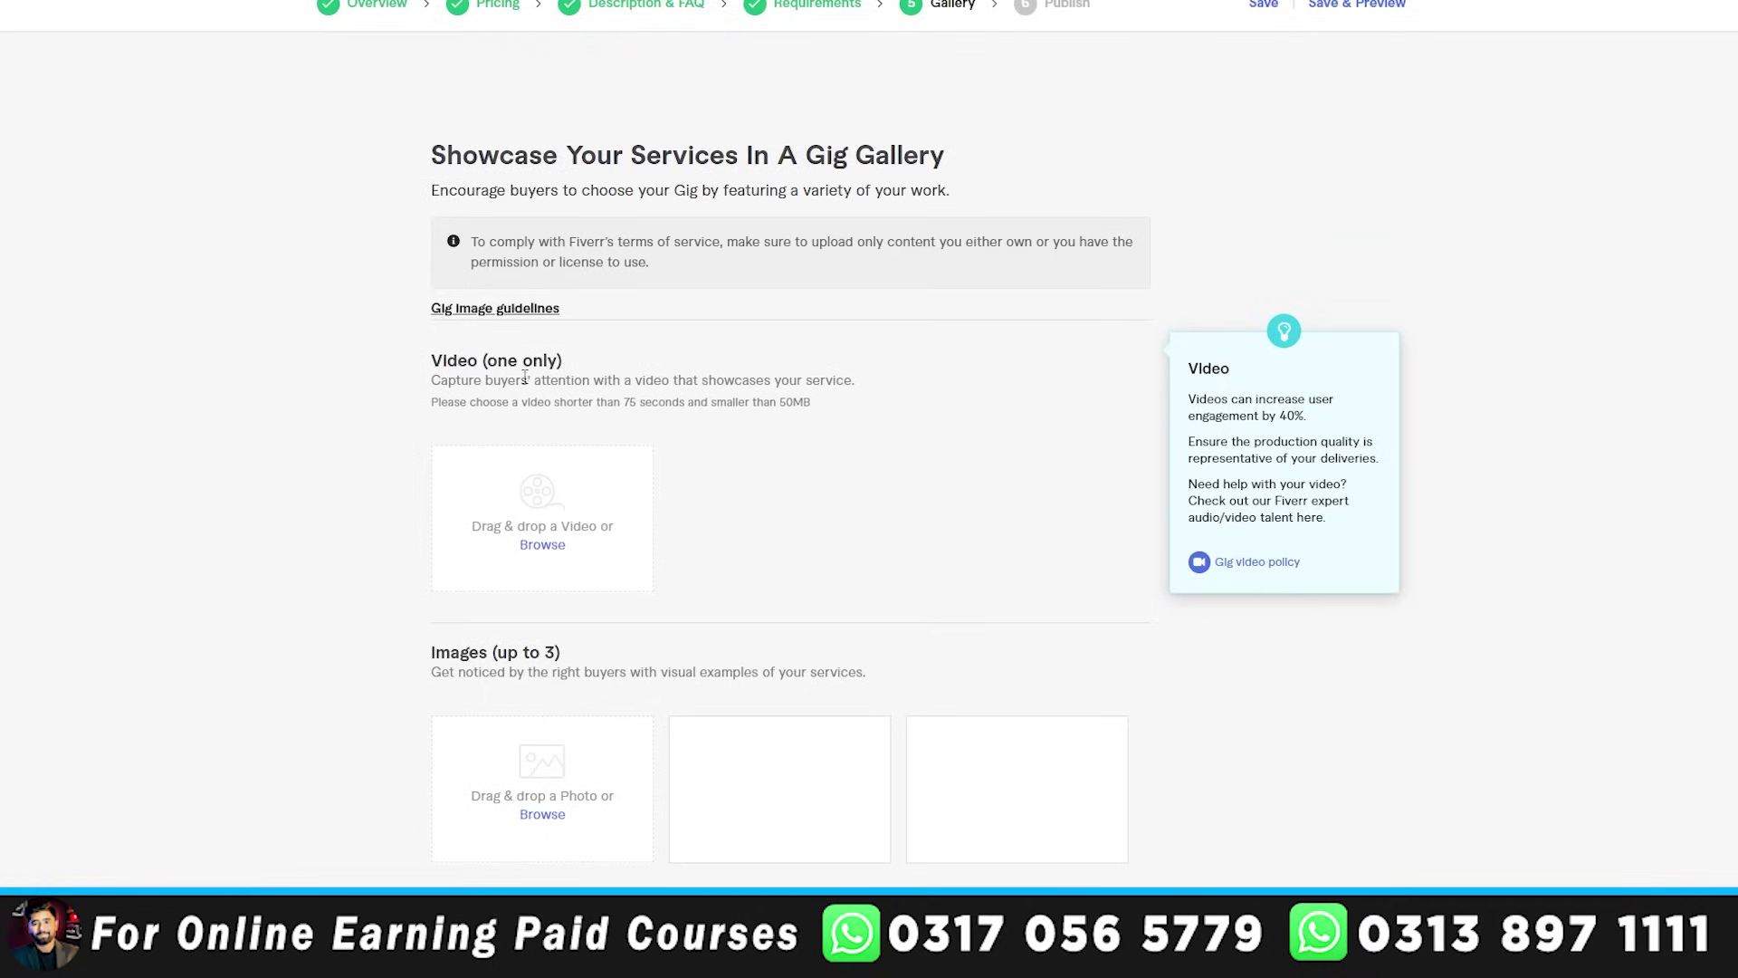
{"action": "scroll", "coordinate": [792, 556], "scroll_direction": "down", "scroll_amount": 3}
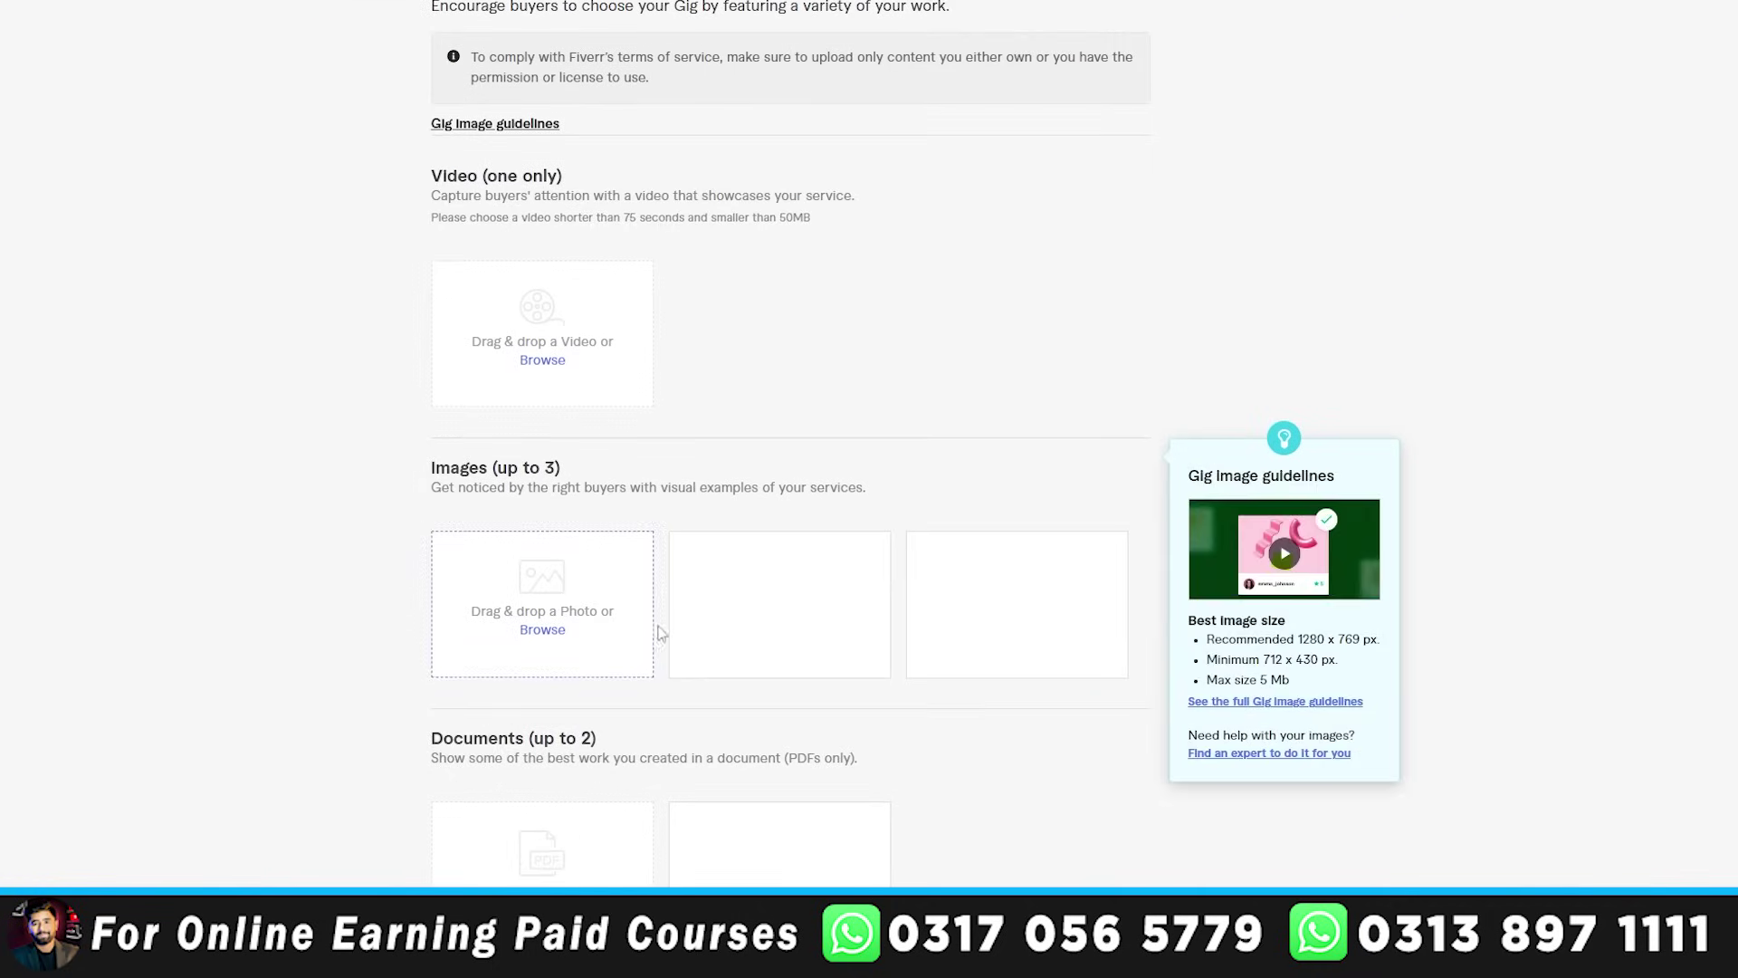
{"action": "scroll", "coordinate": [693, 633], "scroll_direction": "down", "scroll_amount": 2}
{"action": "scroll", "coordinate": [725, 631], "scroll_direction": "up", "scroll_amount": 4}
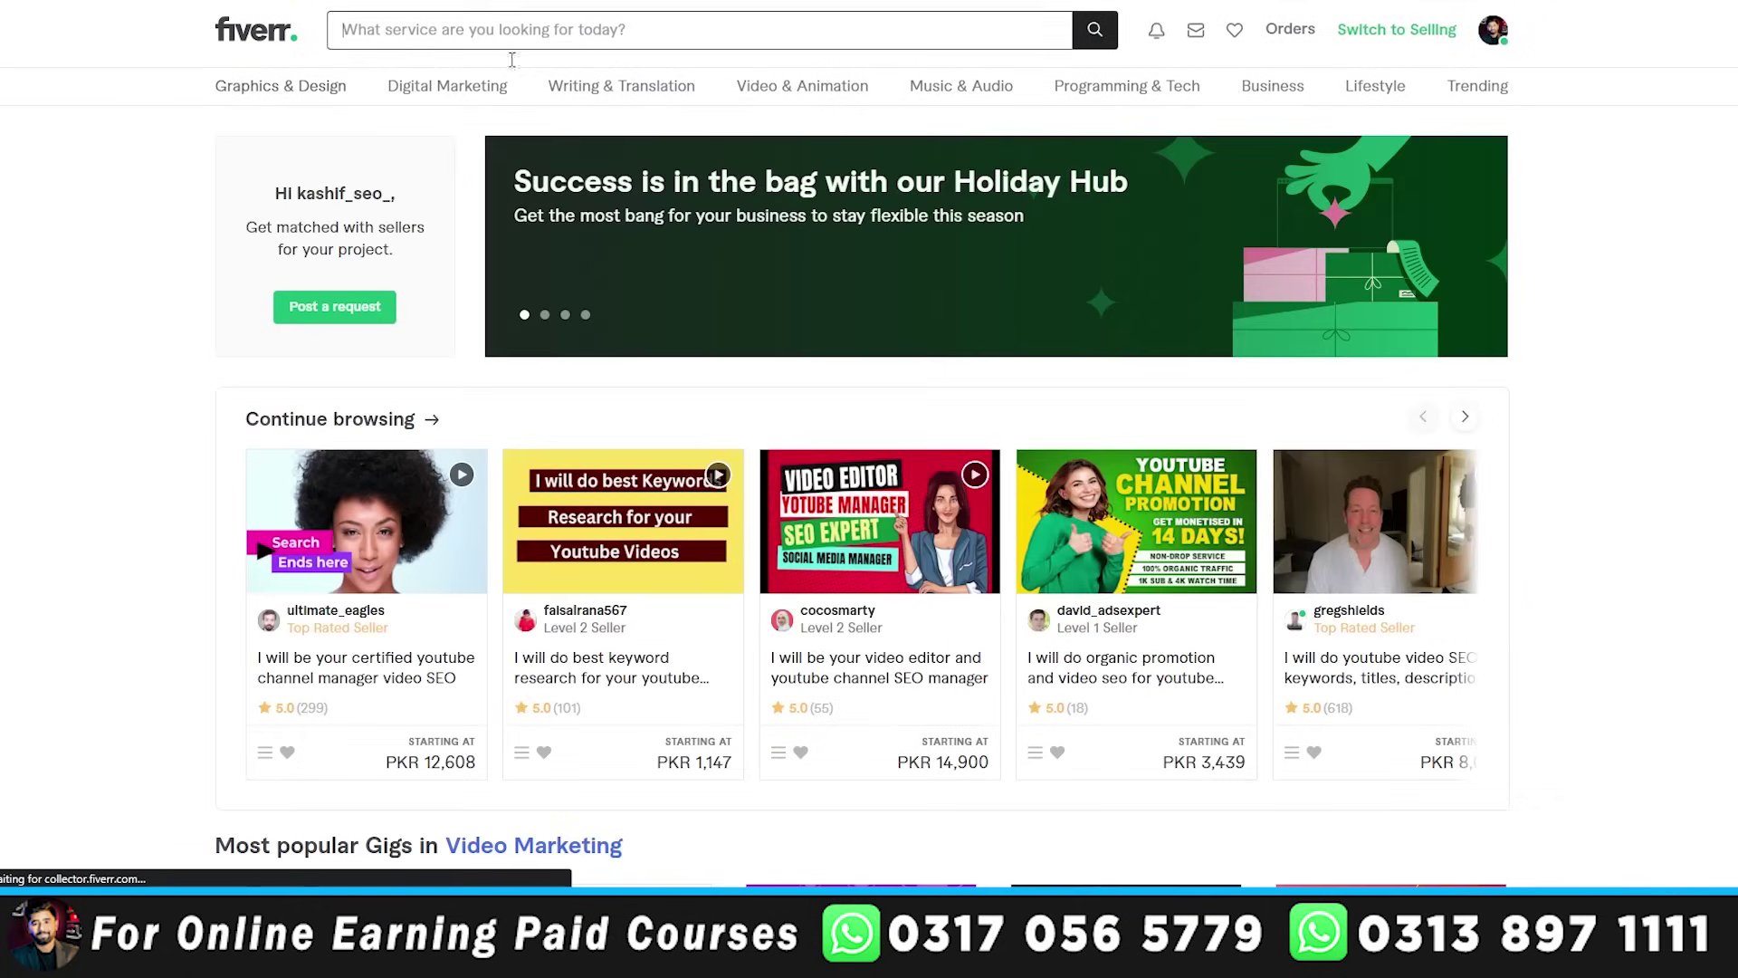
- Open the existing gig "I will do youtube video SEO keywords, titles, description optimization" and play part of its intro video
{"action": "left_click", "coordinate": [511, 38]}
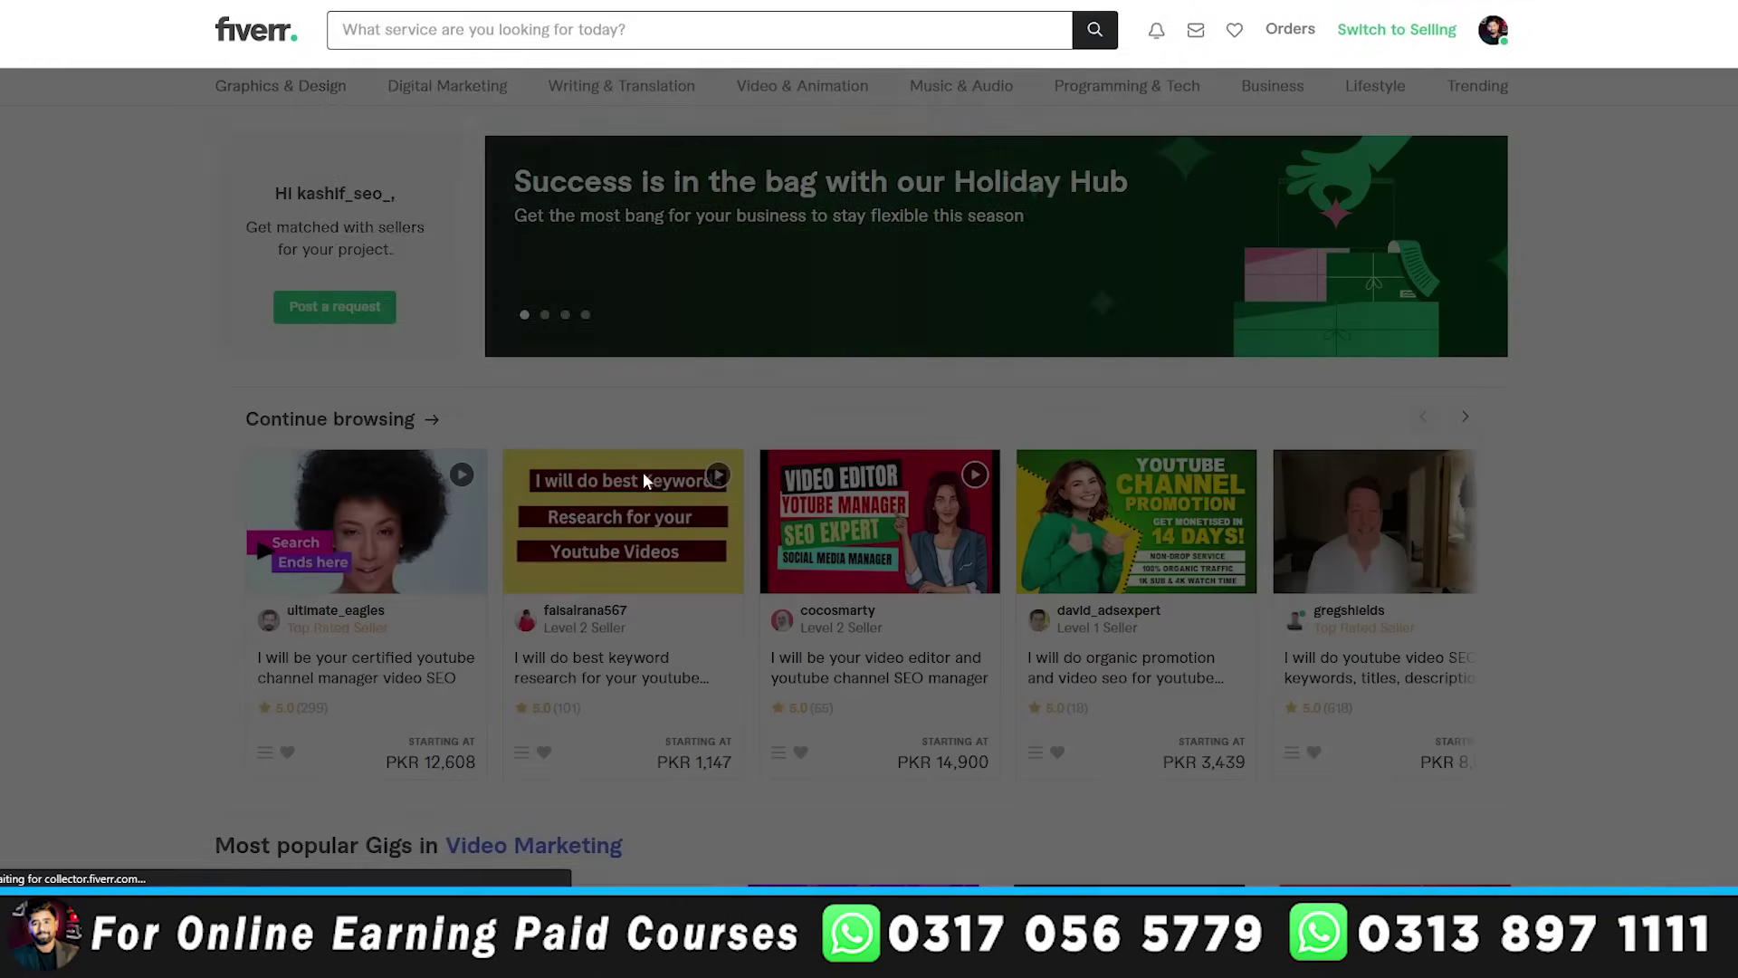
{"action": "left_click", "coordinate": [1542, 438]}
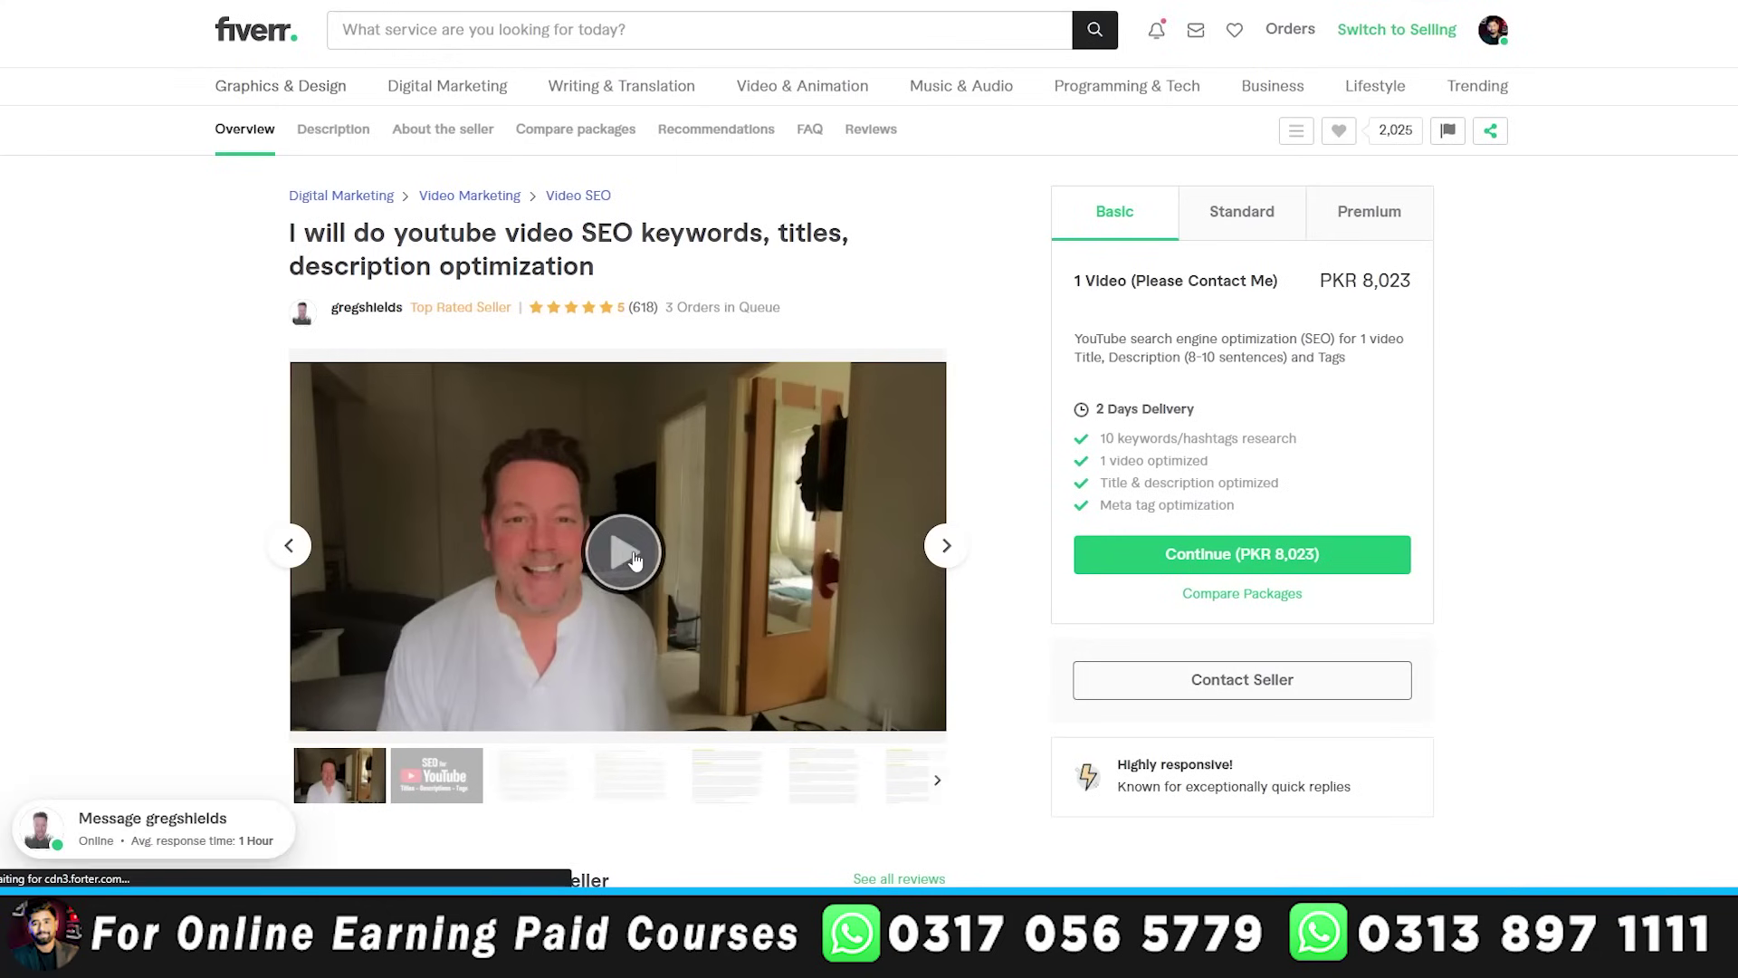
{"action": "left_click", "coordinate": [624, 552]}
{"action": "left_click", "coordinate": [836, 700]}
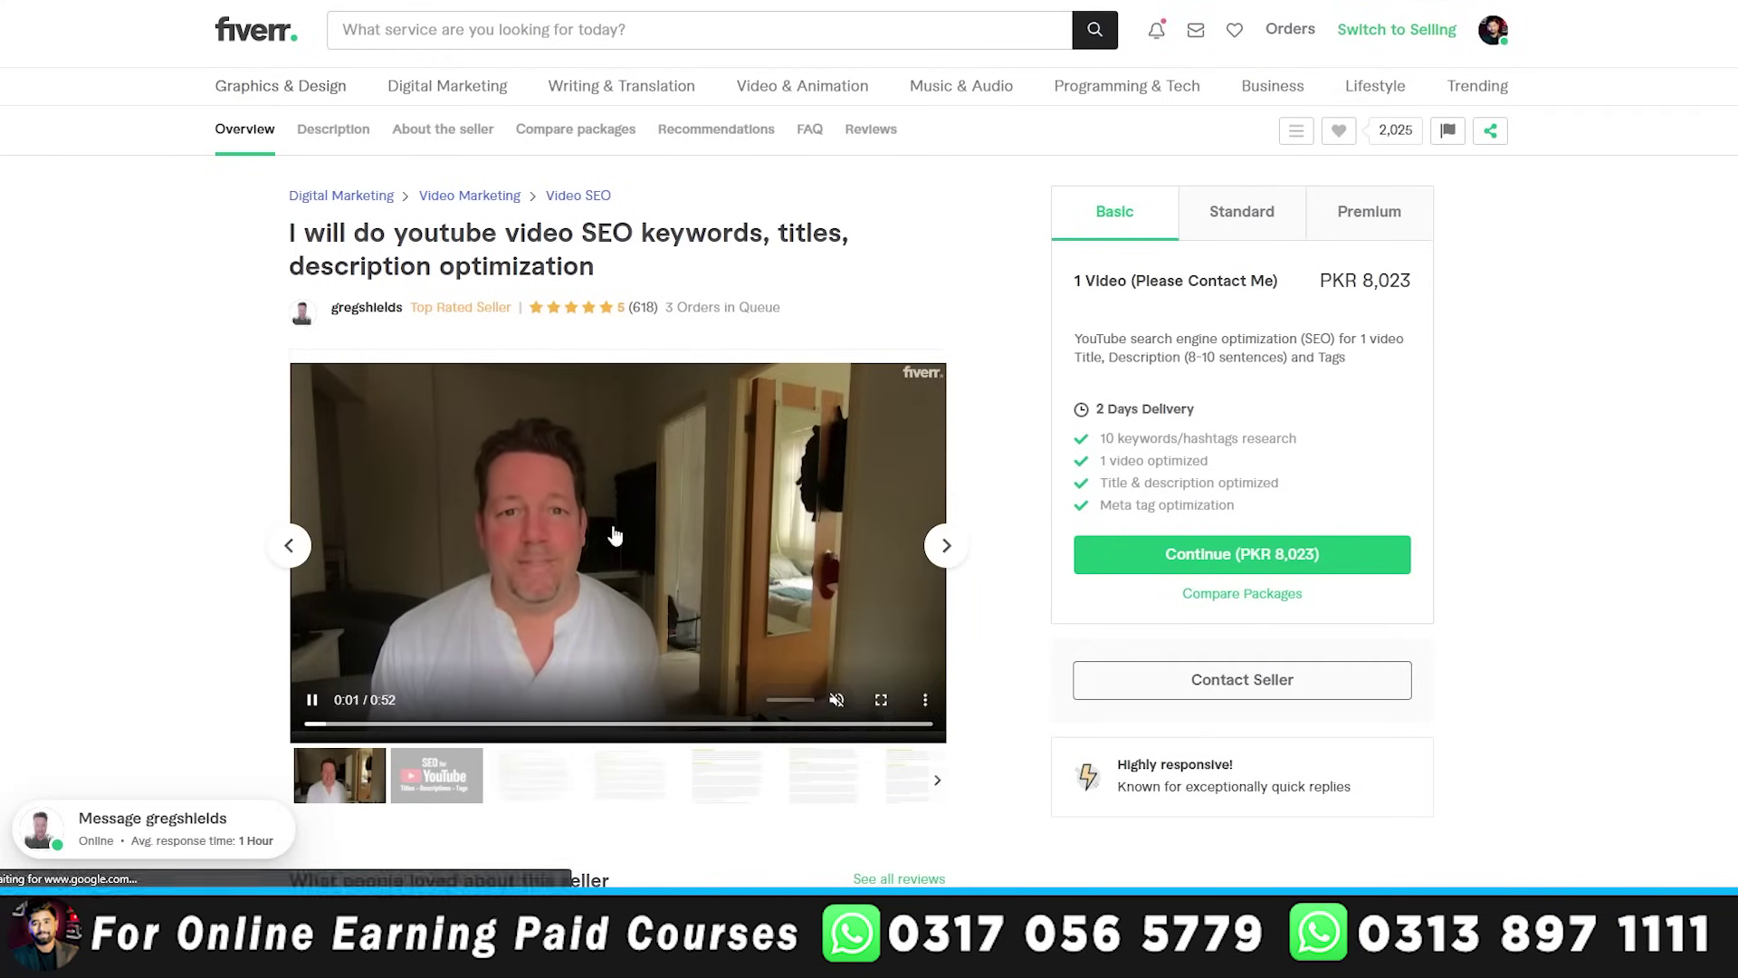
{"action": "left_click", "coordinate": [434, 725]}
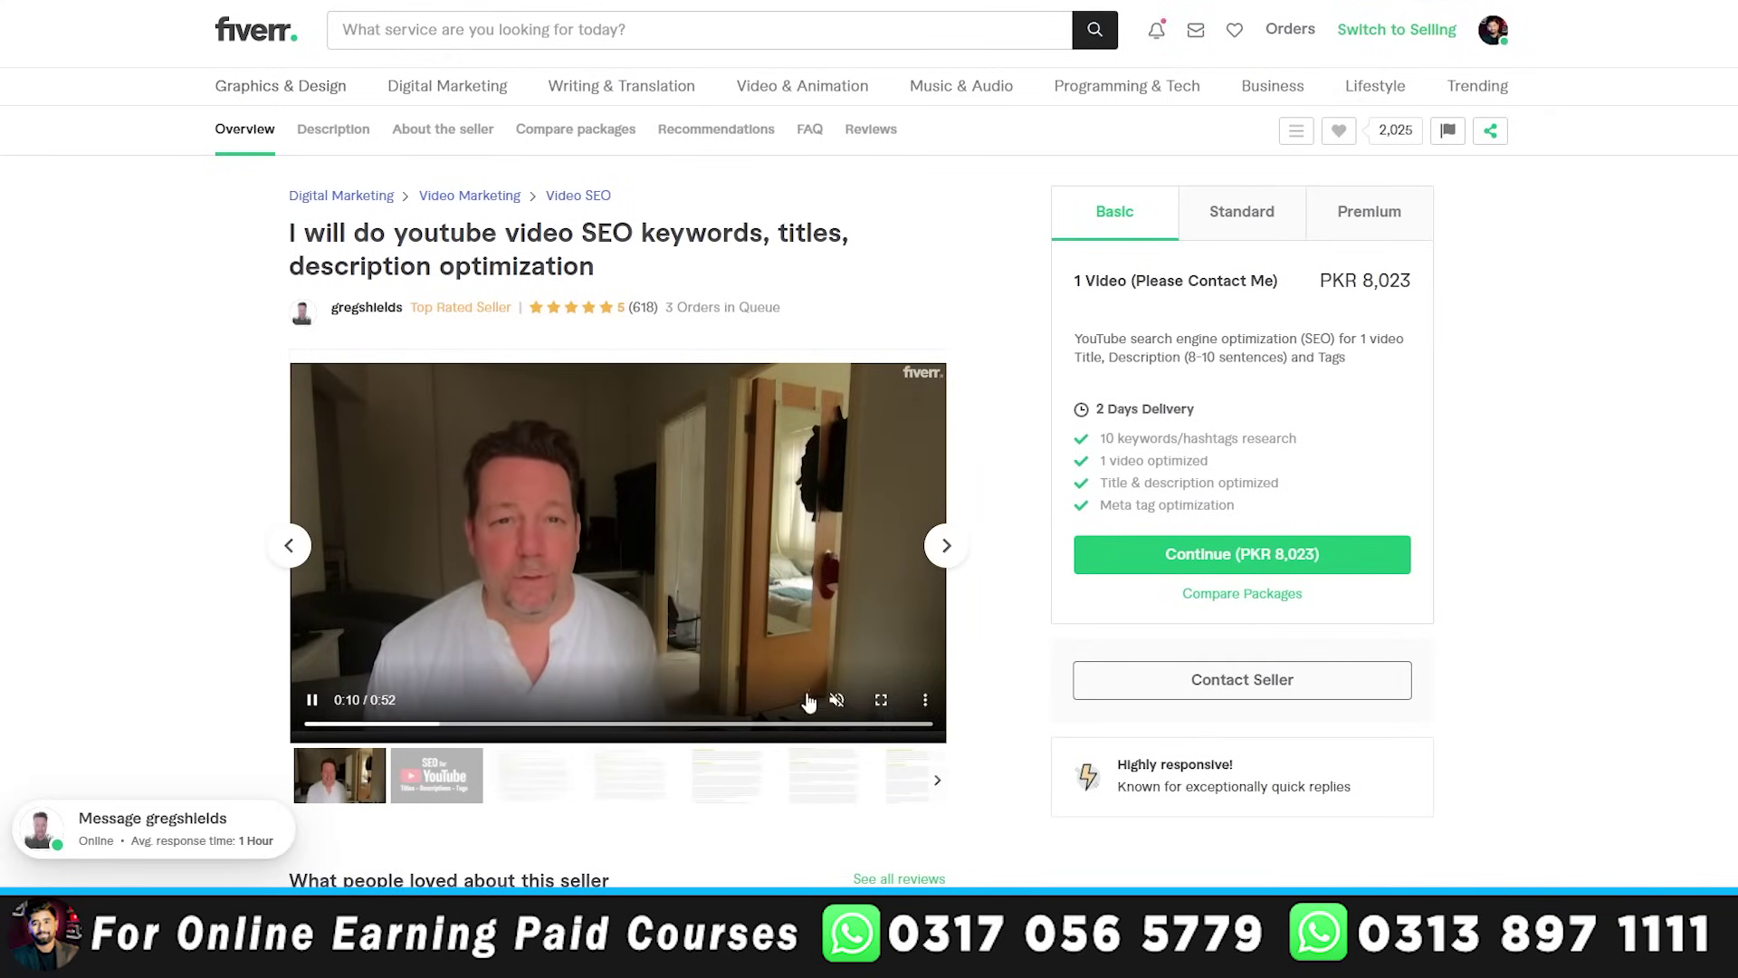
{"action": "left_click", "coordinate": [312, 706]}
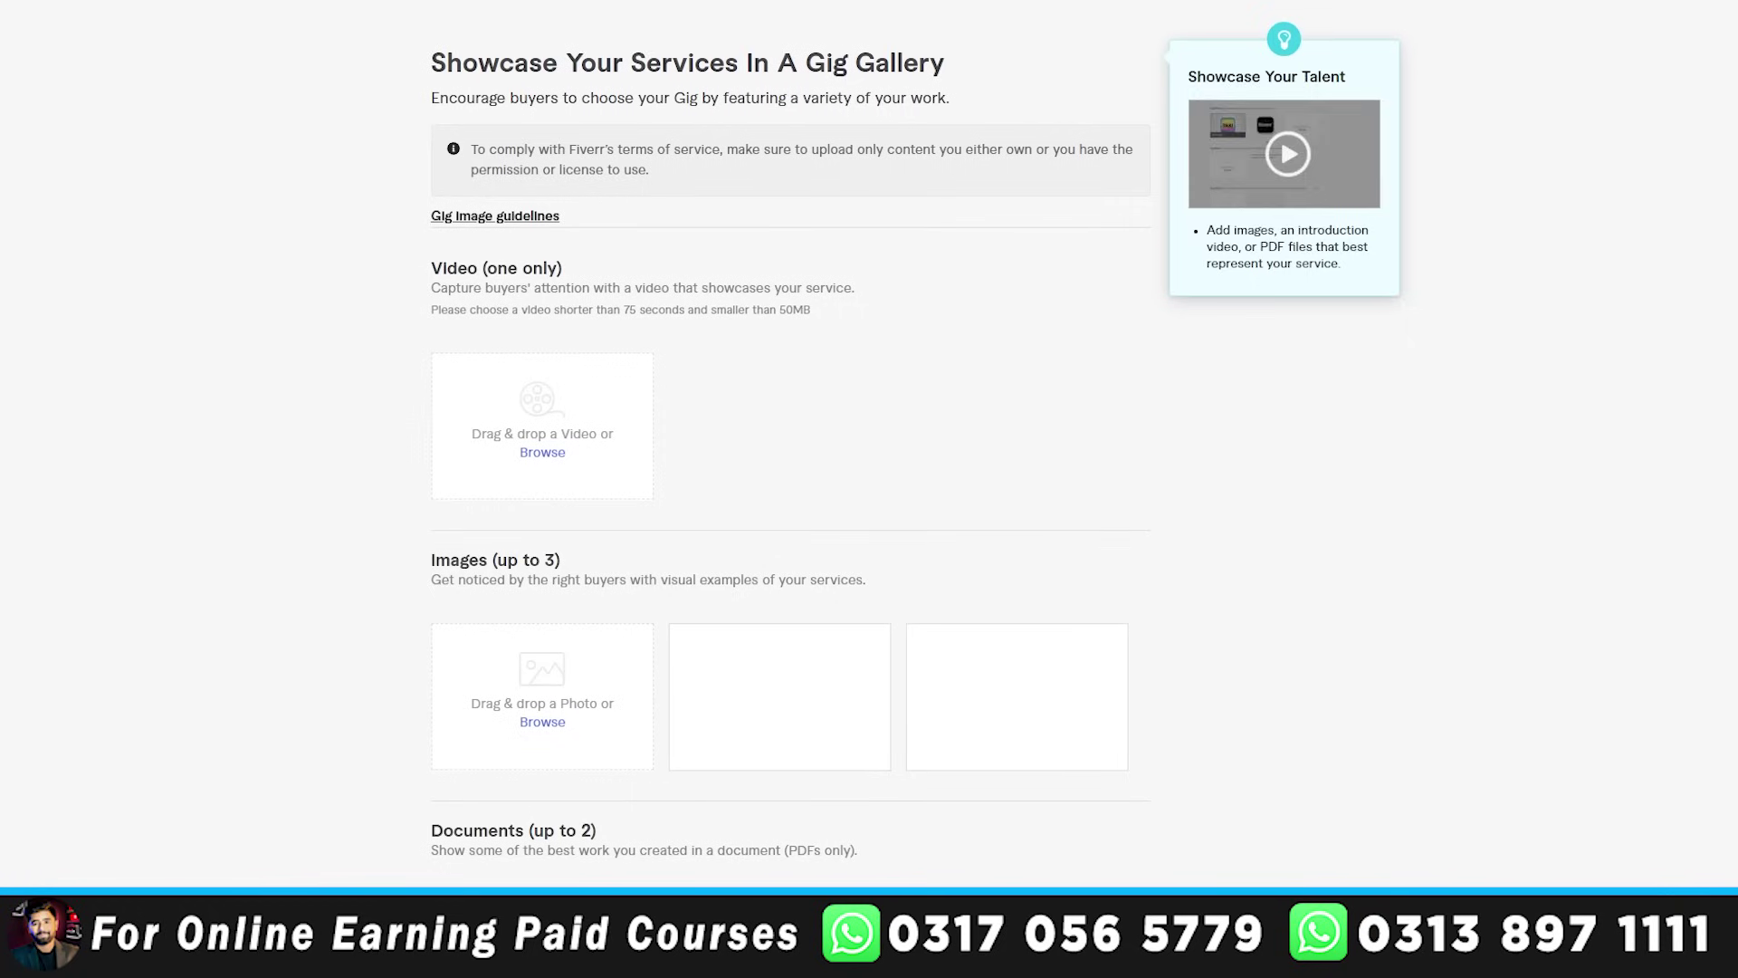
- Switch to Canva, search for "thumbnail for fiverr" and open the "How to Turn Failure into Success" template
{"action": "mouse_move", "coordinate": [641, 417]}
{"action": "scroll", "coordinate": [715, 435], "scroll_direction": "down", "scroll_amount": 1}
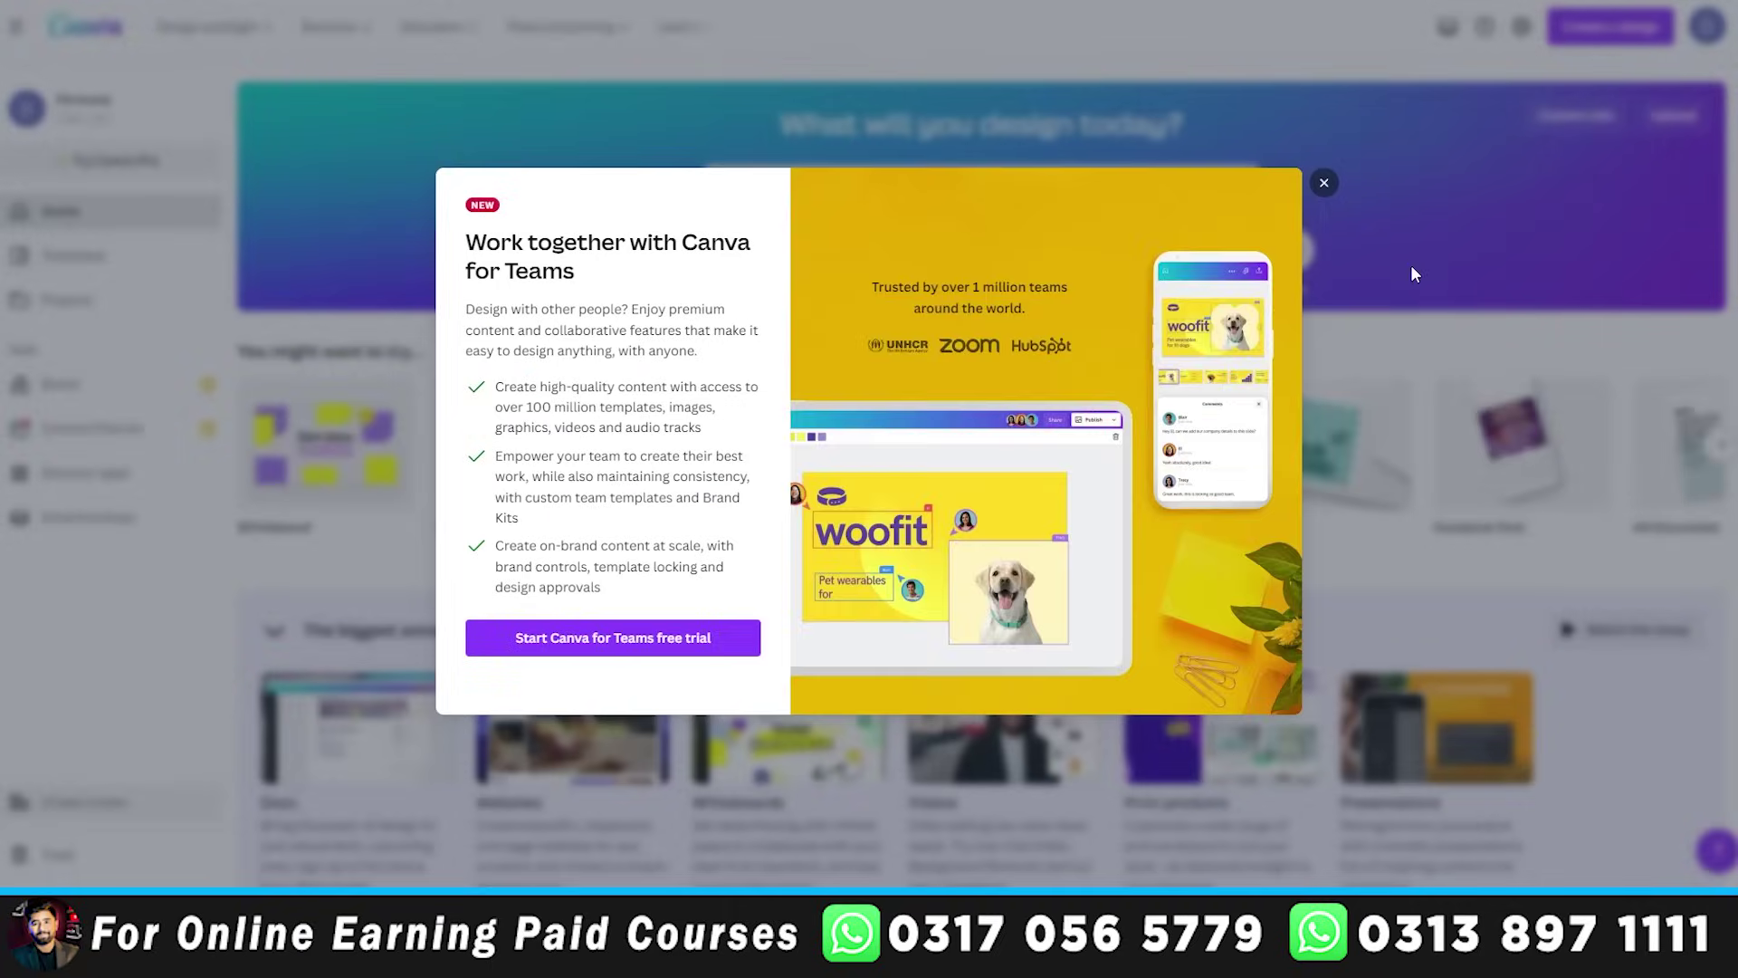
{"action": "left_click", "coordinate": [1409, 271]}
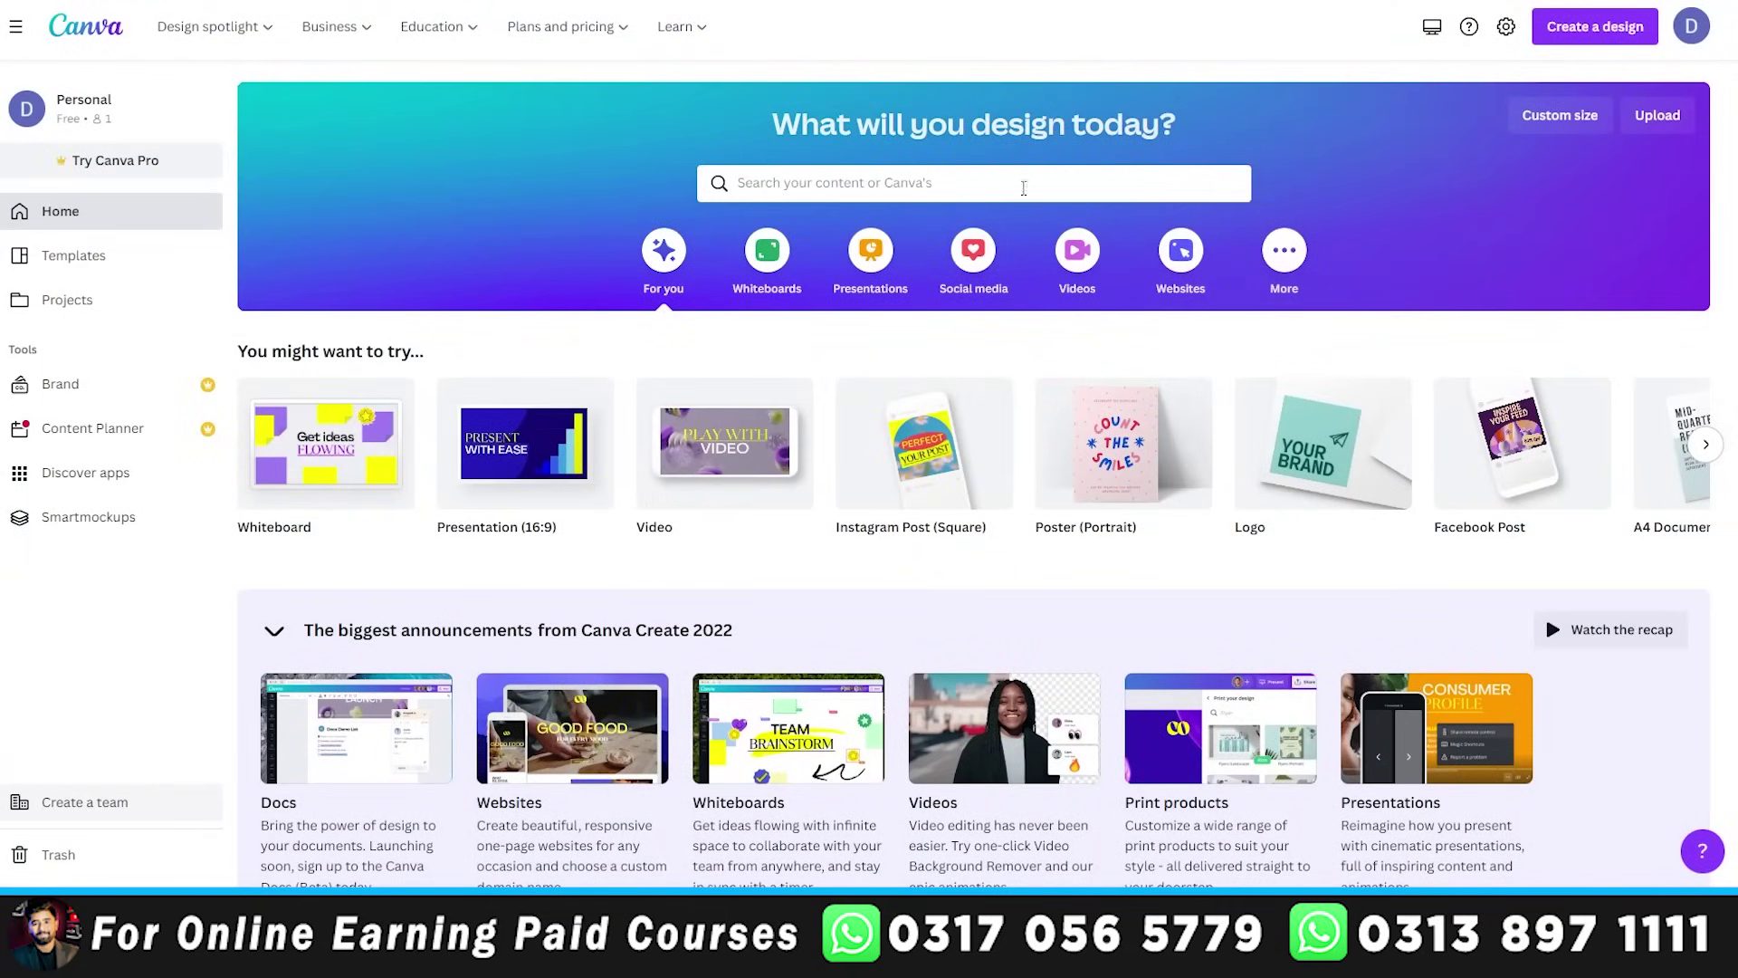
{"action": "left_click", "coordinate": [886, 174]}
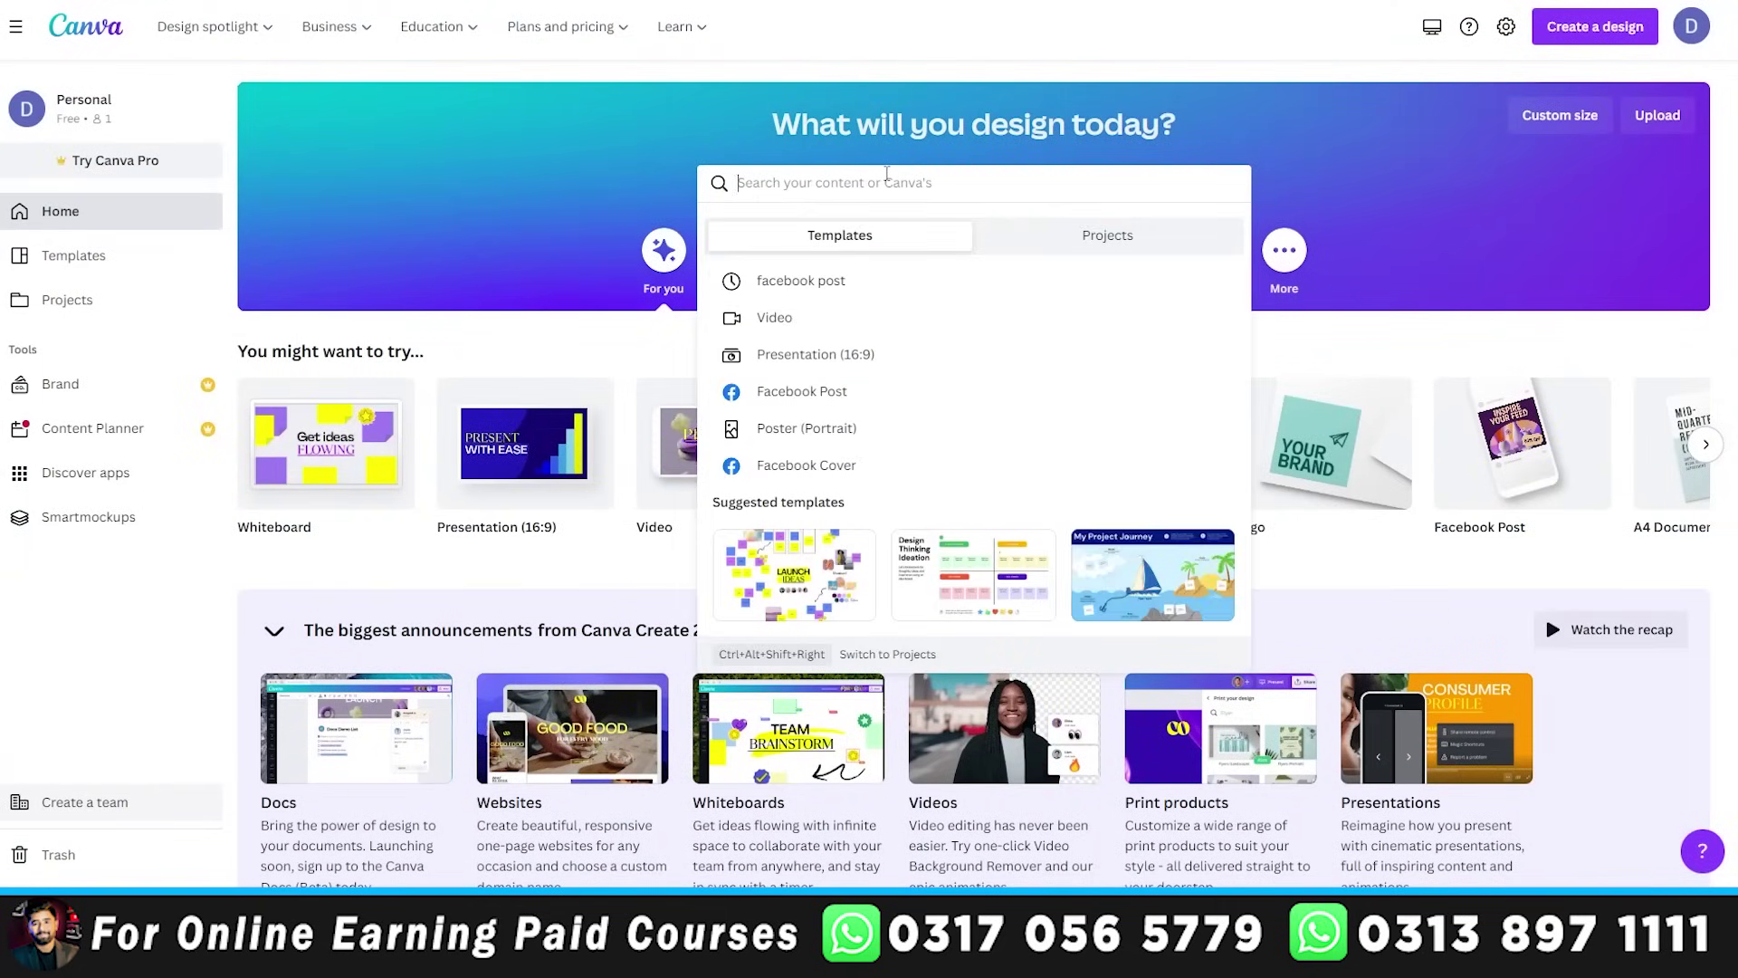
{"action": "type", "text": "thumbnail for fiverr"}
{"action": "key", "text": "Return"}
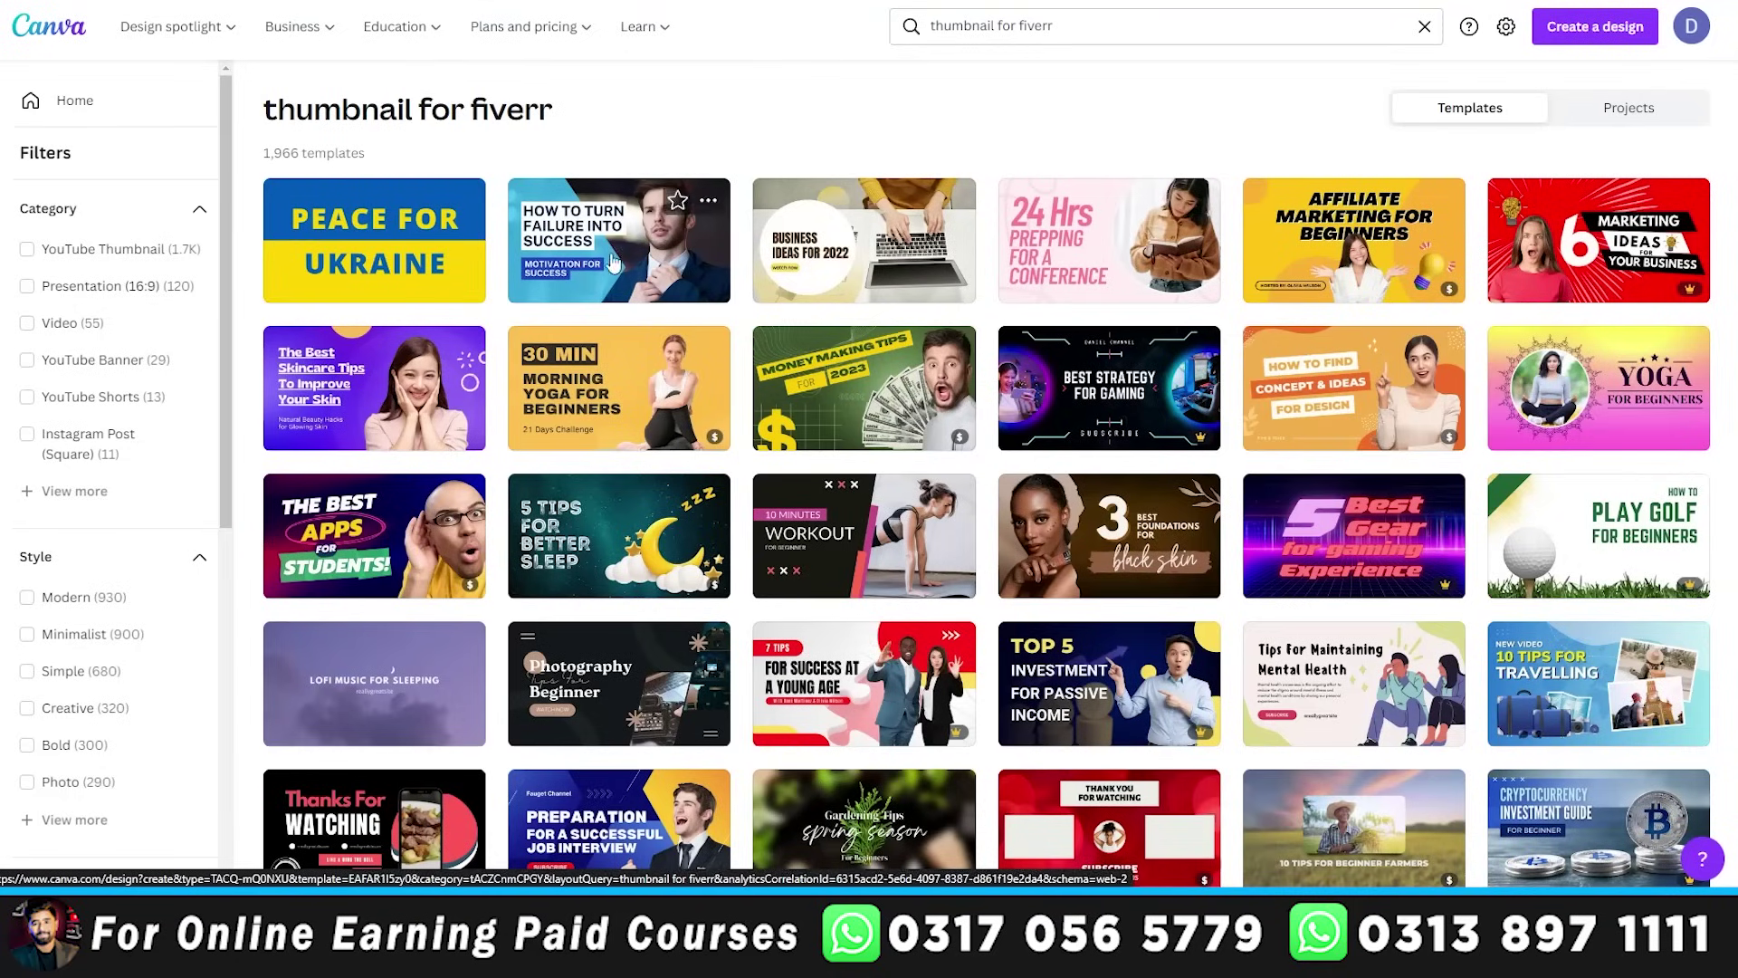
{"action": "left_click", "coordinate": [613, 287]}
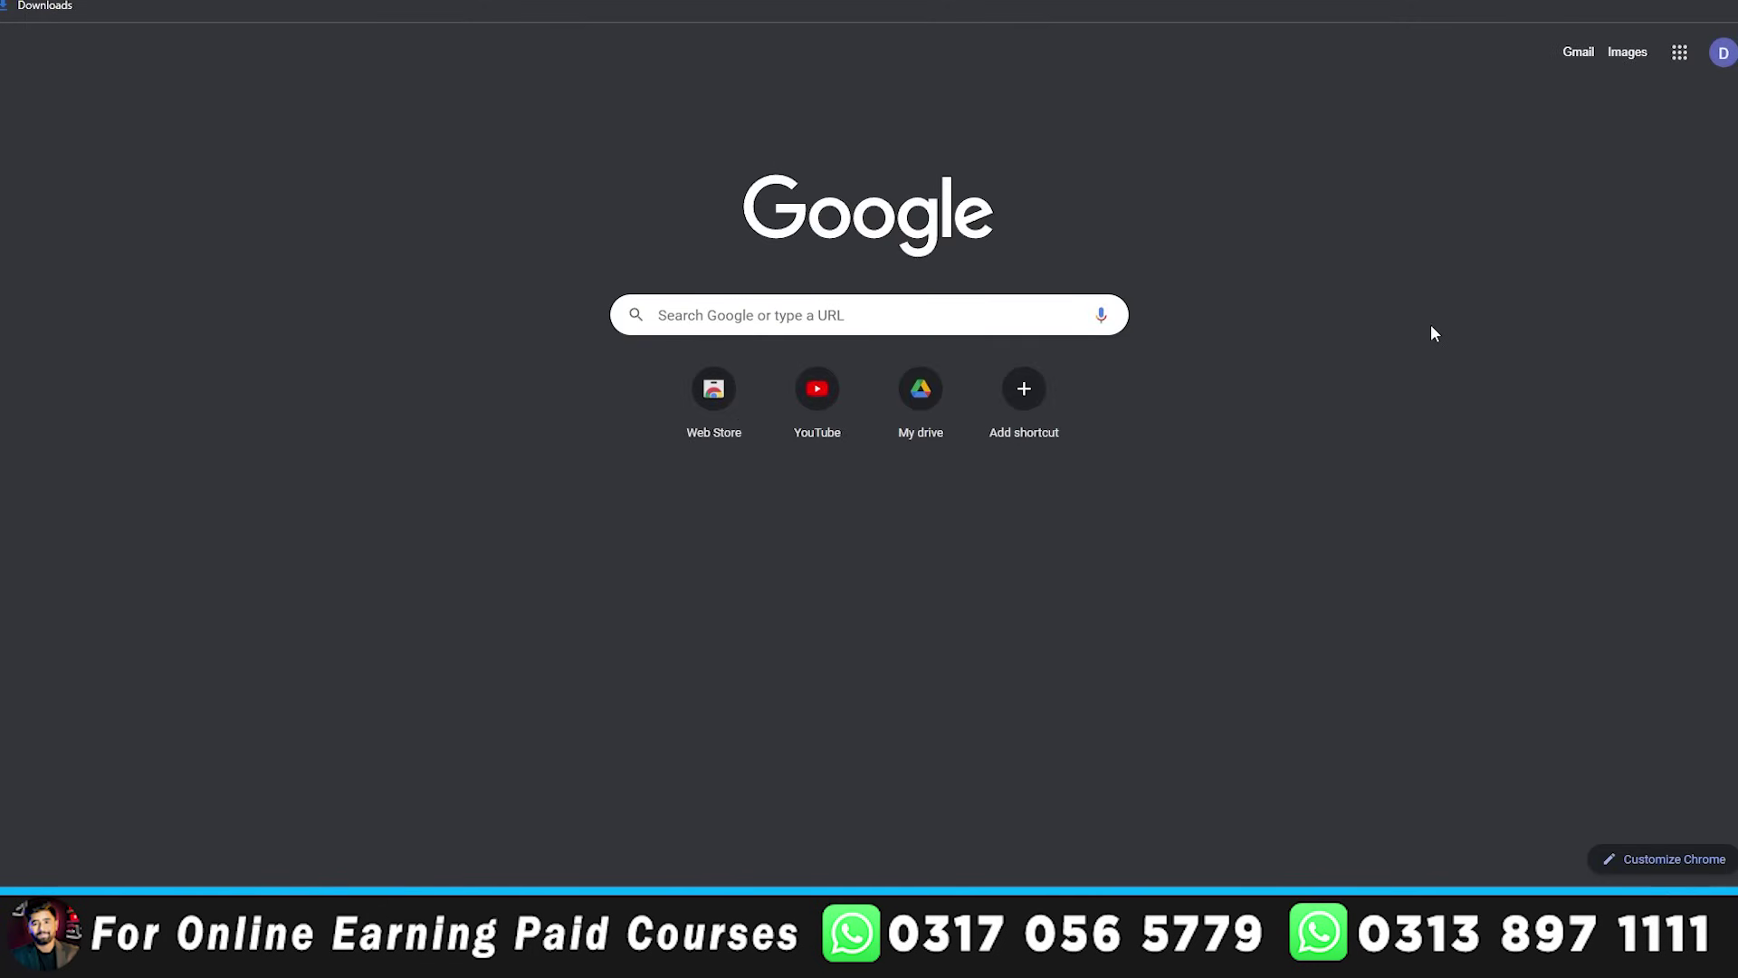
- Search Google for "fiverr thumbnail size" and highlight the recommended pixel dimensions in the top result
{"action": "type", "text": "fivb"}
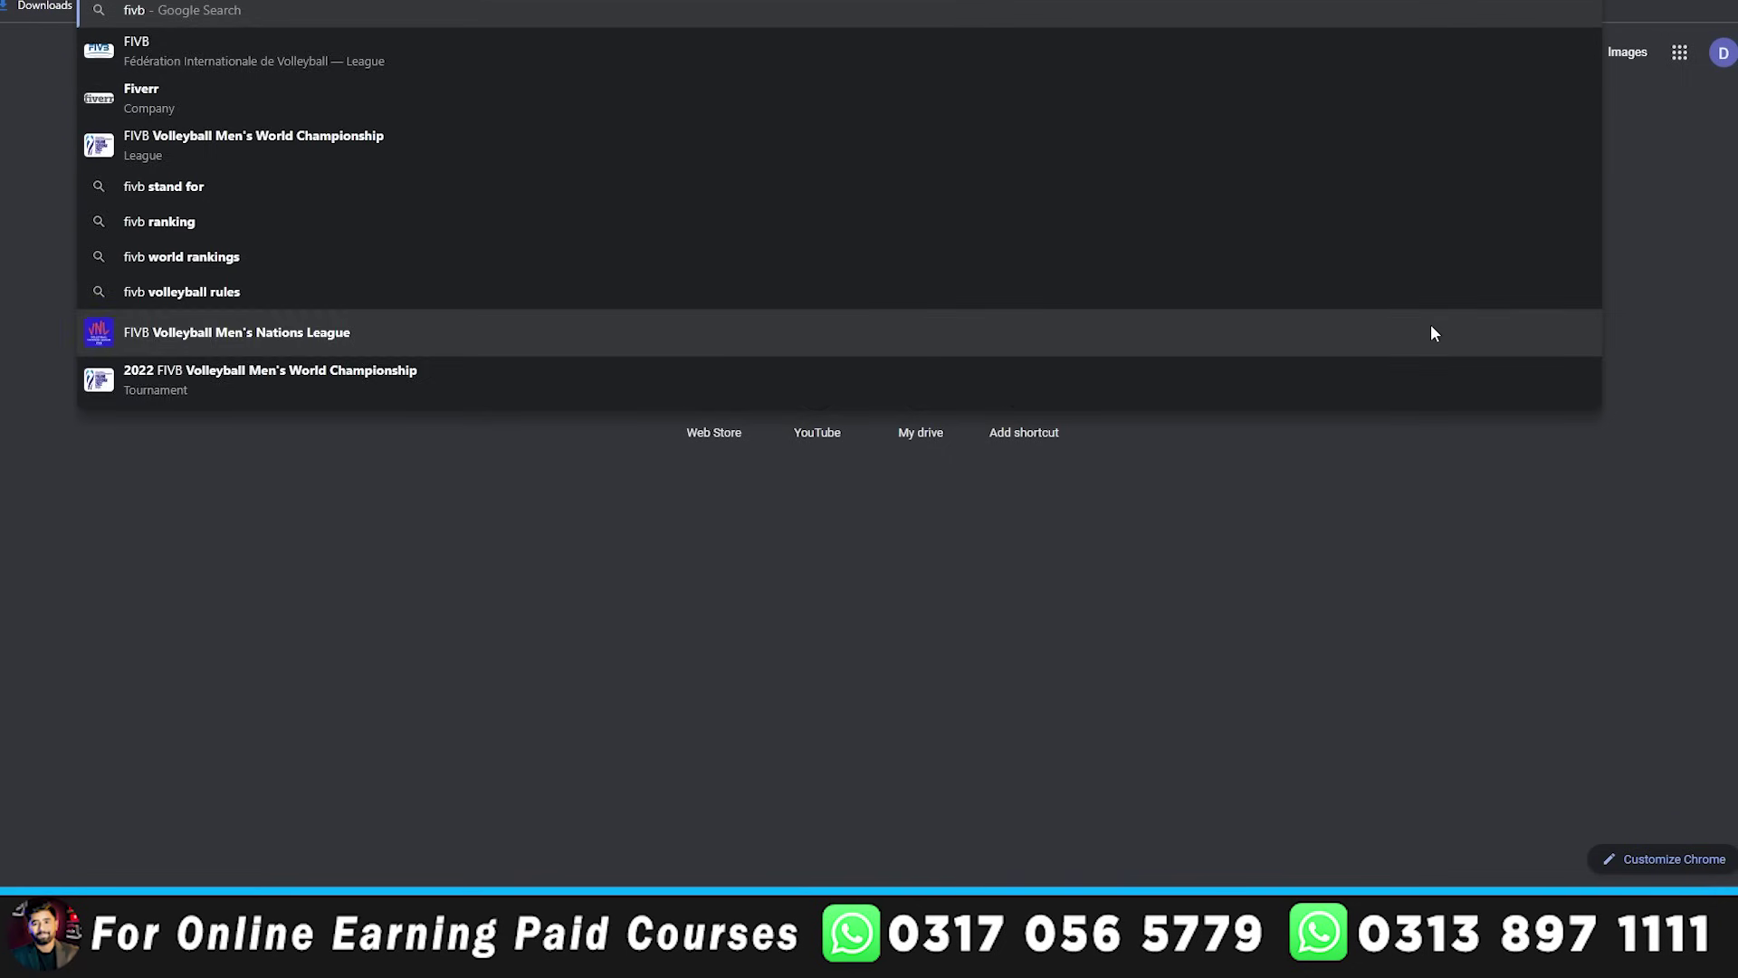
{"action": "key", "text": "BackSpace"}
{"action": "type", "text": "err"}
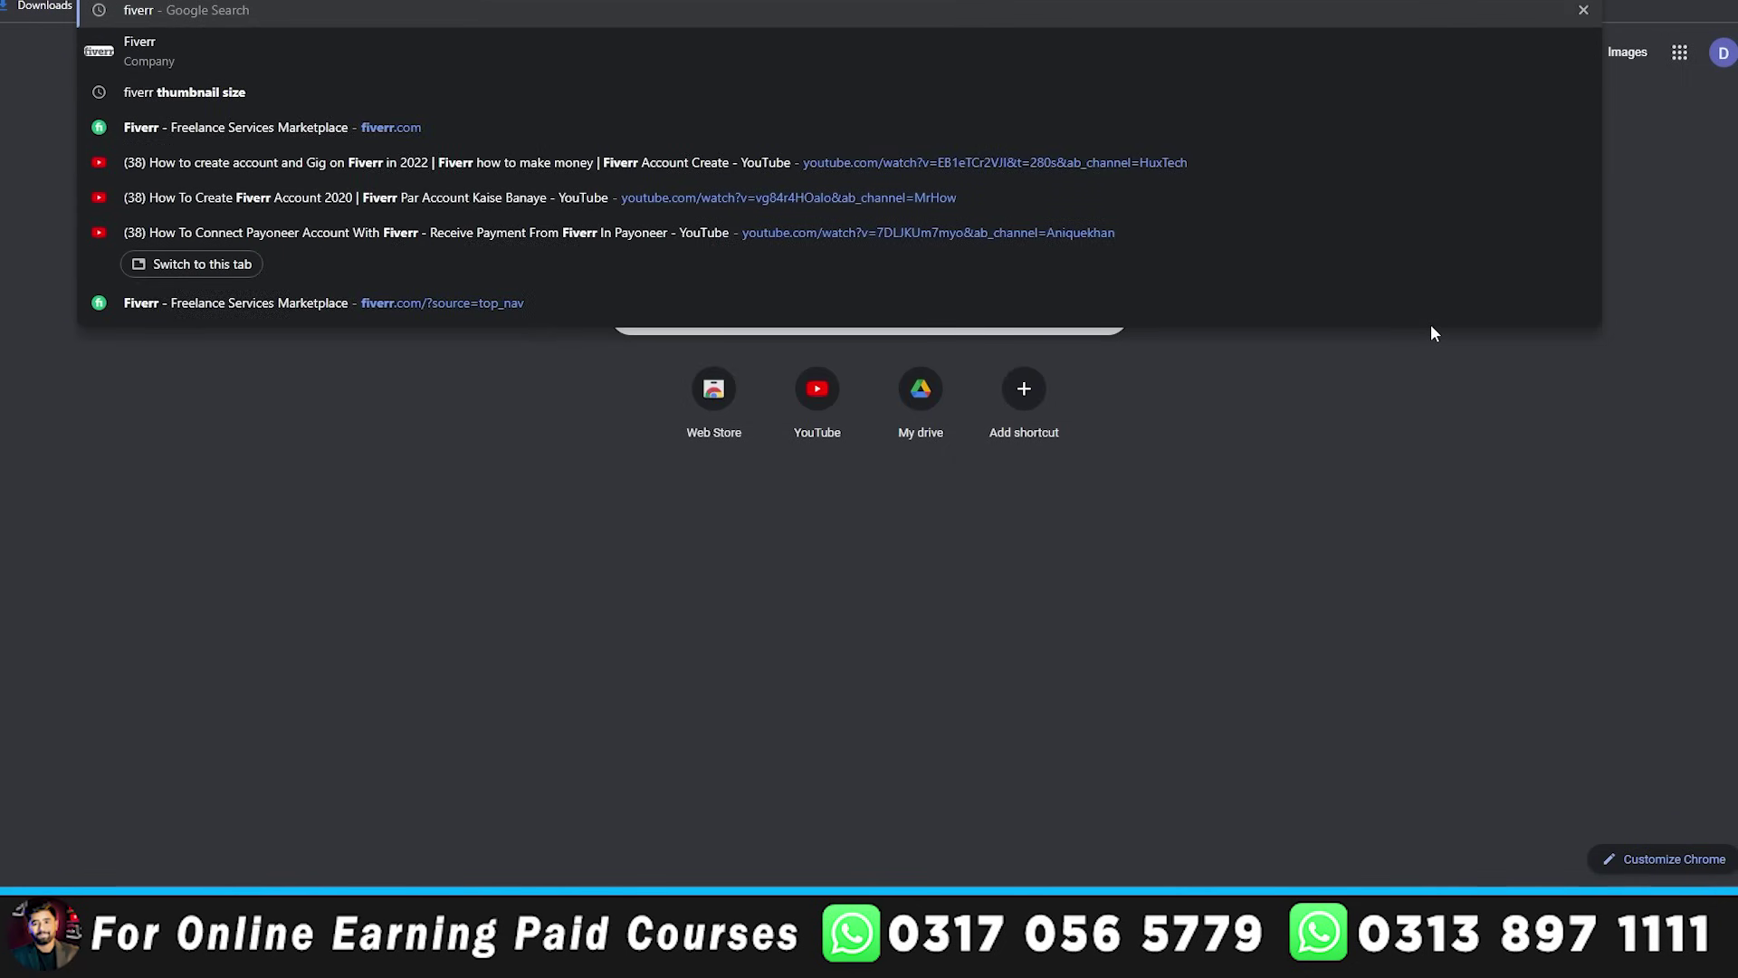
{"action": "key", "text": "Down"}
{"action": "key", "text": "Return"}
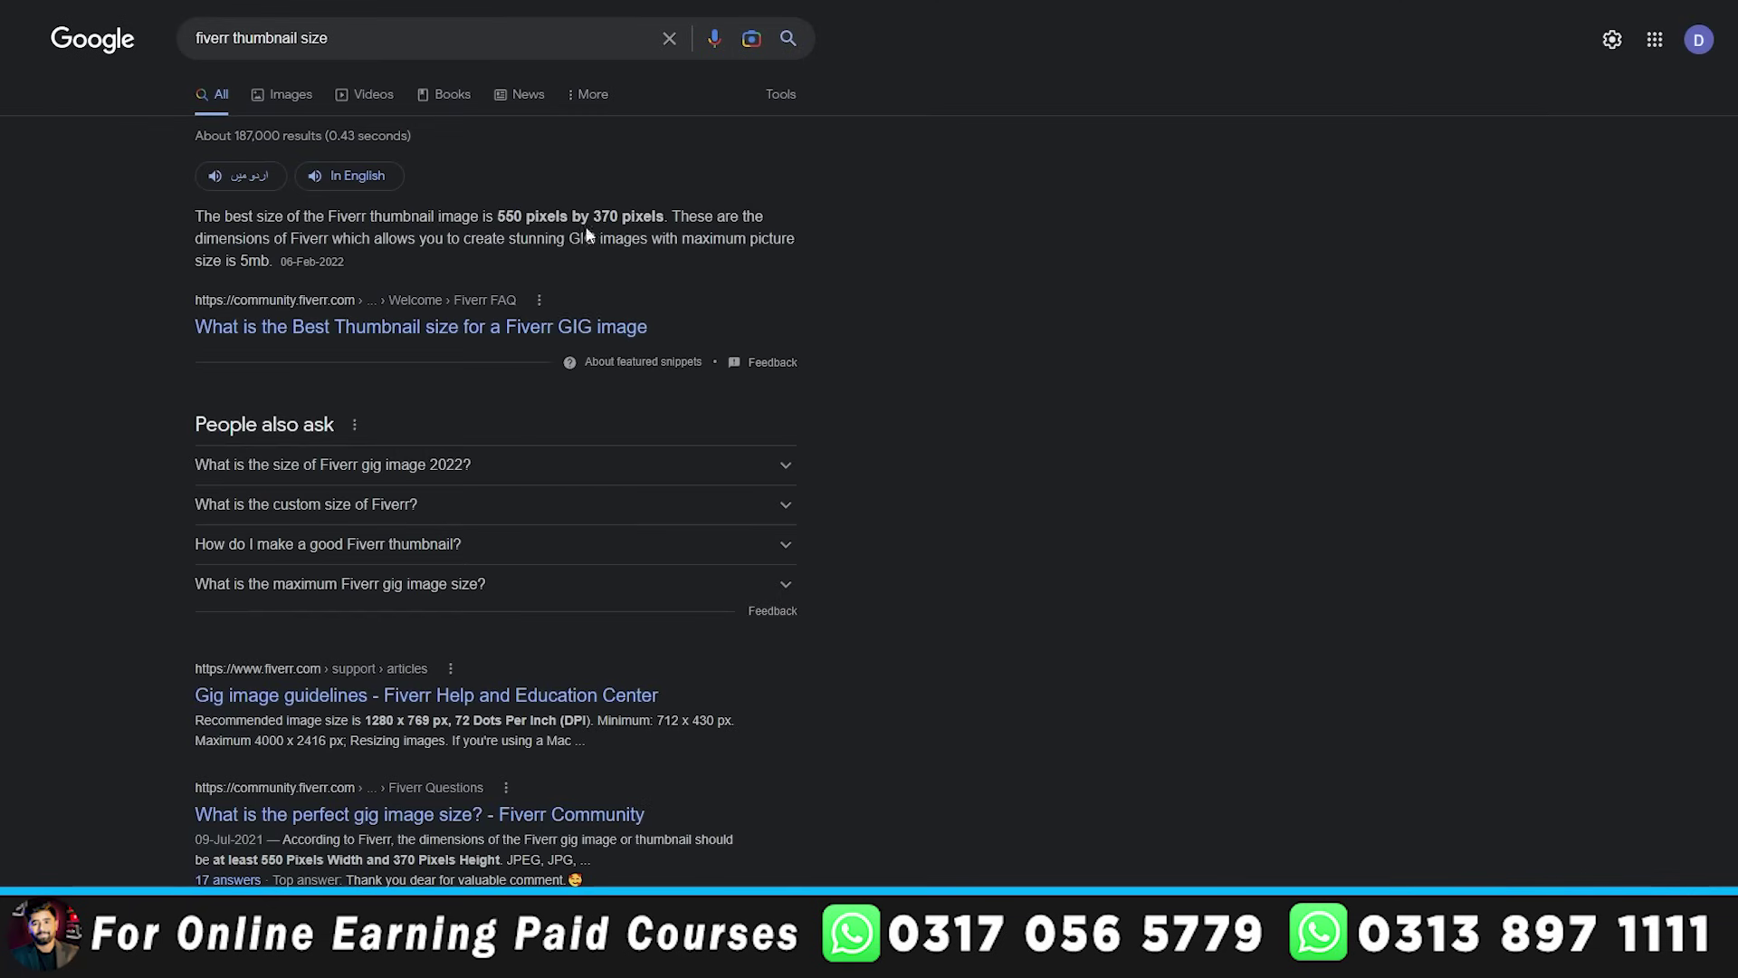
{"action": "left_click_drag", "start_coordinate": [498, 215], "coordinate": [665, 217]}
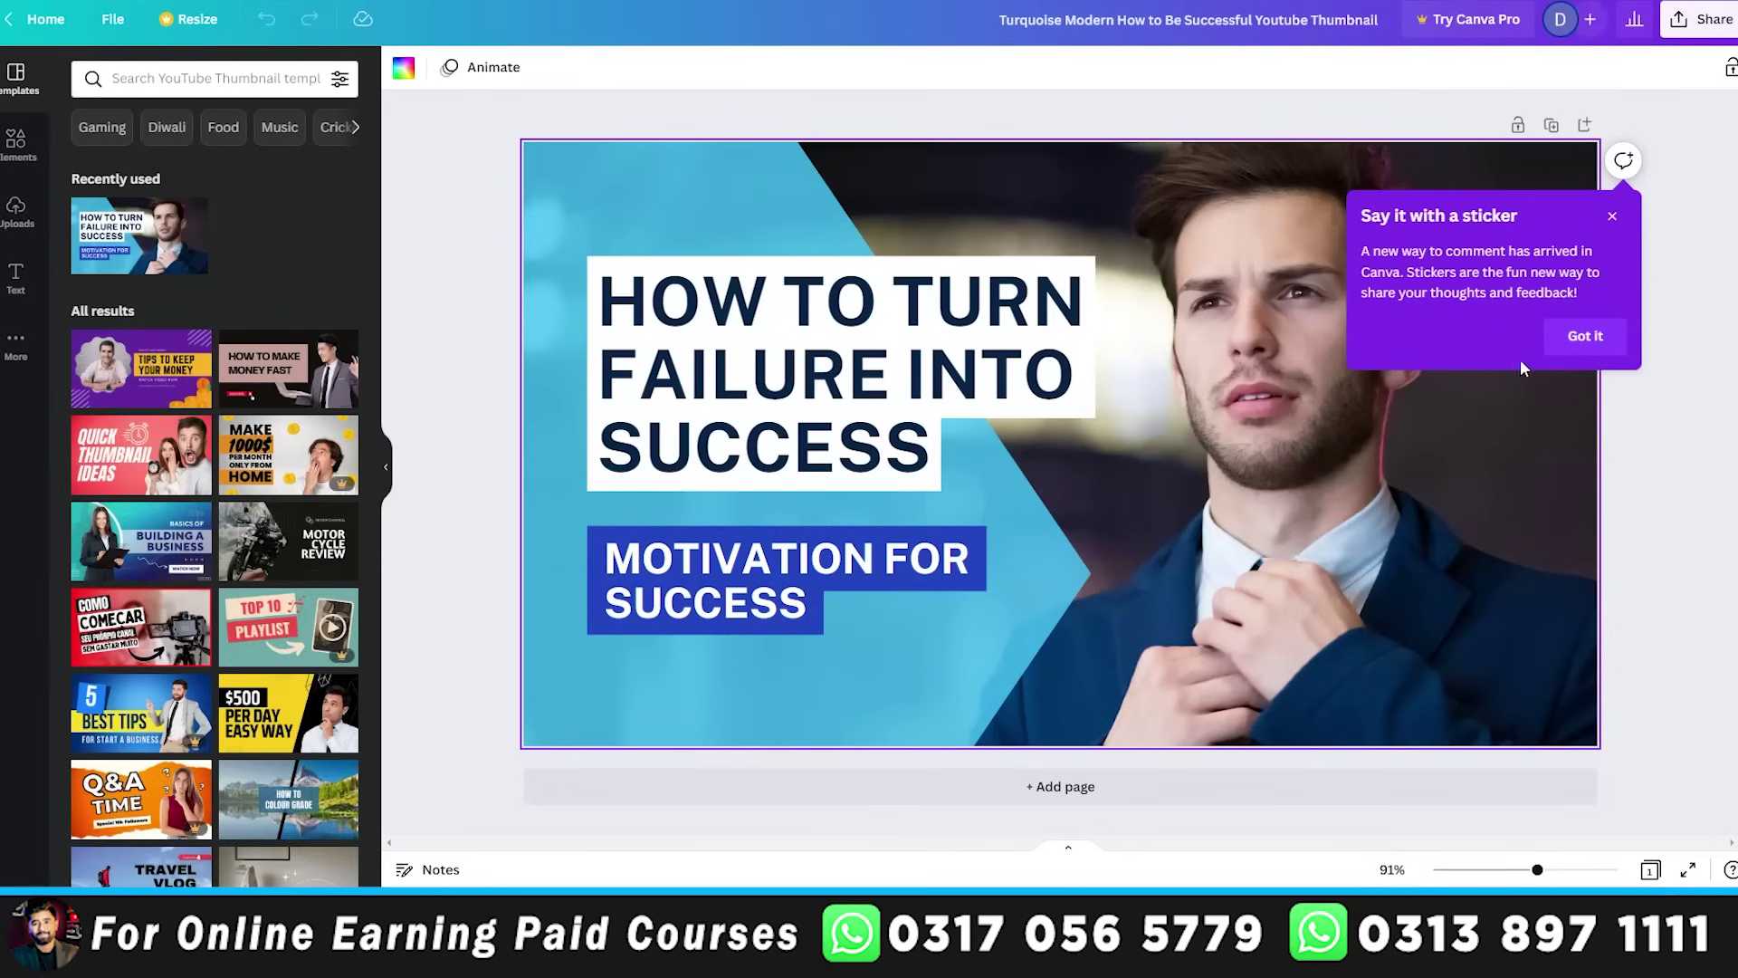
- Return to the Canva thumbnail design, dismiss the sticker comment tip and select the man's photo
{"action": "left_click", "coordinate": [1512, 373]}
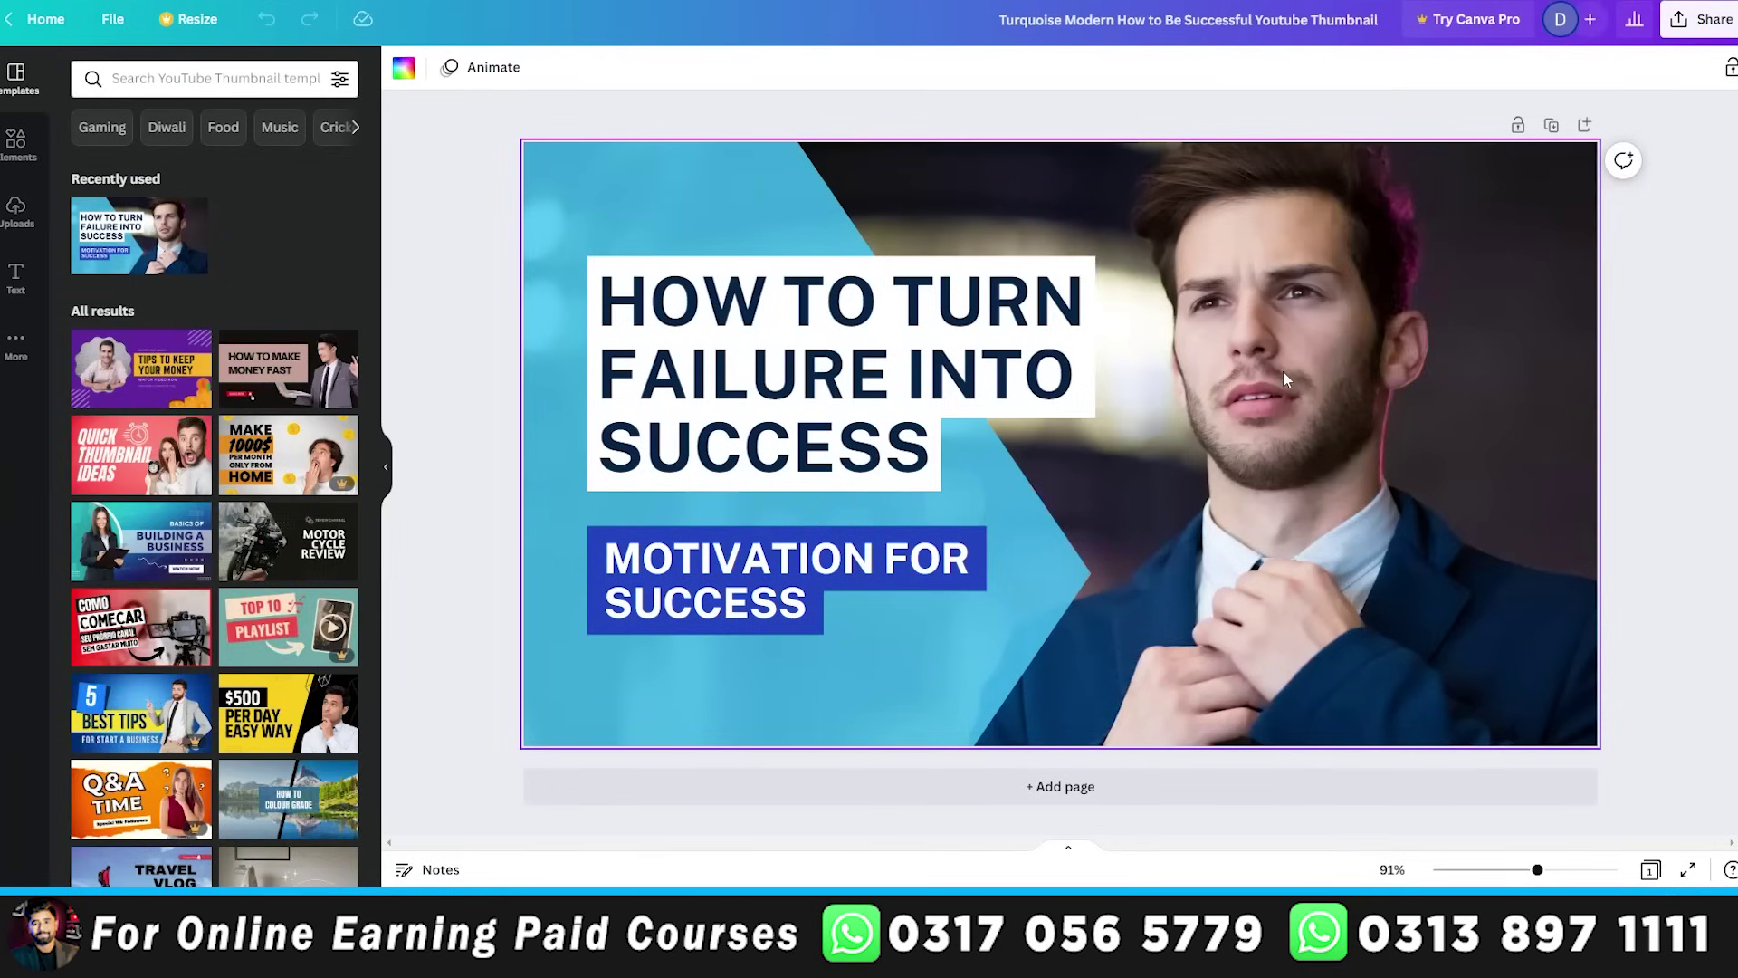
{"action": "left_click", "coordinate": [1284, 371]}
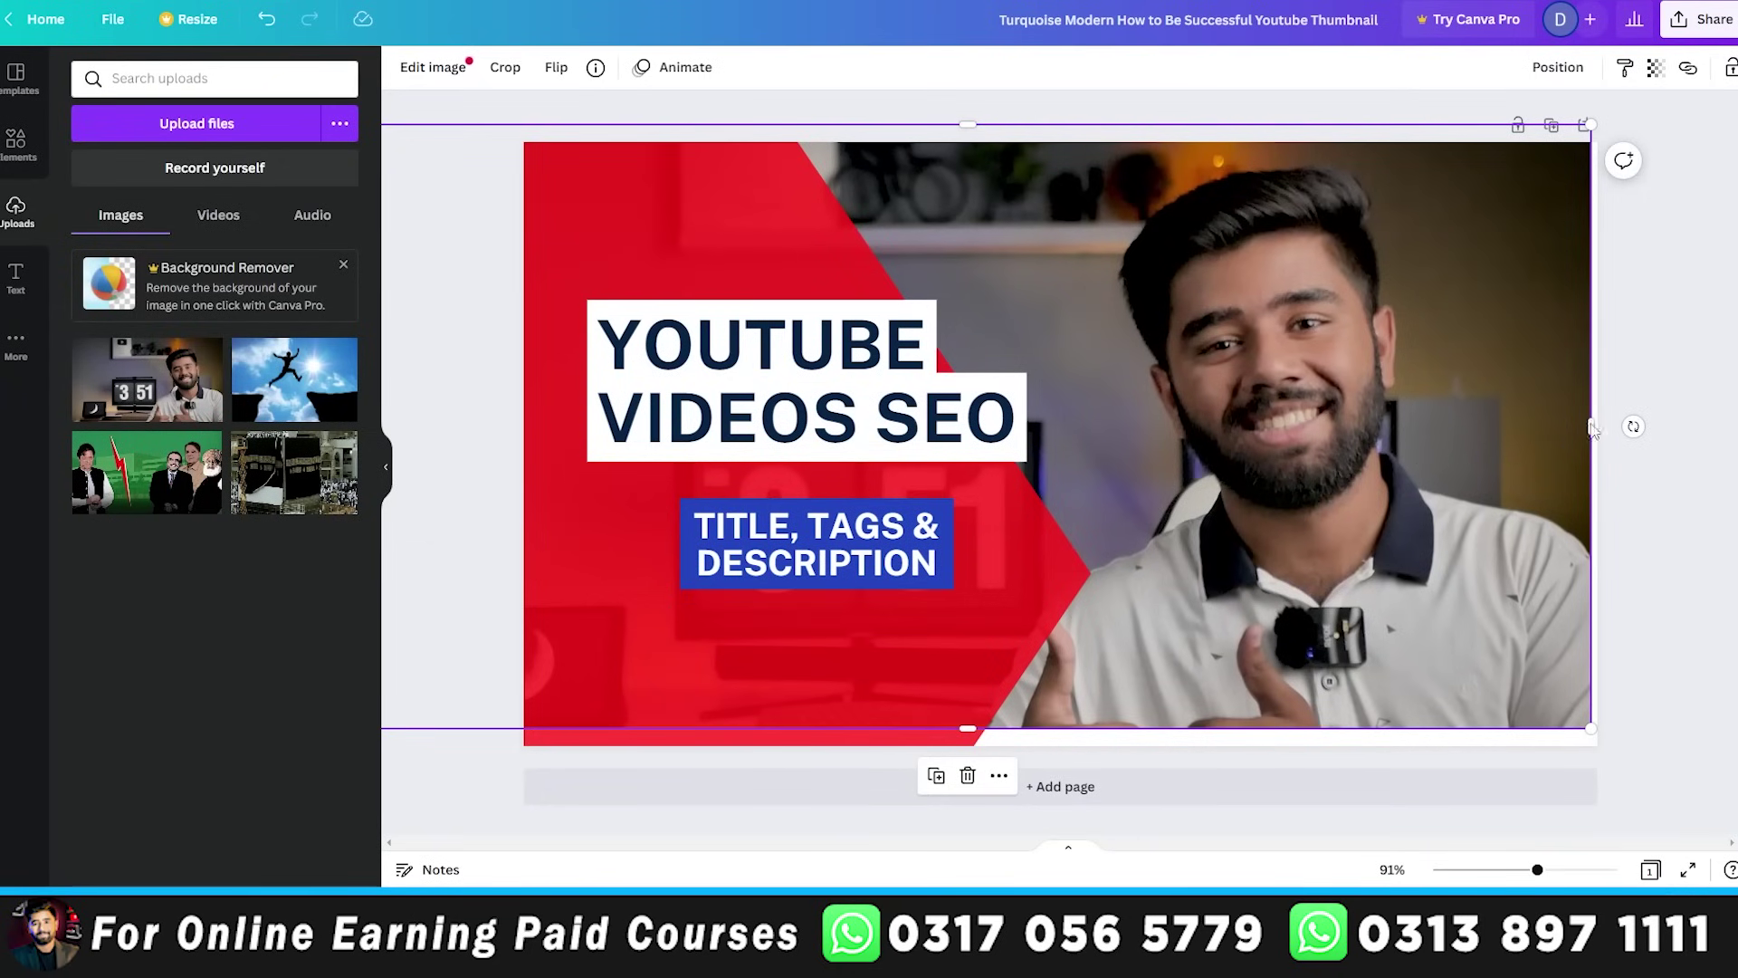
{"action": "left_click", "coordinate": [1686, 317]}
{"action": "left_click", "coordinate": [1313, 418]}
- Download the "YouTube Videos SEO" thumbnail design as a PNG
{"action": "left_click", "coordinate": [1704, 20]}
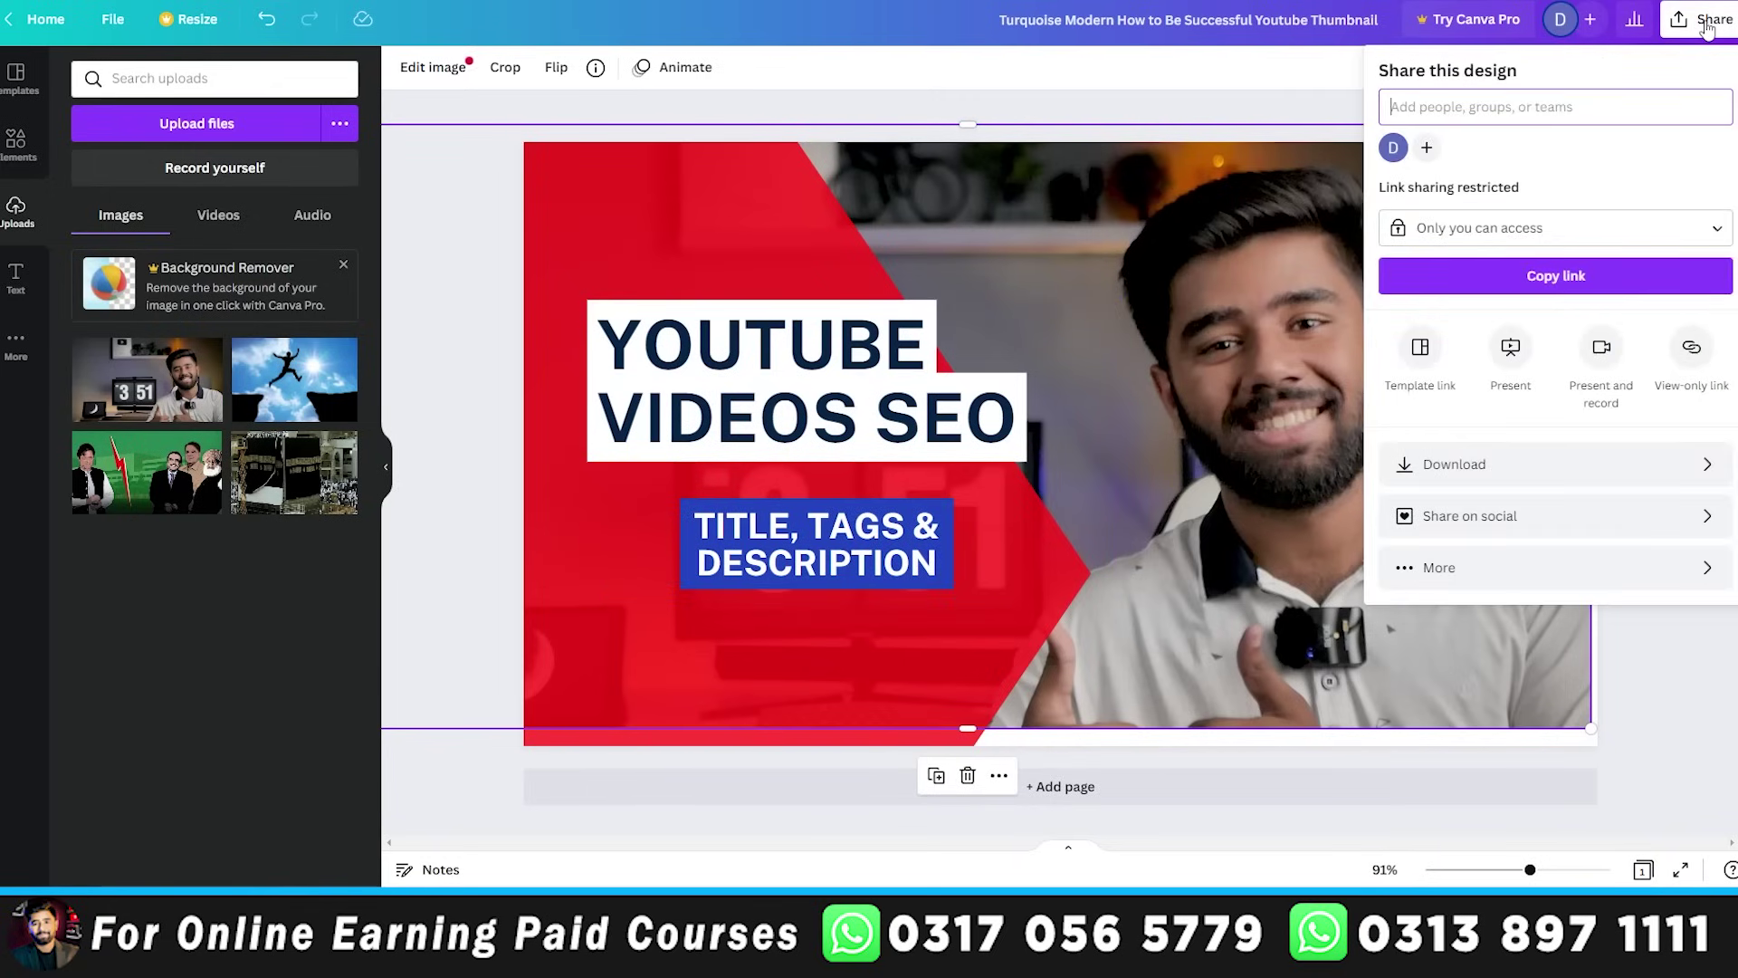
{"action": "left_click", "coordinate": [1503, 464]}
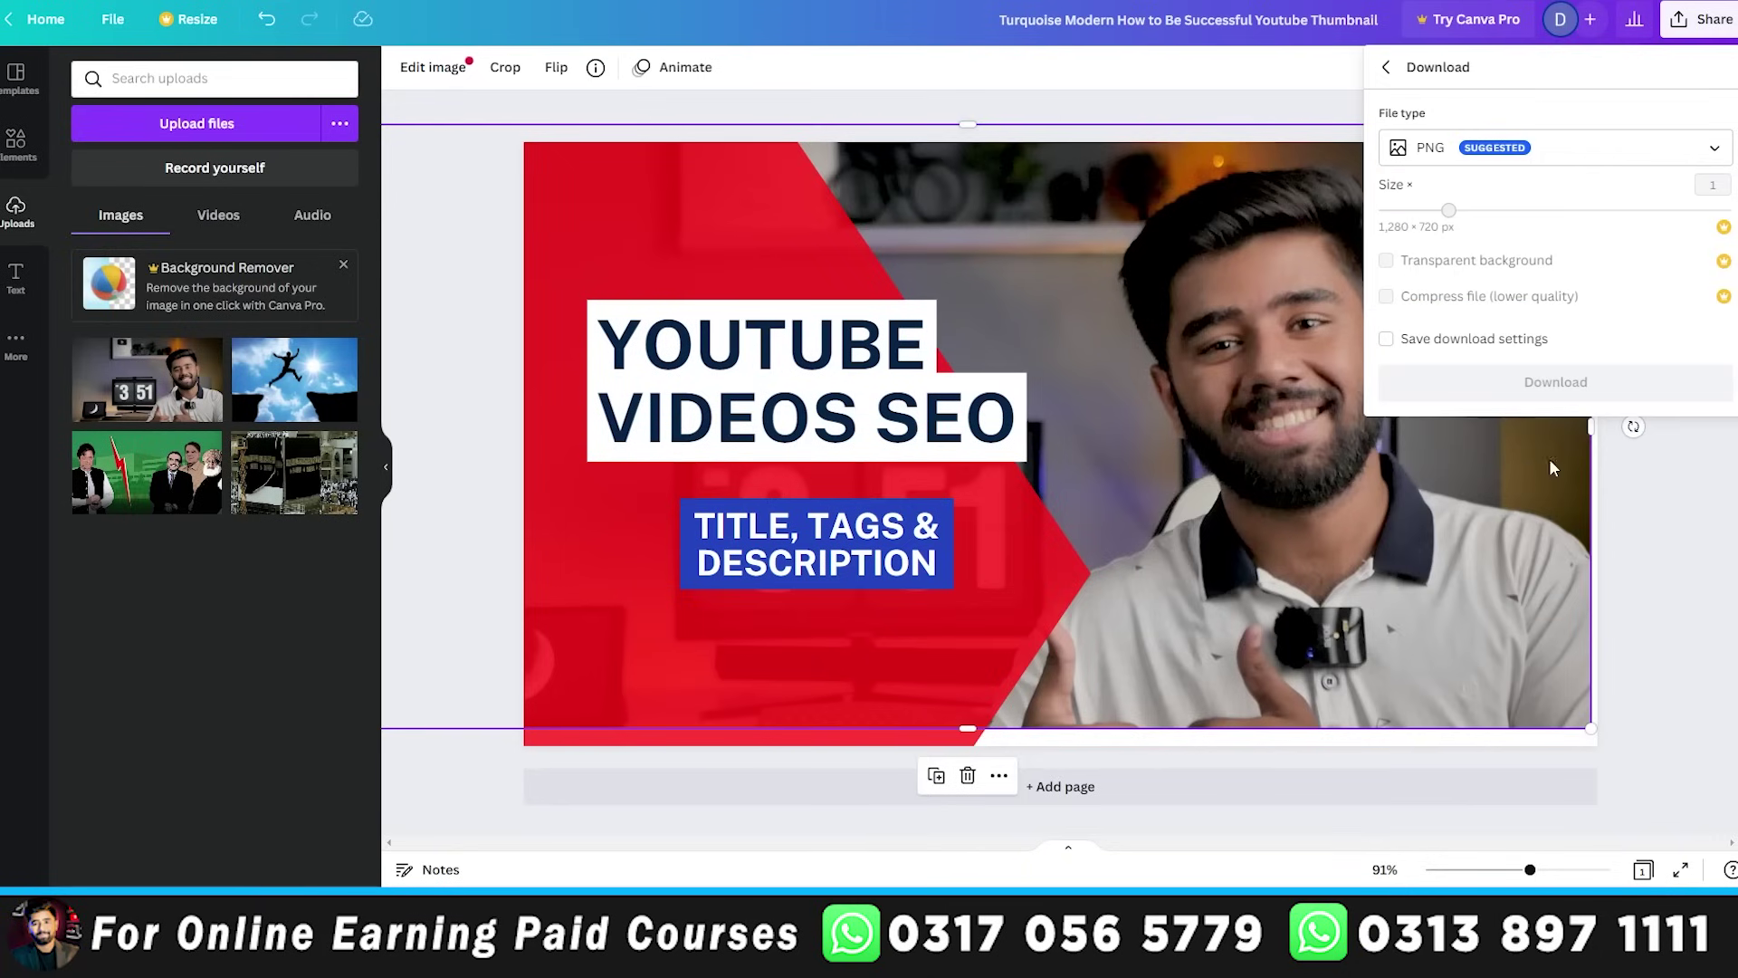
{"action": "left_click", "coordinate": [1580, 402]}
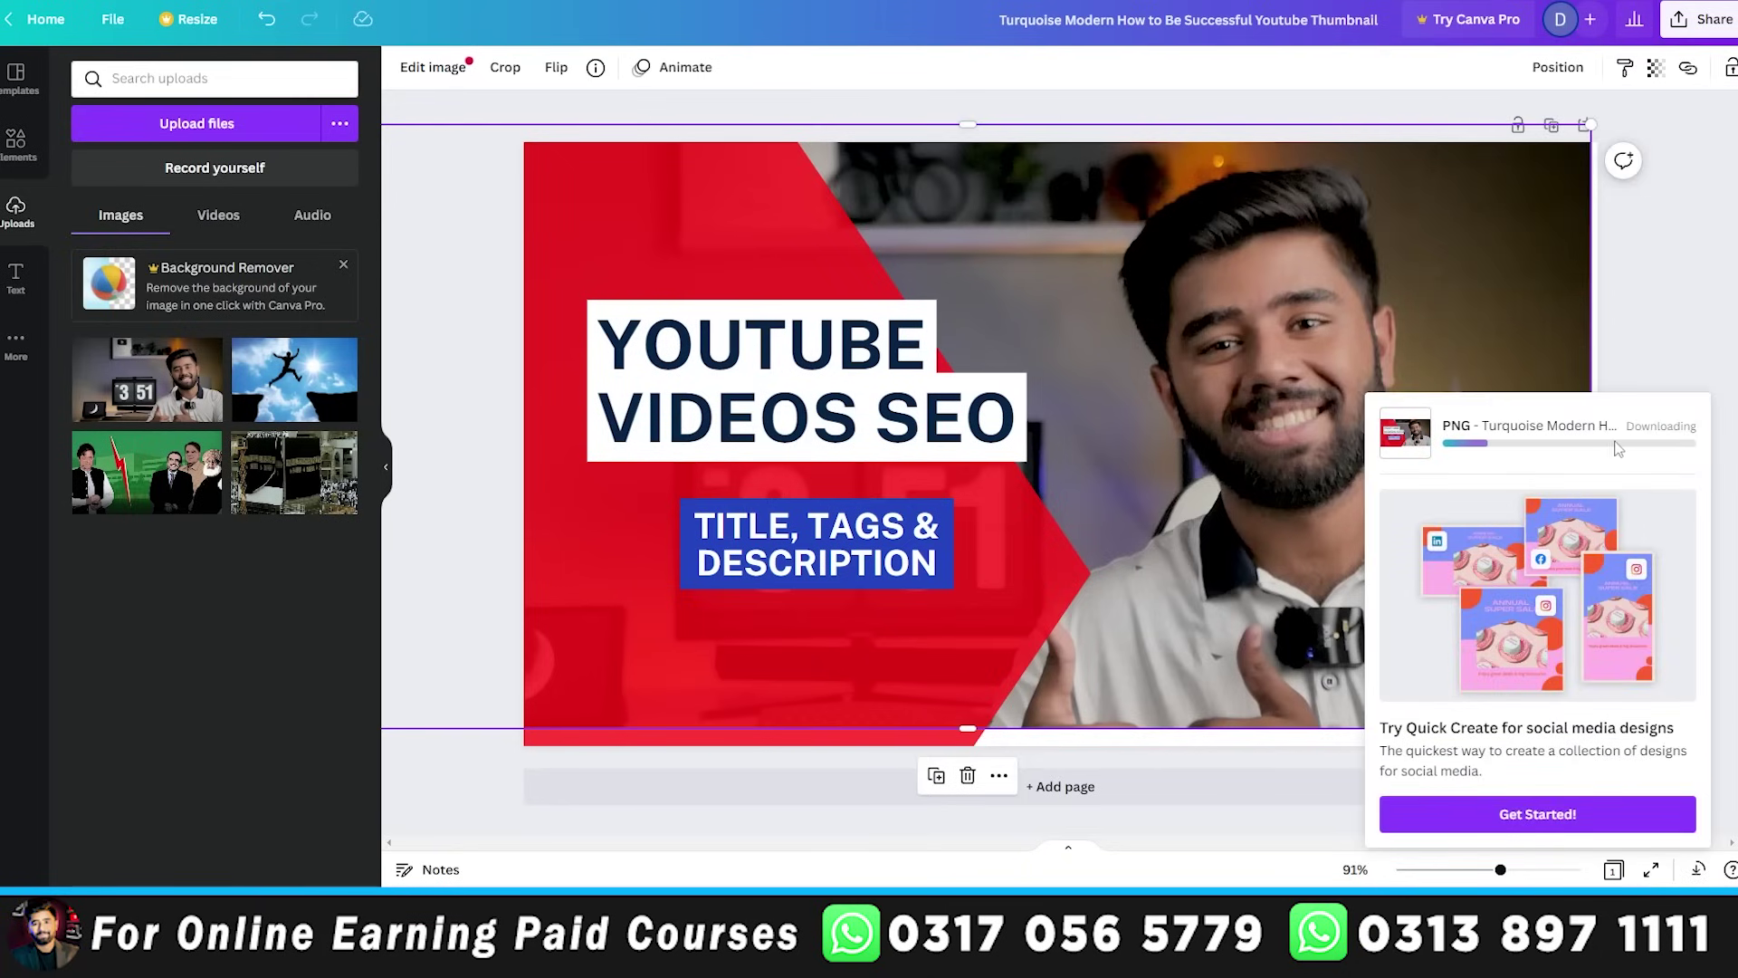
- Switch back to the Fiverr gallery, add the downloaded PNG as the first gig image and save the gallery stage
{"action": "left_click", "coordinate": [149, 1]}
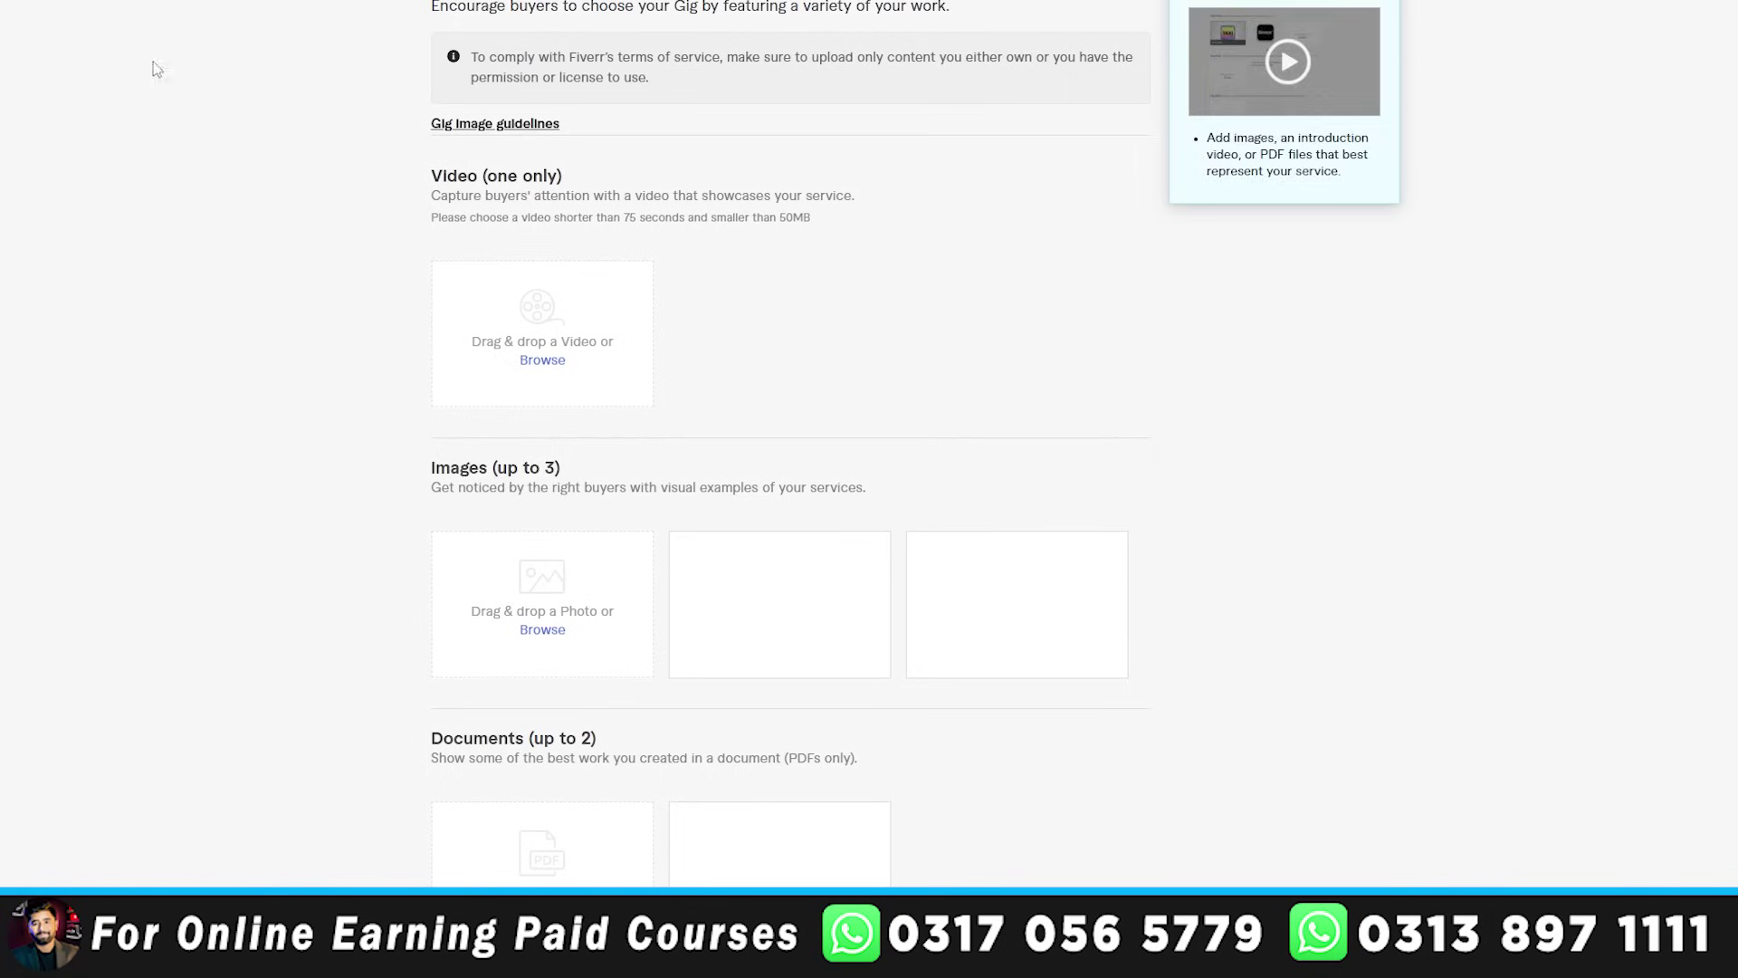
{"action": "left_click_drag", "start_coordinate": [86, 862], "coordinate": [534, 638]}
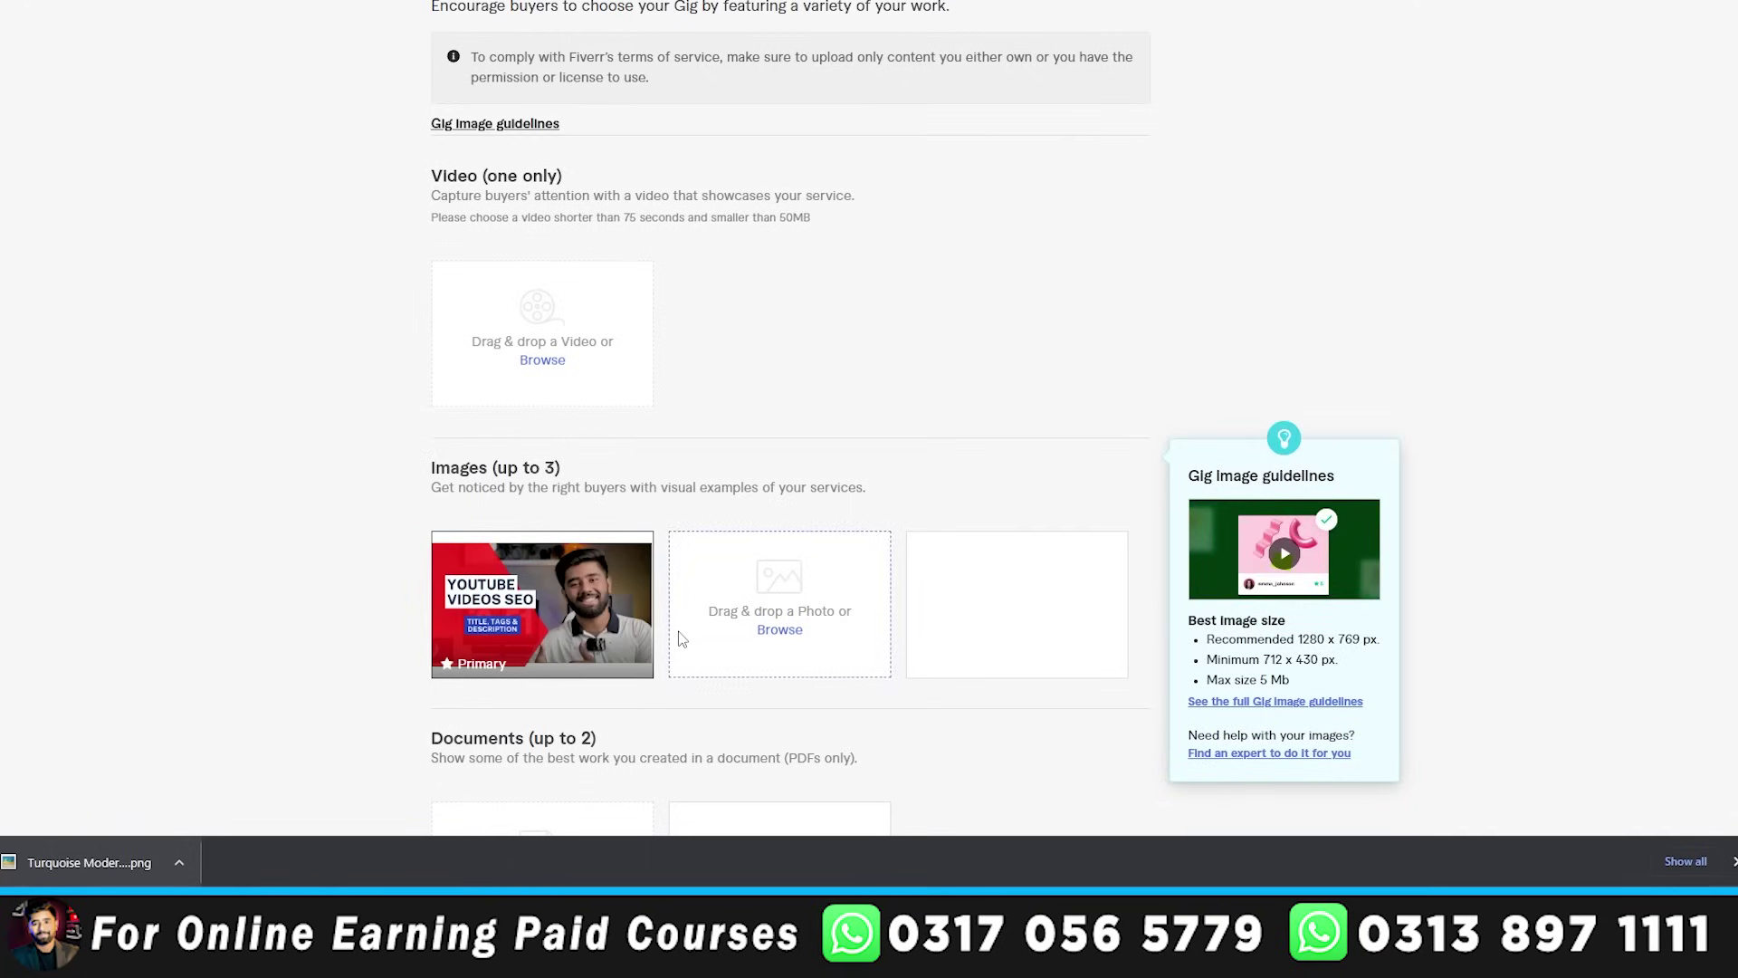
{"action": "scroll", "coordinate": [815, 643], "scroll_direction": "down", "scroll_amount": 6}
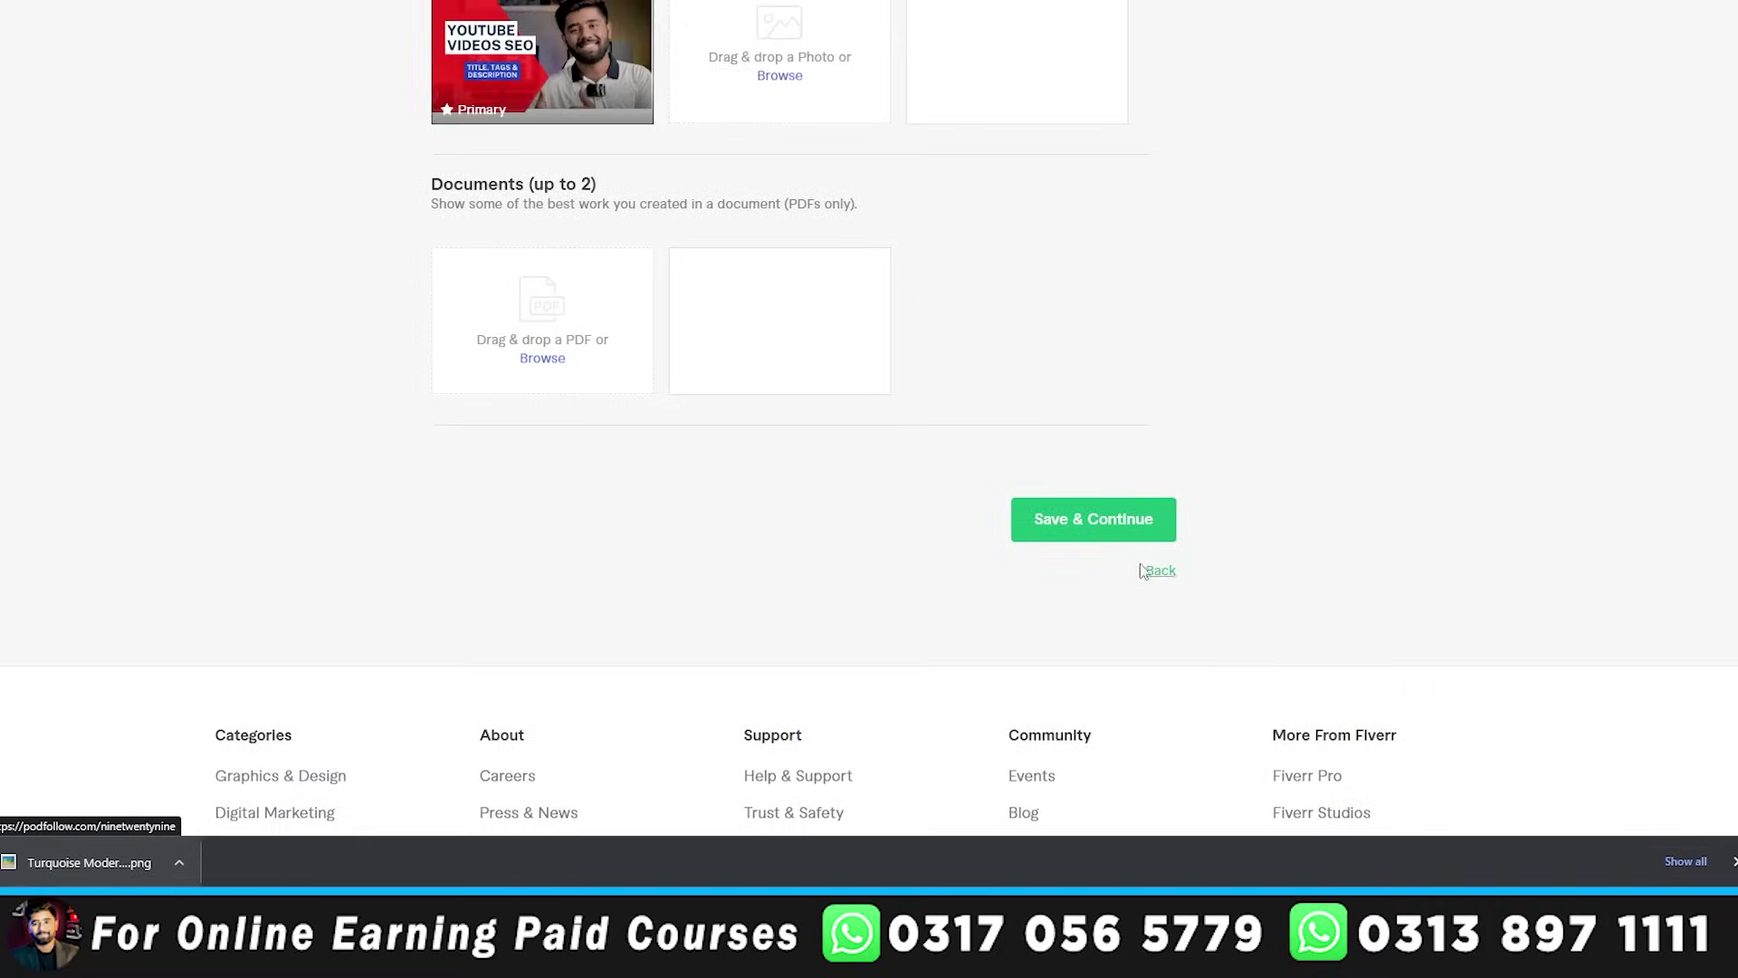
{"action": "left_click", "coordinate": [1093, 524]}
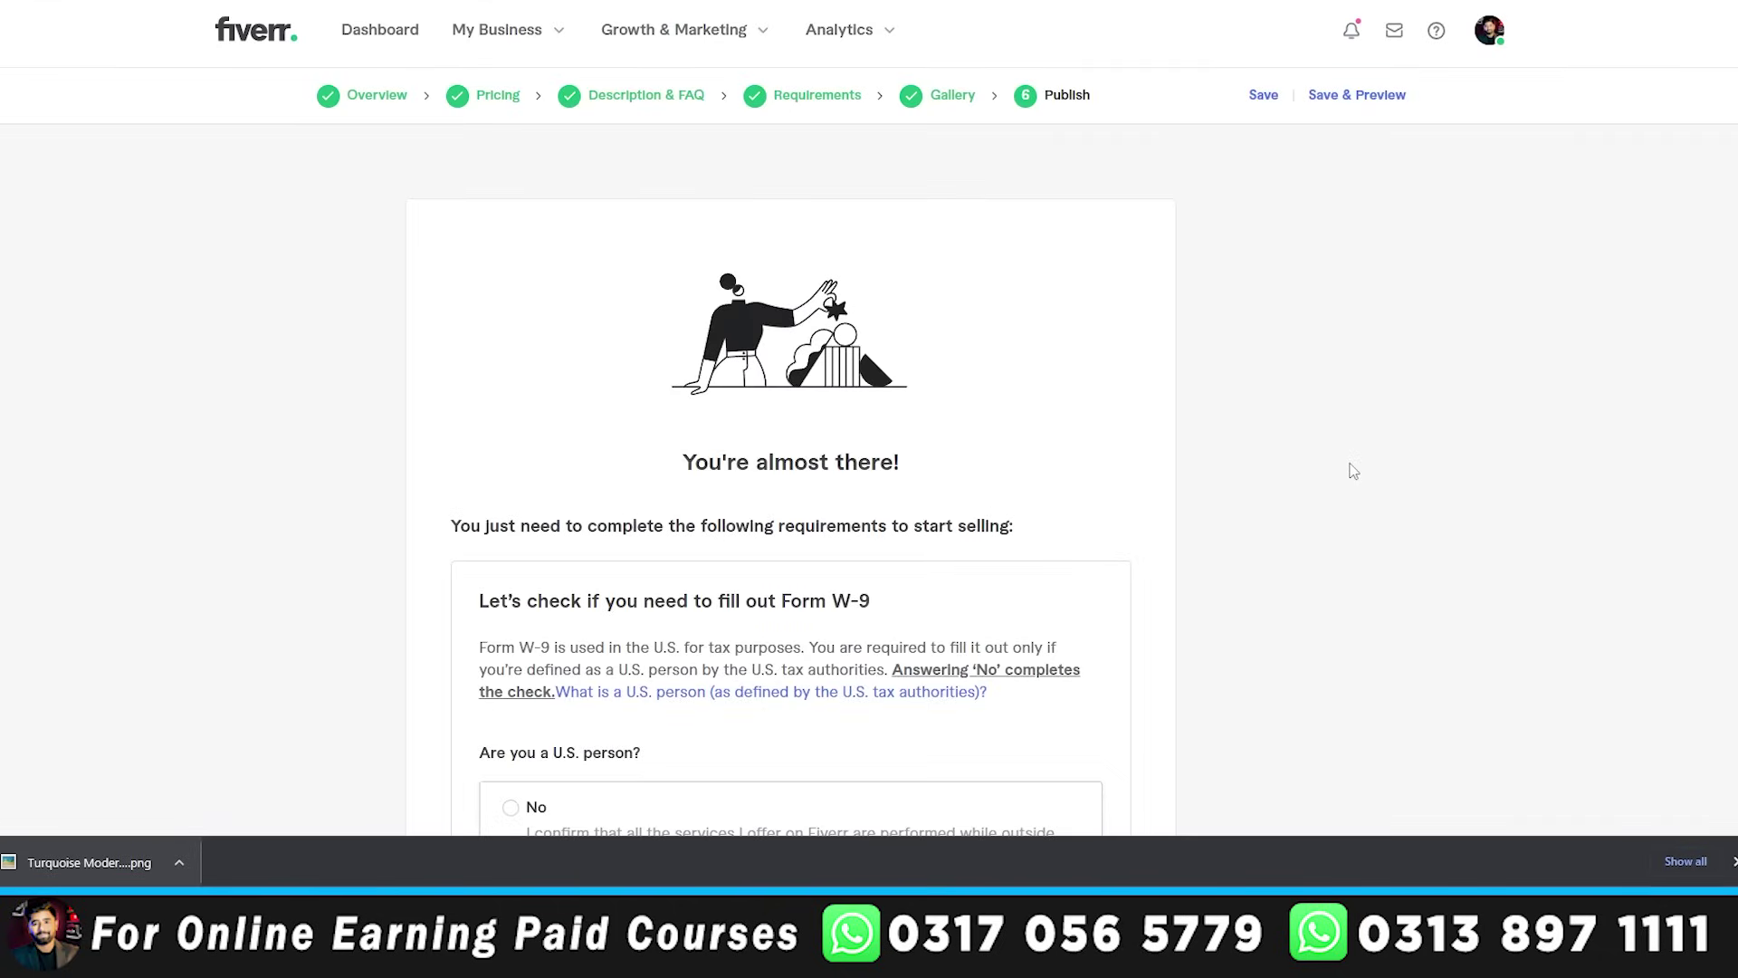
- Review the remaining publishing requirements, including the Form W-9 check with its U.S. person question
{"action": "scroll", "coordinate": [1354, 470], "scroll_direction": "down", "scroll_amount": 2}
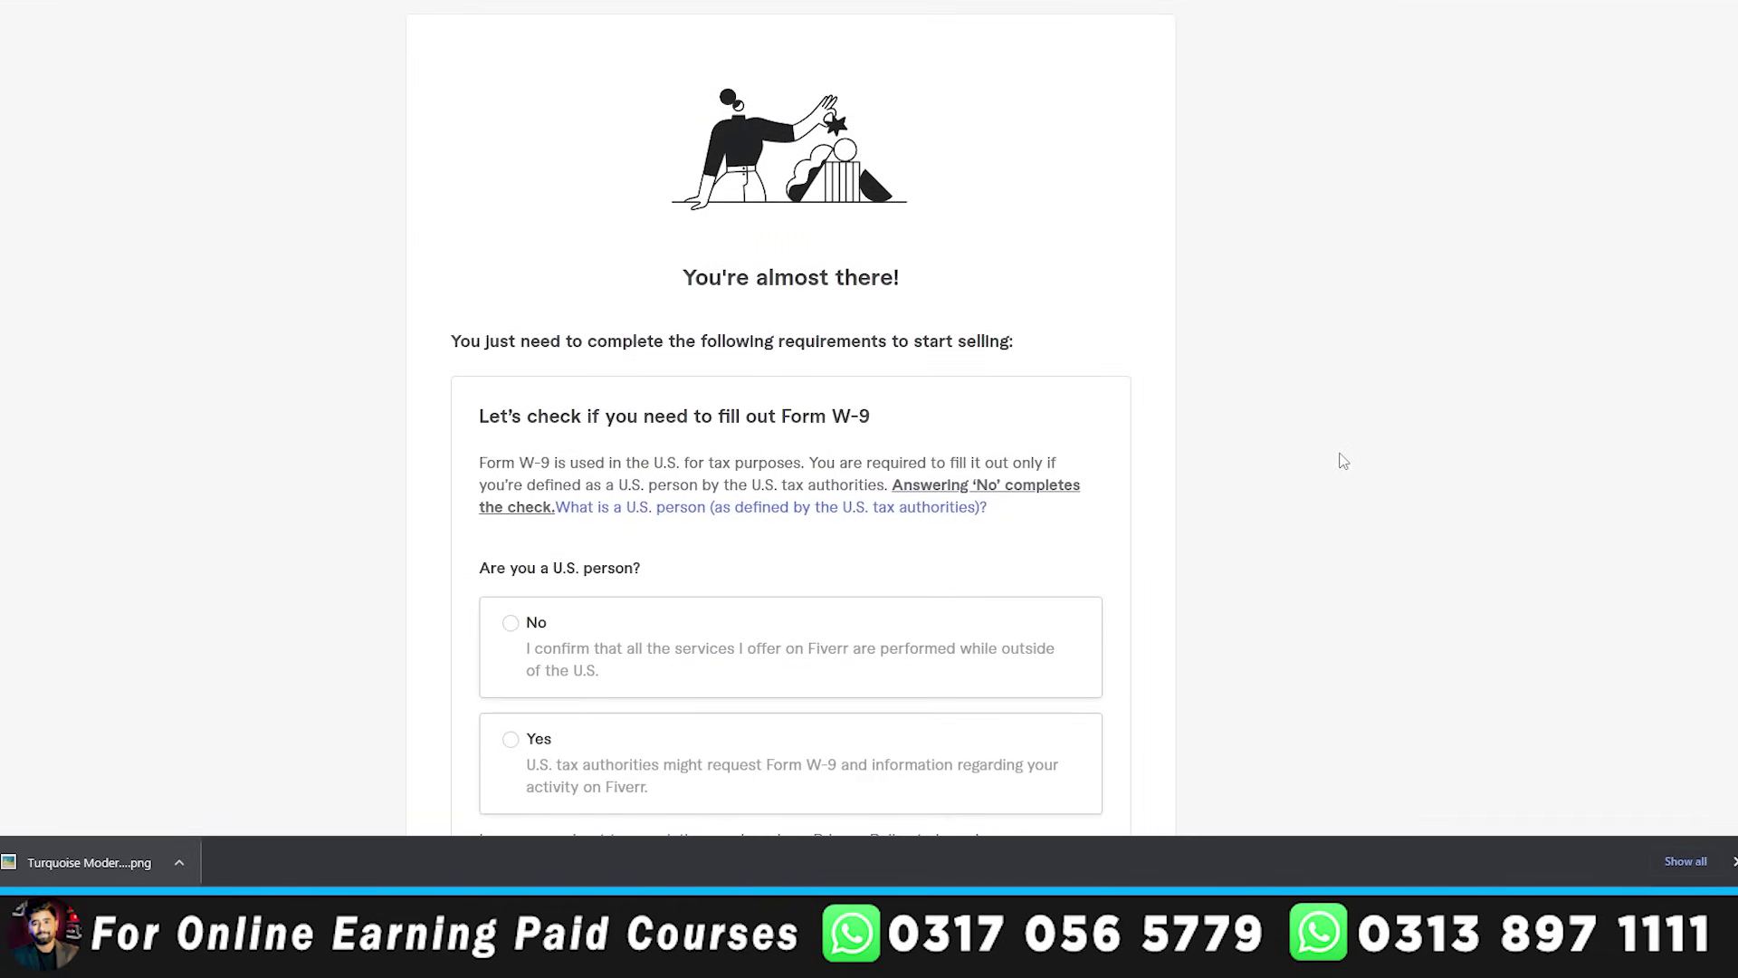
{"action": "left_click_drag", "start_coordinate": [451, 341], "coordinate": [1002, 339]}
{"action": "left_click", "coordinate": [1002, 339]}
{"action": "scroll", "coordinate": [900, 418], "scroll_direction": "down", "scroll_amount": 3}
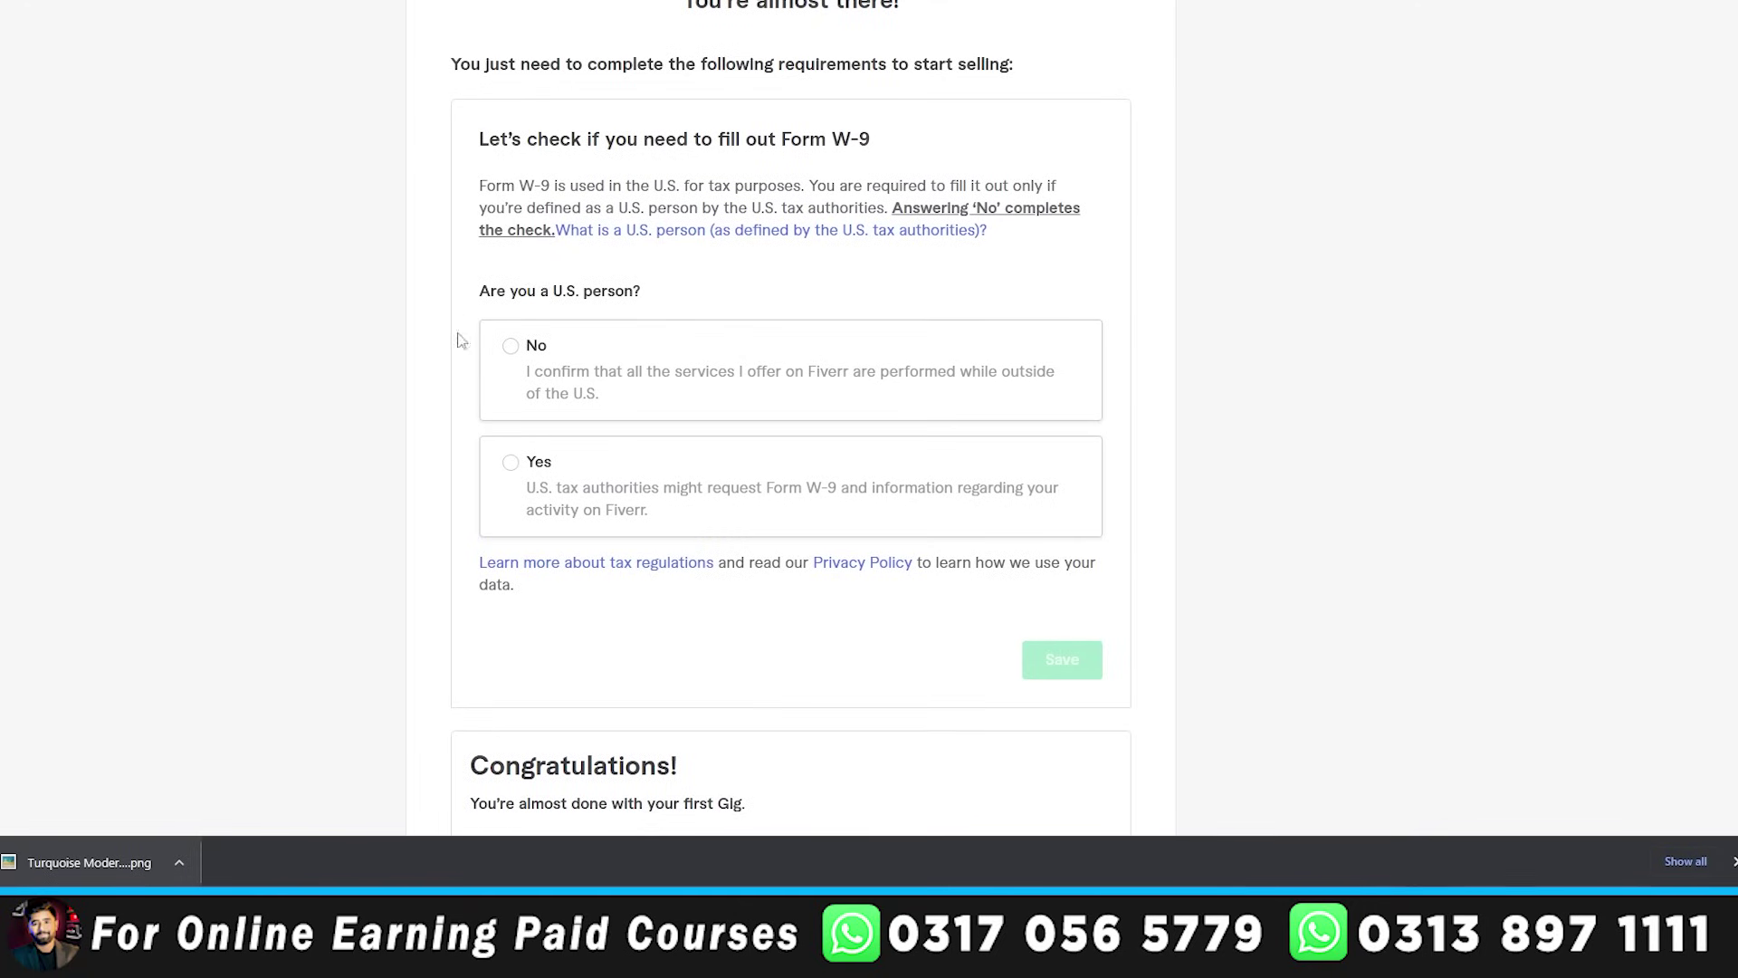
- Answer No to the Form W-9 U.S. person question, save it and close the completion notice
{"action": "left_click_drag", "start_coordinate": [489, 292], "coordinate": [699, 295]}
{"action": "left_click", "coordinate": [698, 295]}
{"action": "left_click", "coordinate": [508, 361]}
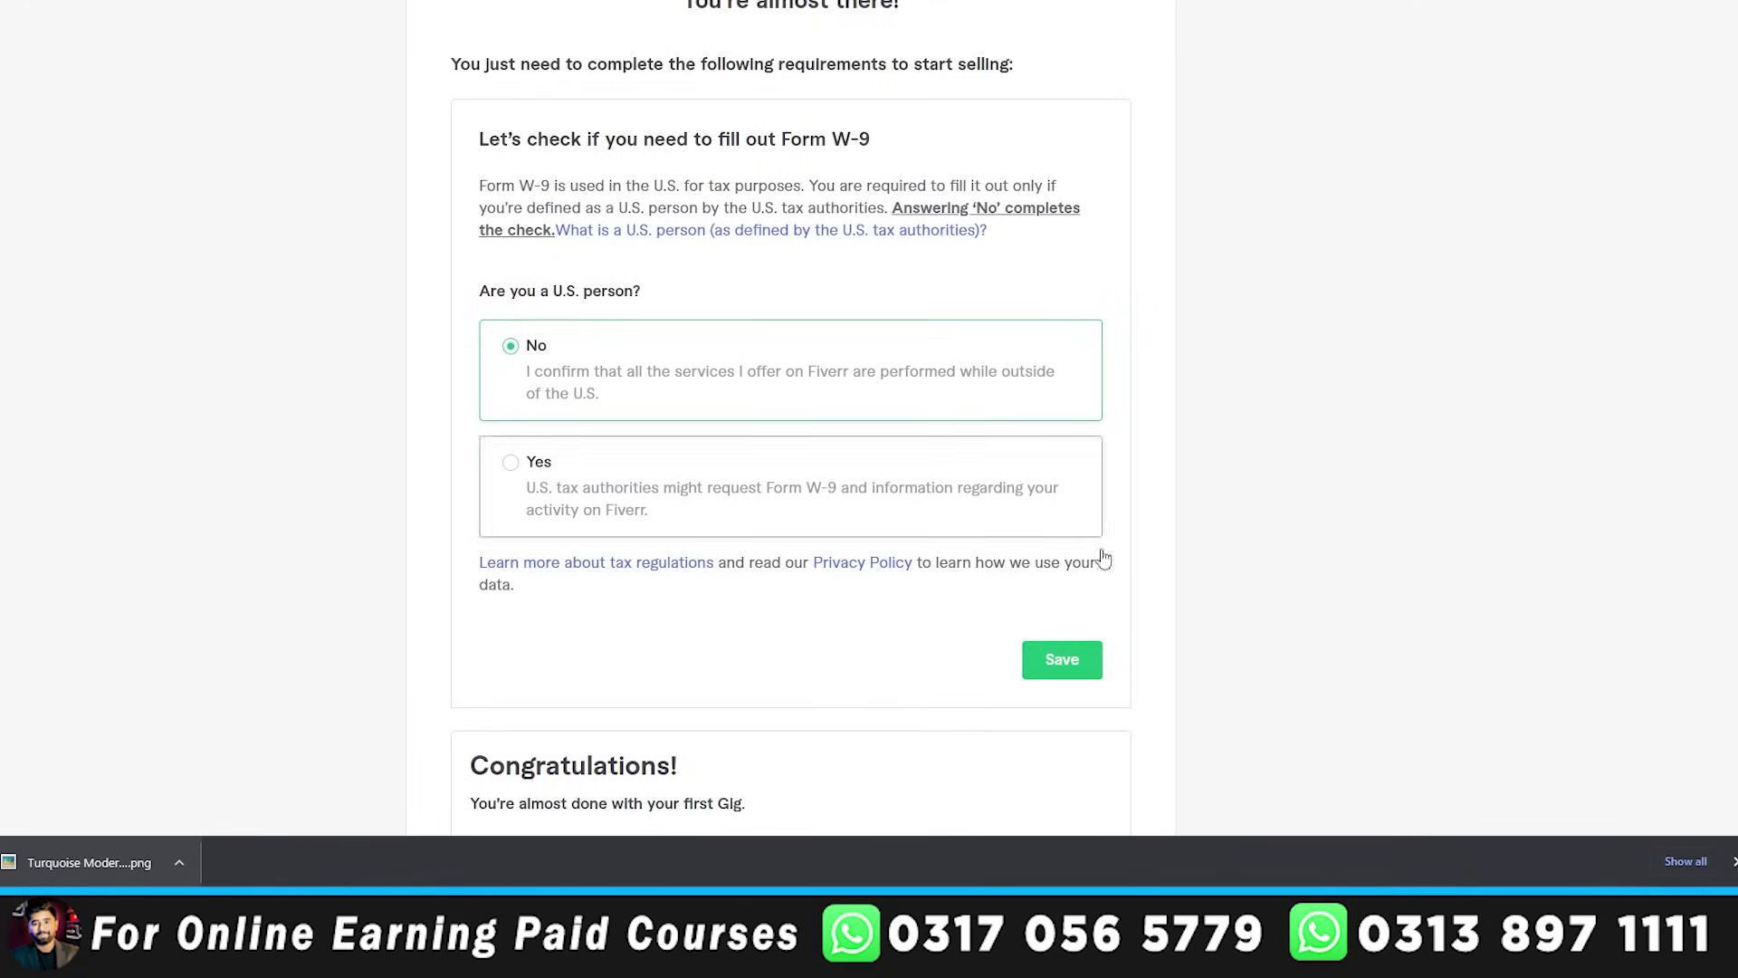
{"action": "left_click", "coordinate": [1066, 666]}
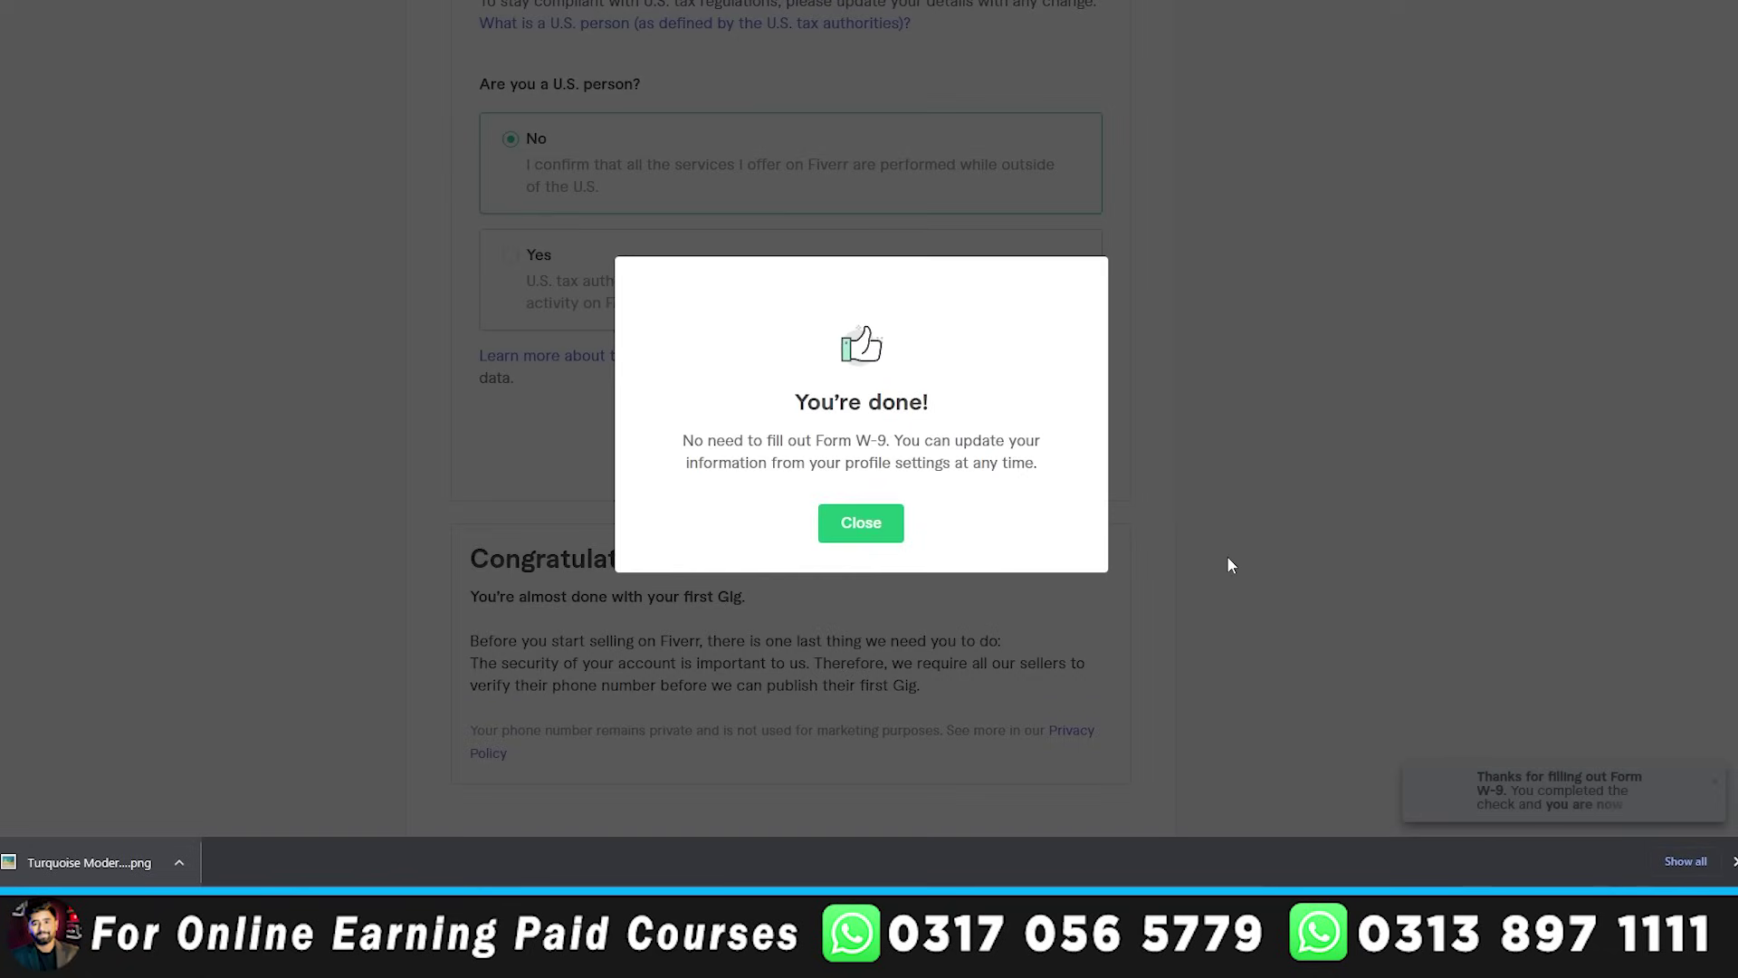
{"action": "left_click_drag", "start_coordinate": [682, 445], "coordinate": [795, 441]}
{"action": "left_click", "coordinate": [863, 444]}
{"action": "left_click_drag", "start_coordinate": [902, 444], "coordinate": [1051, 470]}
{"action": "left_click", "coordinate": [996, 468]}
{"action": "left_click", "coordinate": [851, 533]}
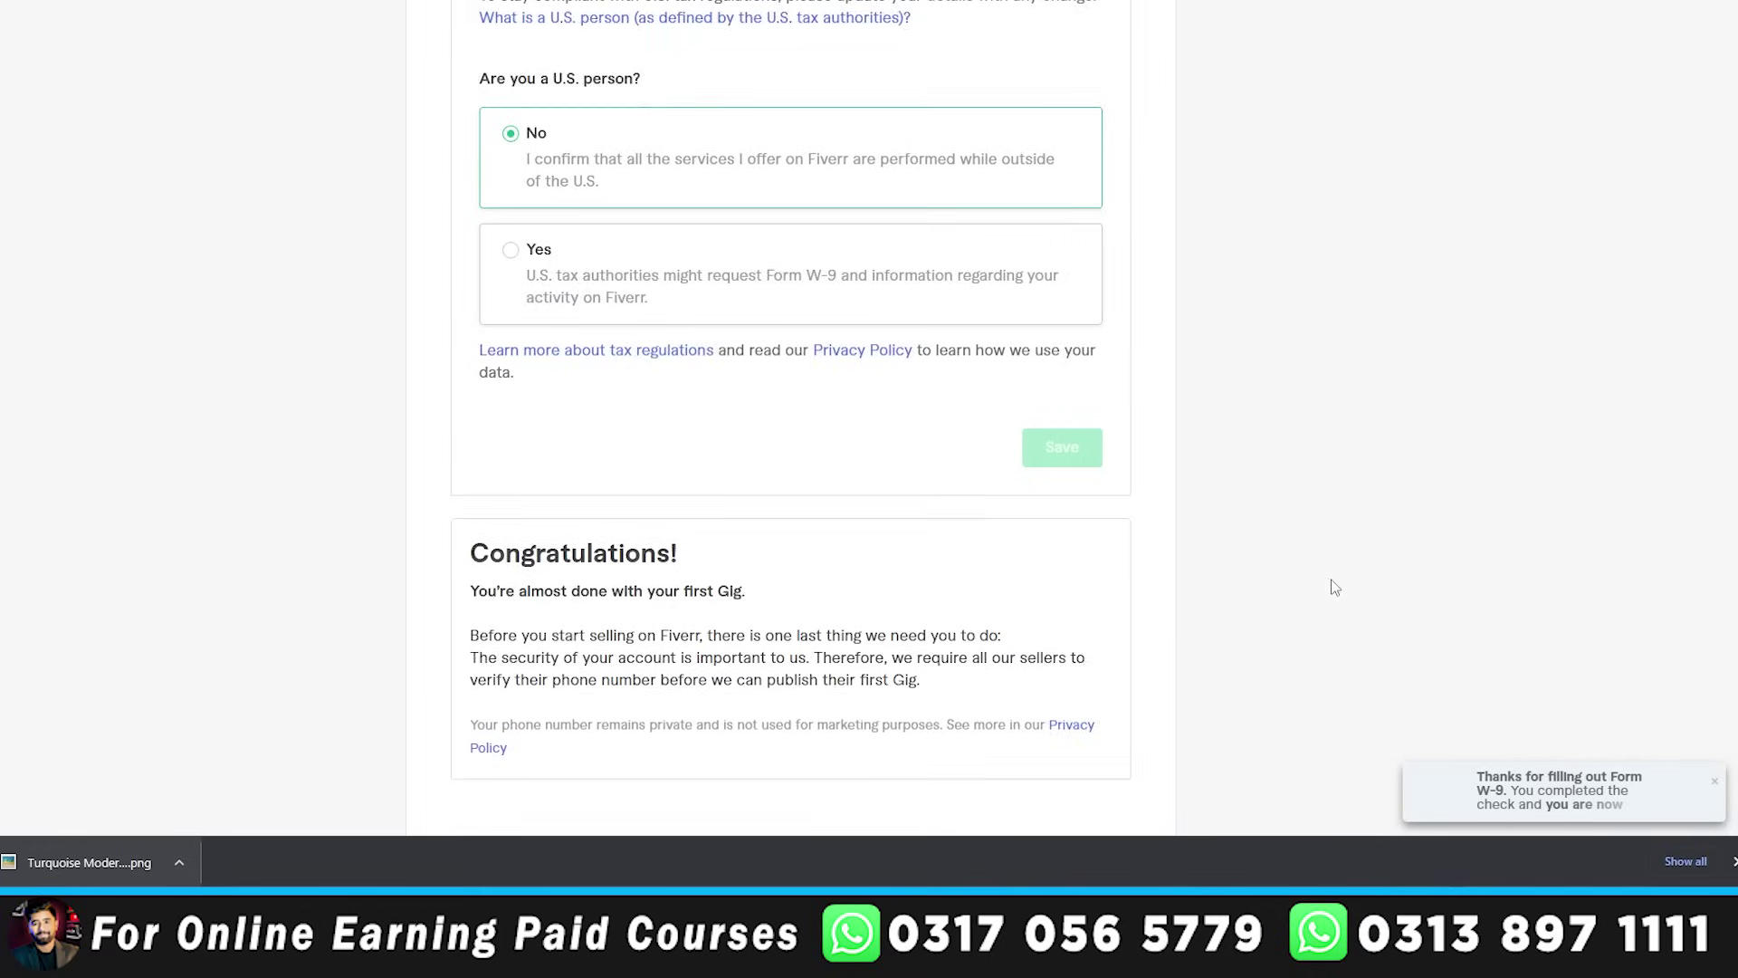
- Verify the seller's phone number for Pakistan by entering the phone number and submitting the received verification code
{"action": "scroll", "coordinate": [1331, 578], "scroll_direction": "down", "scroll_amount": 2}
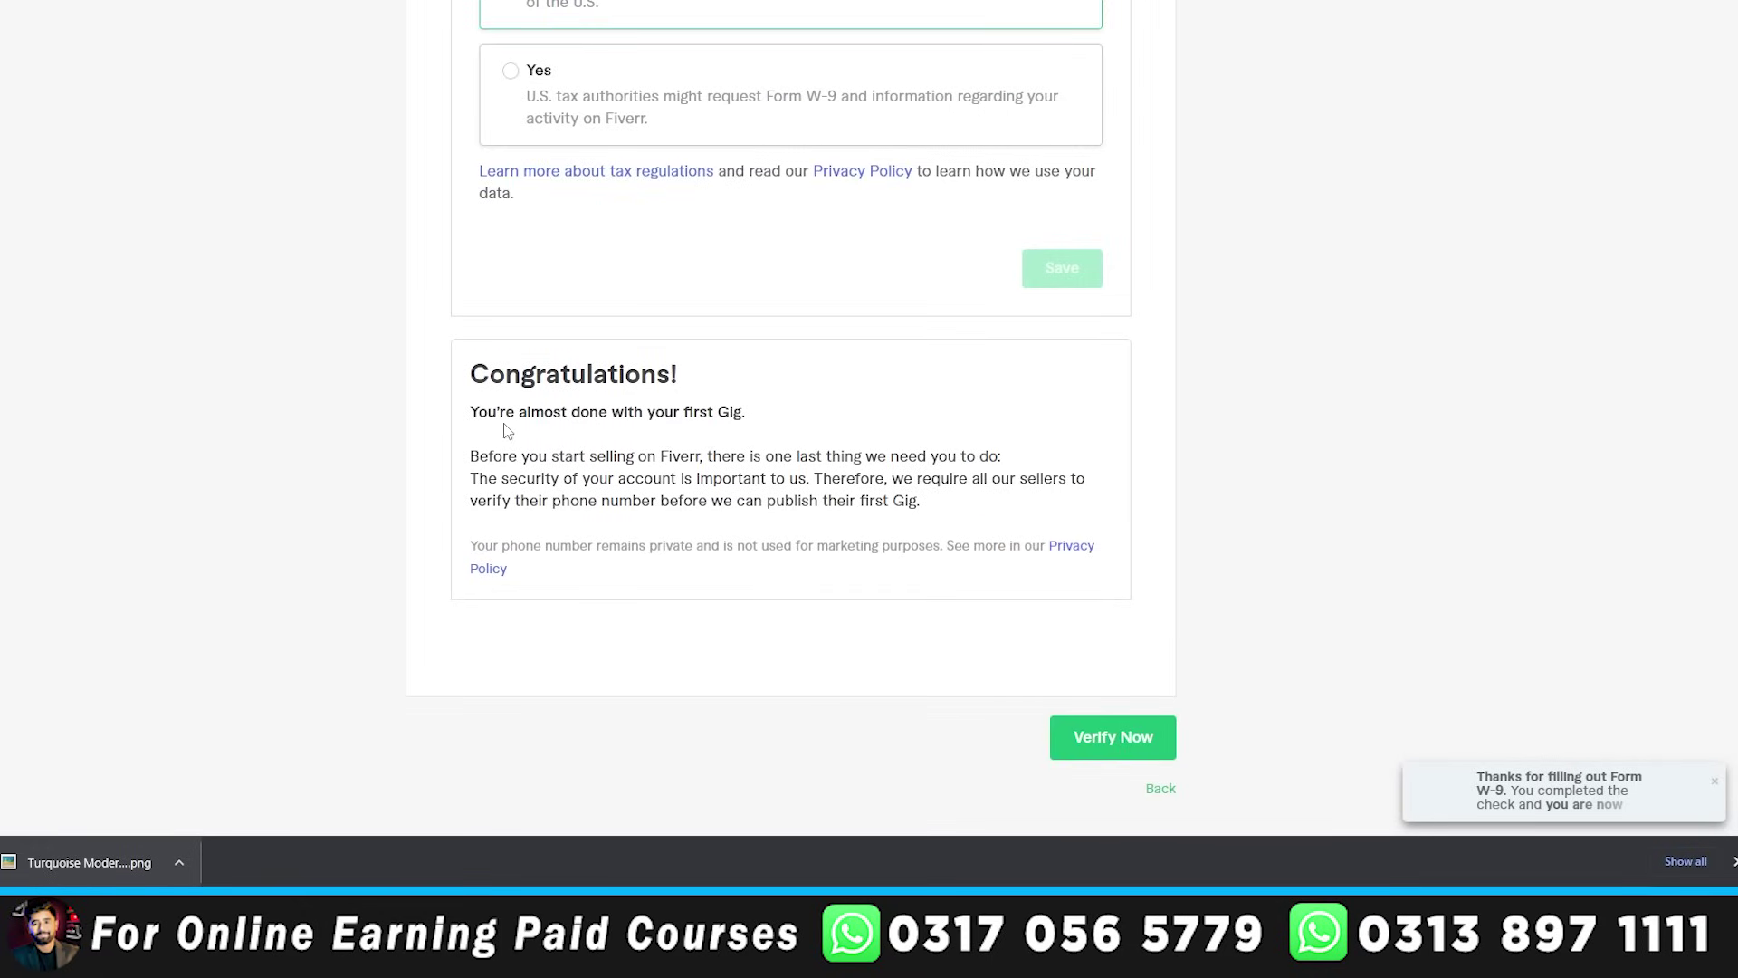
{"action": "scroll", "coordinate": [1095, 660], "scroll_direction": "down", "scroll_amount": 2}
{"action": "left_click", "coordinate": [1113, 552]}
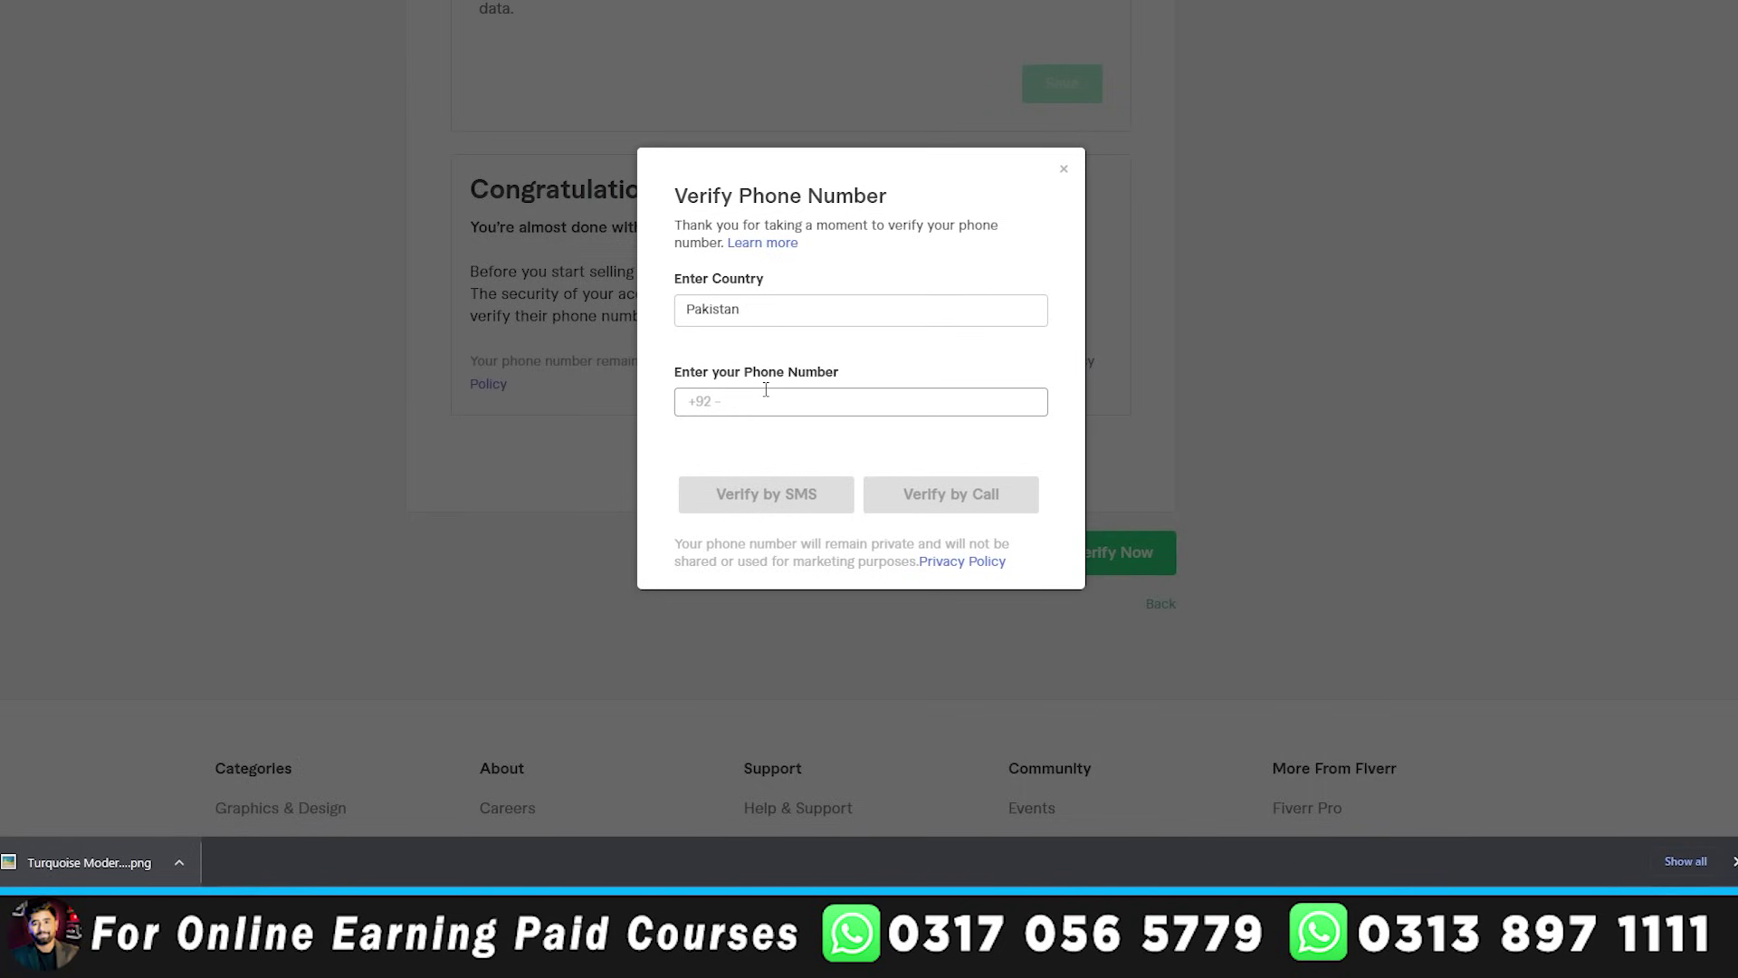
{"action": "left_click", "coordinate": [777, 407]}
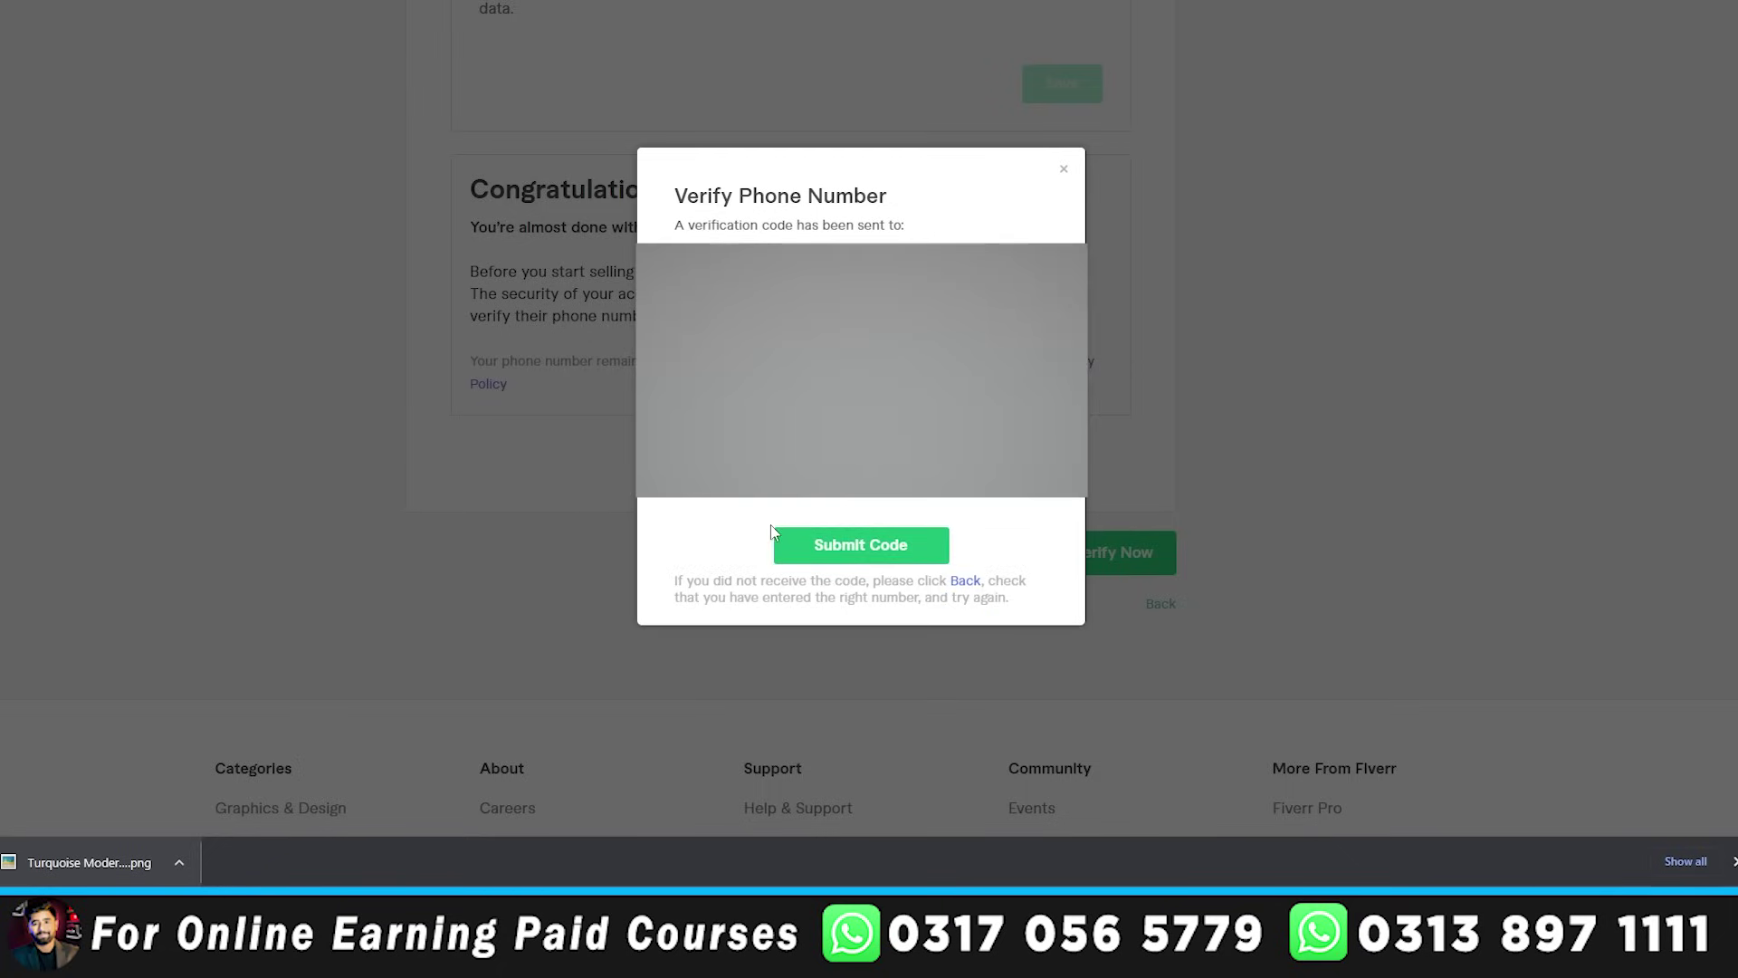
{"action": "left_click", "coordinate": [823, 543]}
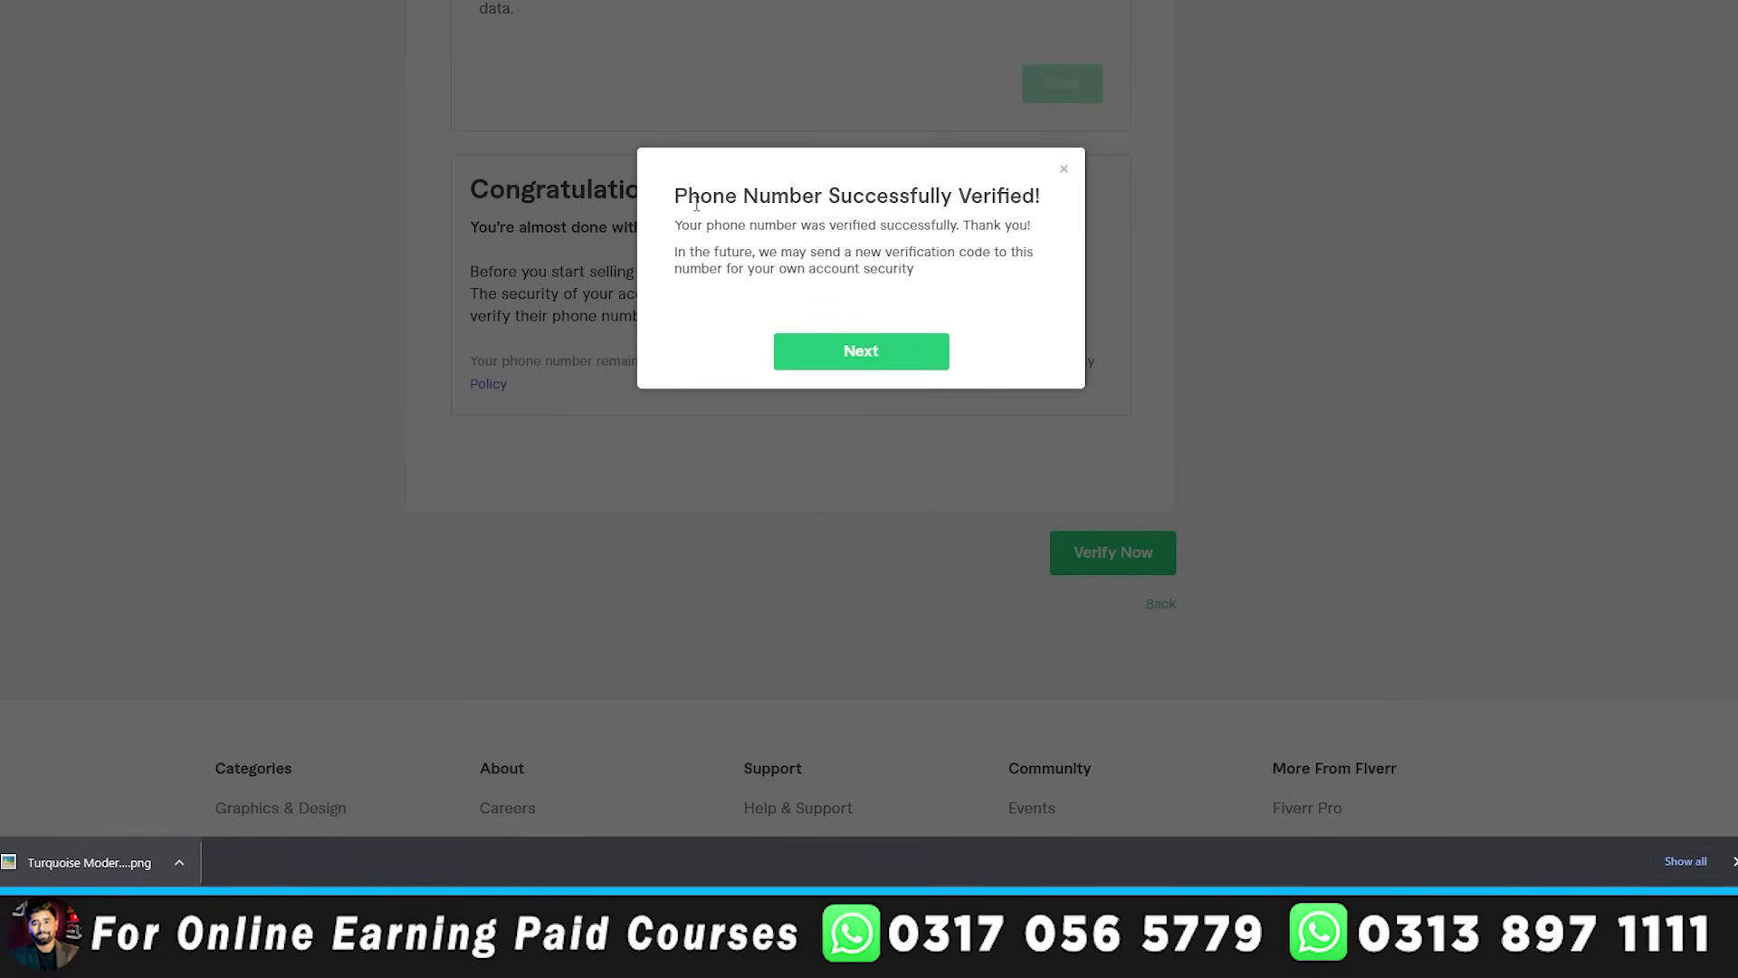
- Continue past the phone verification notice and add a security question with its answer
{"action": "left_click_drag", "start_coordinate": [696, 203], "coordinate": [998, 218]}
{"action": "left_click", "coordinate": [817, 201]}
{"action": "left_click", "coordinate": [877, 358]}
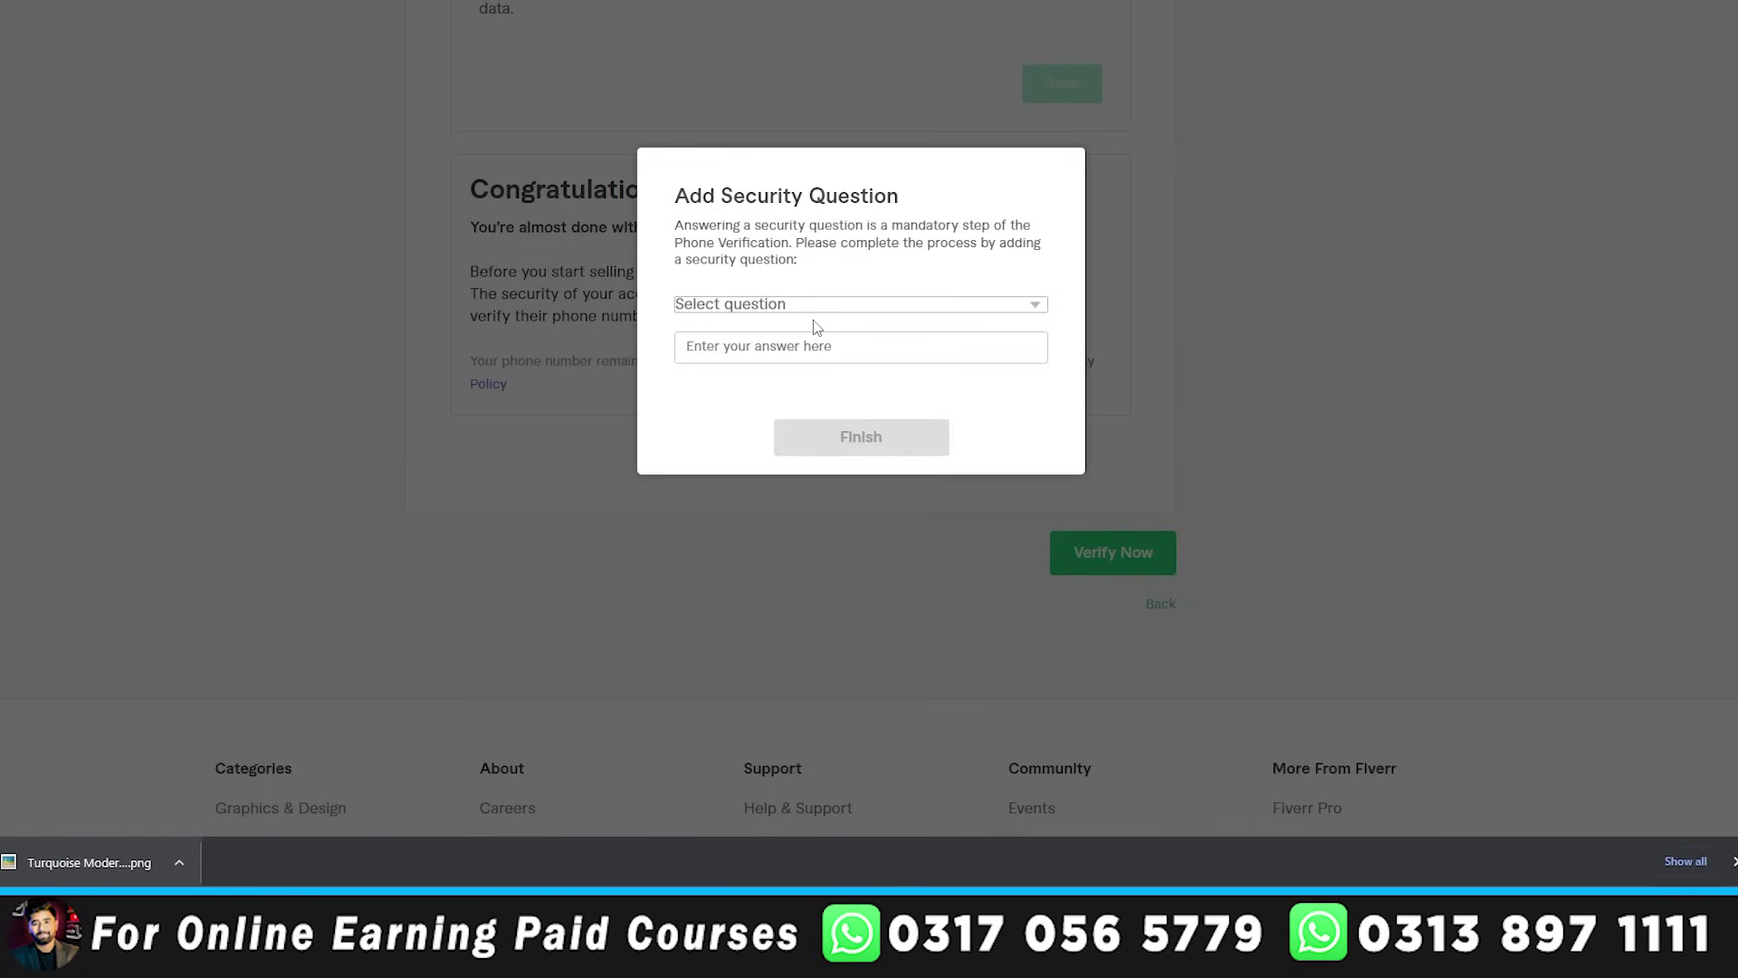
{"action": "left_click", "coordinate": [846, 308]}
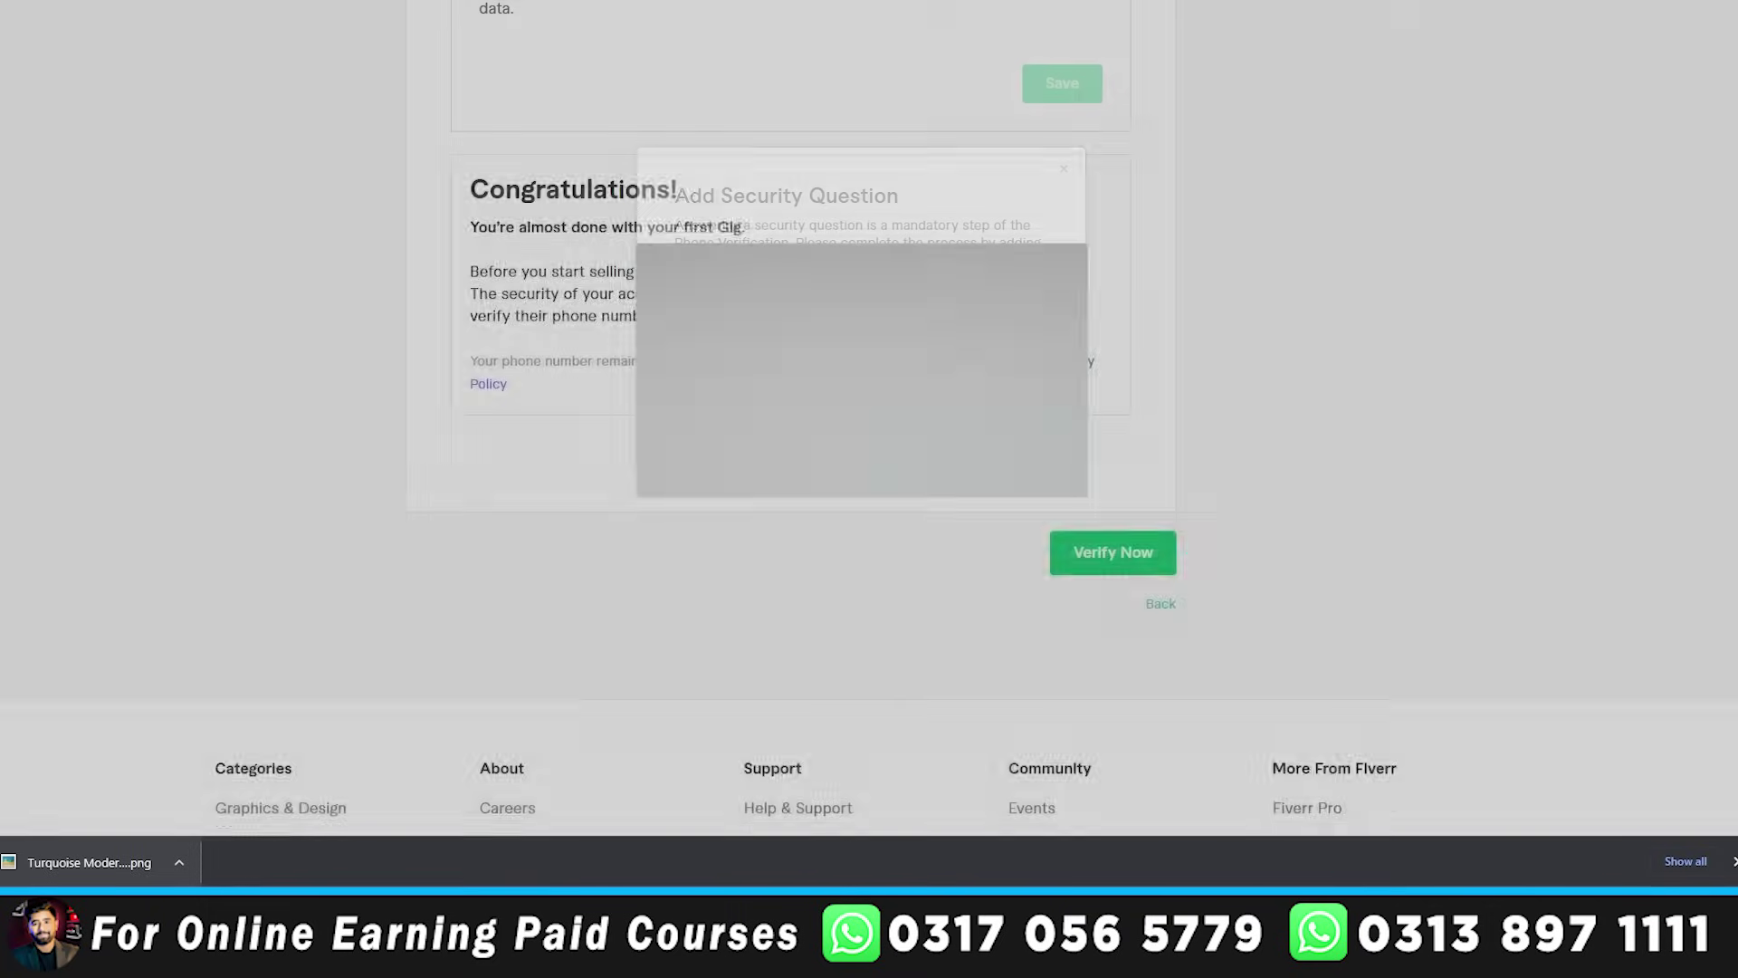
- Publish the YouTube SEO gig
{"action": "scroll", "coordinate": [1267, 484], "scroll_direction": "up", "scroll_amount": 2}
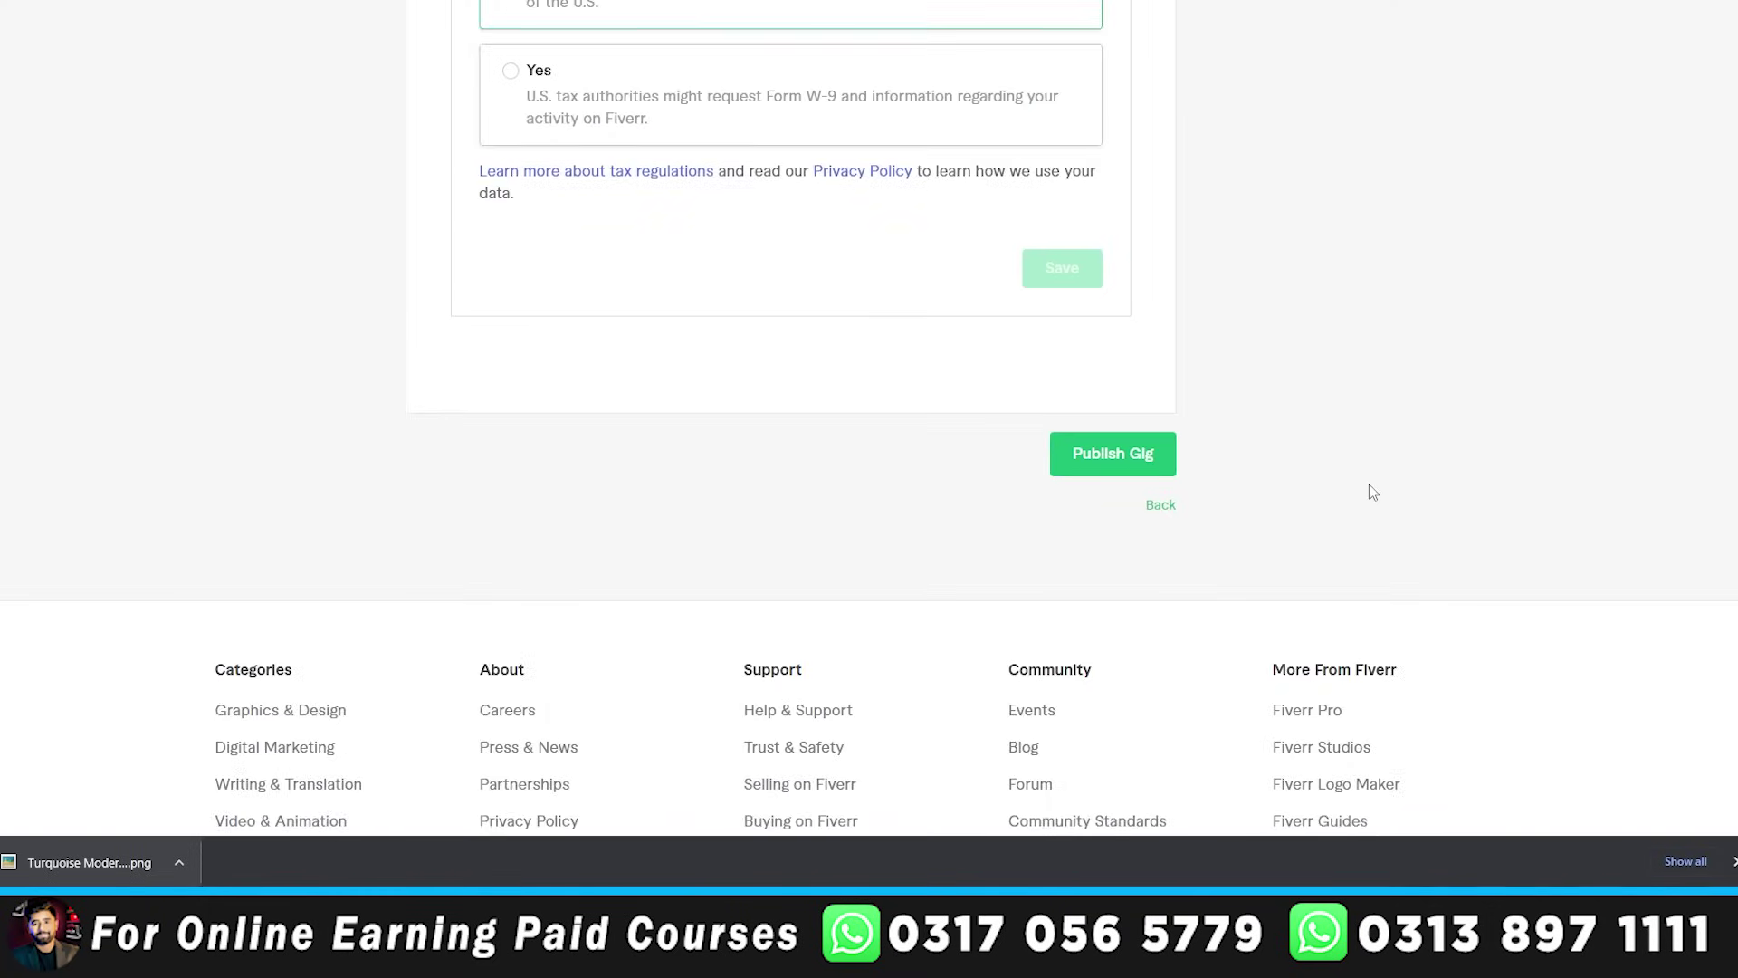
{"action": "scroll", "coordinate": [1369, 489], "scroll_direction": "up", "scroll_amount": 2}
{"action": "left_click", "coordinate": [1143, 649]}
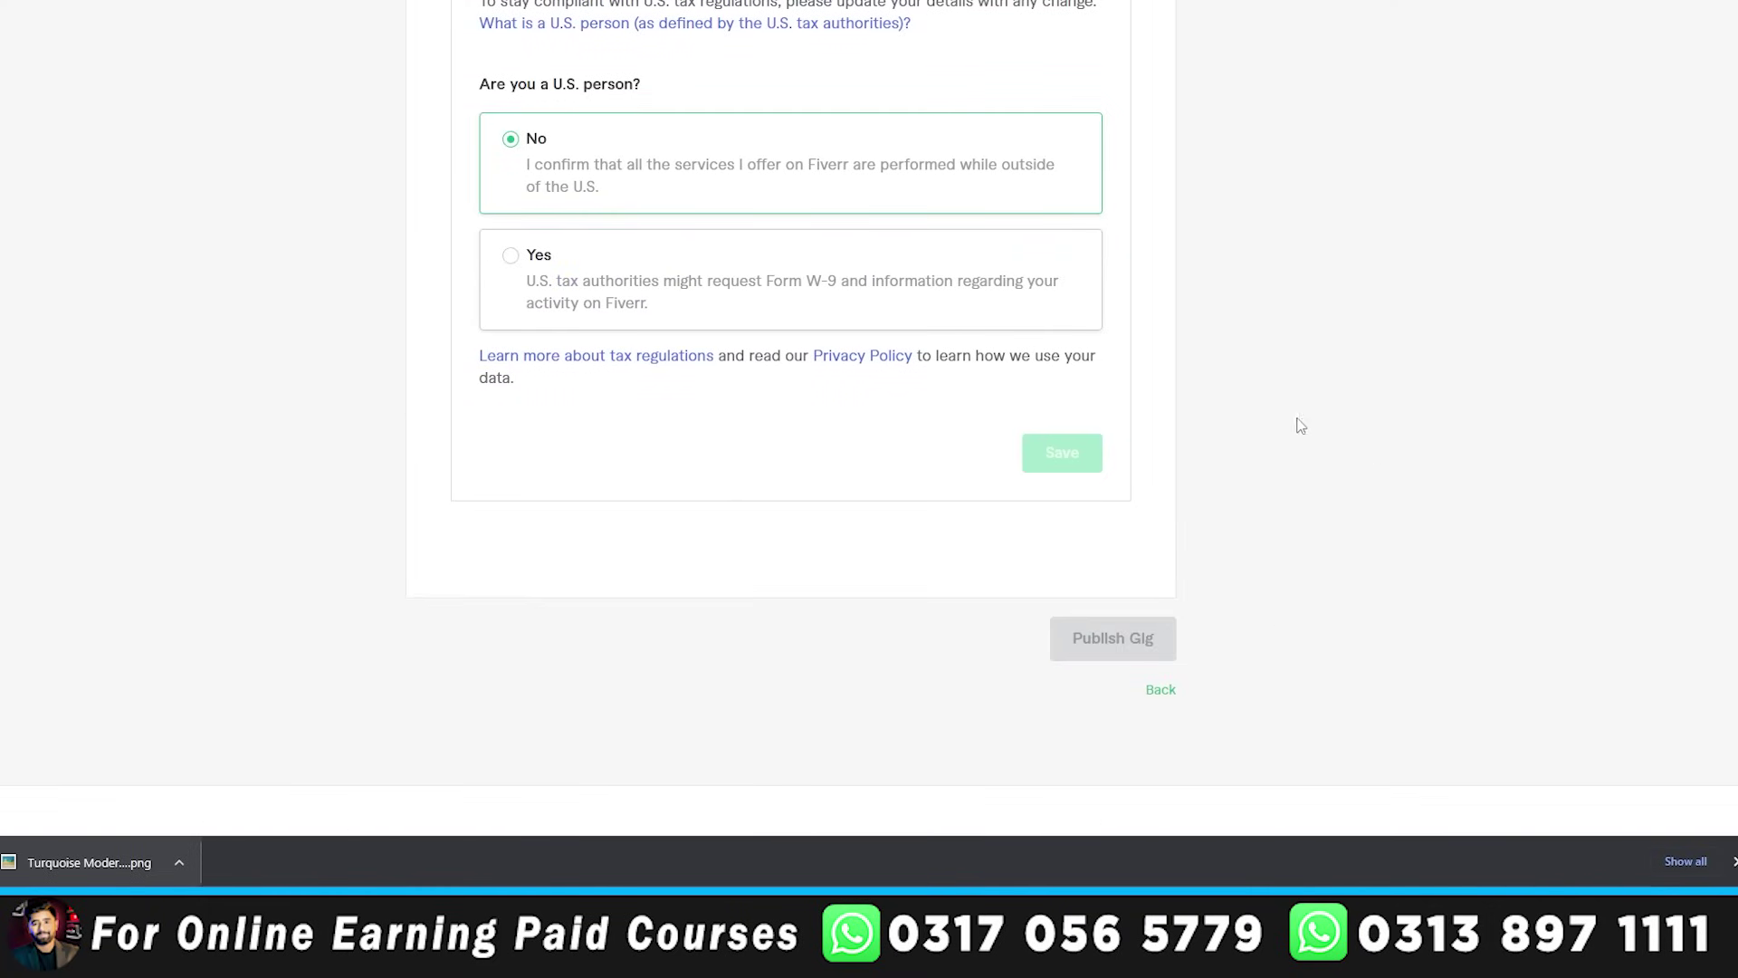
{"action": "scroll", "coordinate": [1496, 424], "scroll_direction": "up", "scroll_amount": 7}
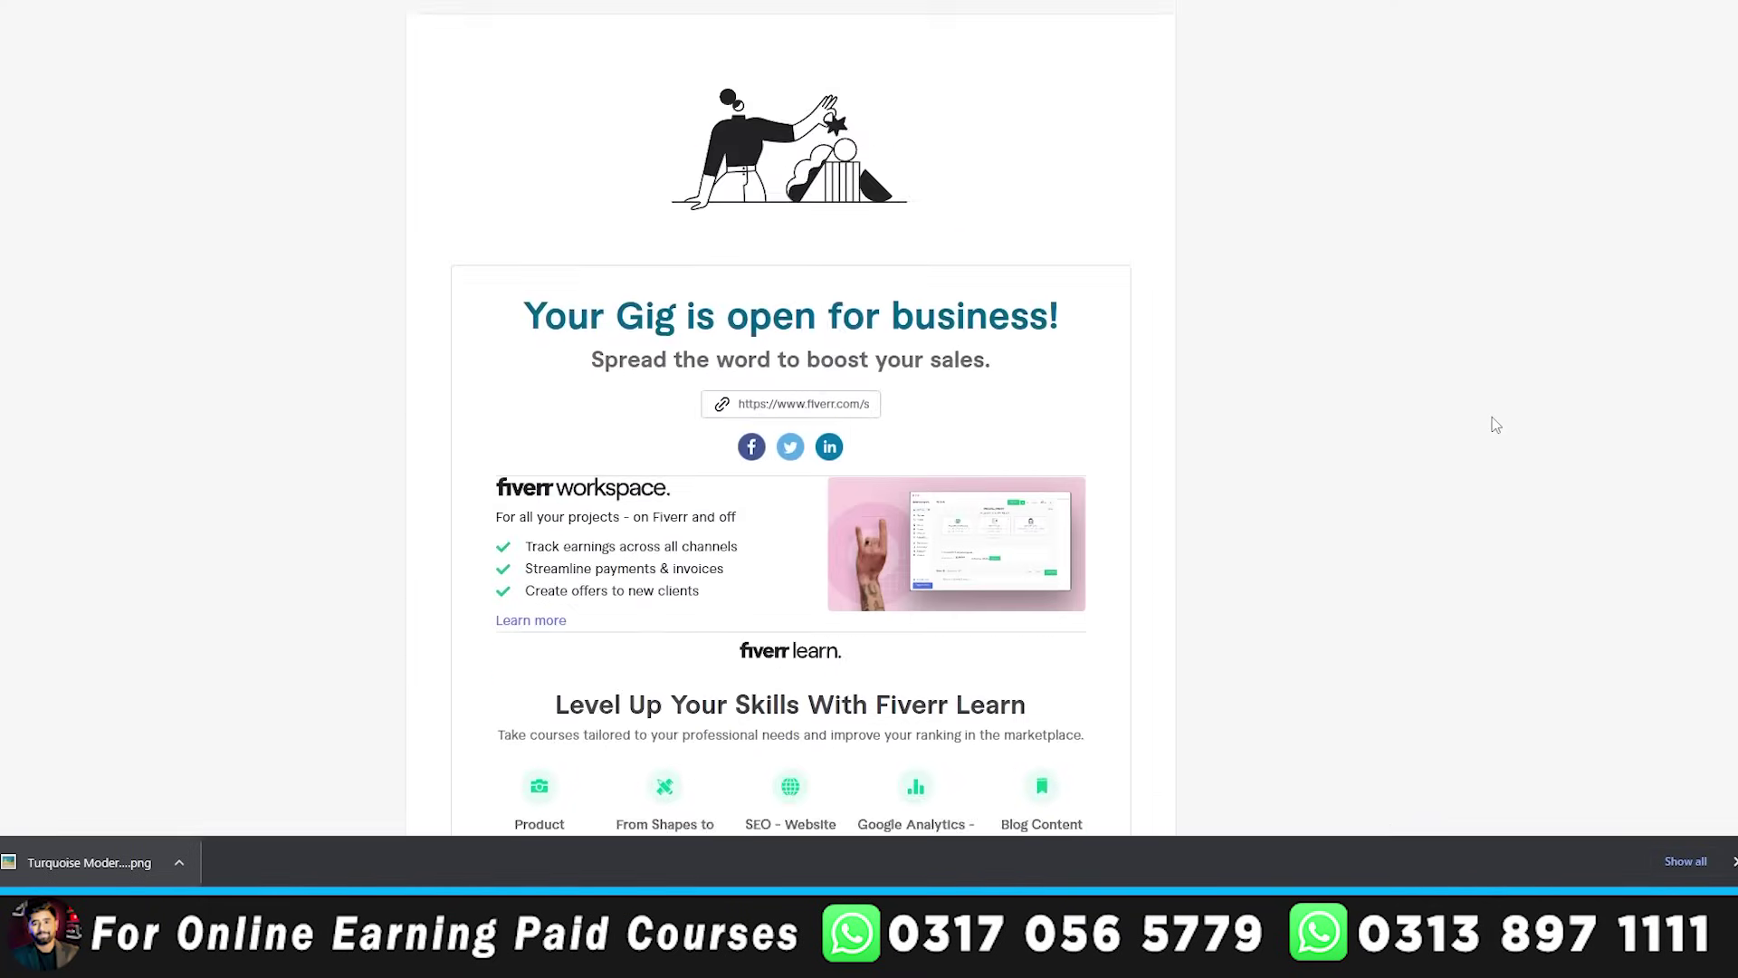
- Look through the published-gig page and finish the publishing flow to reach the Gigs list
{"action": "scroll", "coordinate": [1495, 425], "scroll_direction": "down", "scroll_amount": 5}
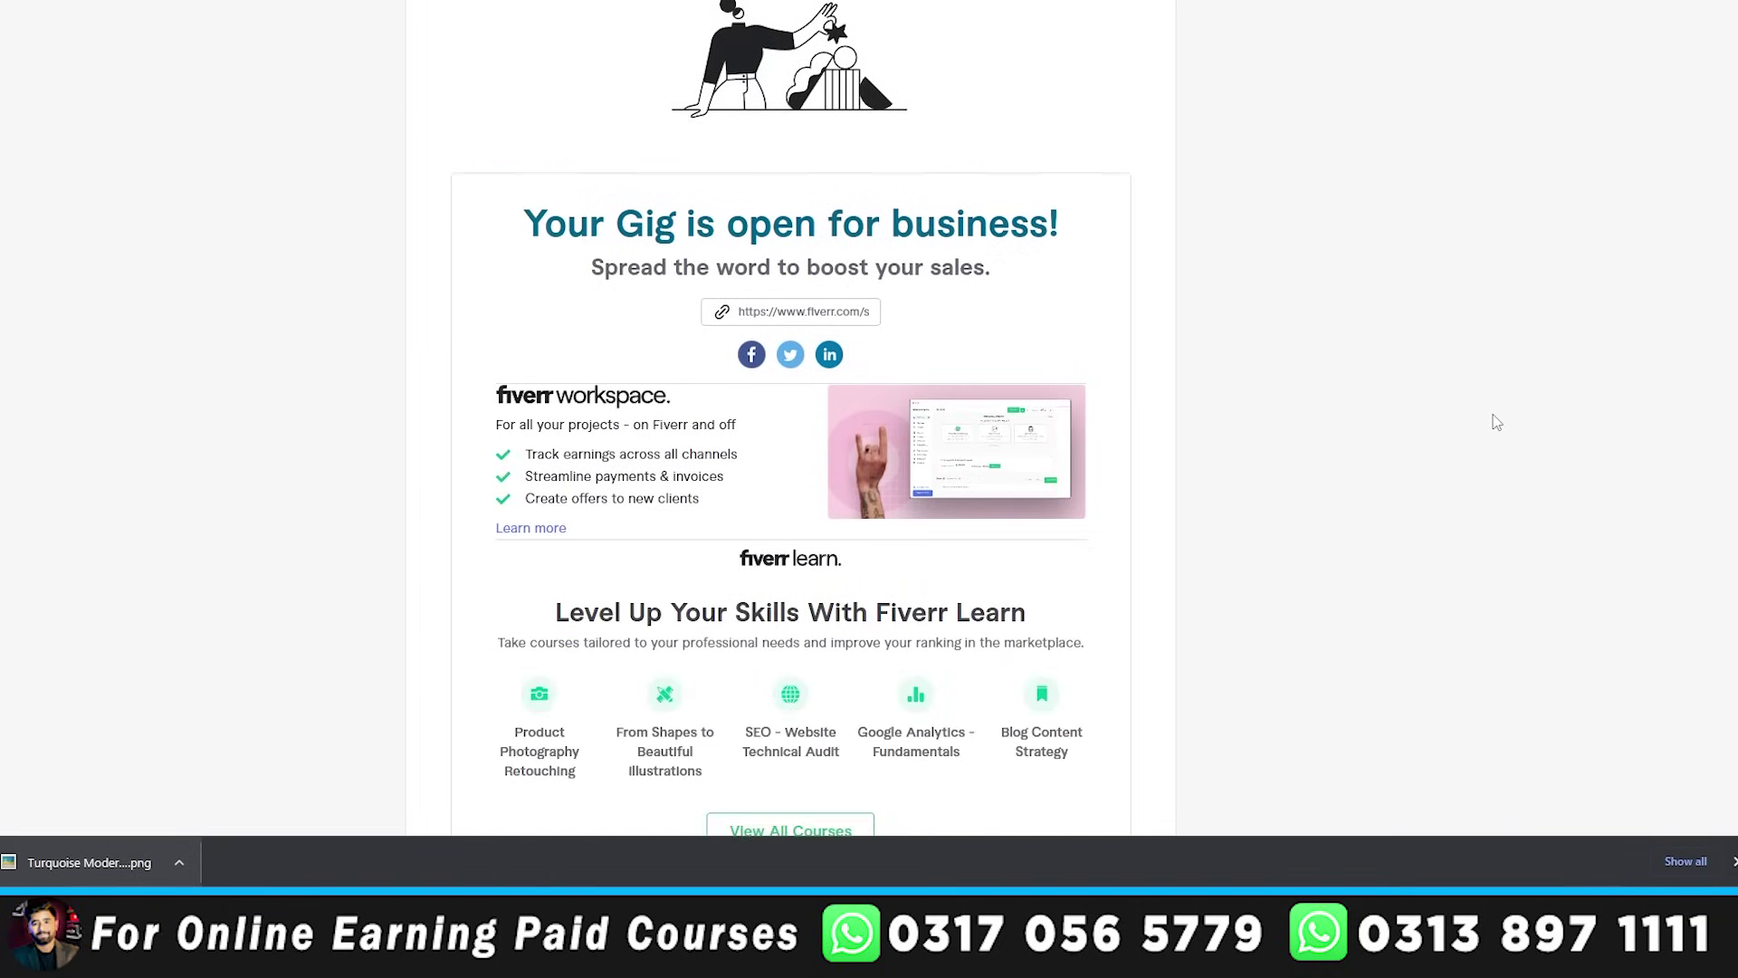
{"action": "scroll", "coordinate": [1003, 279], "scroll_direction": "up", "scroll_amount": 2}
{"action": "scroll", "coordinate": [1346, 477], "scroll_direction": "down", "scroll_amount": 5}
{"action": "left_click", "coordinate": [1088, 468]}
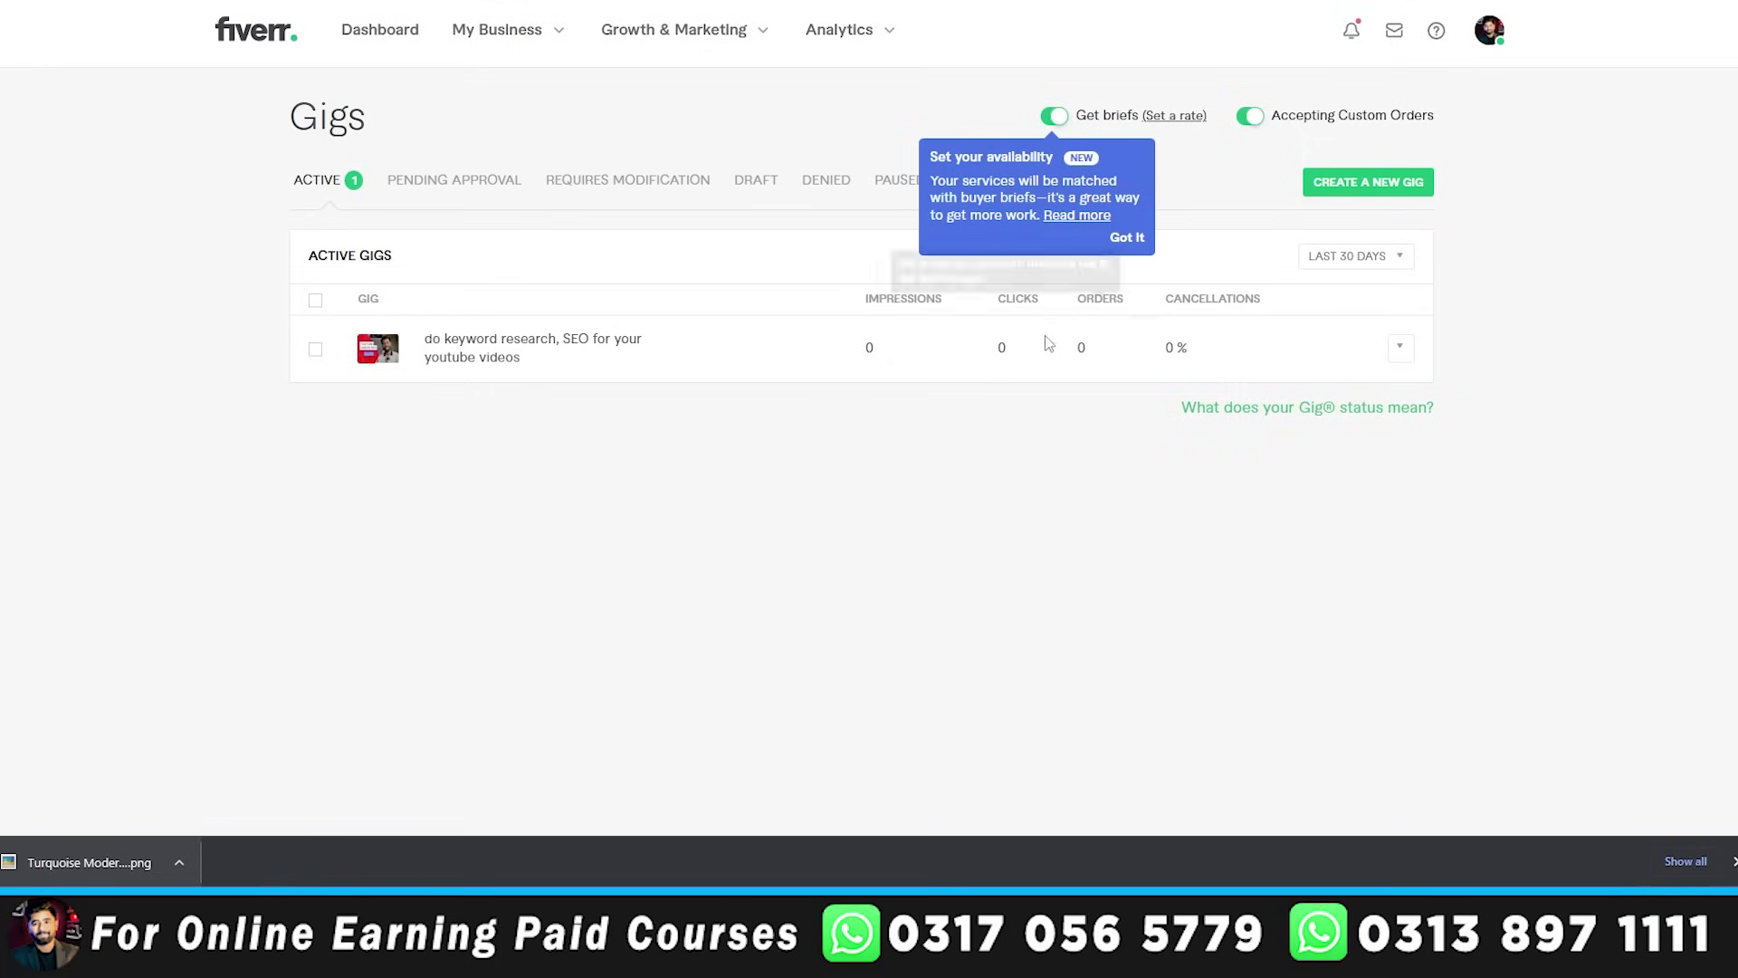
- Dismiss the availability tip and expand the details of the active keyword research and SEO gig
{"action": "left_click", "coordinate": [1127, 238]}
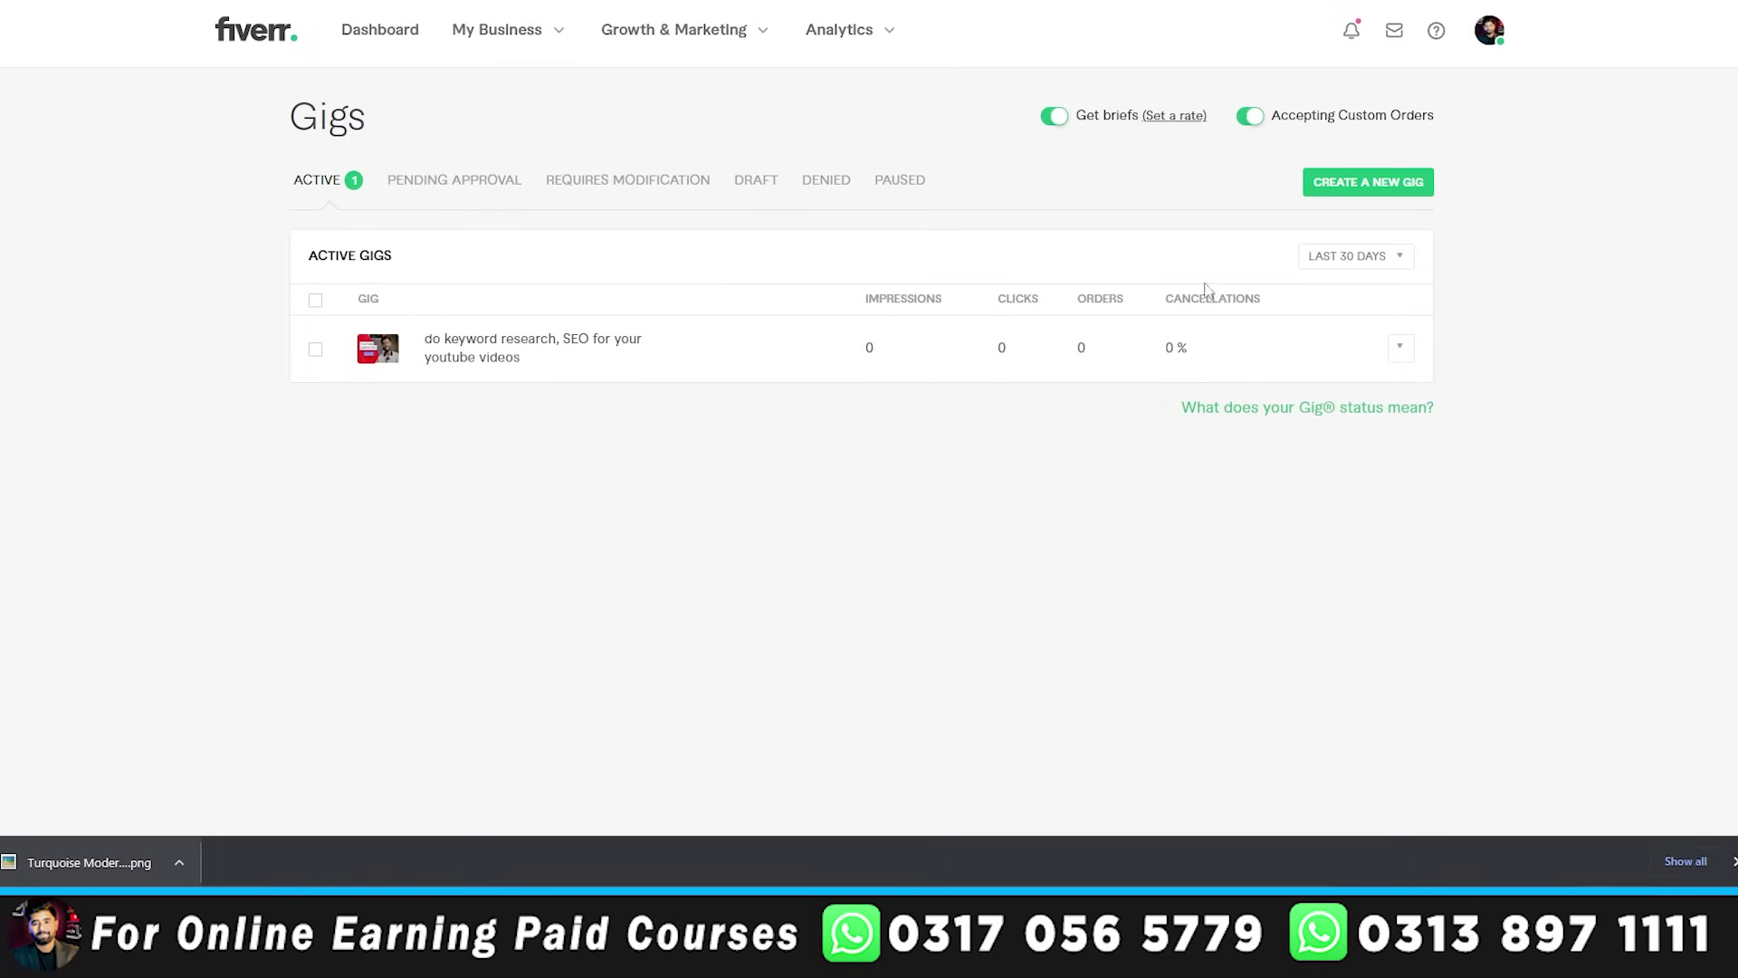
{"action": "left_click", "coordinate": [615, 348]}
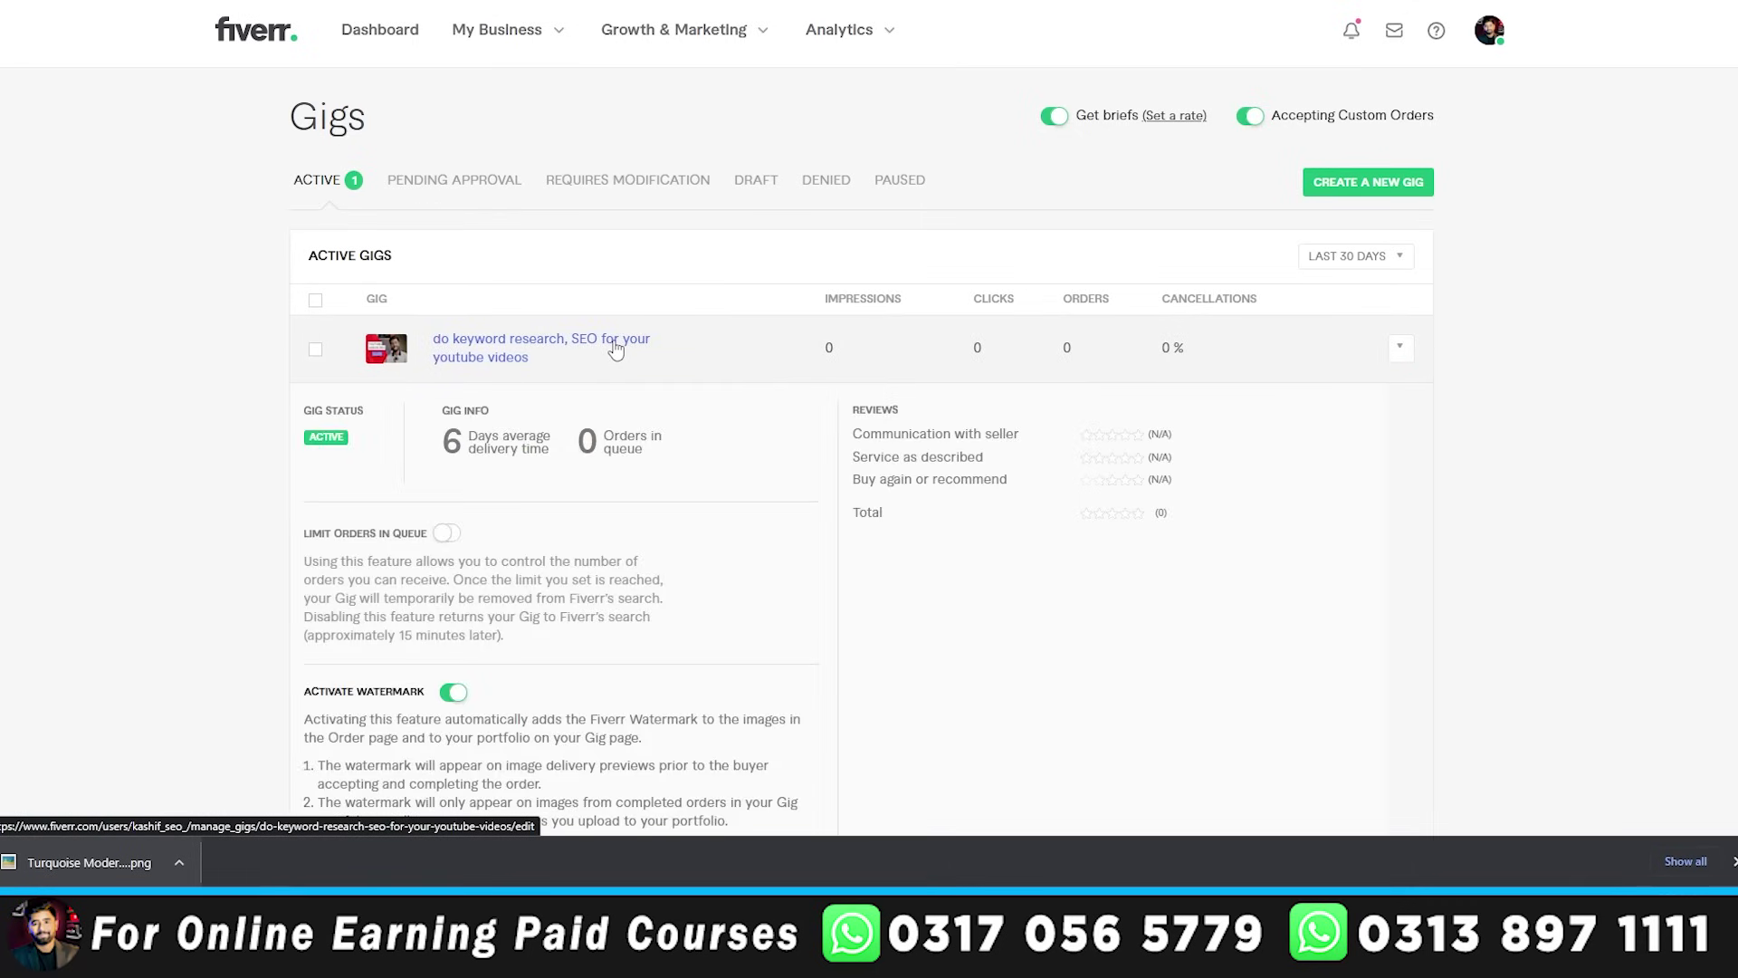
{"action": "scroll", "coordinate": [788, 570], "scroll_direction": "down", "scroll_amount": 1}
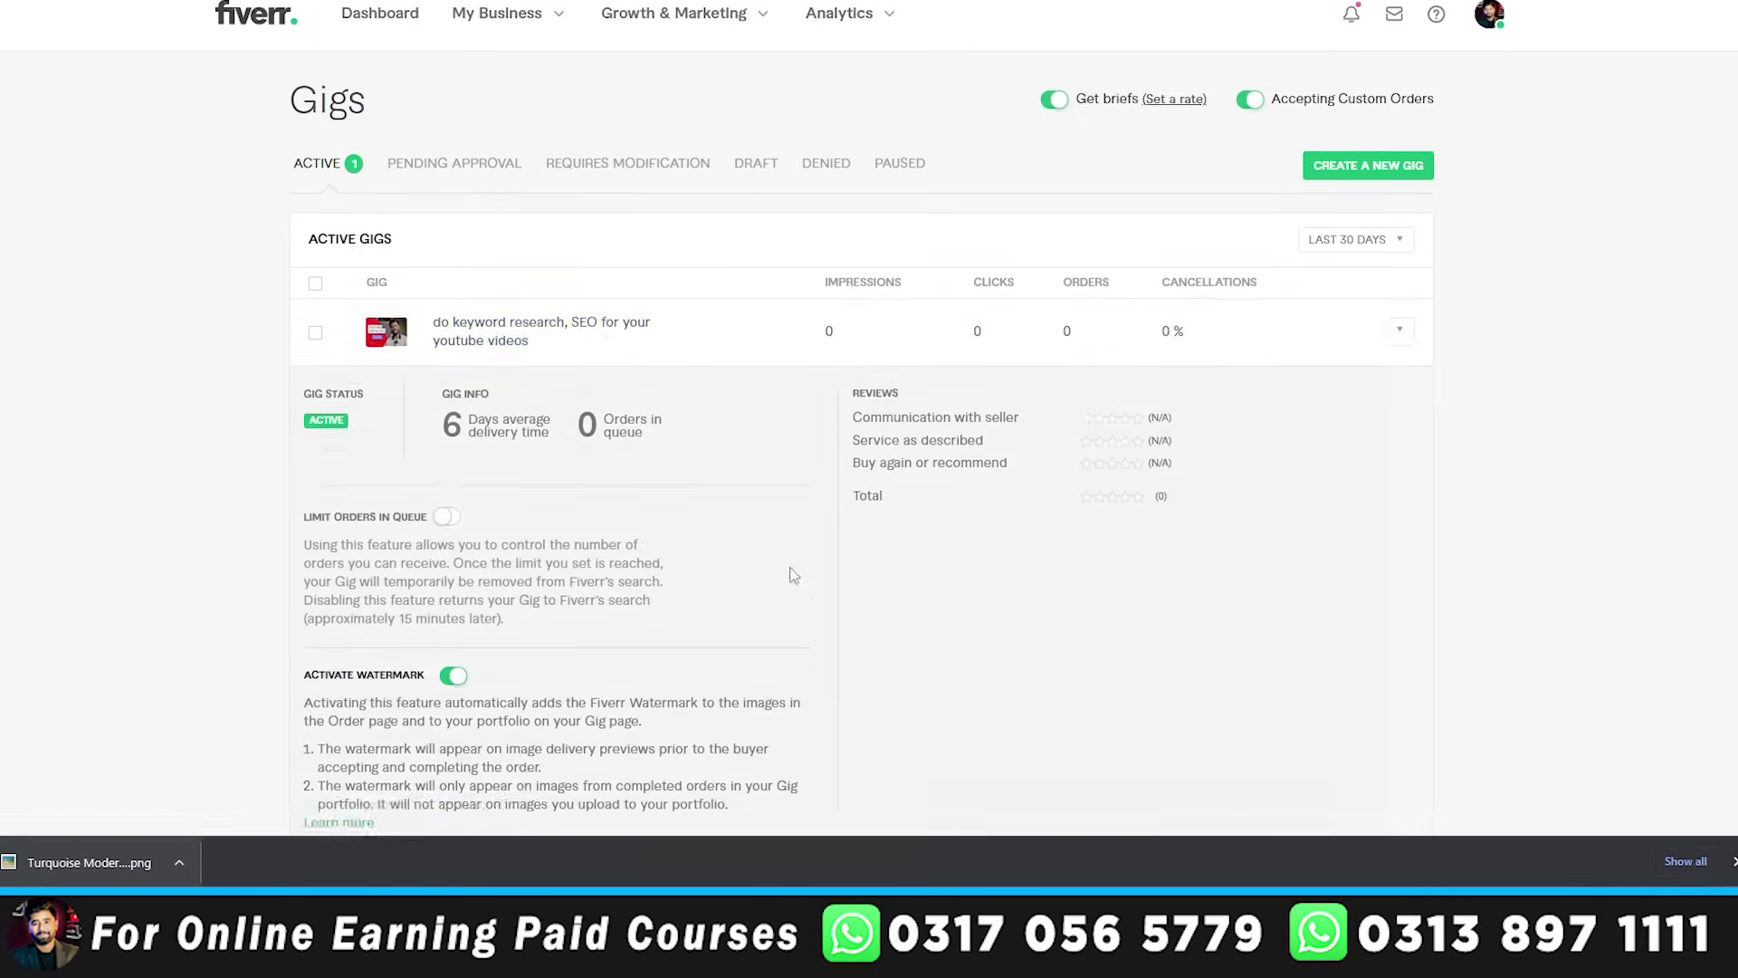